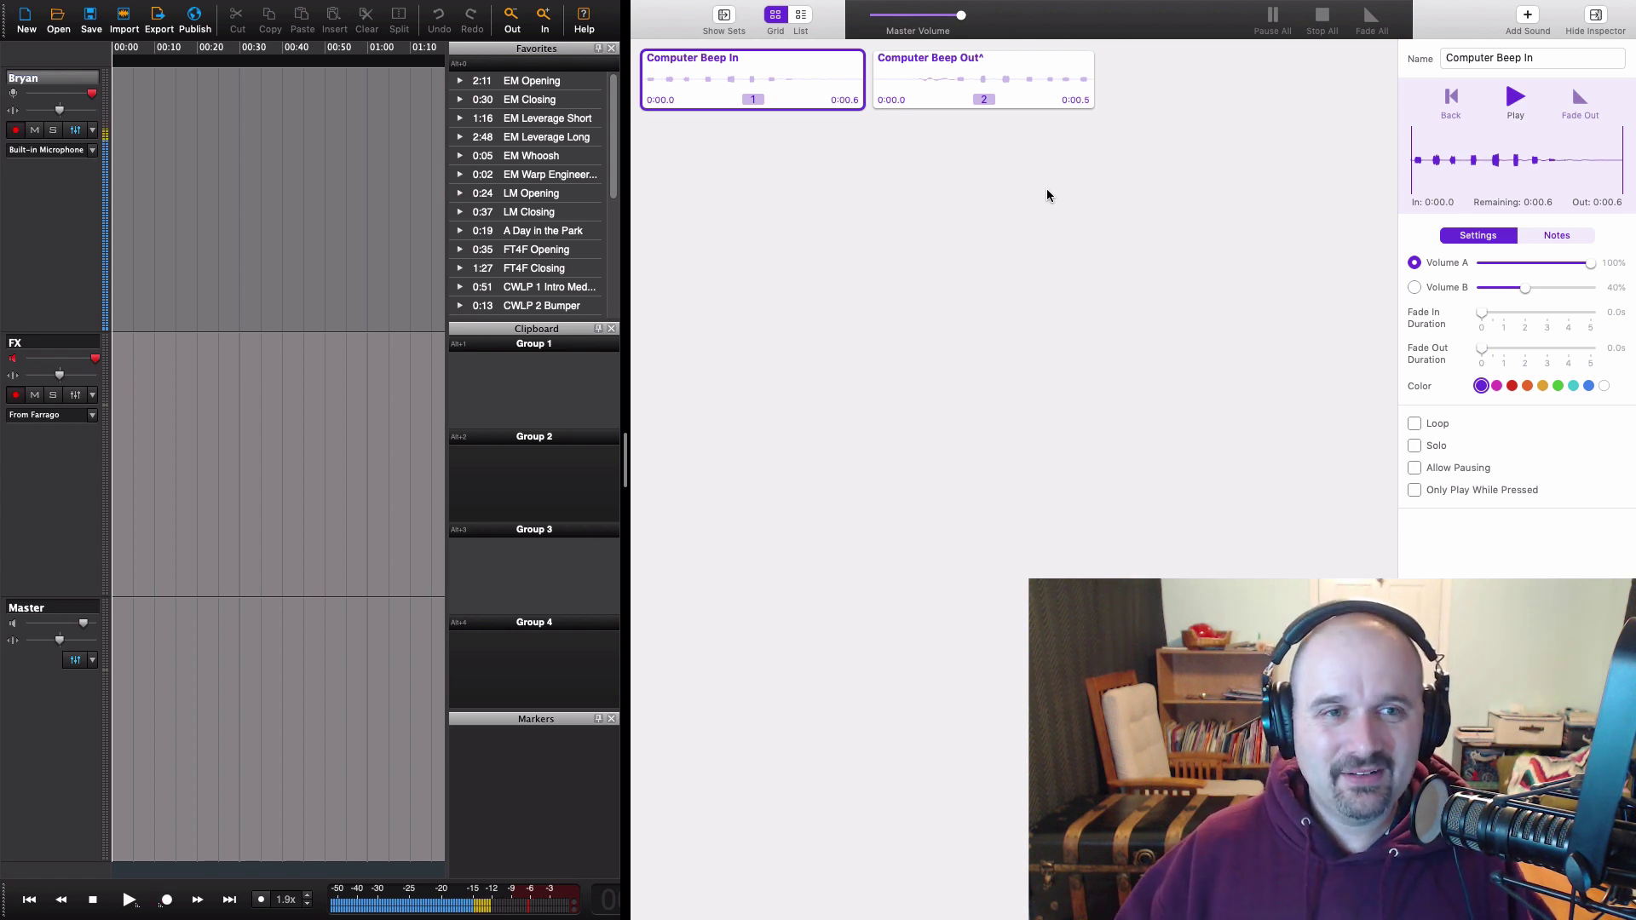
Step: Arm the Bryan track, start recording in Hindenburg Journalist, and bring up the Farrago sound board
{"action": "left_click", "coordinate": [76, 281]}
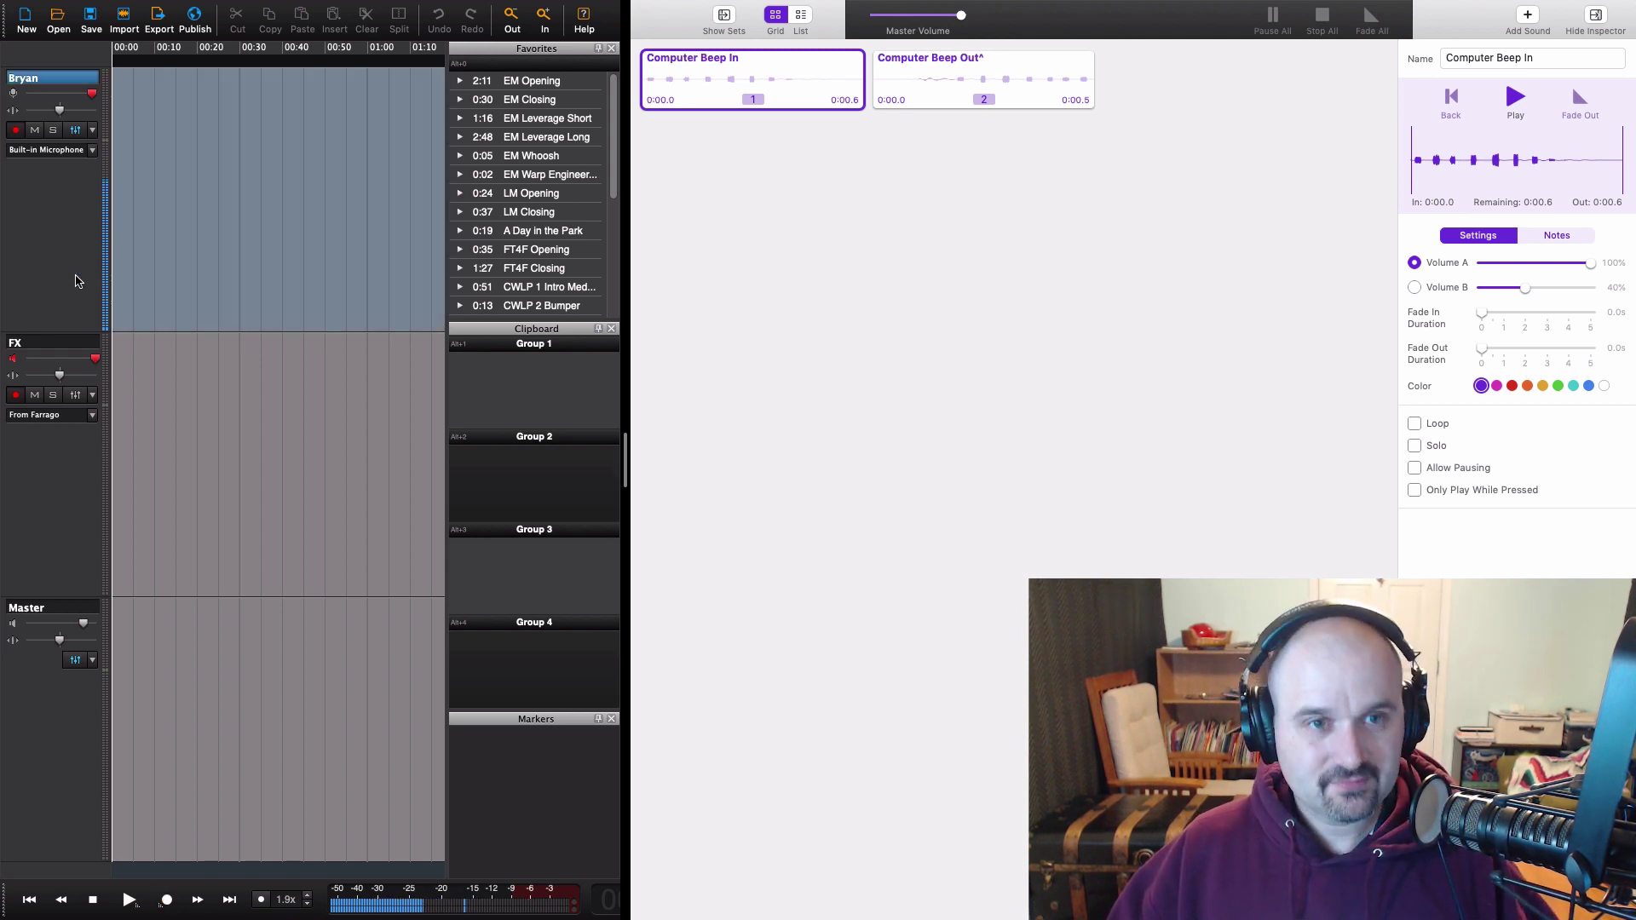
{"action": "key", "text": "super+r"}
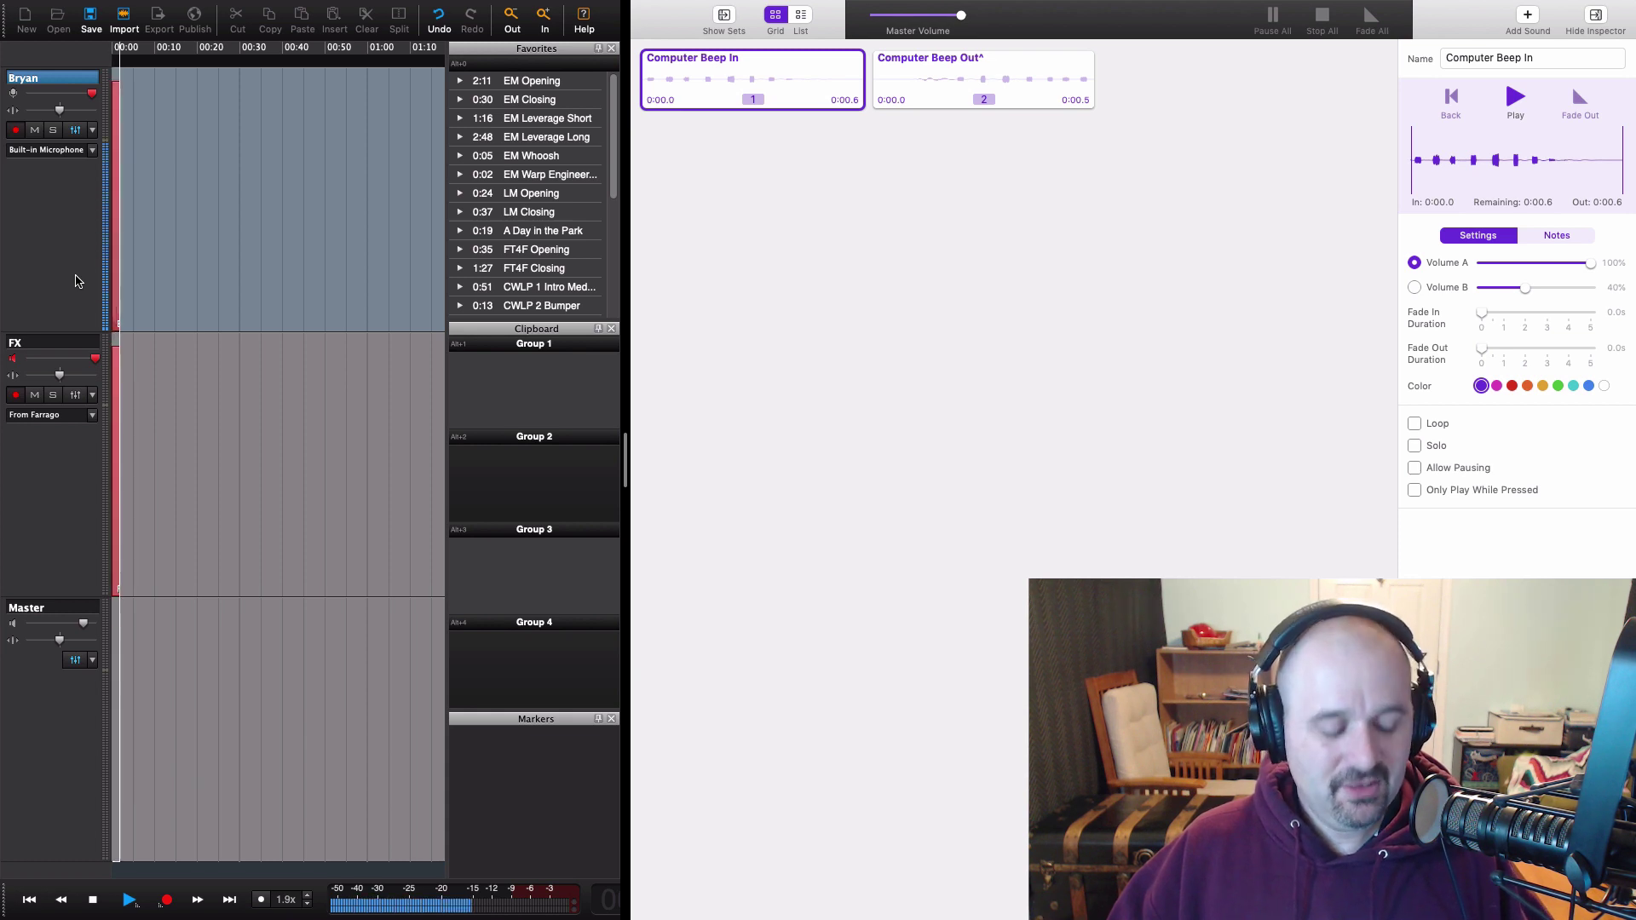
{"action": "left_click", "coordinate": [921, 386]}
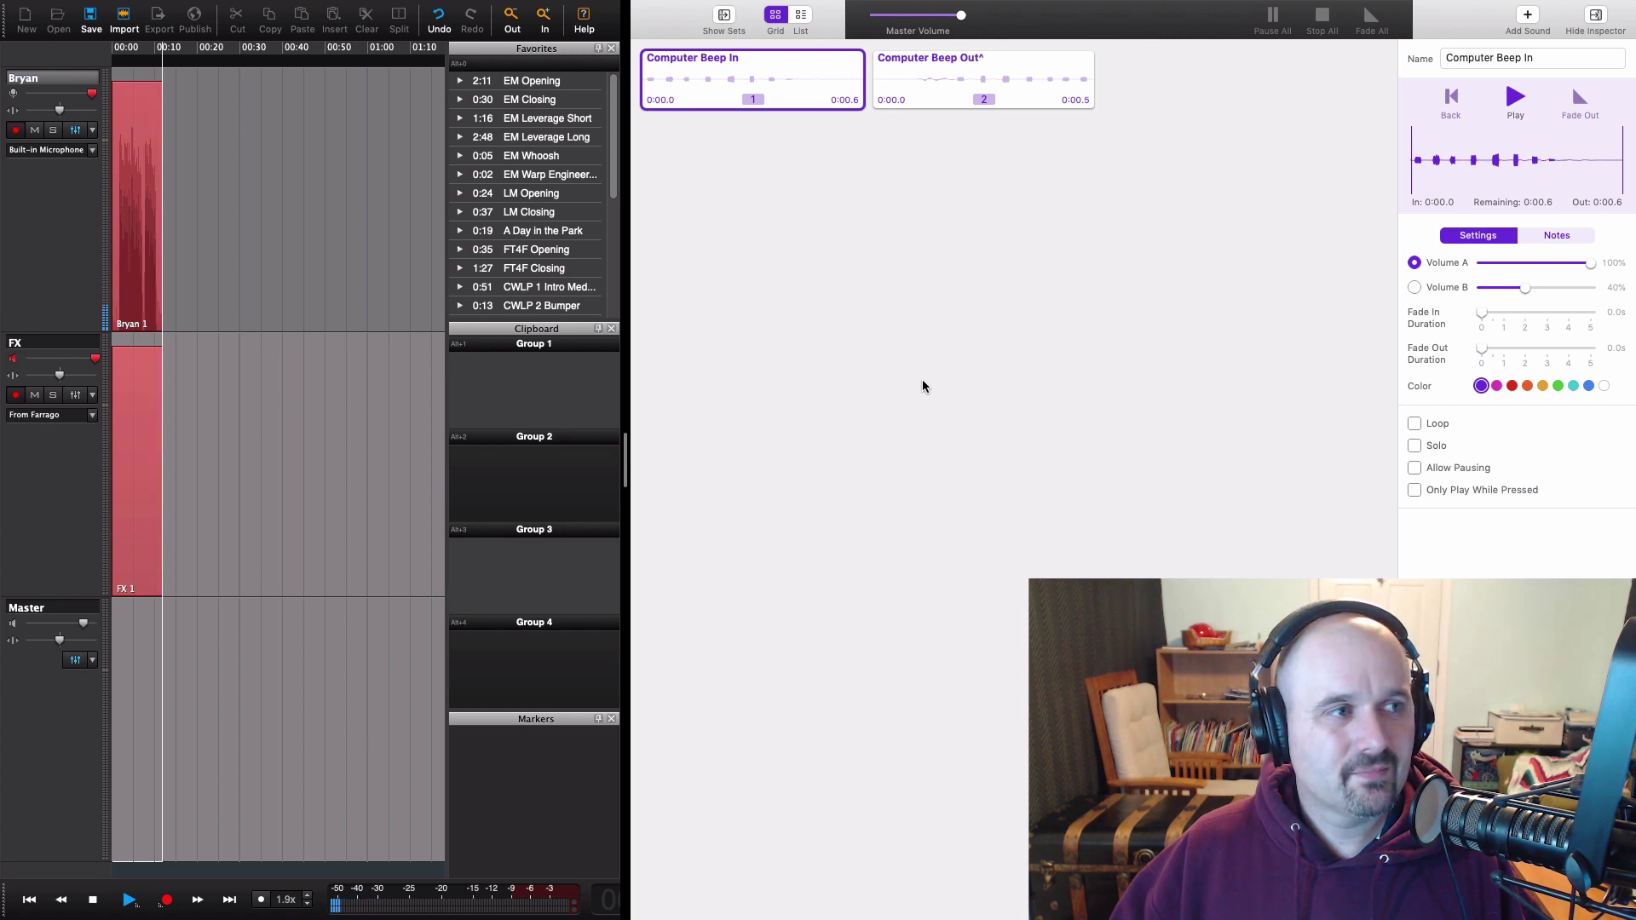
Step: Fire Farrago's Computer Beep In sound with hotkey 1 at four breaks during recording
{"action": "key", "text": "1"}
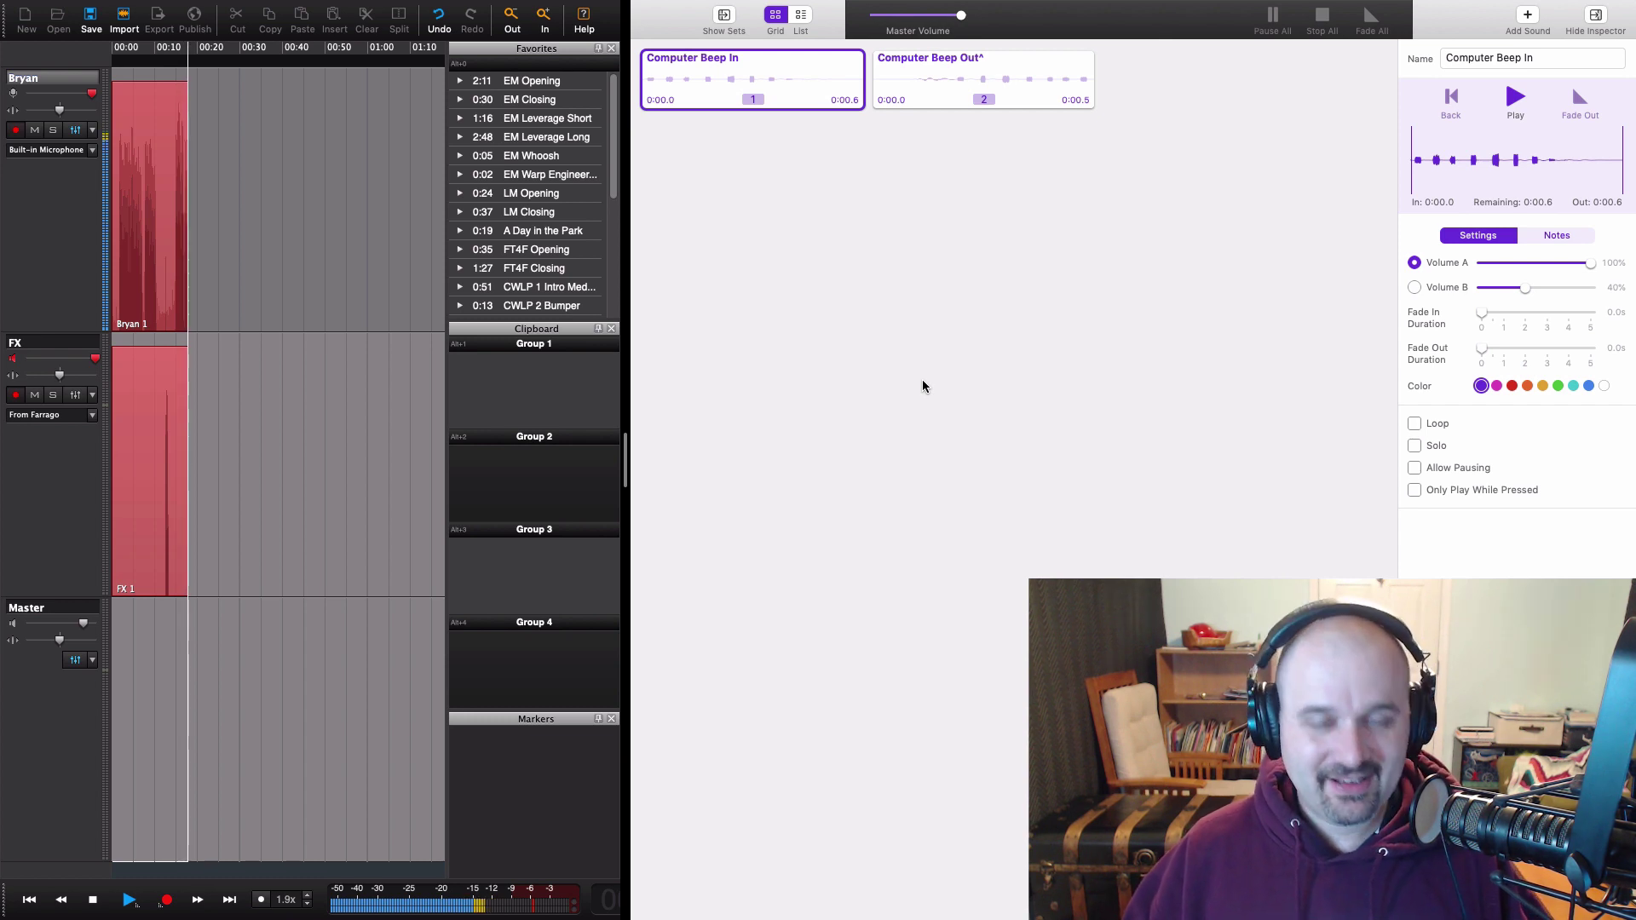
{"action": "key", "text": "1"}
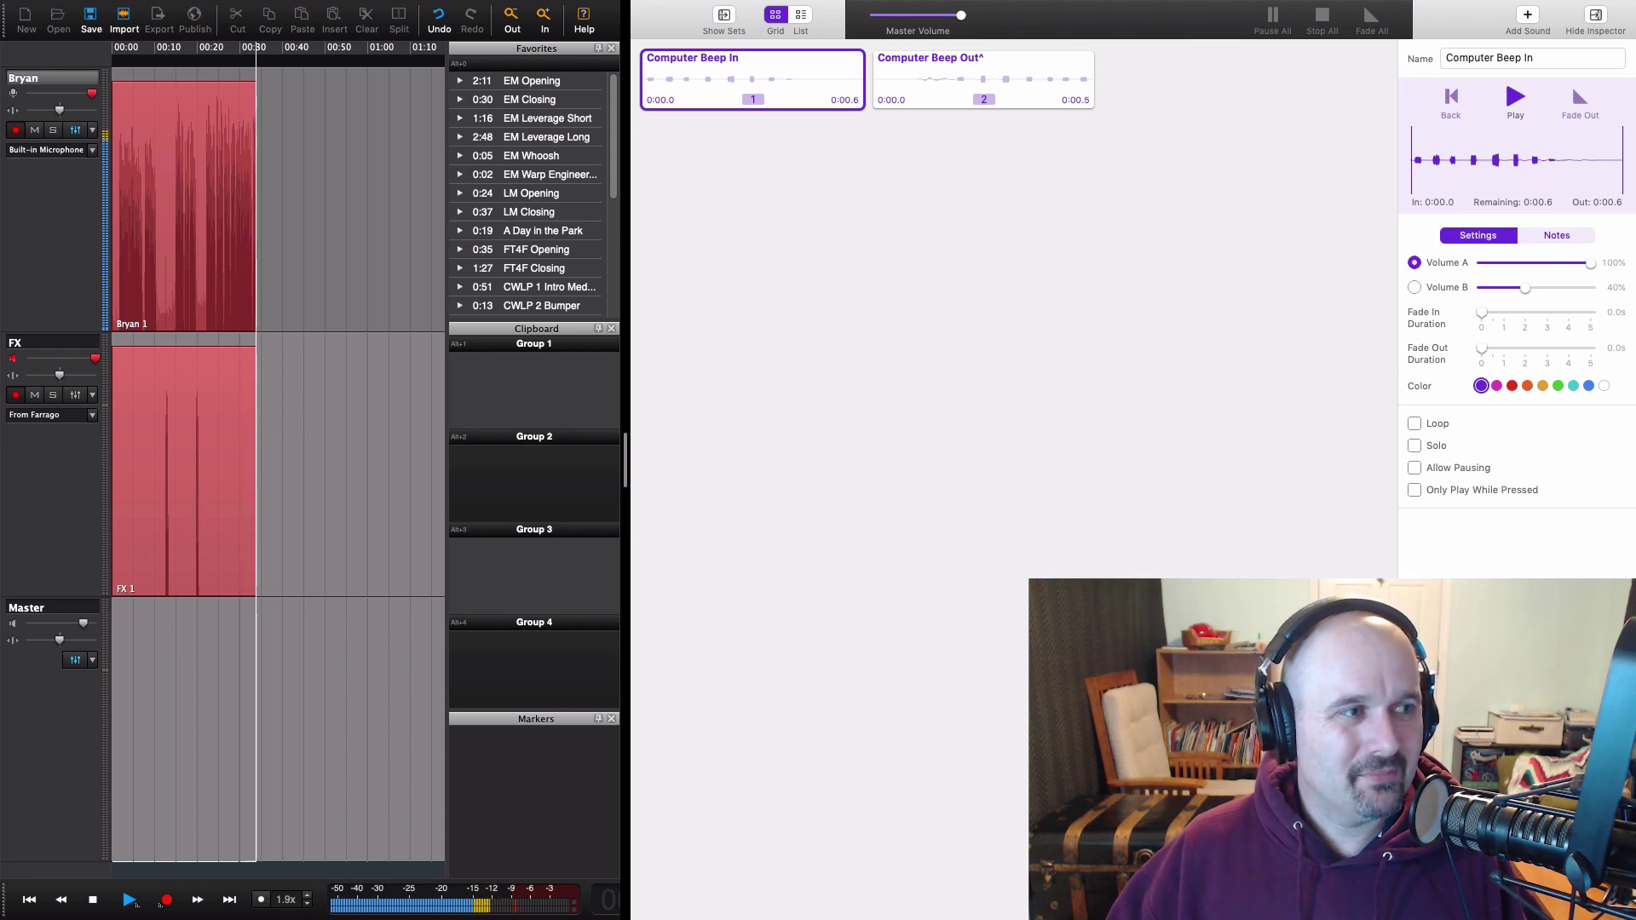
{"action": "key", "text": "1"}
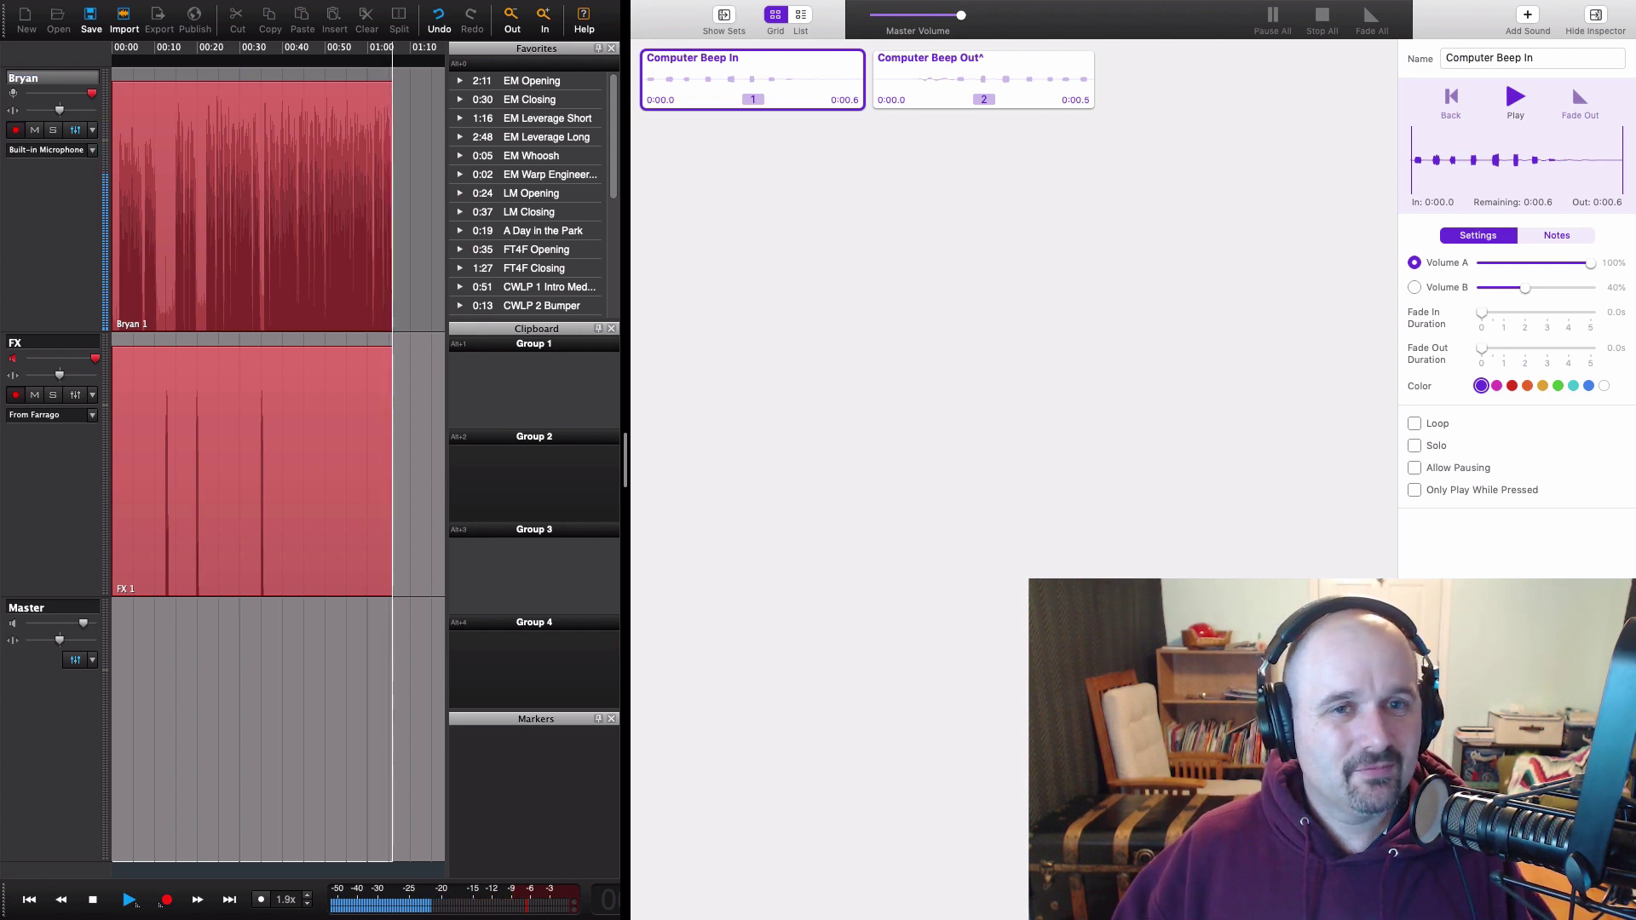
{"action": "key", "text": "1"}
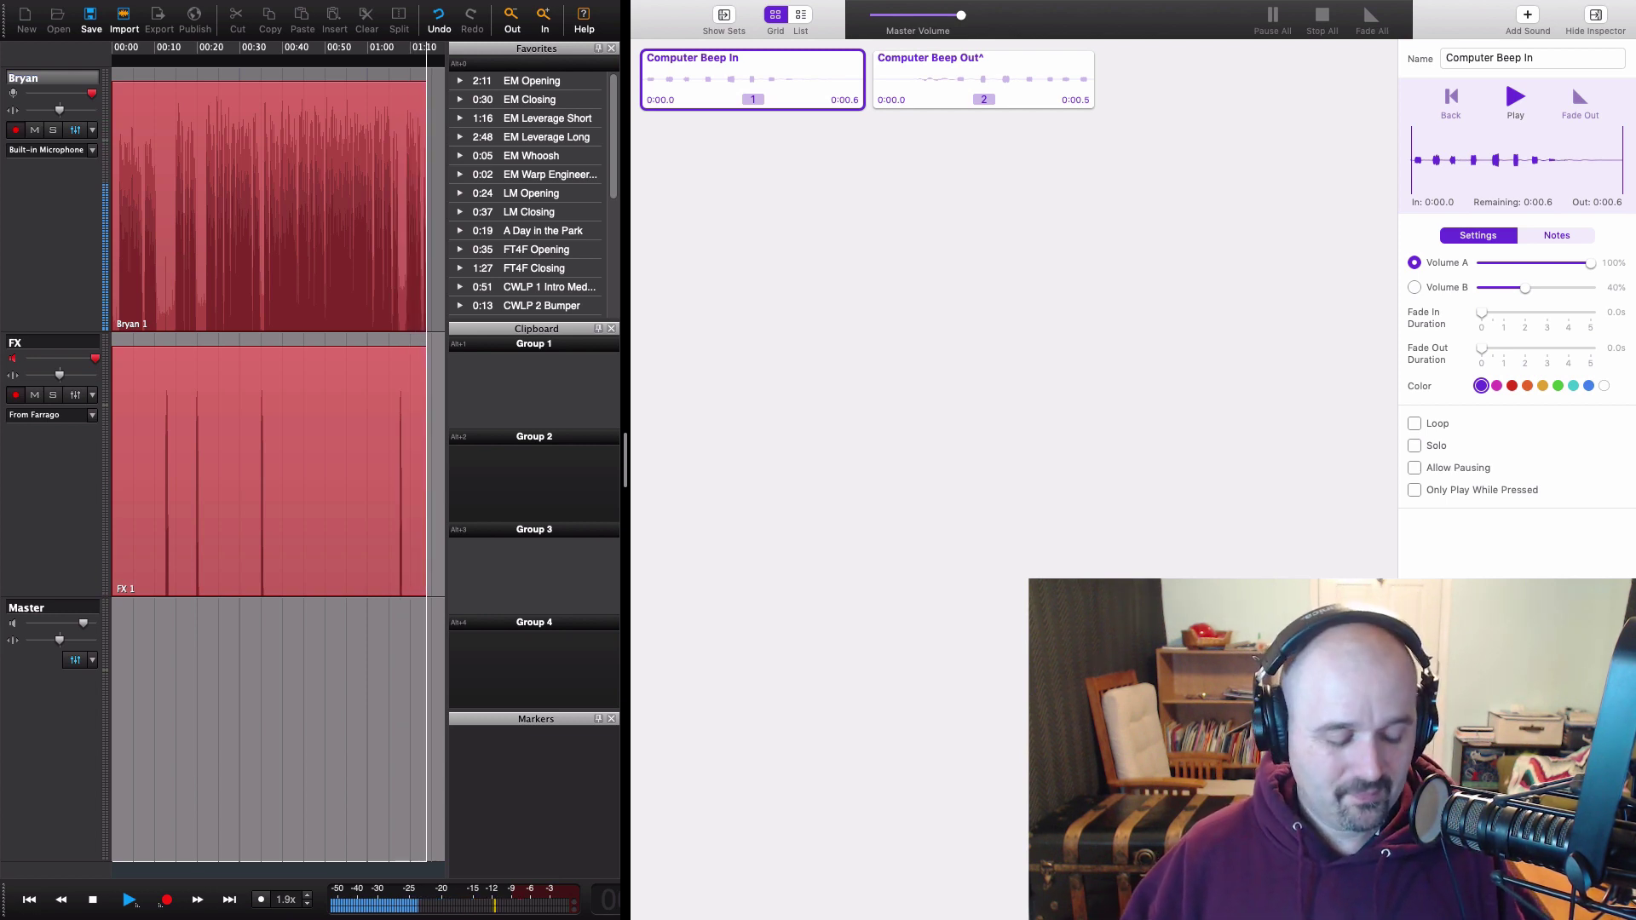
Step: Mark the next break with Computer Beep In and keep recording toward six minutes
{"action": "key", "text": "1"}
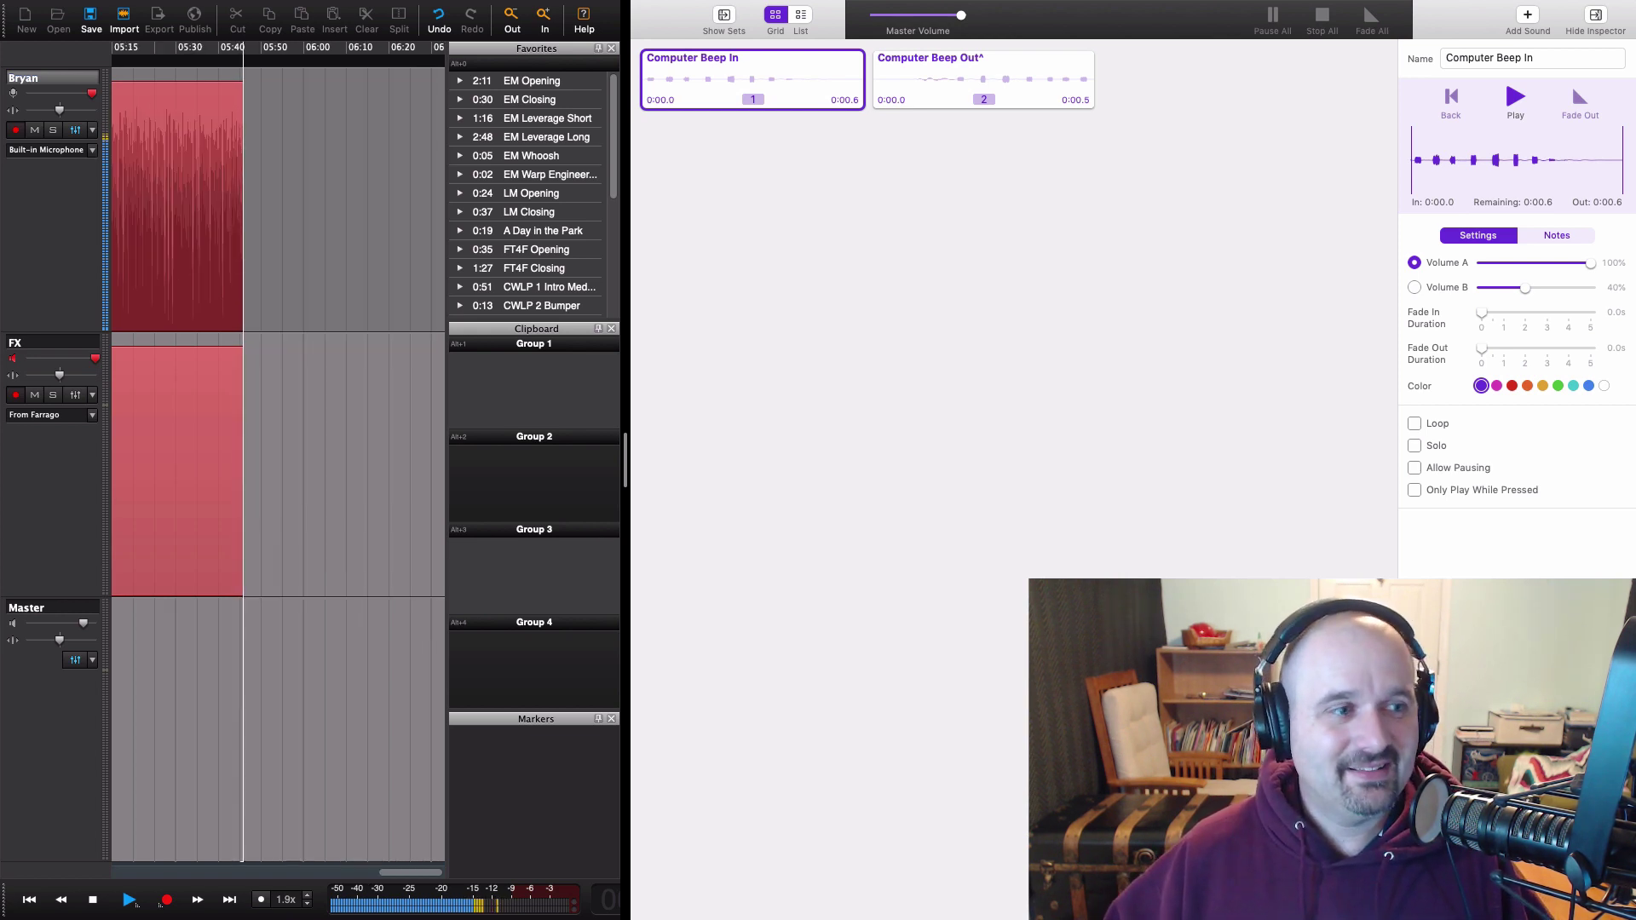
Step: Close with the Computer Beep Out sound, stop recording at about 6:38, and review the full take
{"action": "key", "text": "2"}
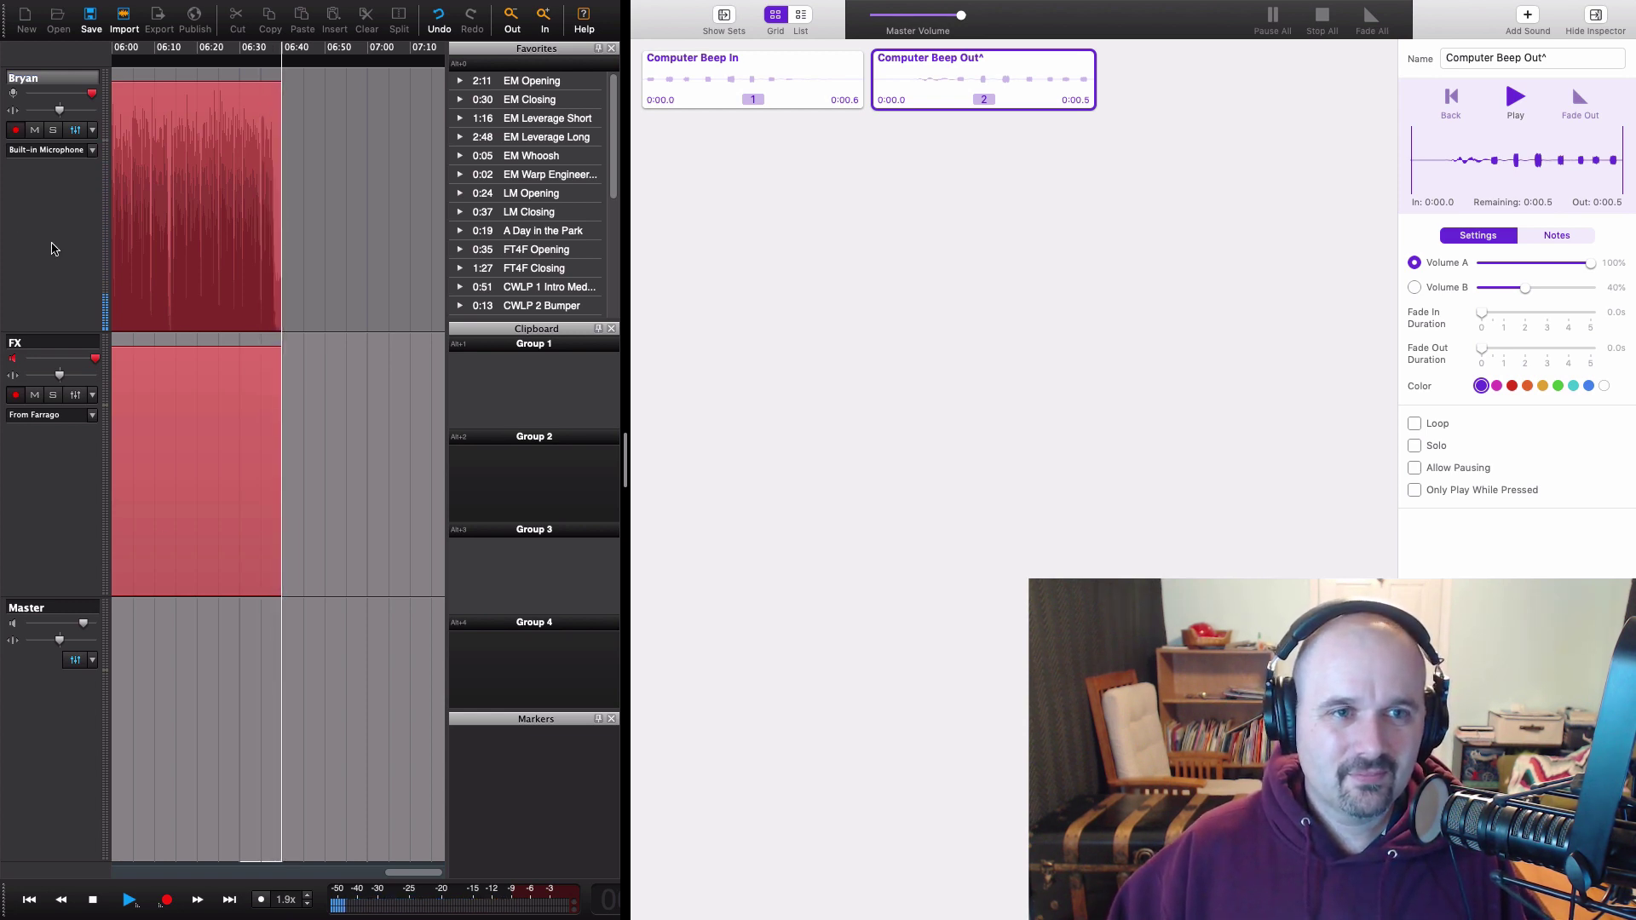
{"action": "key", "text": "space"}
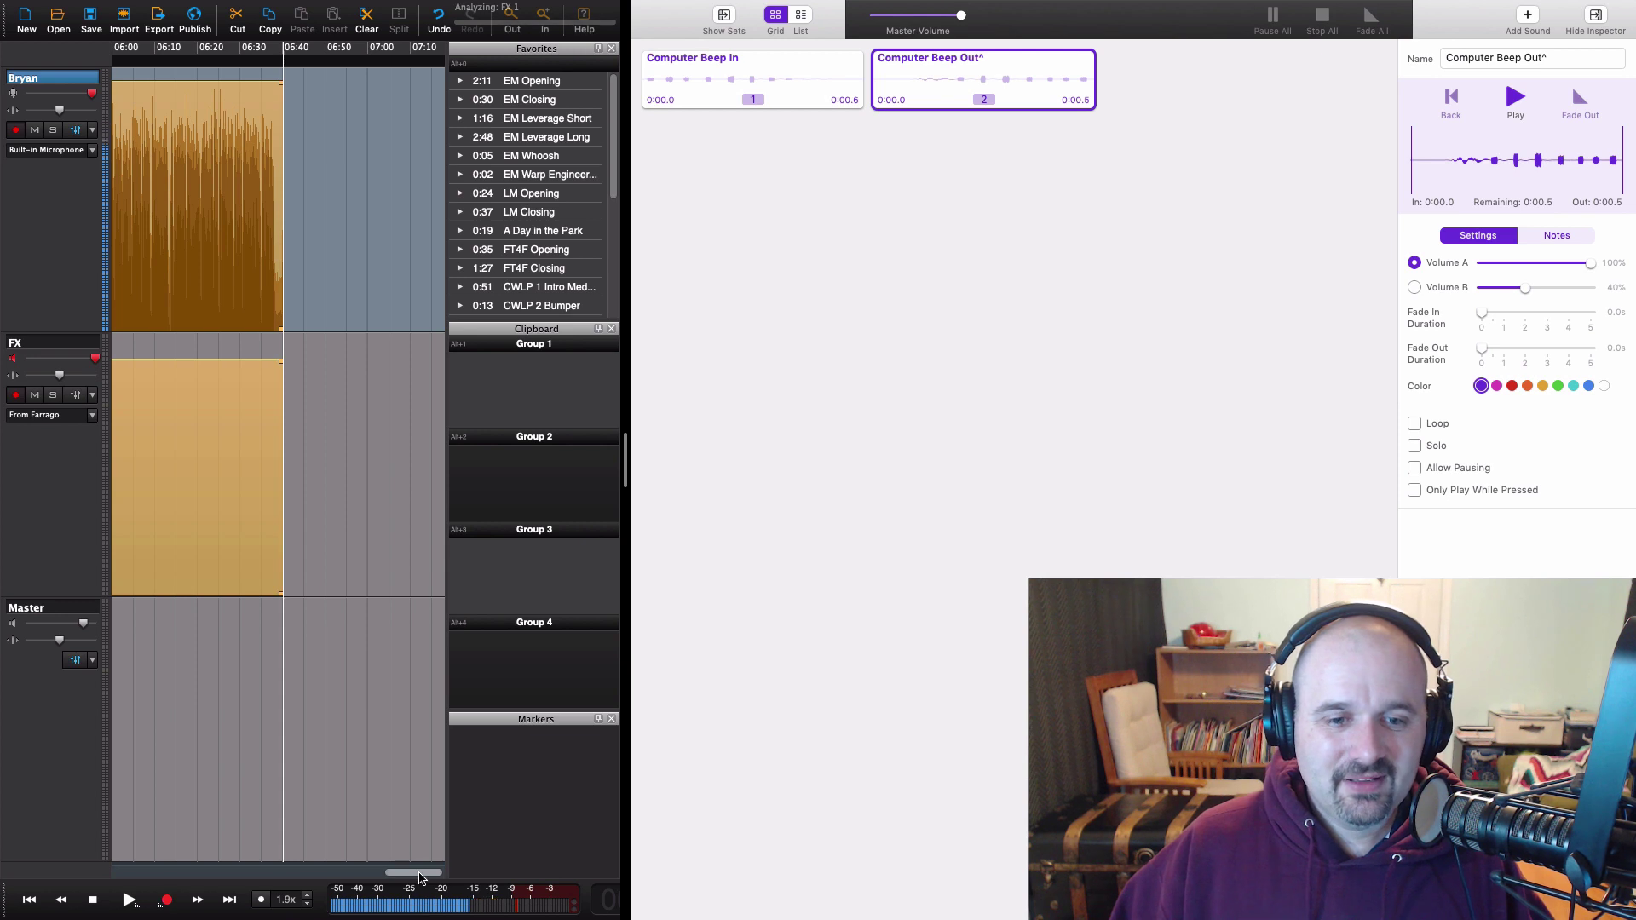
{"action": "left_click_drag", "start_coordinate": [413, 872], "coordinate": [315, 872]}
{"action": "key", "text": "super+minus"}
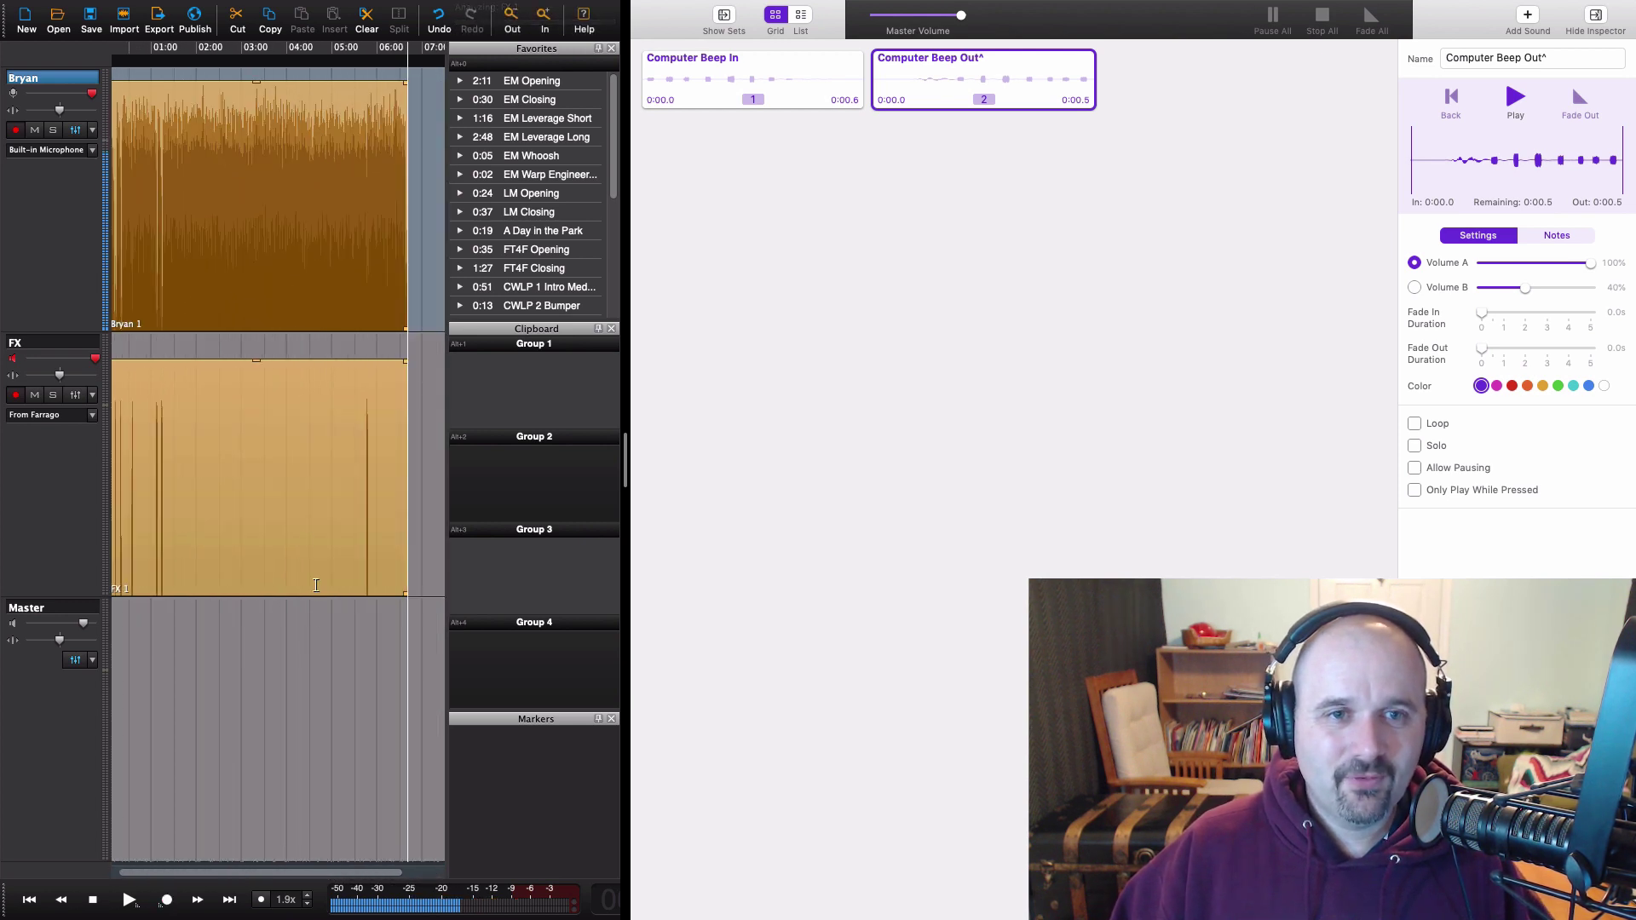
{"action": "key", "text": "super+equal"}
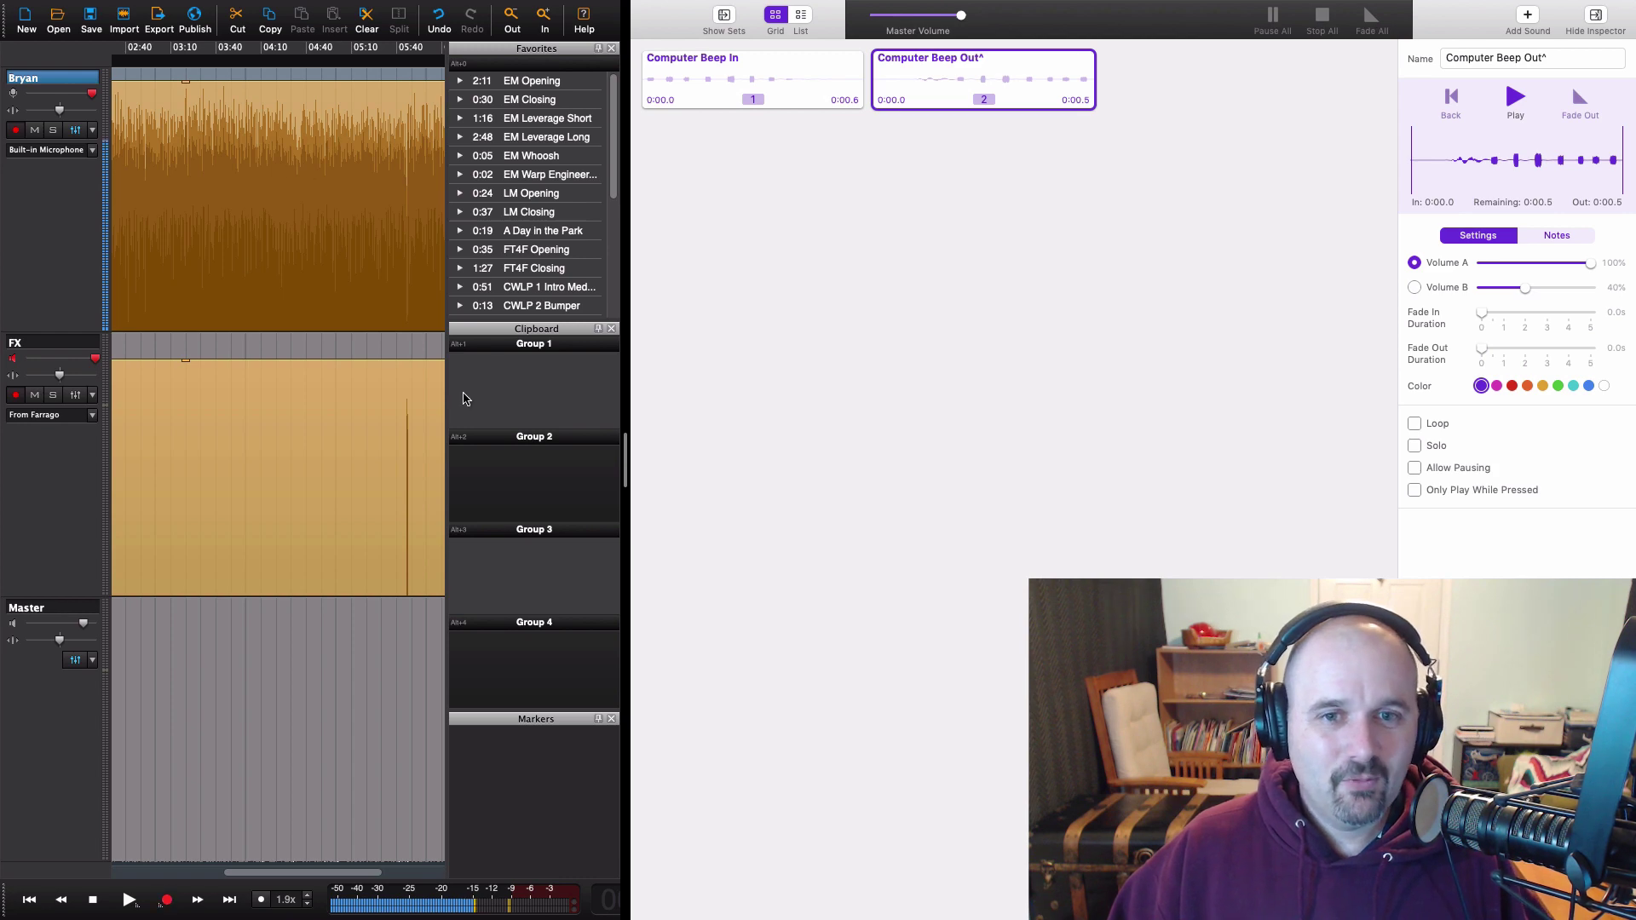
{"action": "key", "text": "super+Tab"}
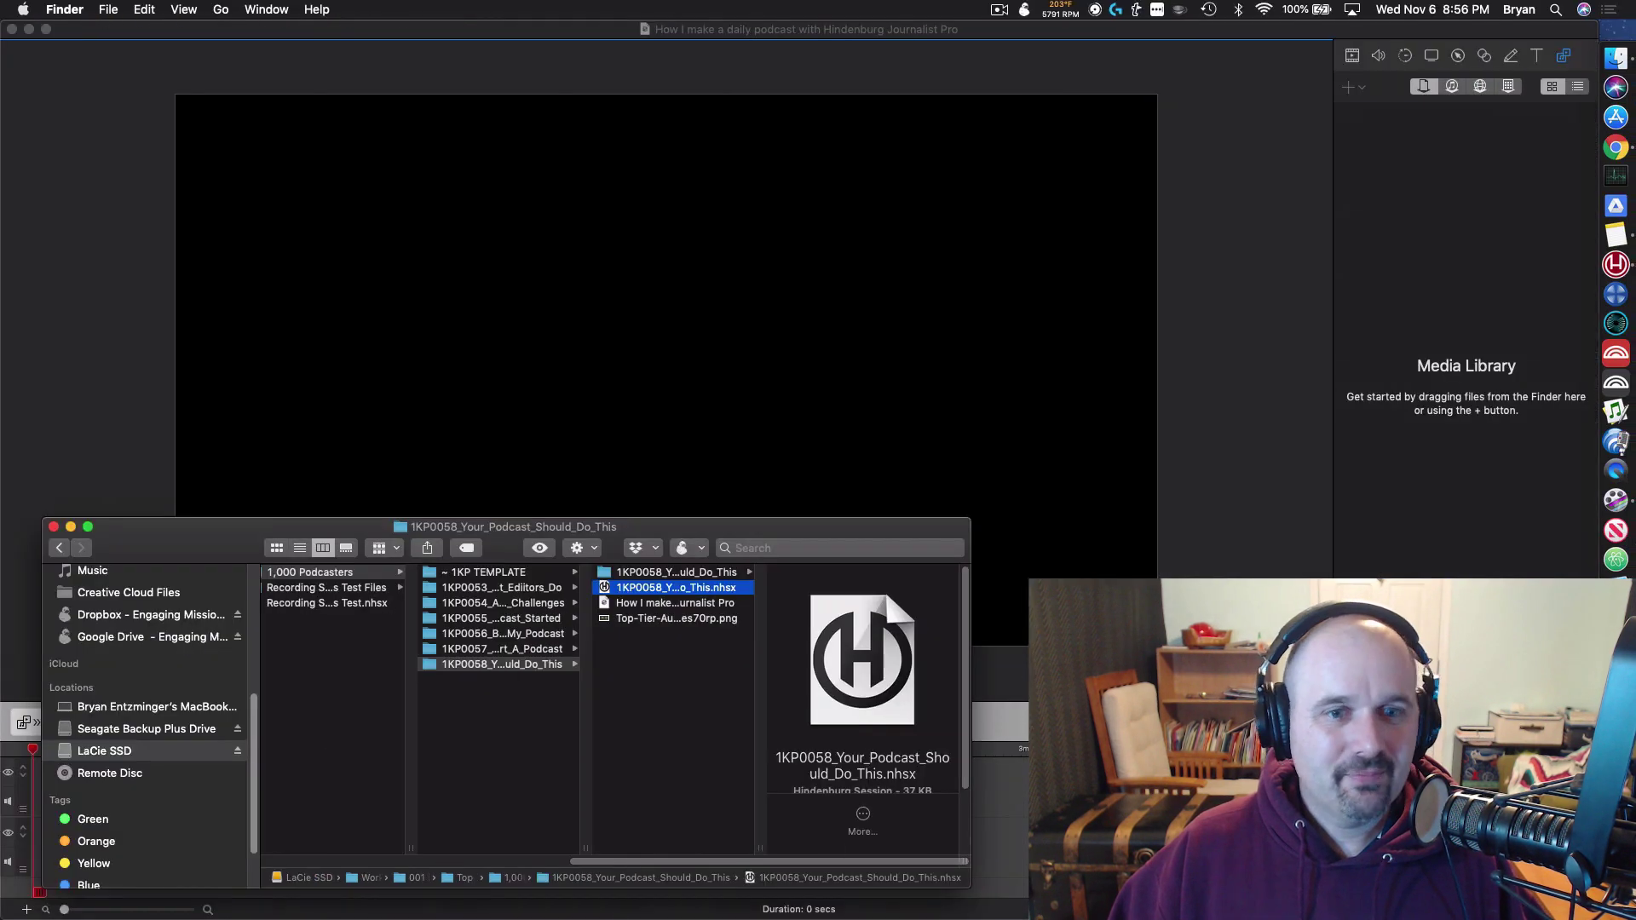
Step: Open the episode project folder in Finder and clear the Farrago tile selection
{"action": "left_click", "coordinate": [671, 575]}
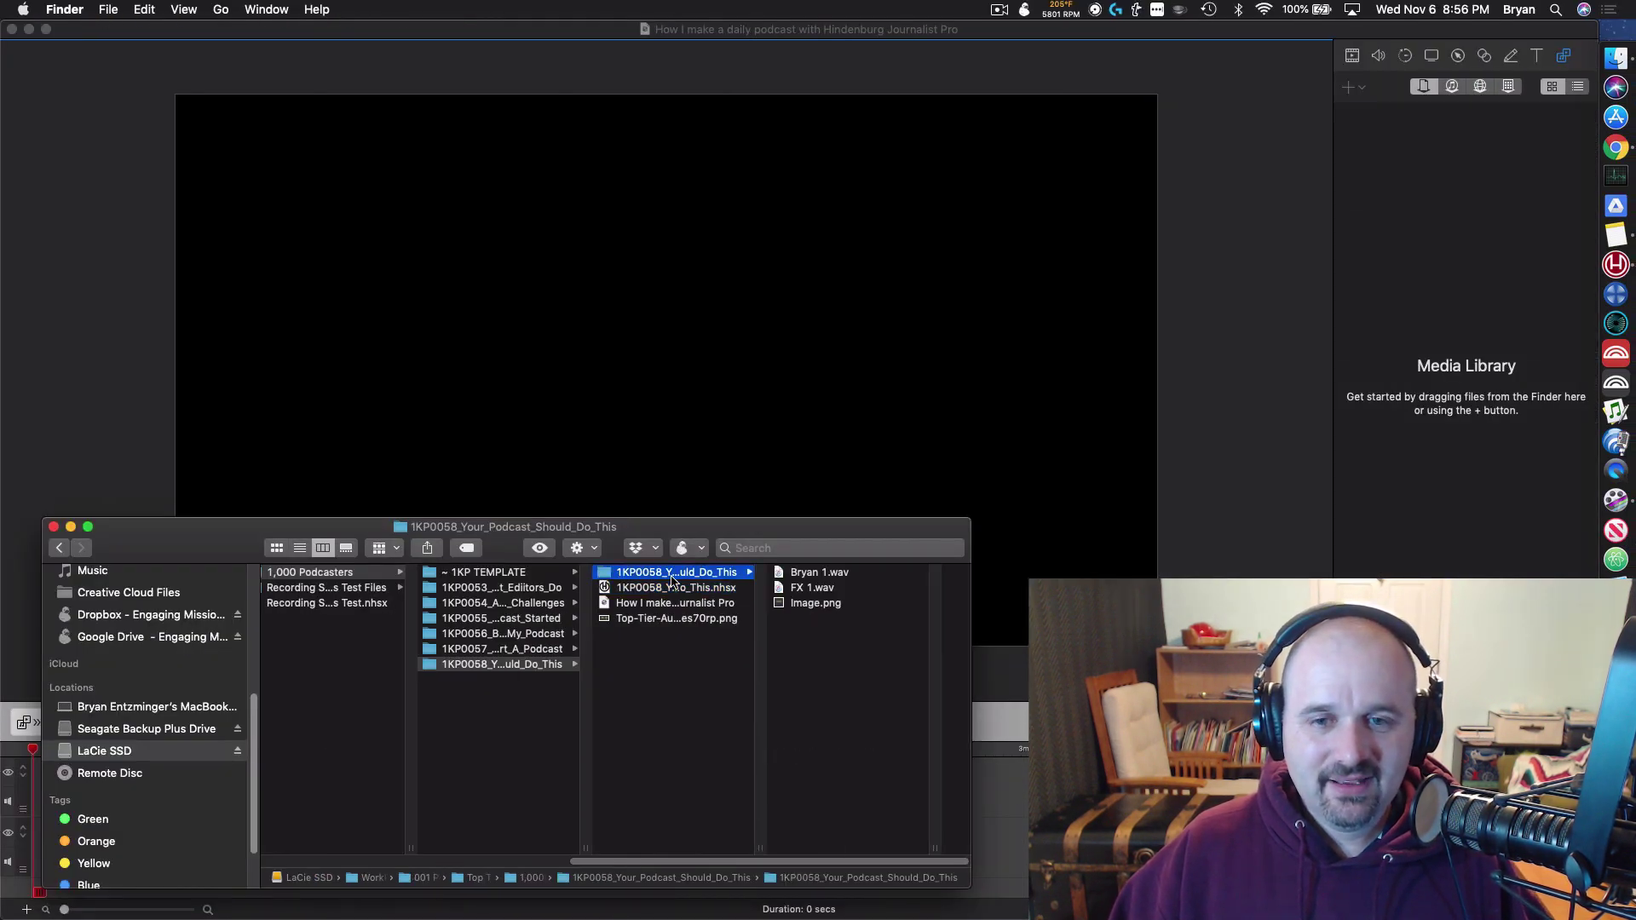
{"action": "key", "text": "super+Tab"}
{"action": "left_click", "coordinate": [634, 501]}
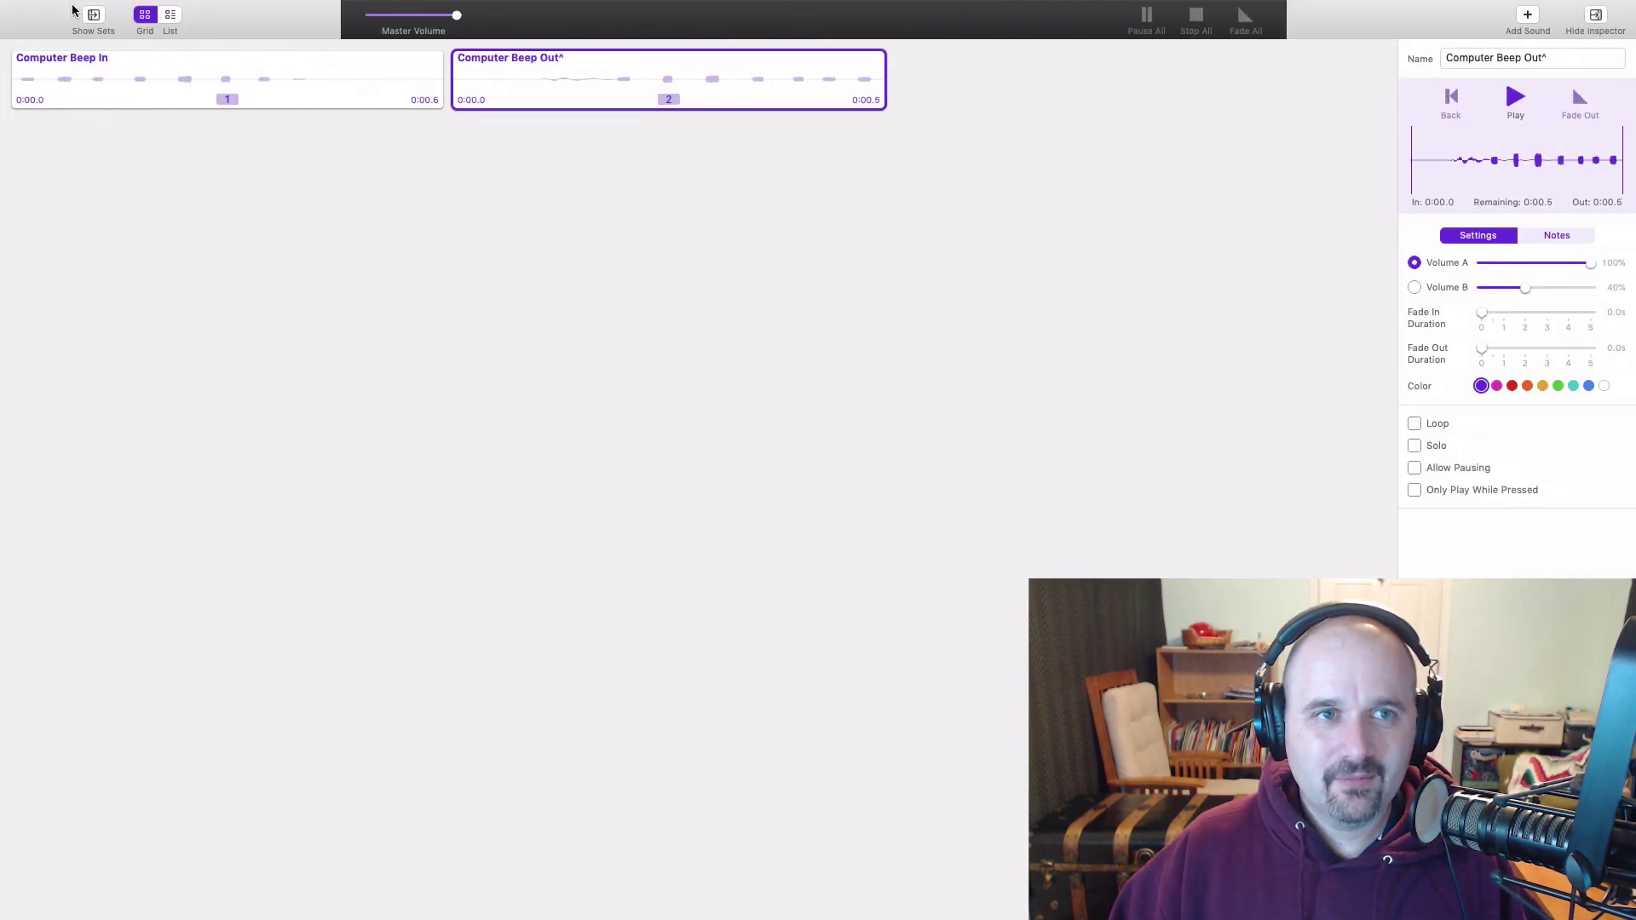
{"action": "left_click", "coordinate": [300, 252]}
{"action": "key", "text": "super+Tab"}
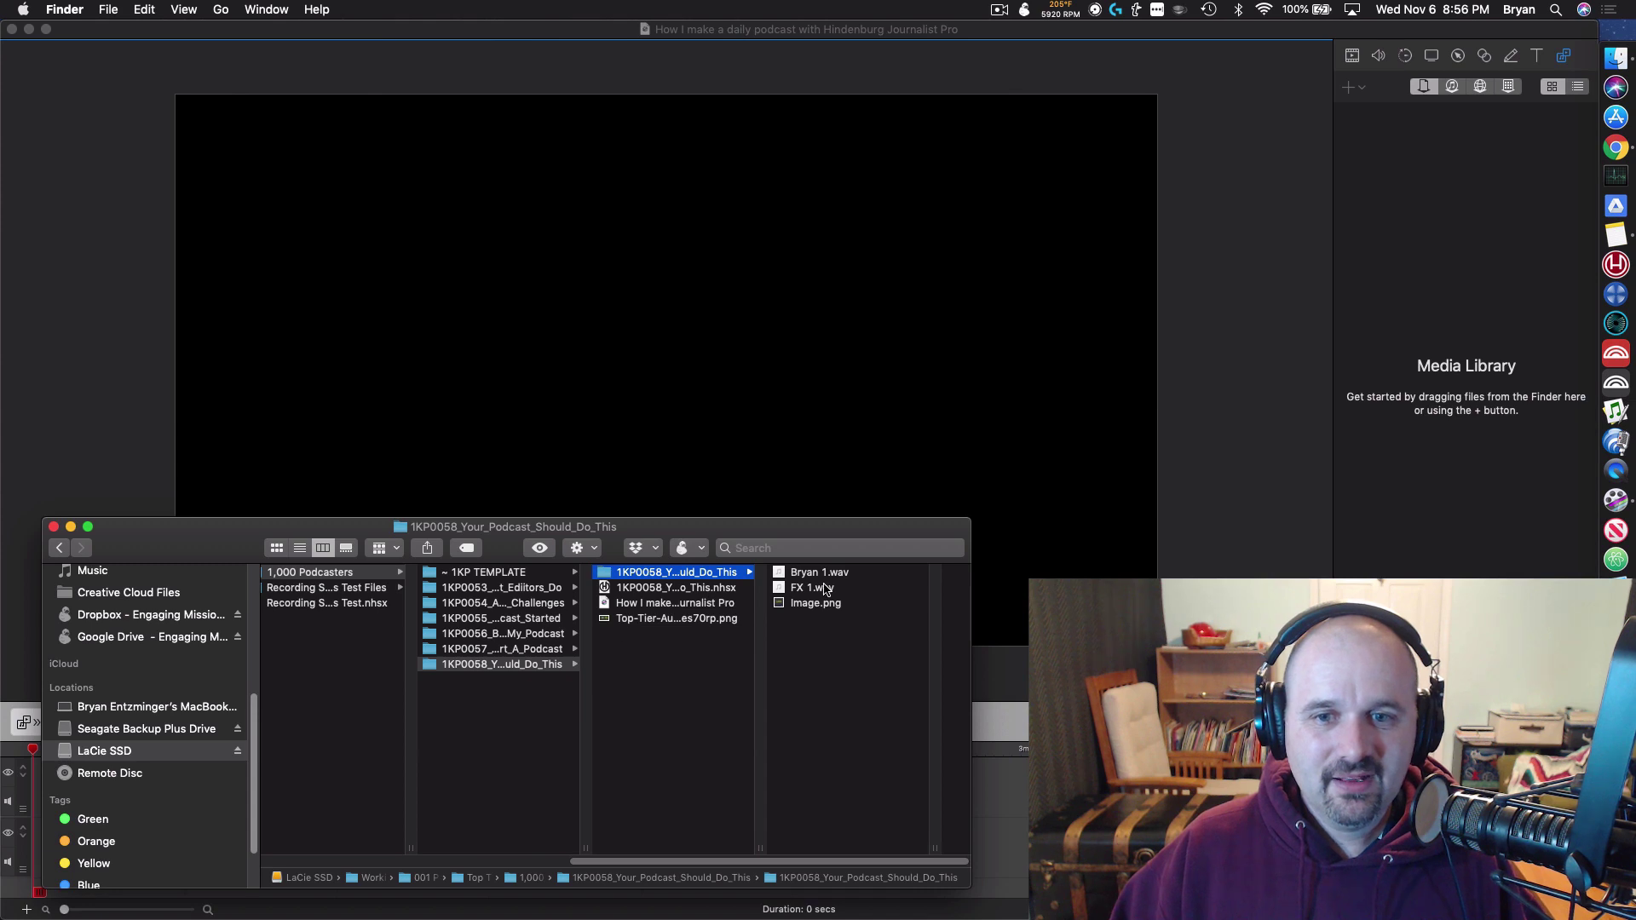
Step: Send Bryan 1.wav to iZotope RX 7, accepting the 48000 Hz sample rate
{"action": "left_click", "coordinate": [818, 577]}
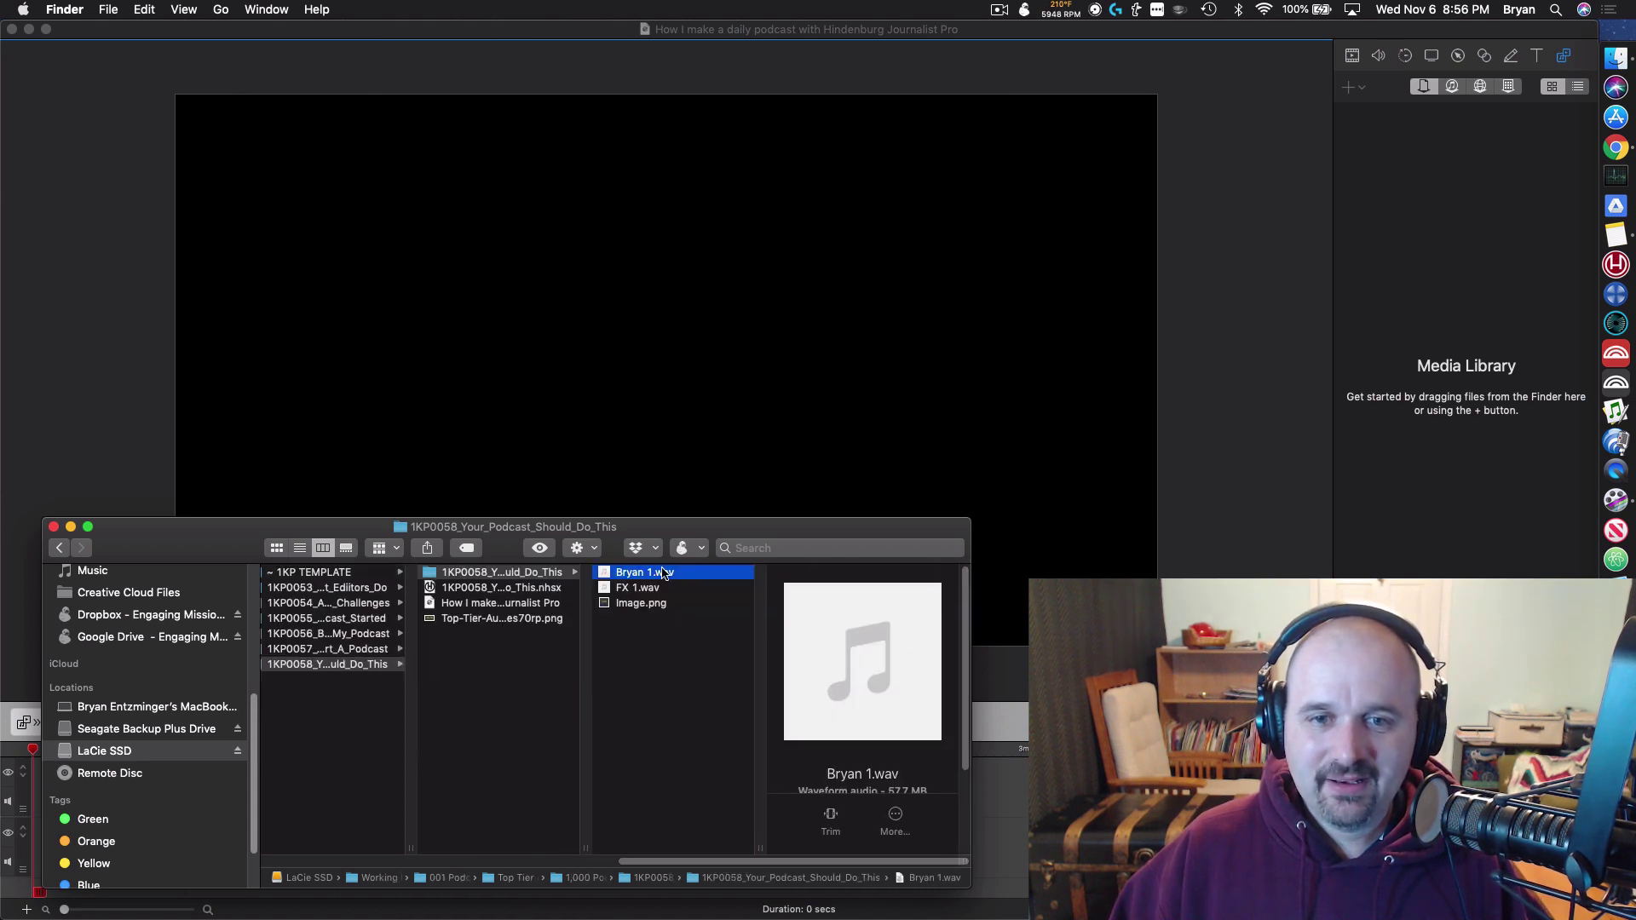
{"action": "left_click_drag", "start_coordinate": [664, 572], "coordinate": [1577, 372]}
{"action": "left_click", "coordinate": [1256, 409]}
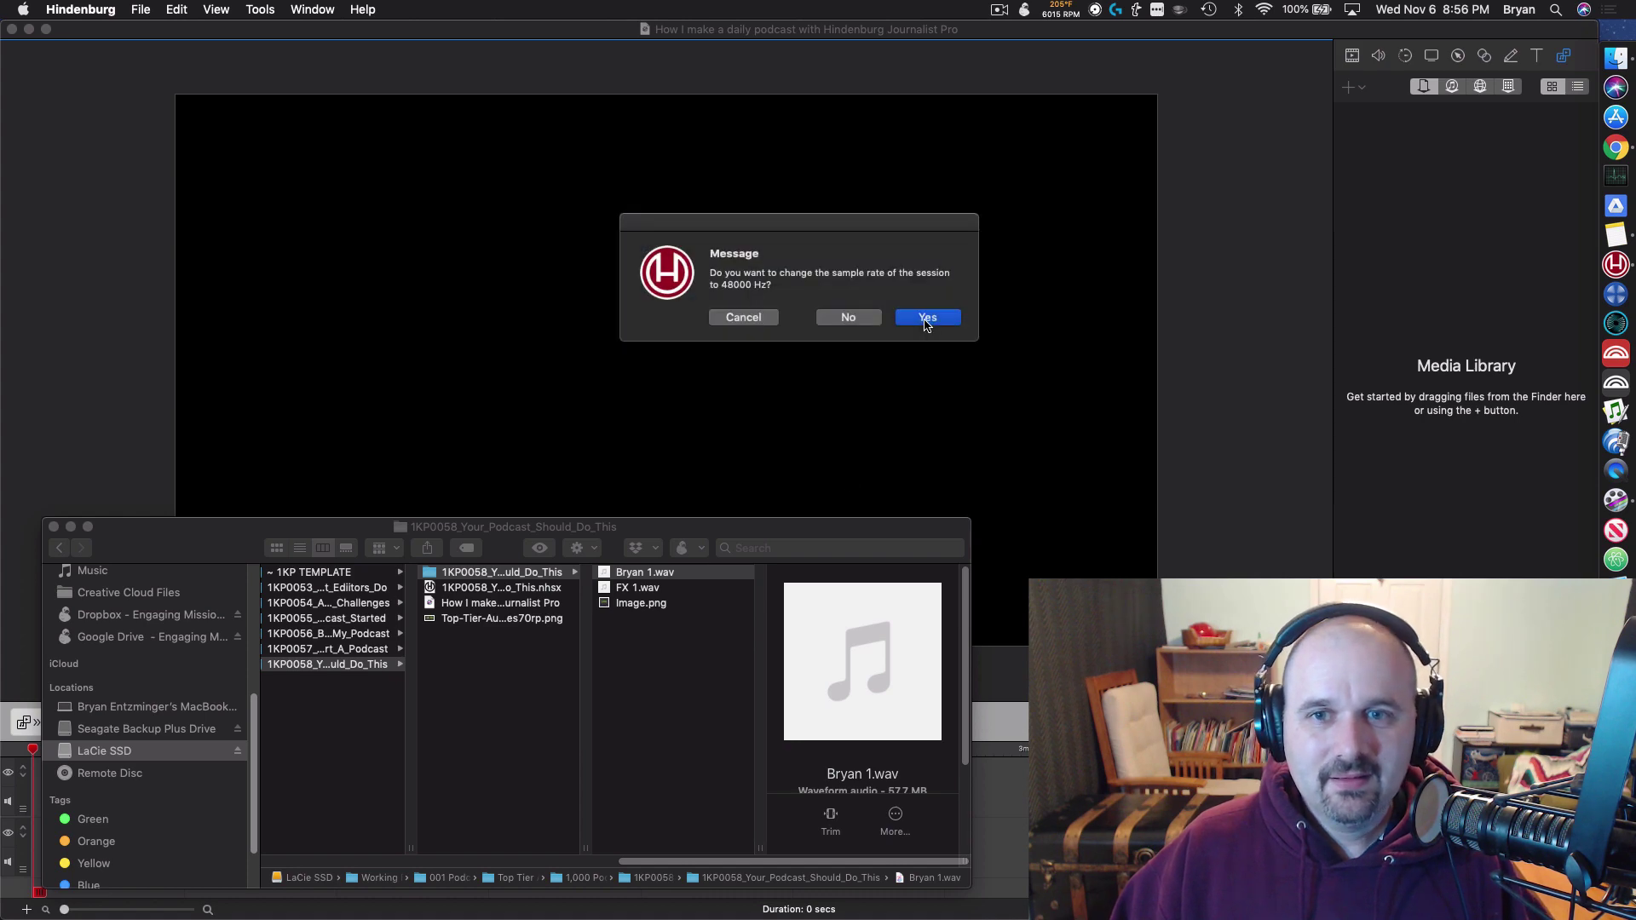
{"action": "left_click", "coordinate": [846, 318]}
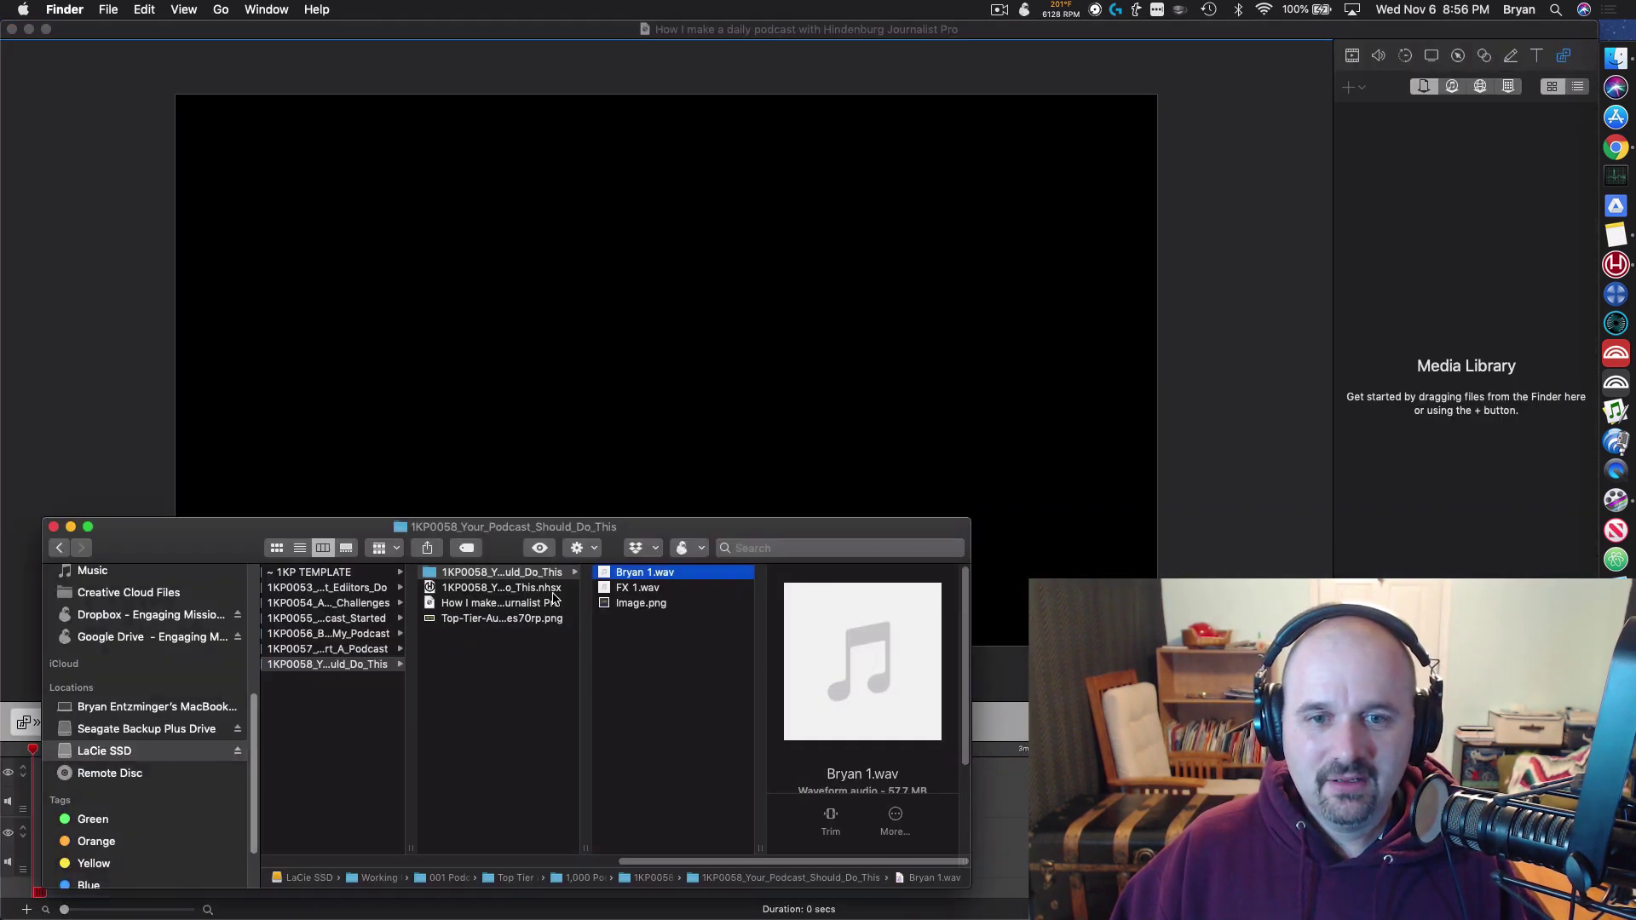
{"action": "left_click_drag", "start_coordinate": [952, 548], "coordinate": [1617, 294]}
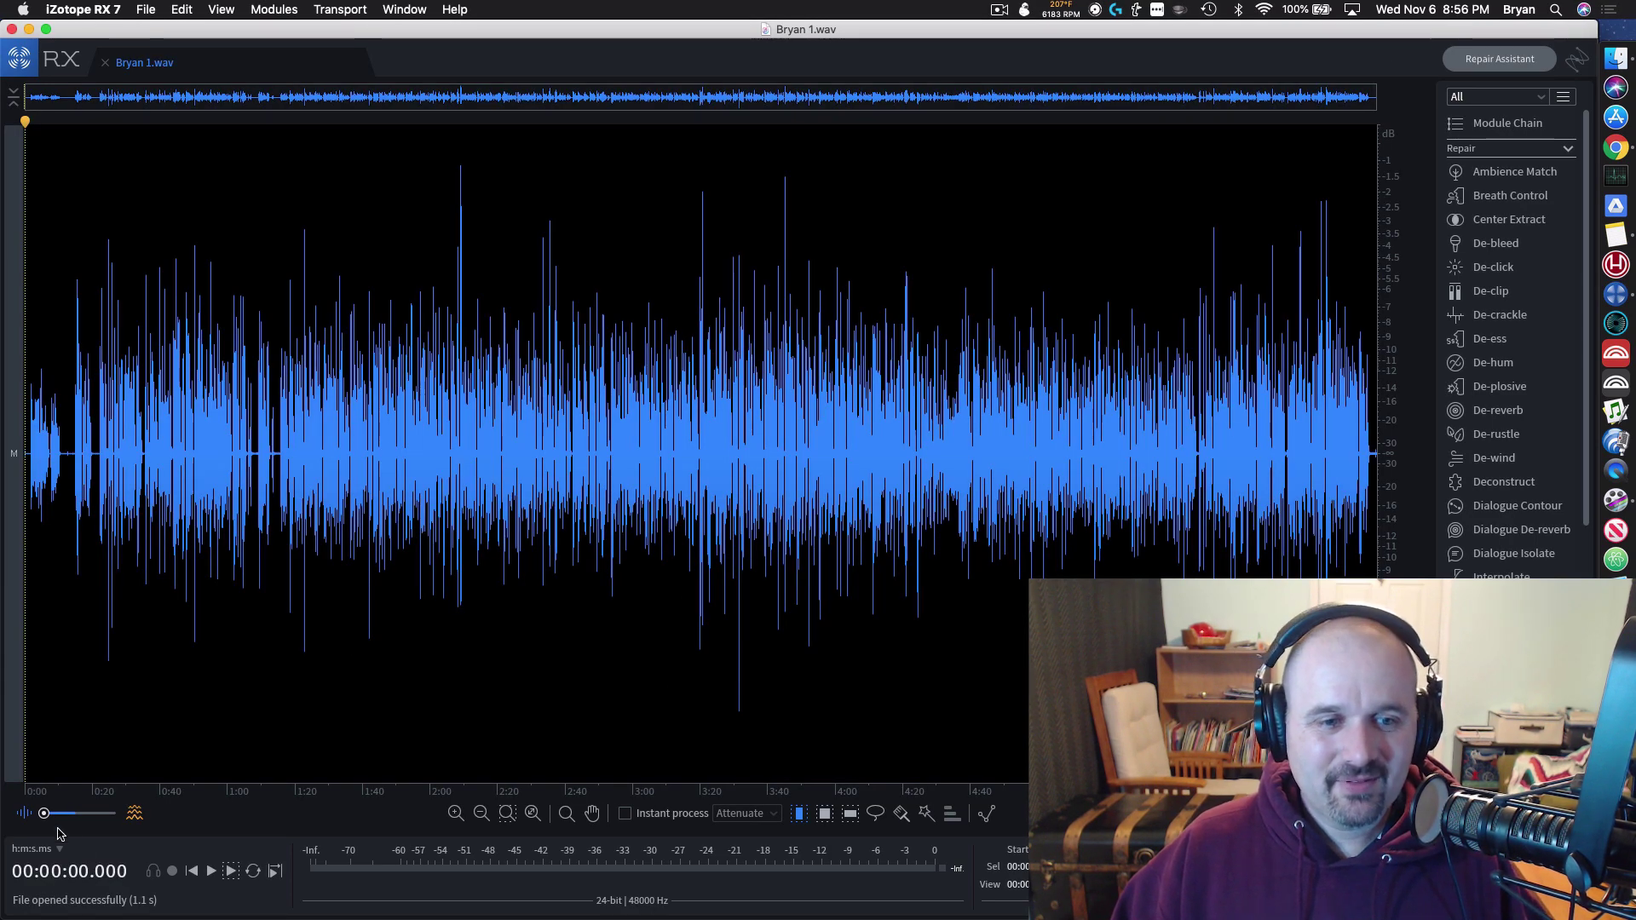
Step: Show Bryan 1.wav as a spectrogram and render the Bryan module chain (Mouth De-click, De-plosive)
{"action": "left_click_drag", "start_coordinate": [48, 820], "coordinate": [249, 805]}
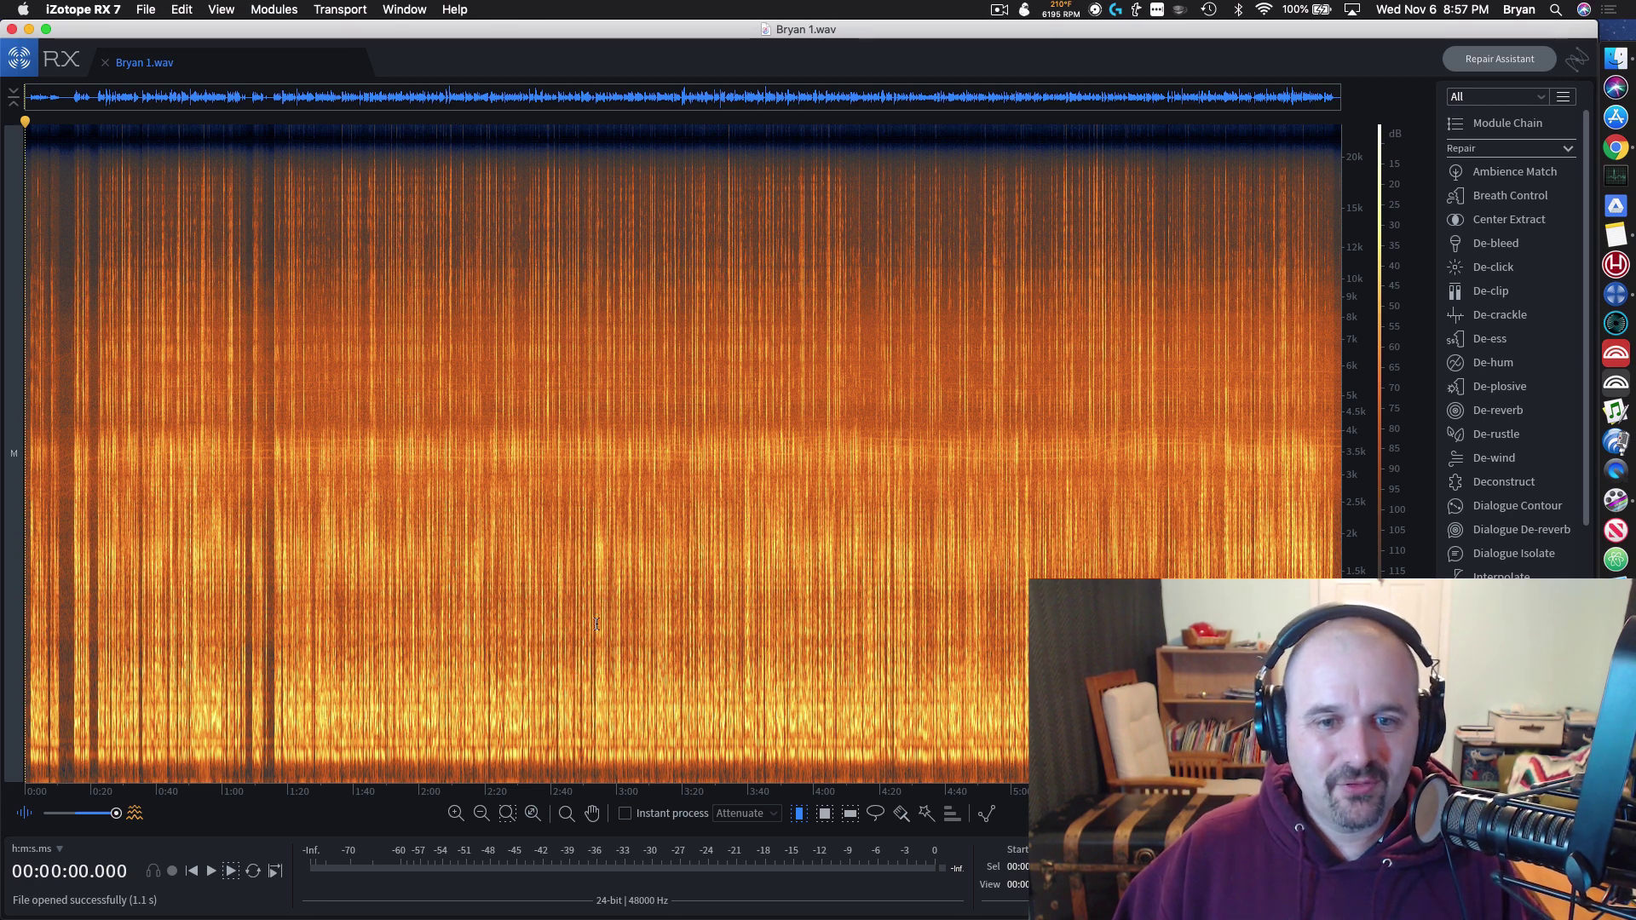
{"action": "left_click", "coordinate": [416, 10]}
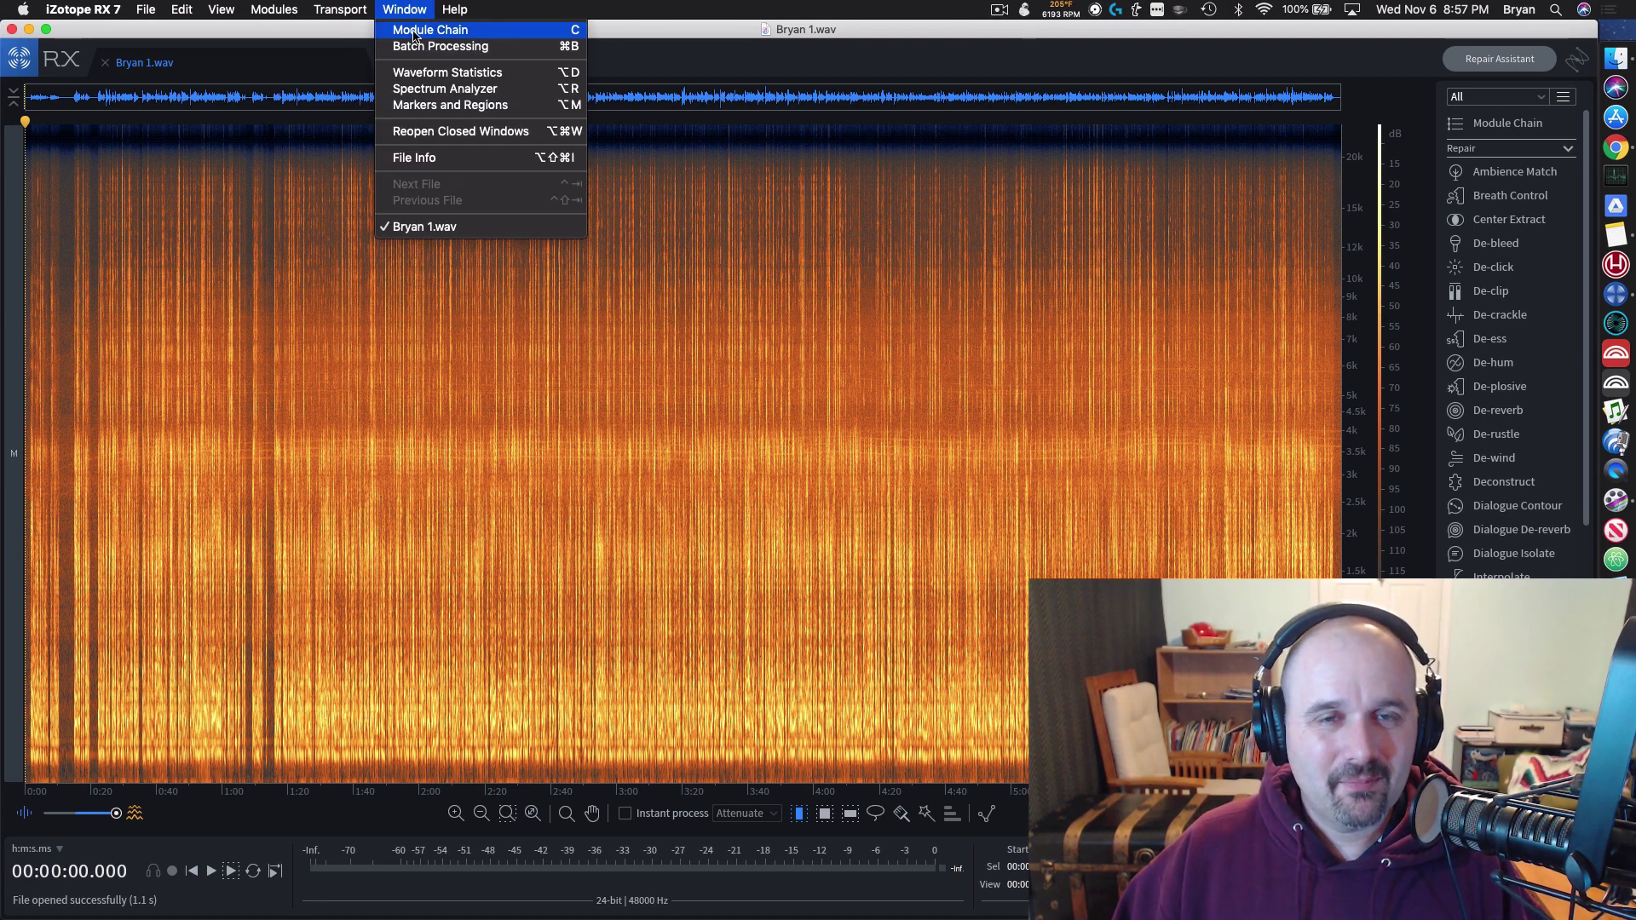
{"action": "left_click", "coordinate": [415, 32]}
{"action": "left_click", "coordinate": [607, 353]}
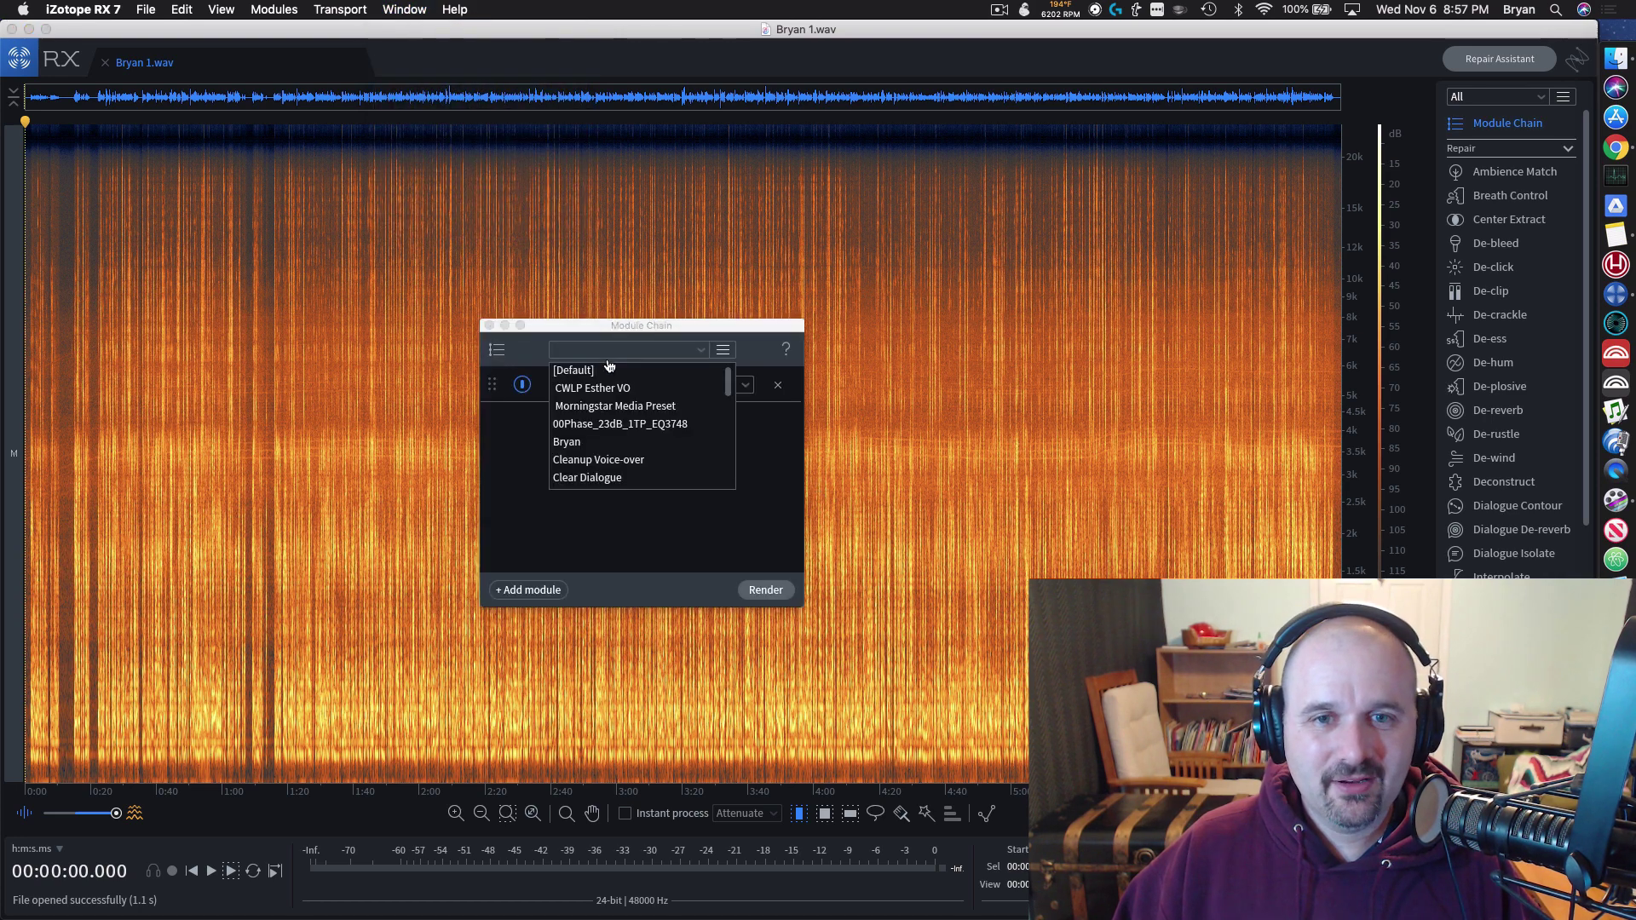
{"action": "left_click", "coordinate": [599, 435]}
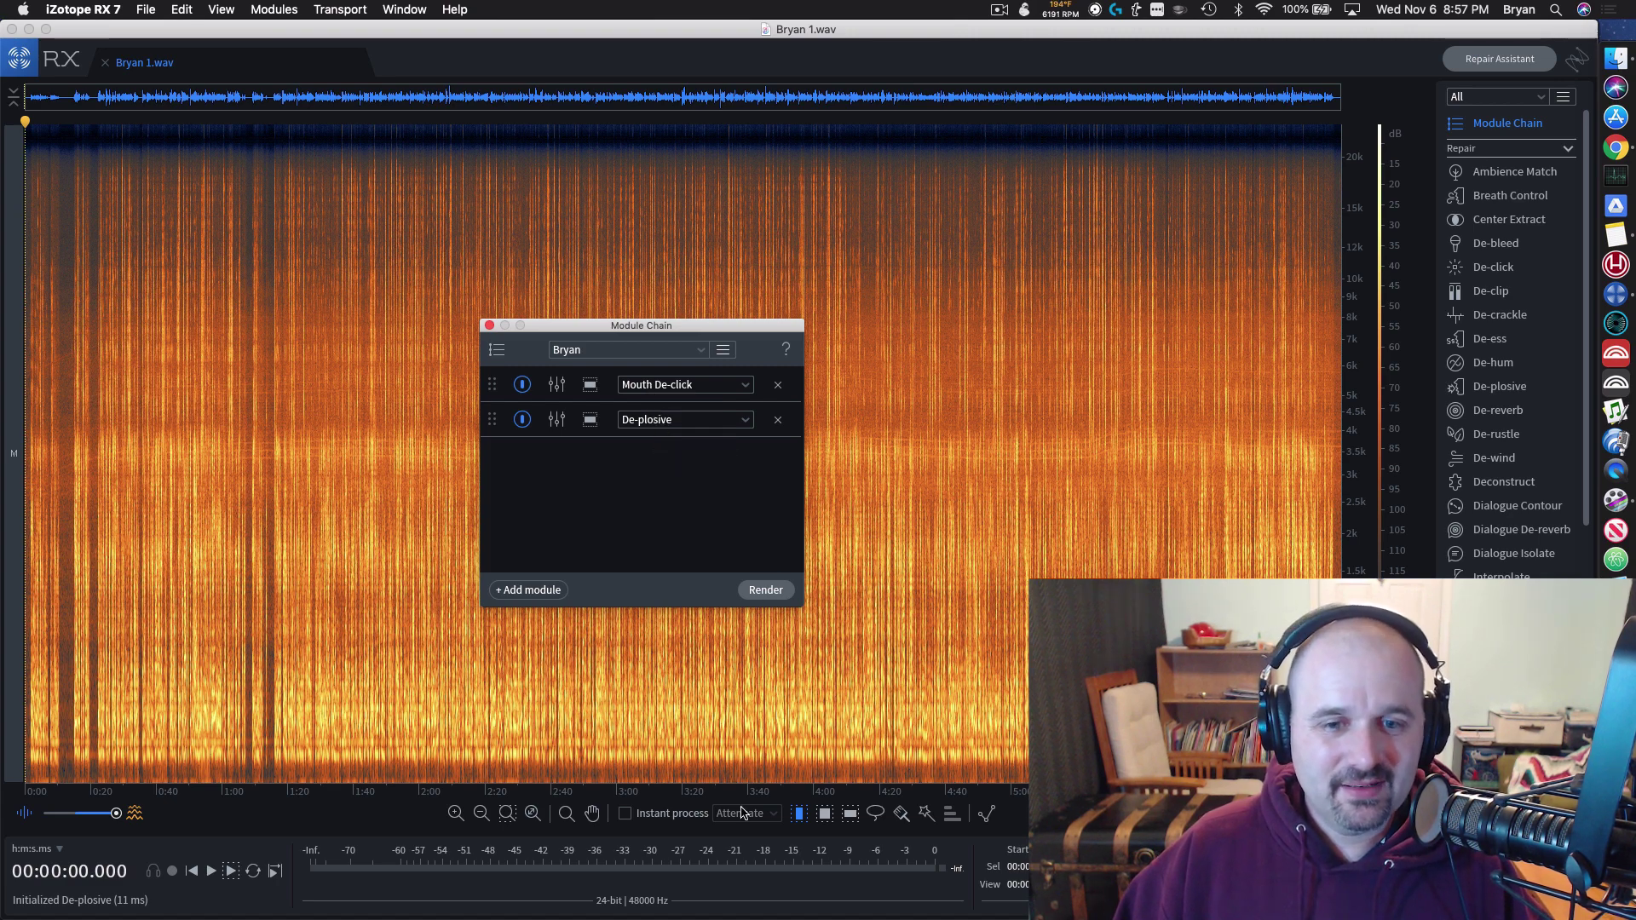
{"action": "left_click", "coordinate": [761, 596]}
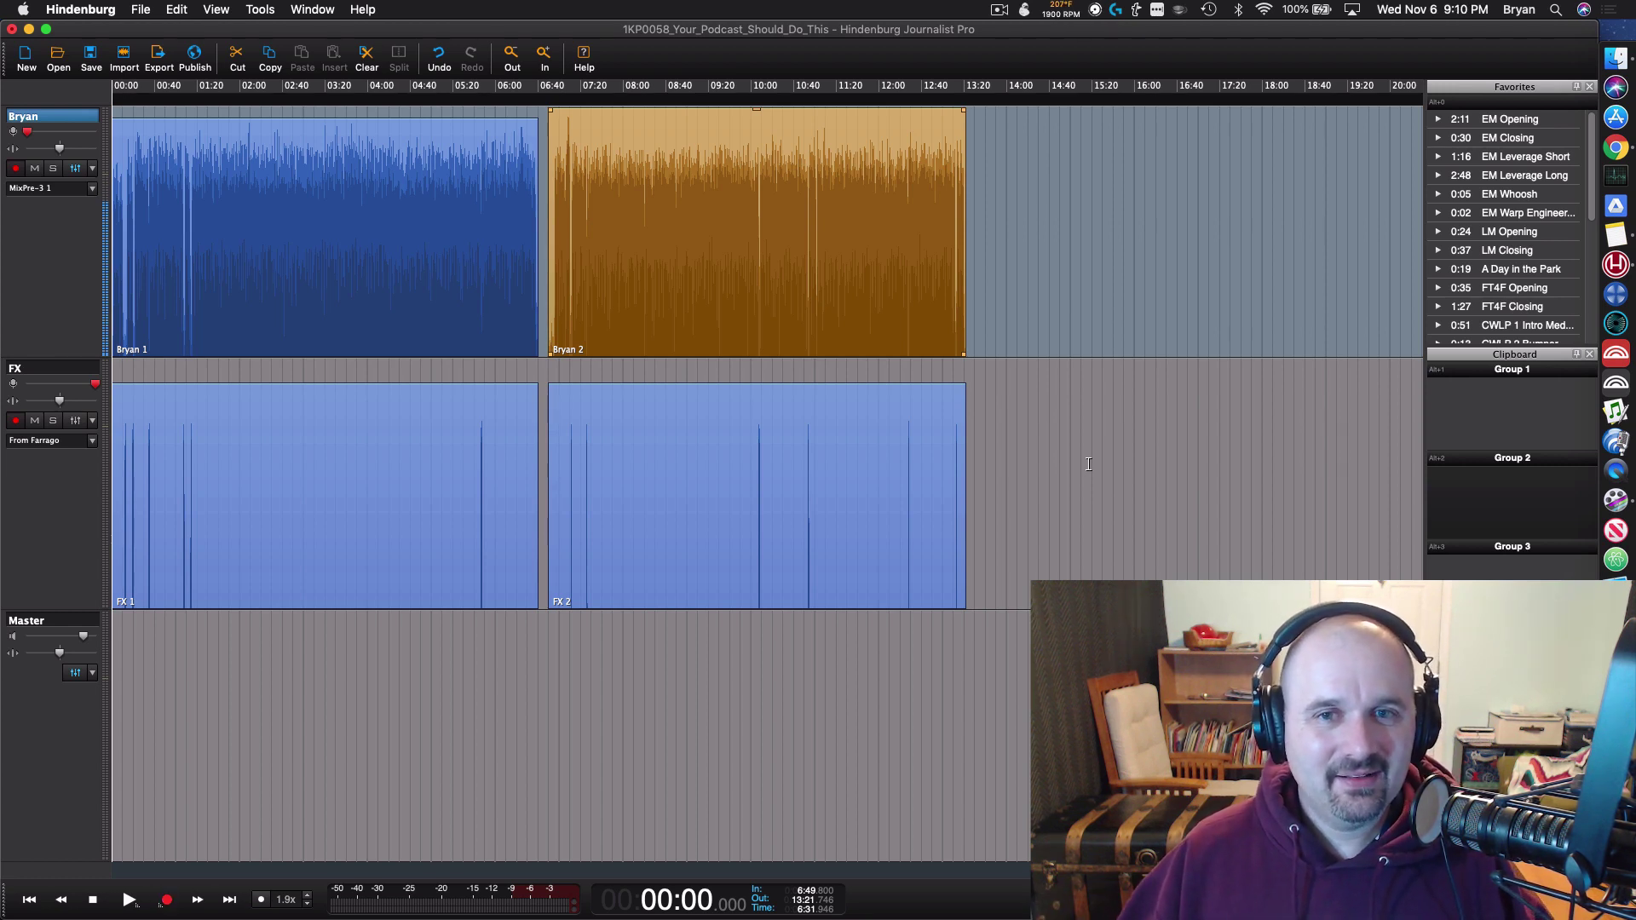
{"action": "left_click", "coordinate": [407, 275]}
{"action": "left_click", "coordinate": [391, 495], "text": "shift"}
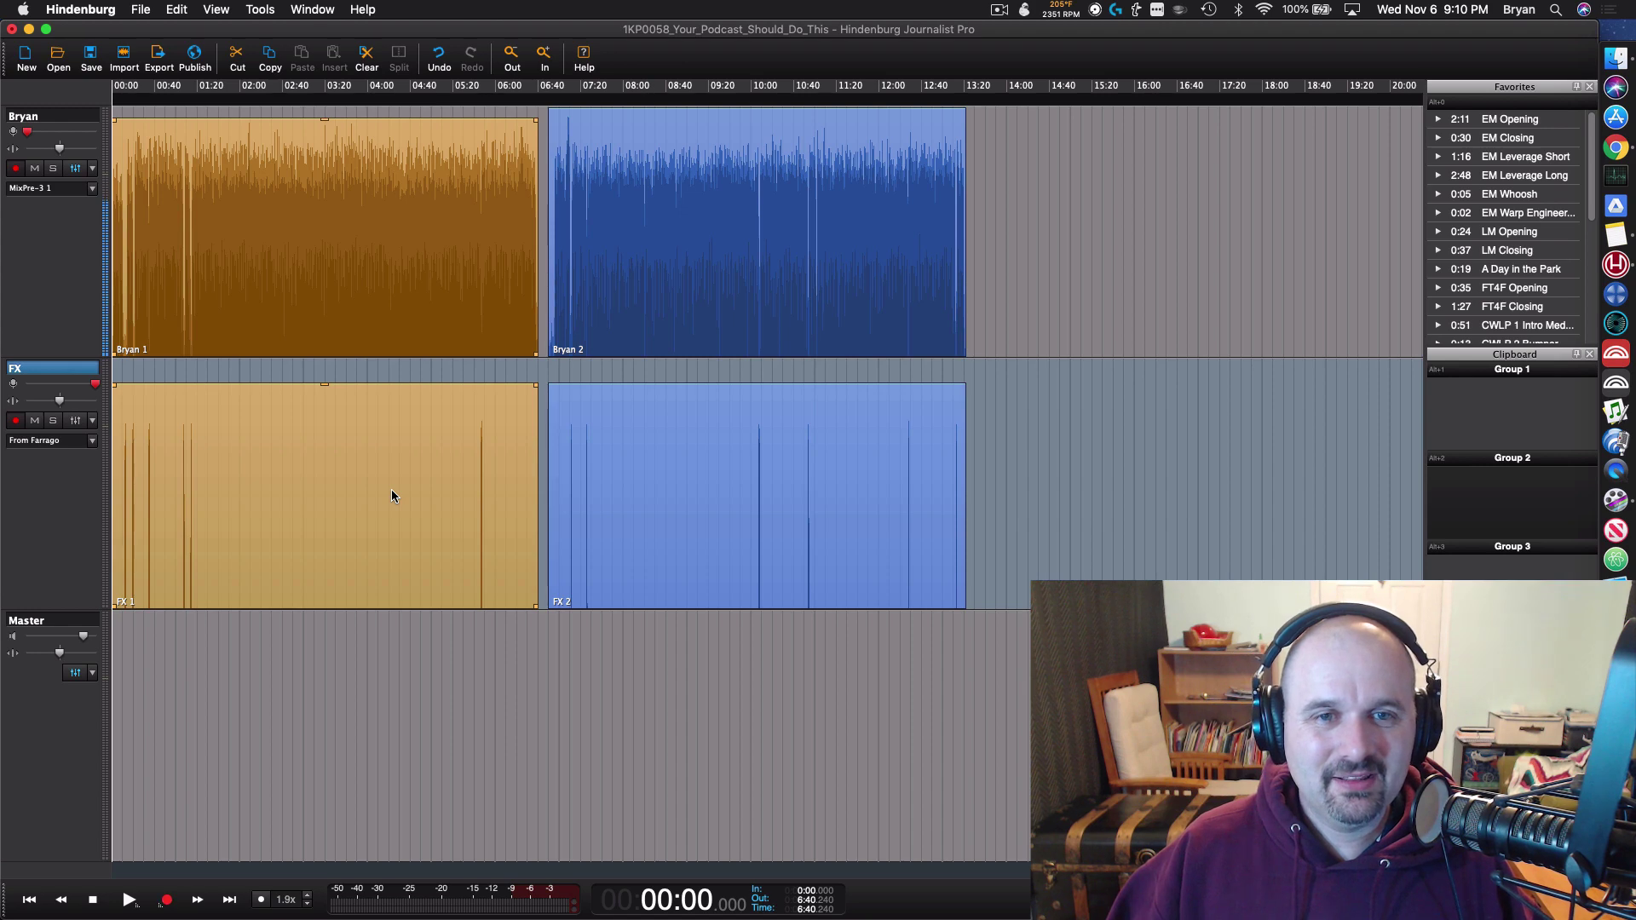
{"action": "key", "text": "super+x"}
{"action": "scroll", "coordinate": [306, 299], "scroll_direction": "up", "scroll_amount": 2}
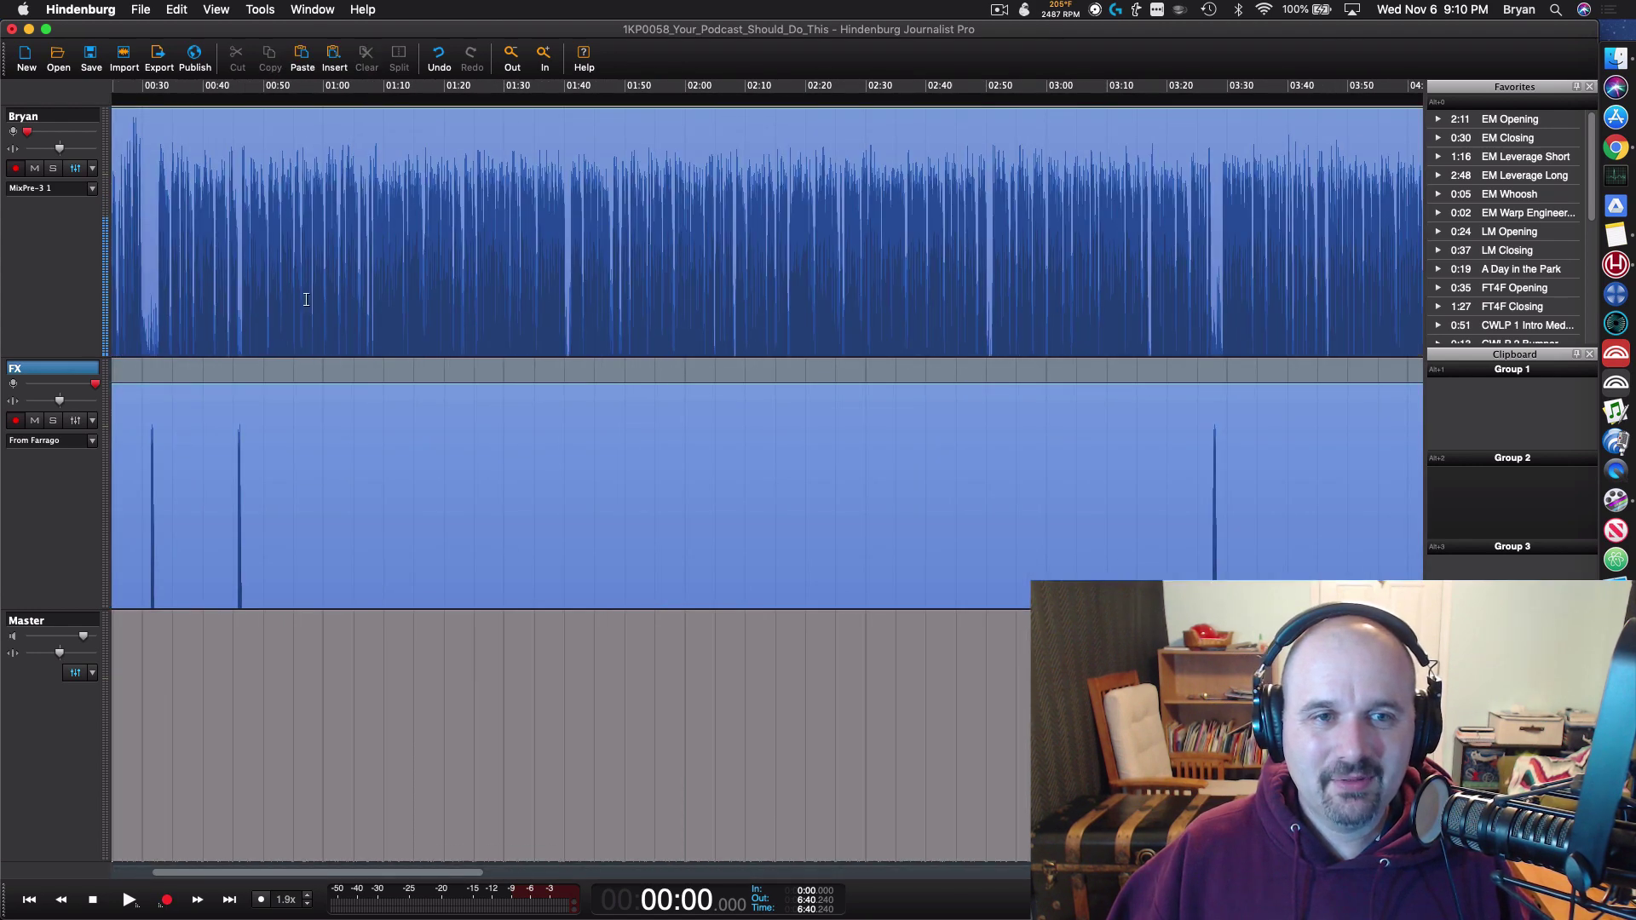
{"action": "scroll", "coordinate": [310, 301], "scroll_direction": "down", "scroll_amount": 5}
{"action": "left_click", "coordinate": [303, 349]}
{"action": "left_click", "coordinate": [333, 466], "text": "shift"}
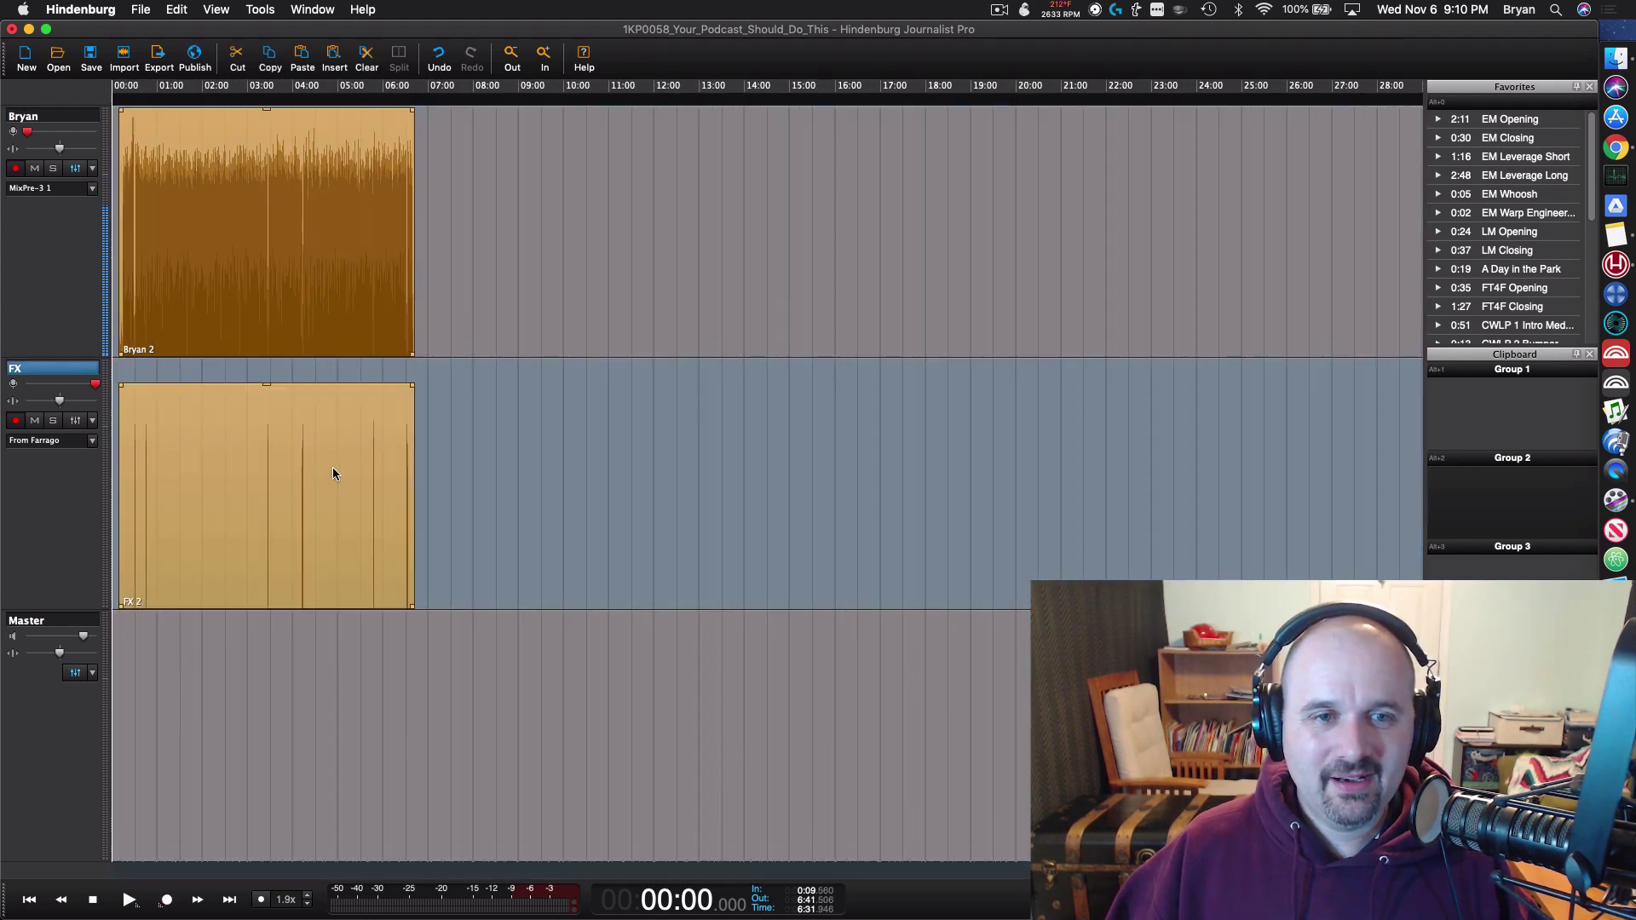
{"action": "scroll", "coordinate": [251, 454], "scroll_direction": "up", "scroll_amount": 10}
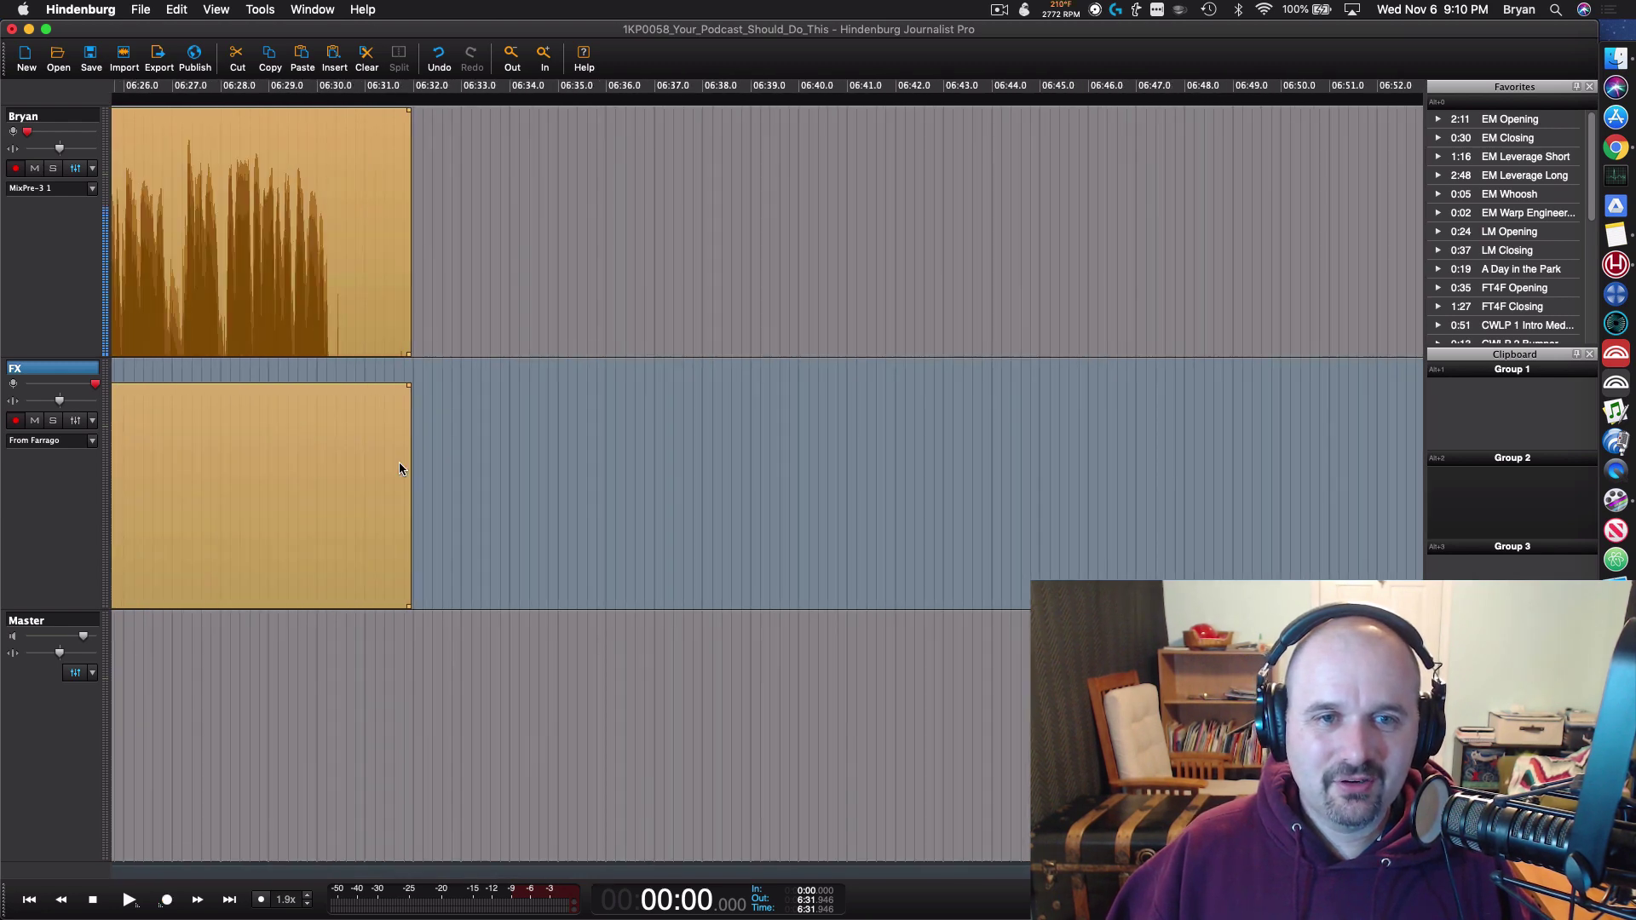
{"action": "scroll", "coordinate": [439, 480], "scroll_direction": "left", "scroll_amount": 10}
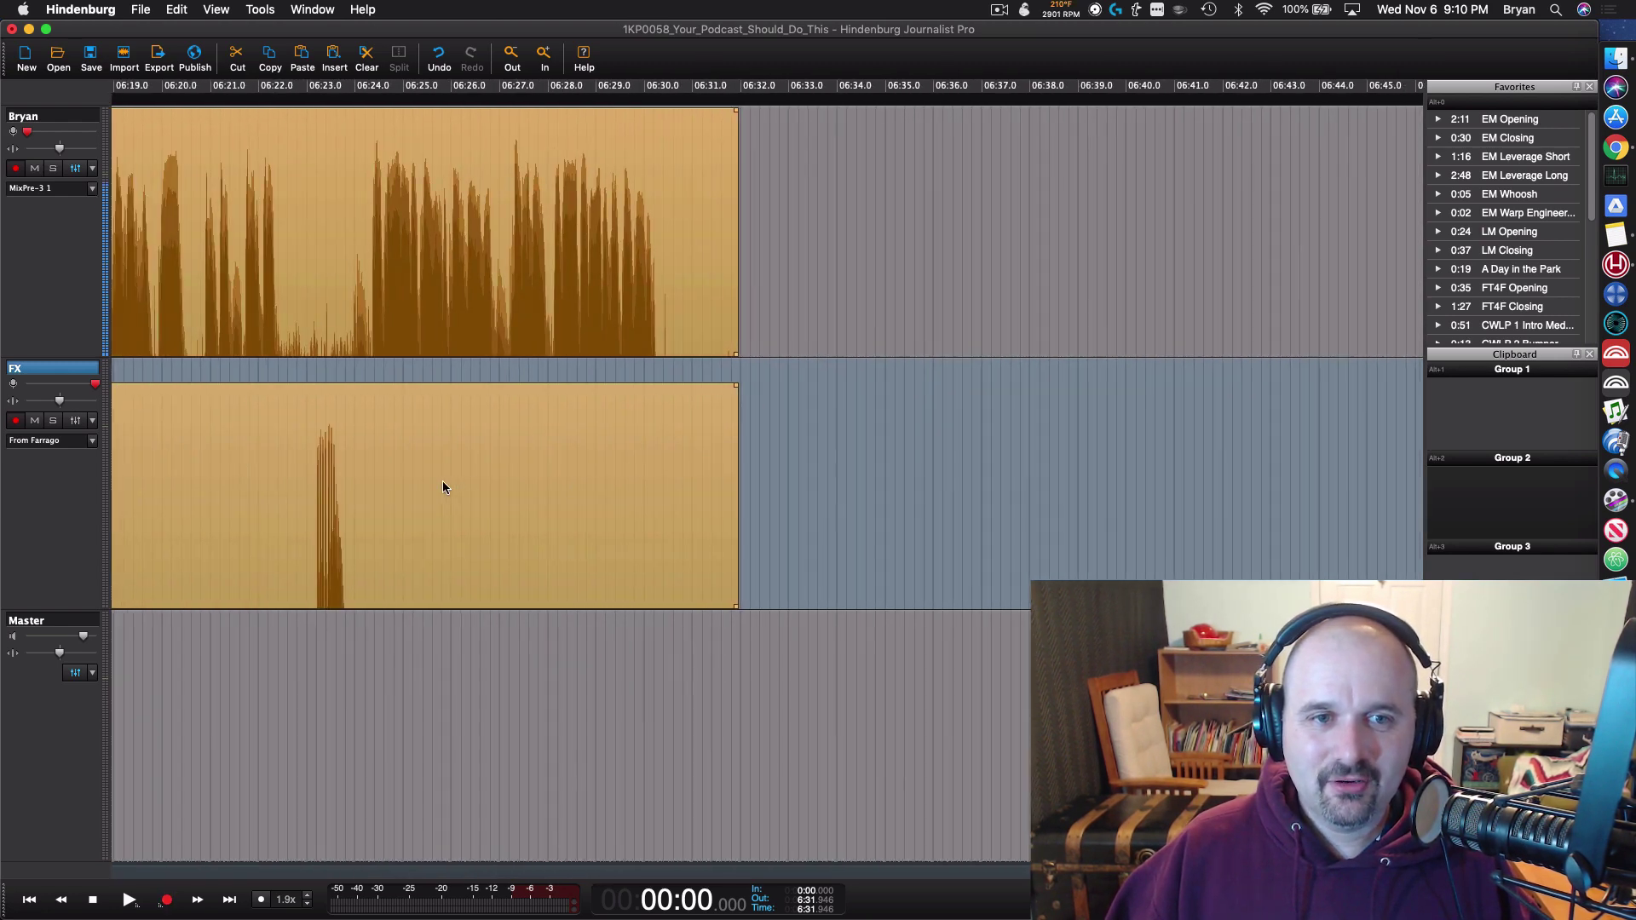
{"action": "scroll", "coordinate": [528, 392], "scroll_direction": "left", "scroll_amount": 1}
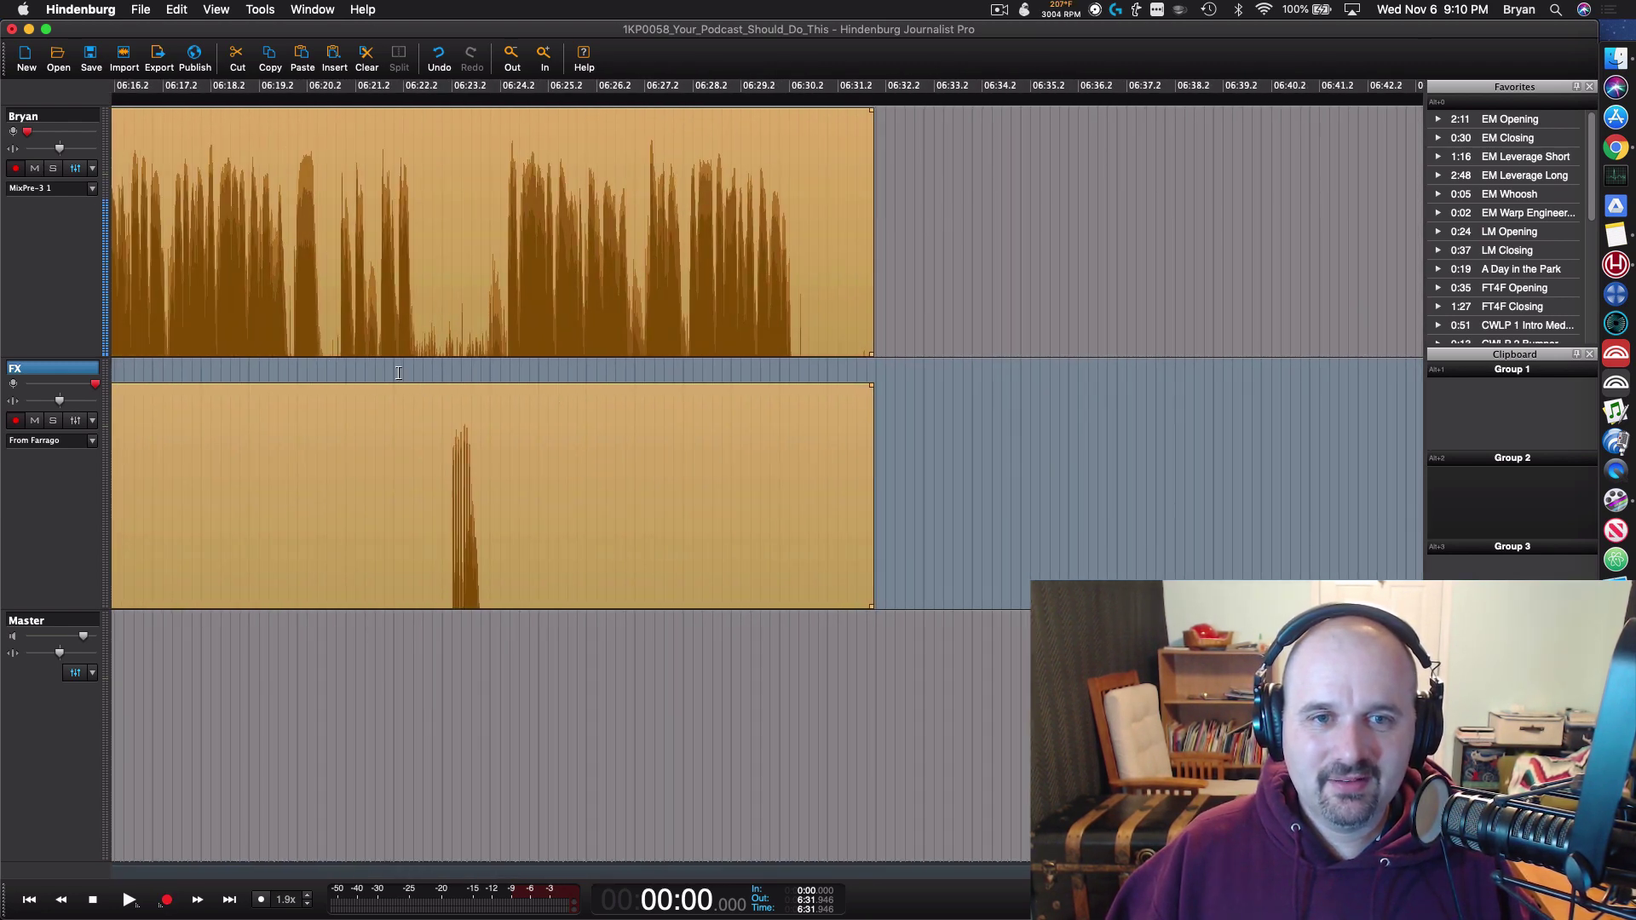
{"action": "left_click", "coordinate": [793, 351]}
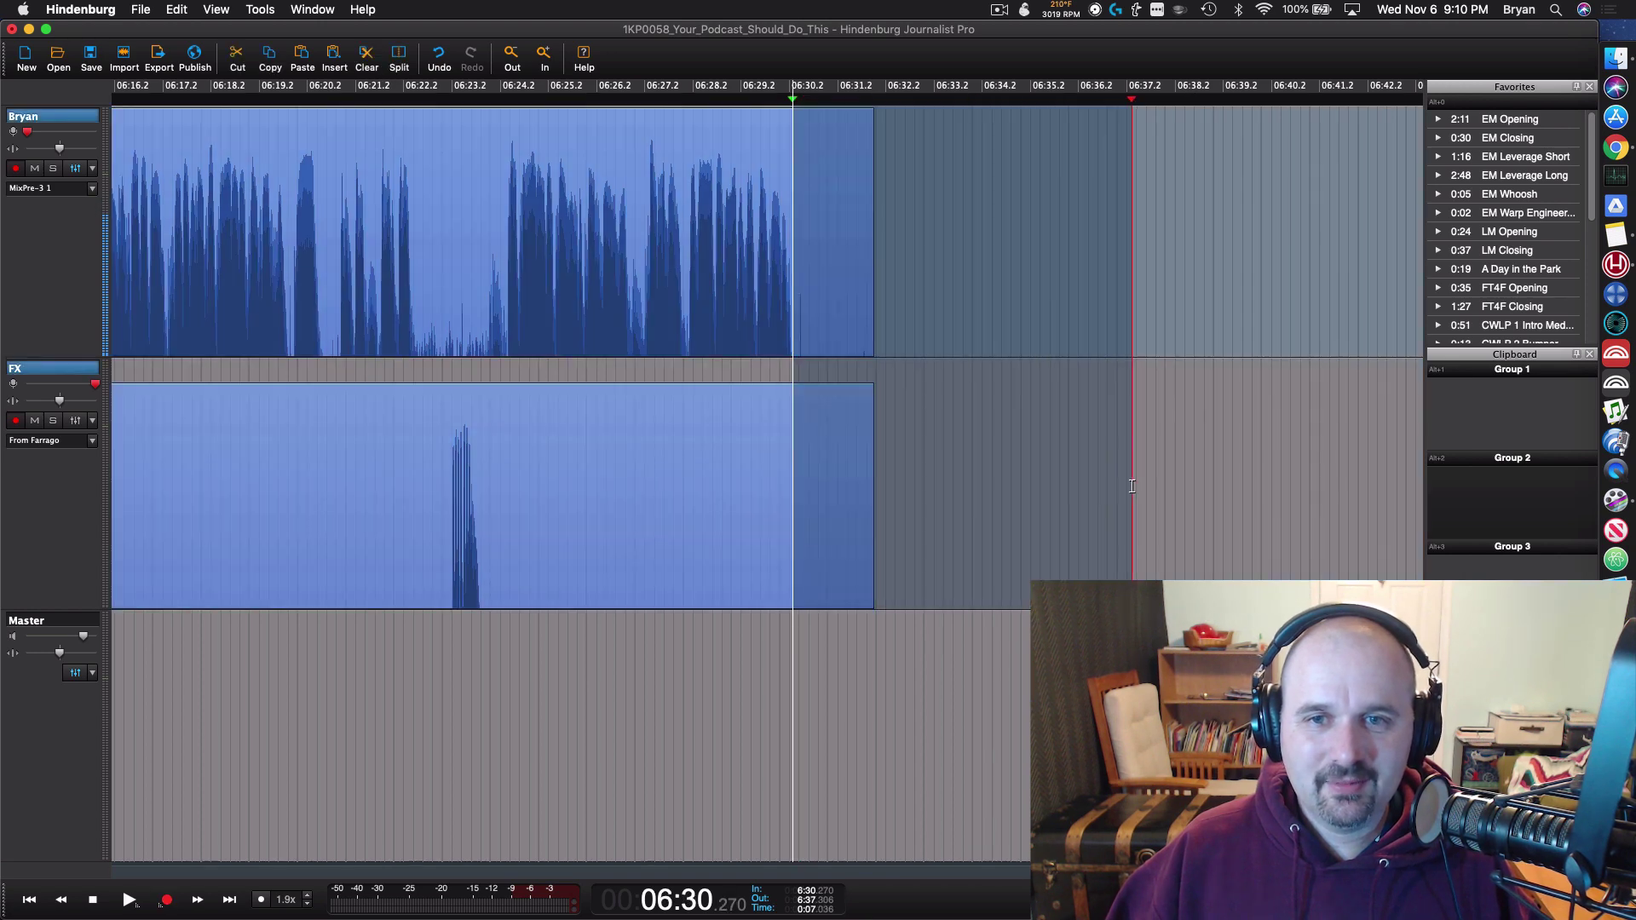
{"action": "scroll", "coordinate": [998, 610], "scroll_direction": "down", "scroll_amount": 5}
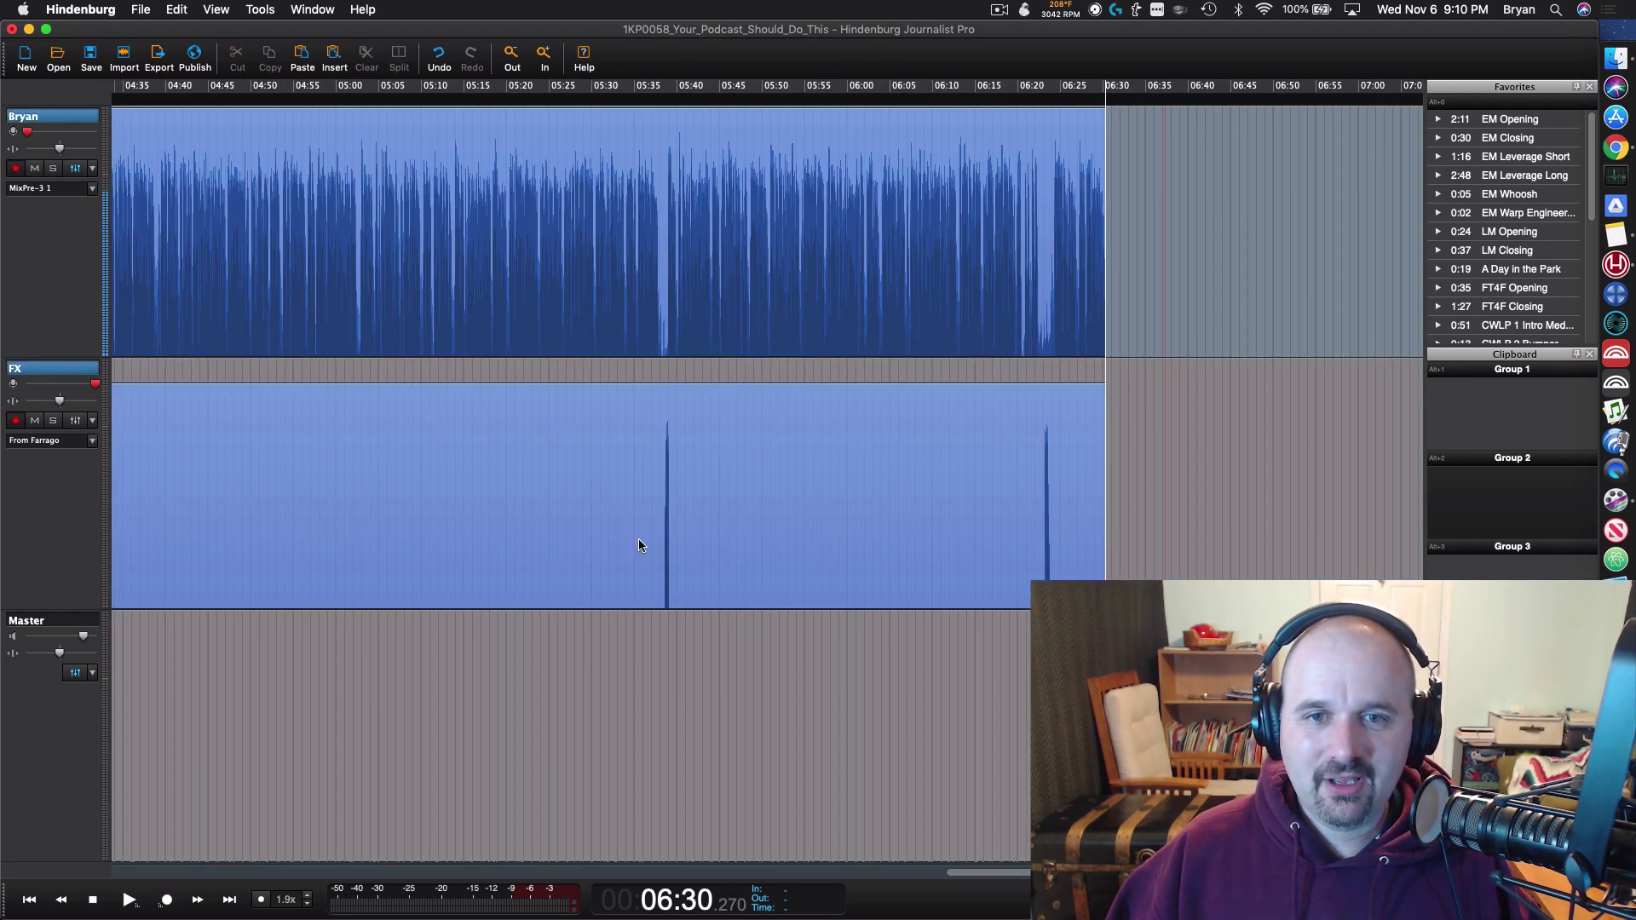
{"action": "scroll", "coordinate": [642, 545], "scroll_direction": "up", "scroll_amount": 10}
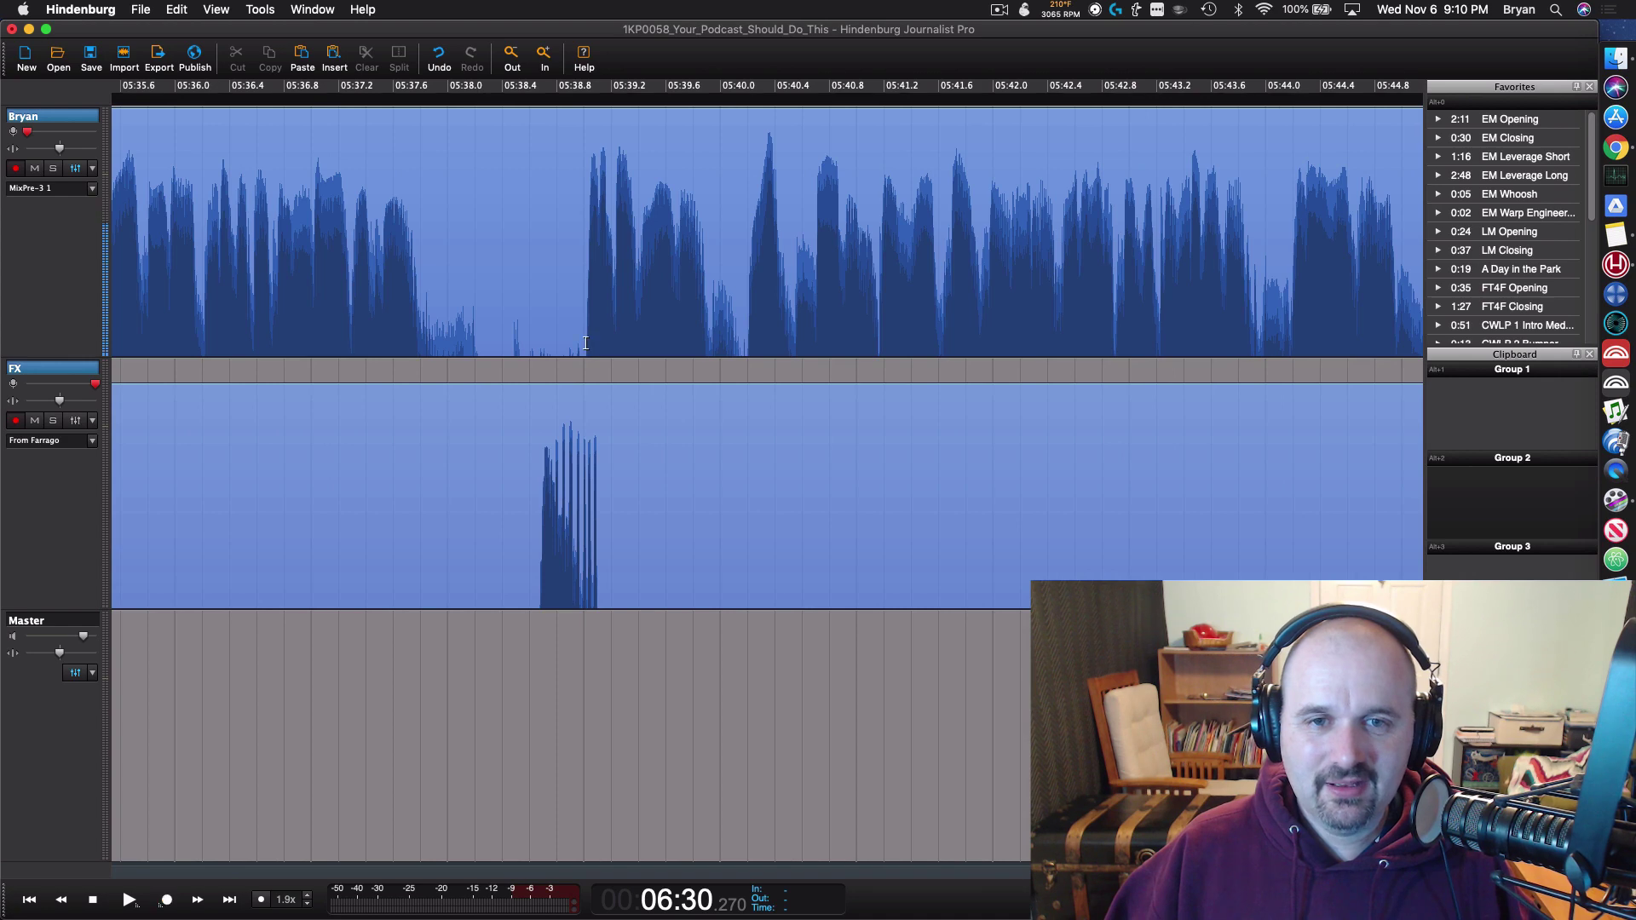
{"action": "left_click", "coordinate": [580, 339]}
{"action": "key", "text": "space"}
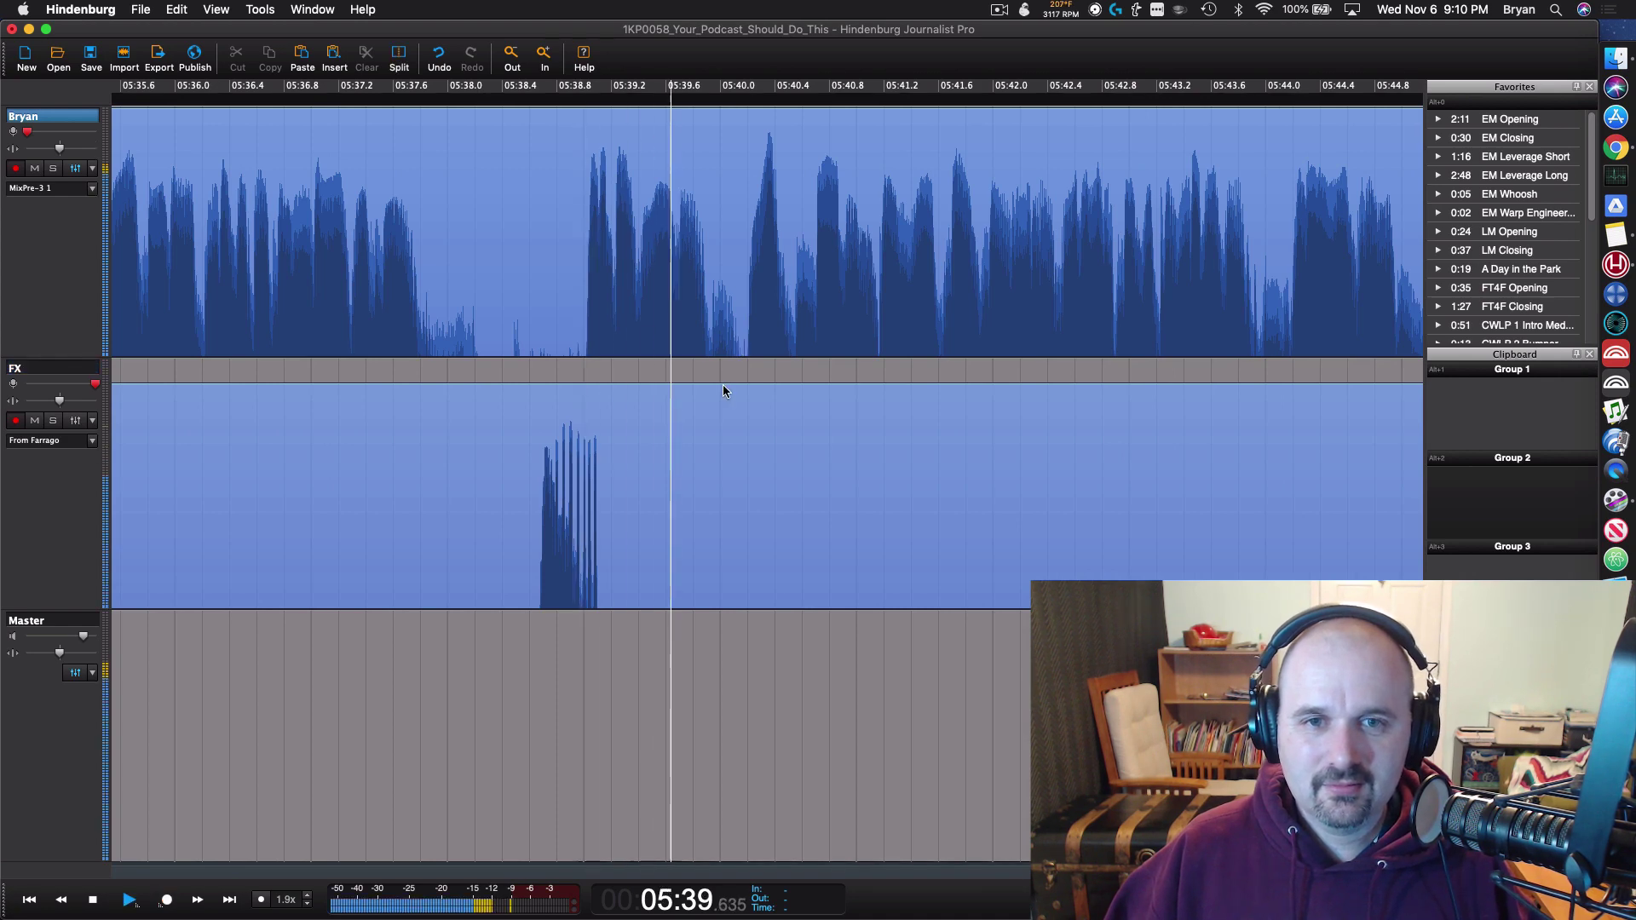
{"action": "key", "text": "space"}
{"action": "scroll", "coordinate": [733, 385], "scroll_direction": "down", "scroll_amount": 7}
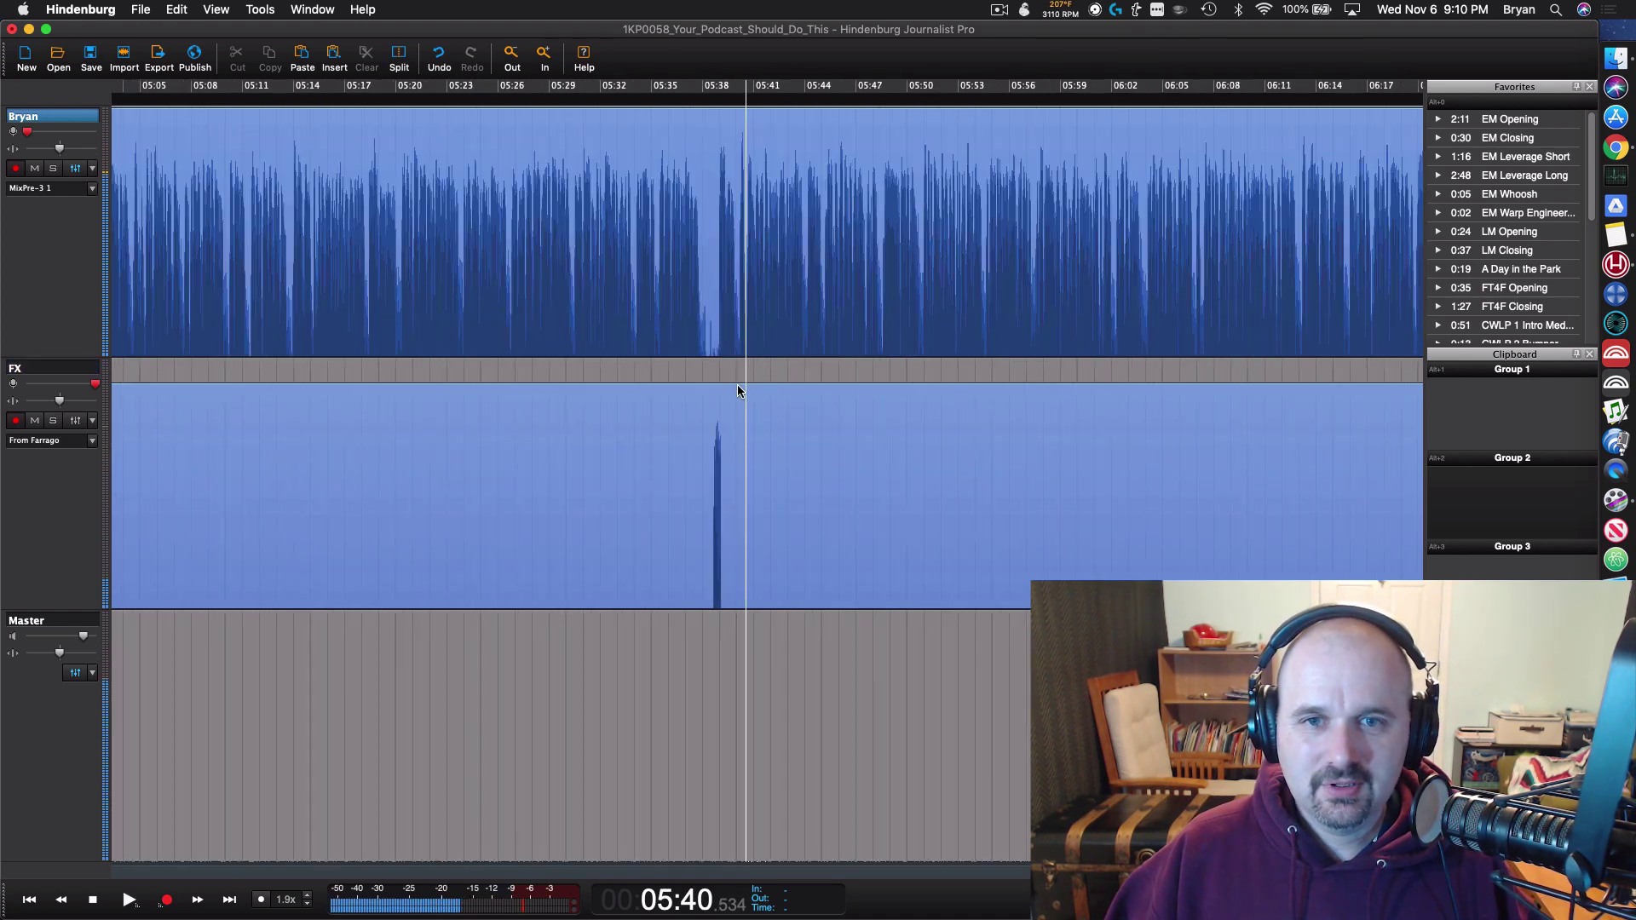
{"action": "scroll", "coordinate": [732, 385], "scroll_direction": "up", "scroll_amount": 3}
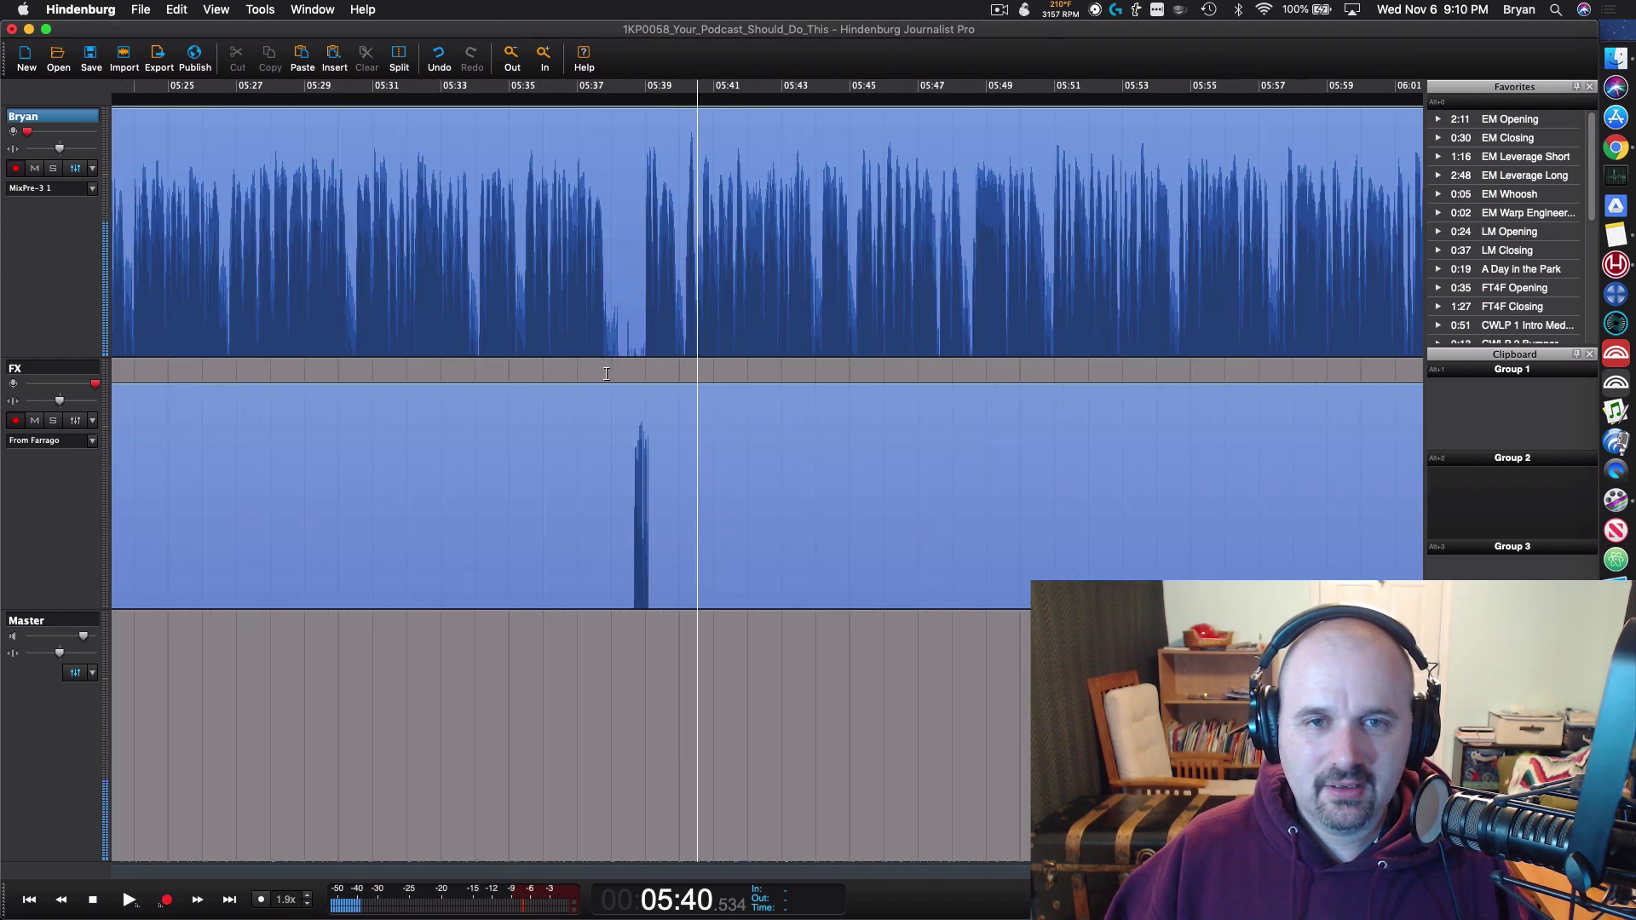
{"action": "left_click", "coordinate": [479, 352]}
{"action": "key", "text": "space"}
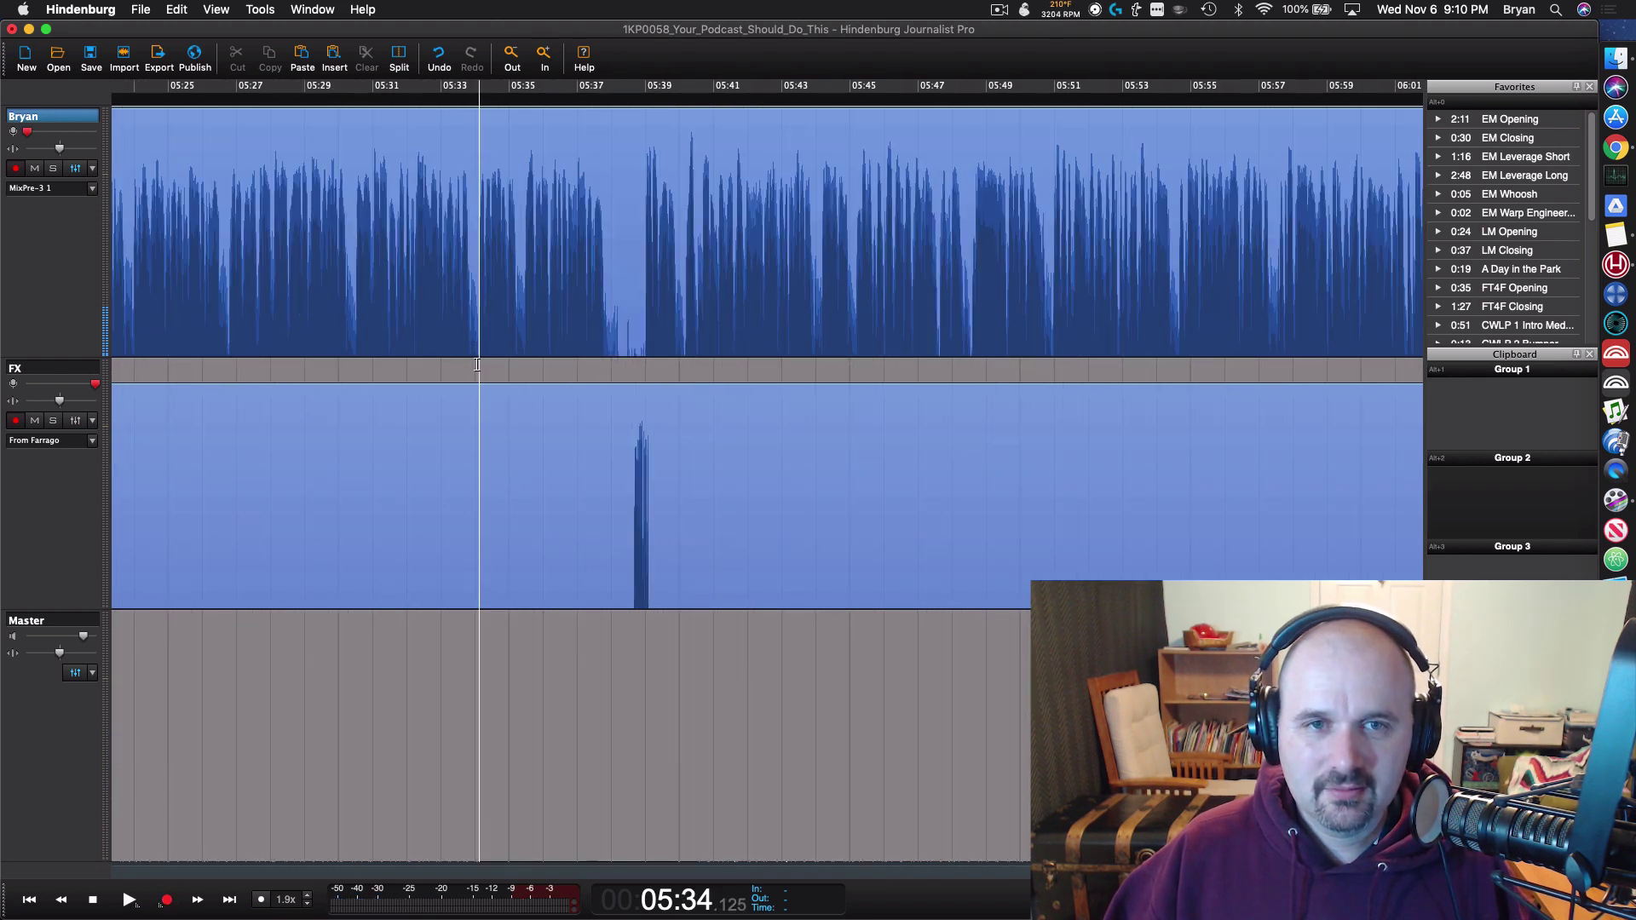
{"action": "scroll", "coordinate": [479, 353], "scroll_direction": "up", "scroll_amount": 4}
{"action": "scroll", "coordinate": [683, 394], "scroll_direction": "up", "scroll_amount": 1}
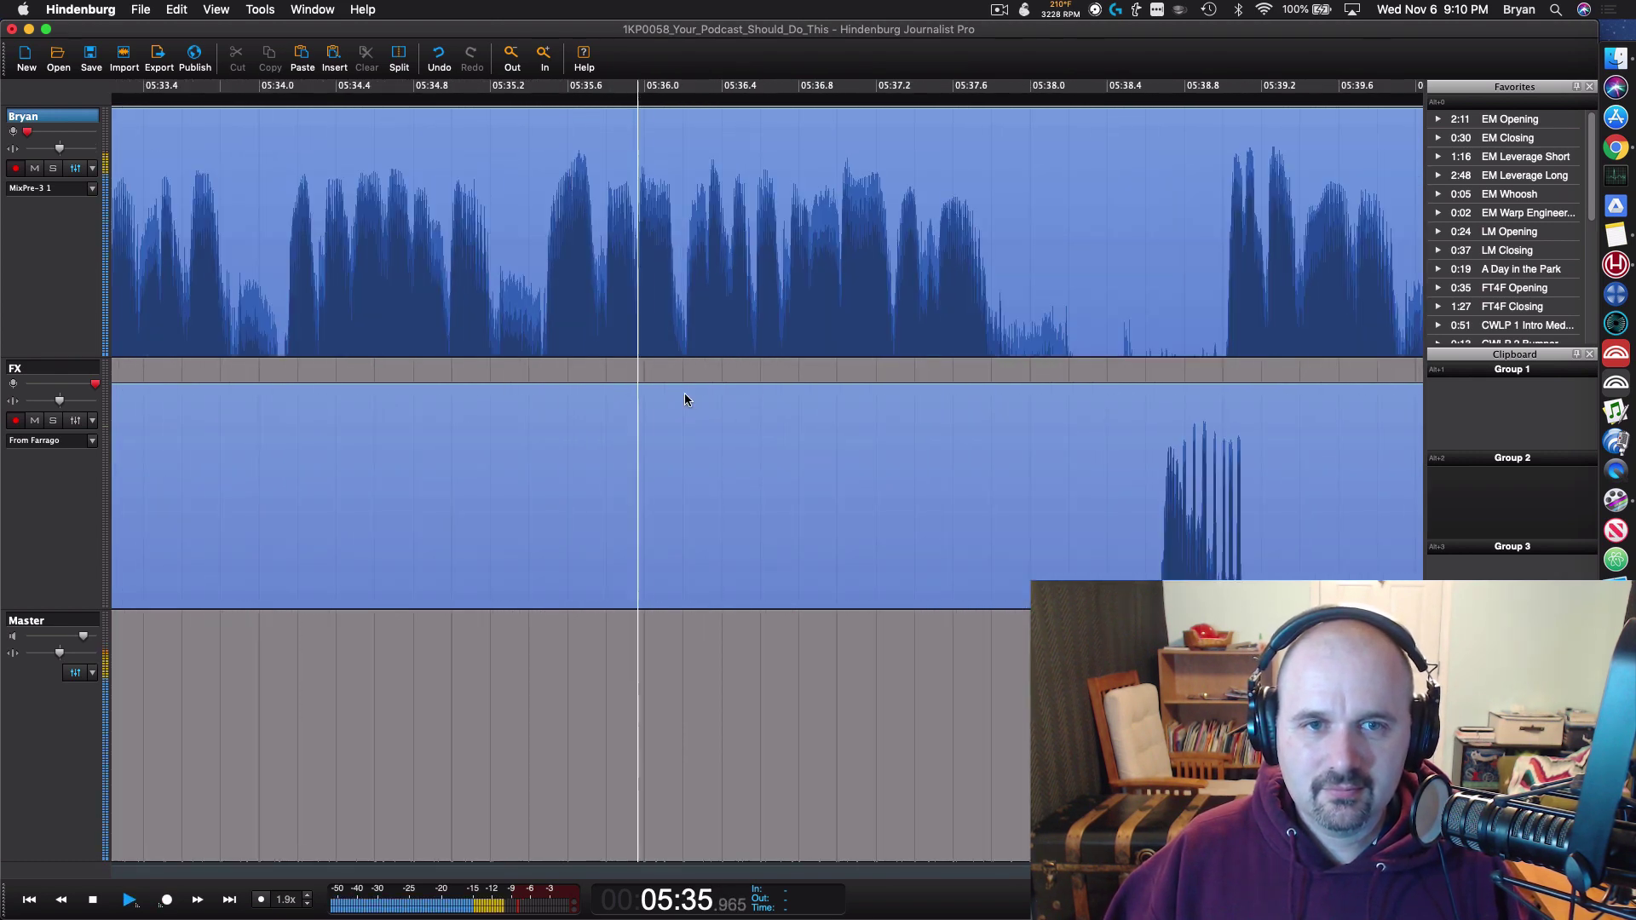
{"action": "scroll", "coordinate": [683, 394], "scroll_direction": "down", "scroll_amount": 5}
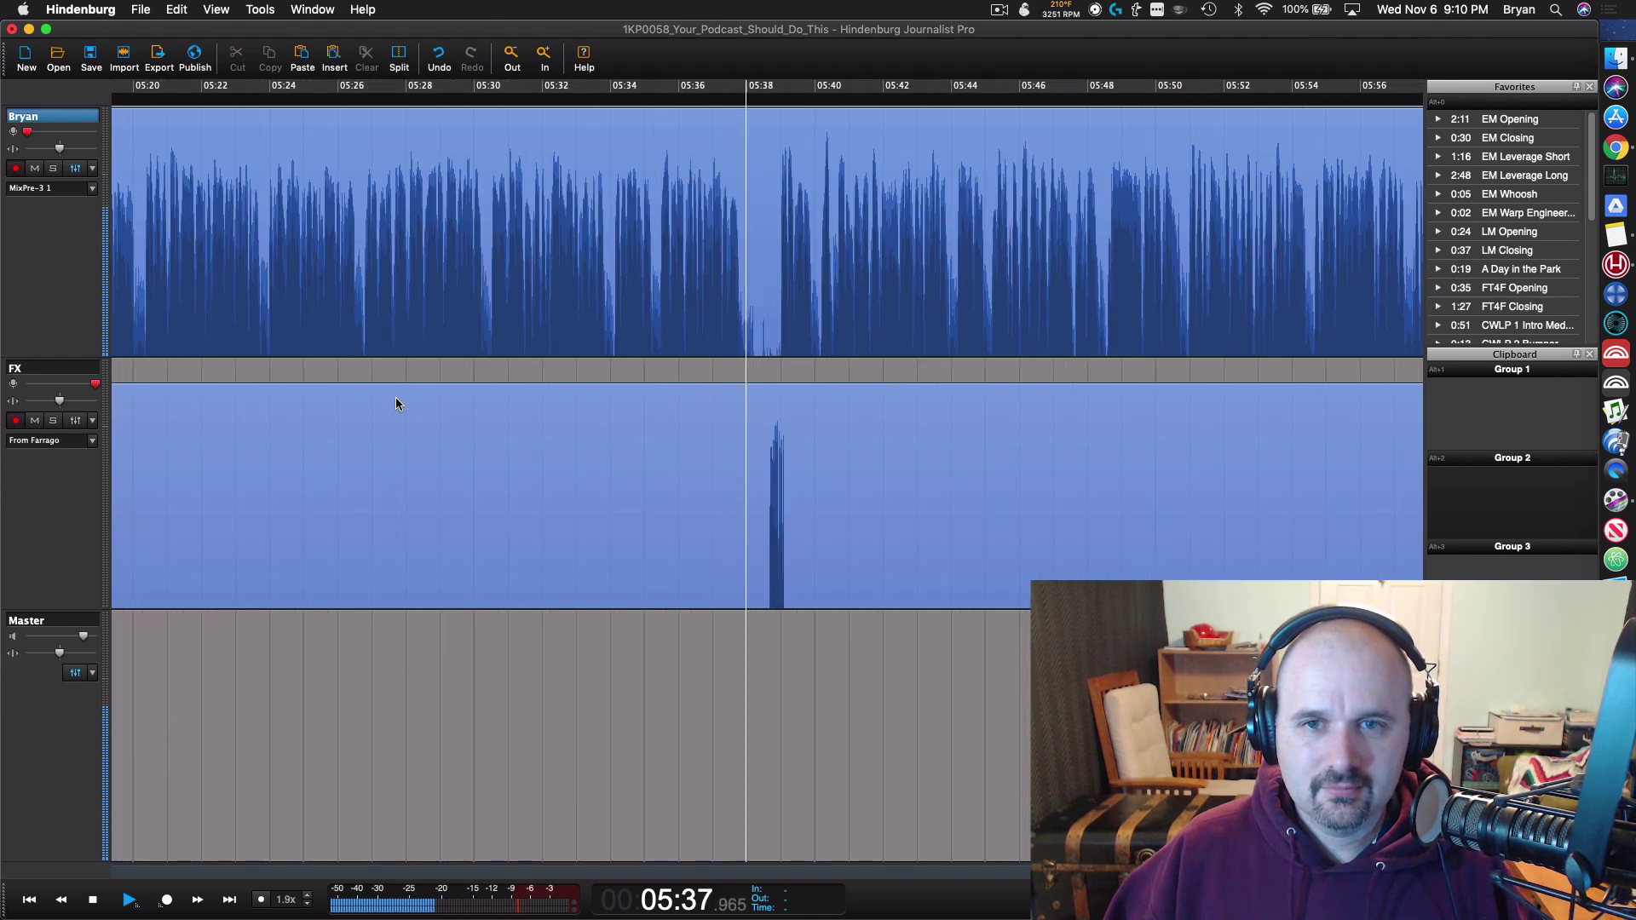
{"action": "scroll", "coordinate": [949, 468], "scroll_direction": "down", "scroll_amount": 2}
{"action": "scroll", "coordinate": [1087, 504], "scroll_direction": "up", "scroll_amount": 2}
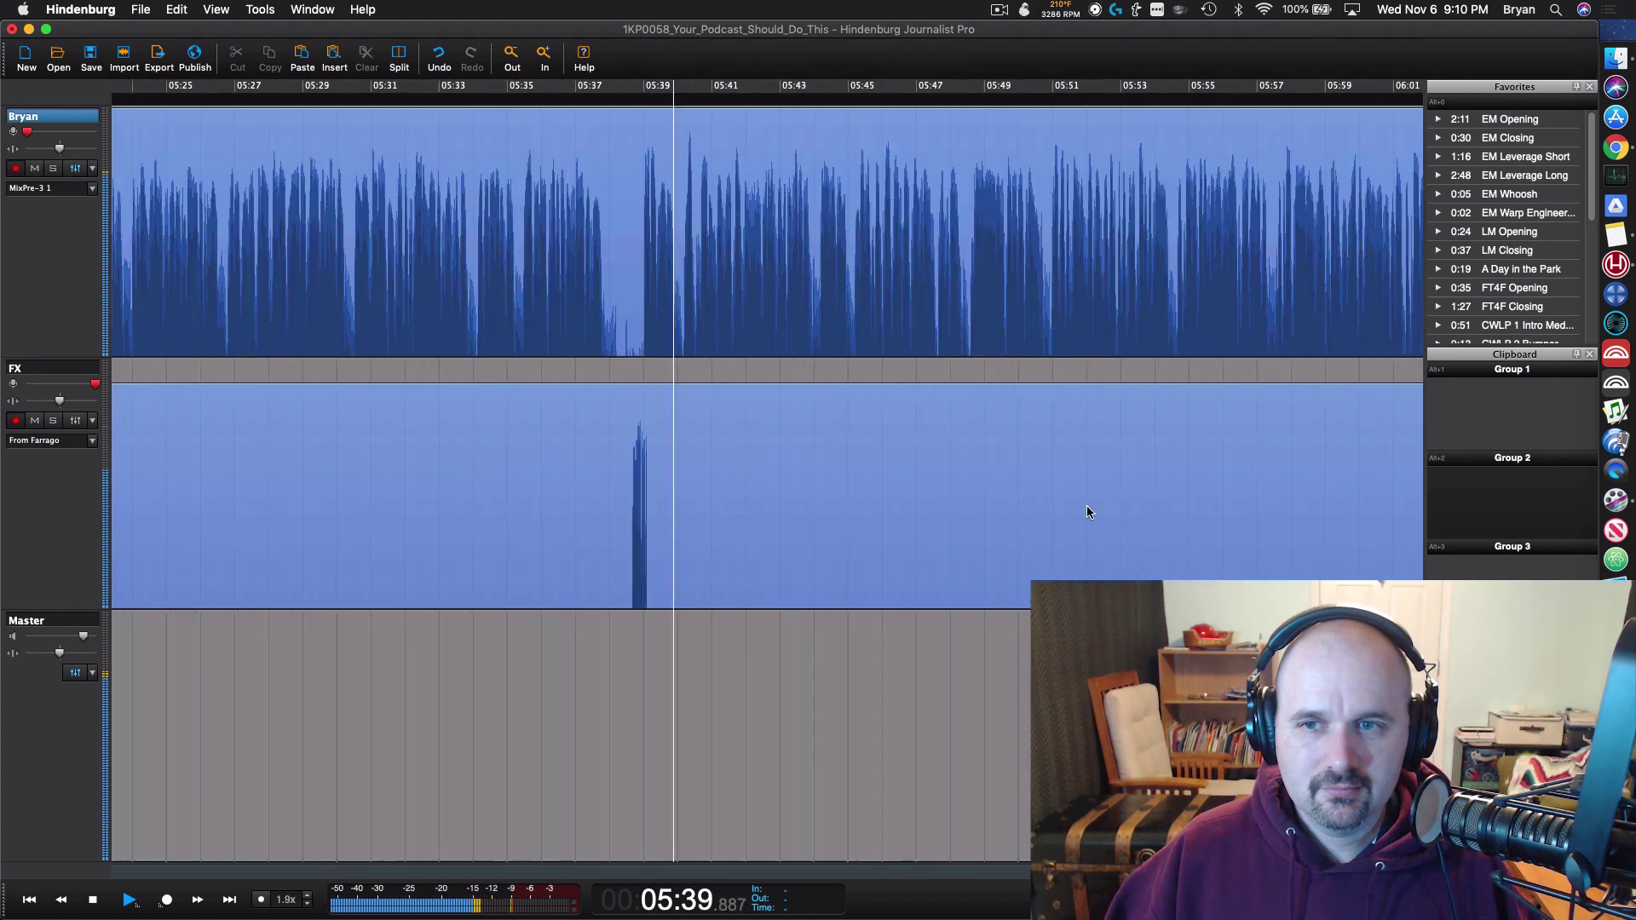
{"action": "key", "text": "space"}
{"action": "scroll", "coordinate": [1086, 505], "scroll_direction": "down", "scroll_amount": 5}
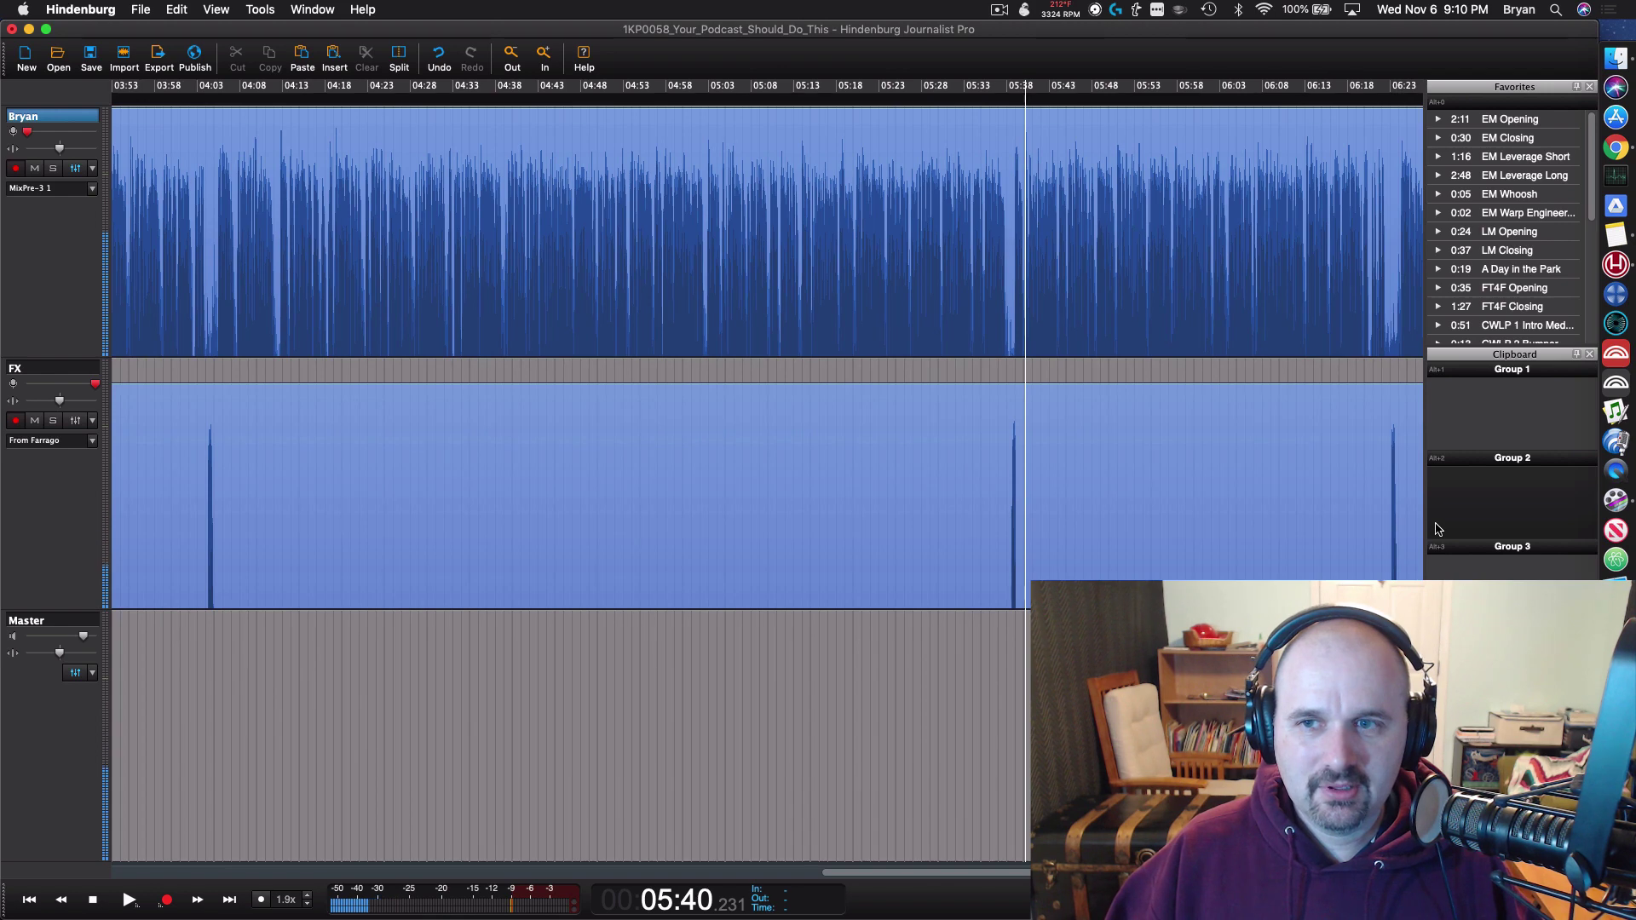
{"action": "scroll", "coordinate": [1062, 515], "scroll_direction": "up", "scroll_amount": 3}
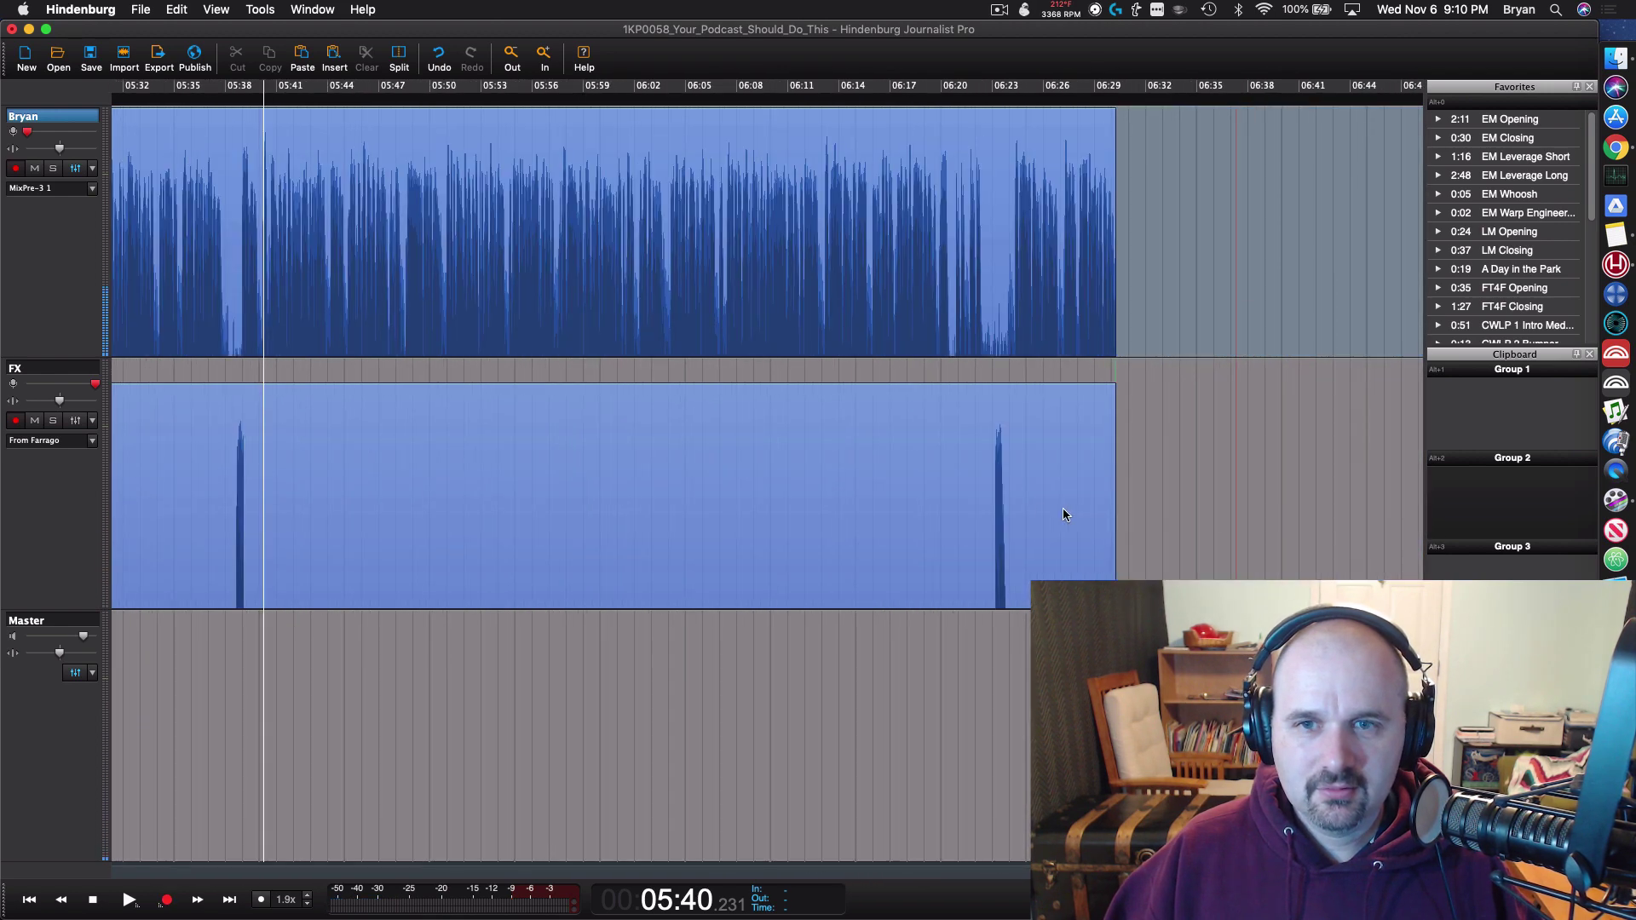
{"action": "left_click", "coordinate": [933, 443]}
{"action": "scroll", "coordinate": [971, 409], "scroll_direction": "up", "scroll_amount": 1}
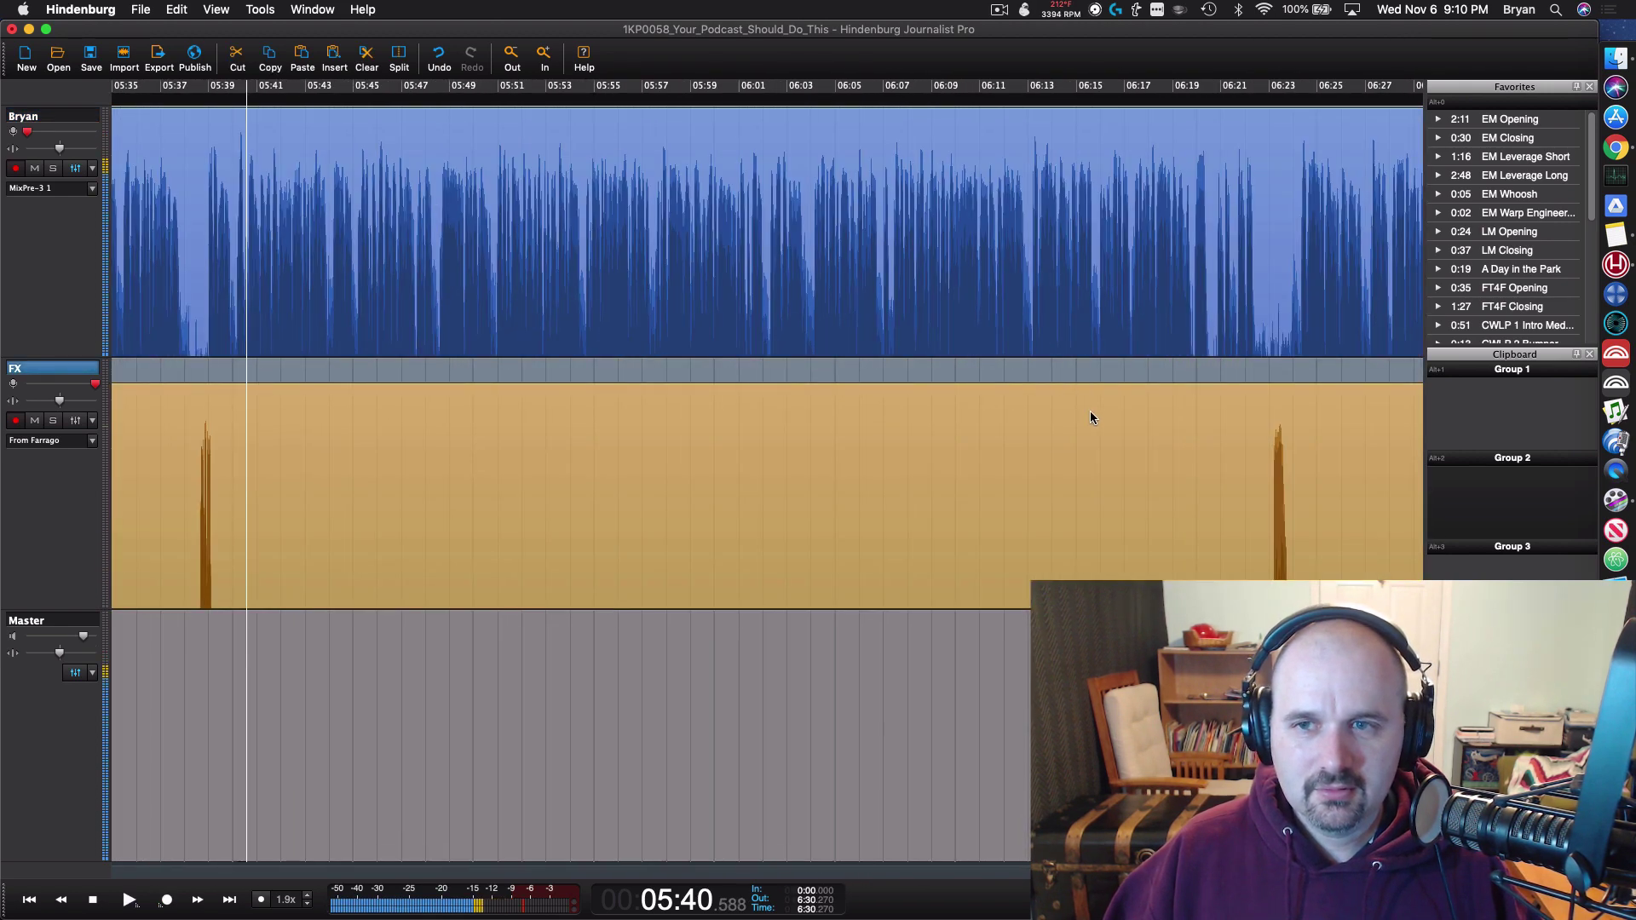
{"action": "scroll", "coordinate": [1090, 410], "scroll_direction": "down", "scroll_amount": 3}
{"action": "scroll", "coordinate": [1363, 451], "scroll_direction": "left", "scroll_amount": 2}
{"action": "scroll", "coordinate": [1350, 456], "scroll_direction": "right", "scroll_amount": 3}
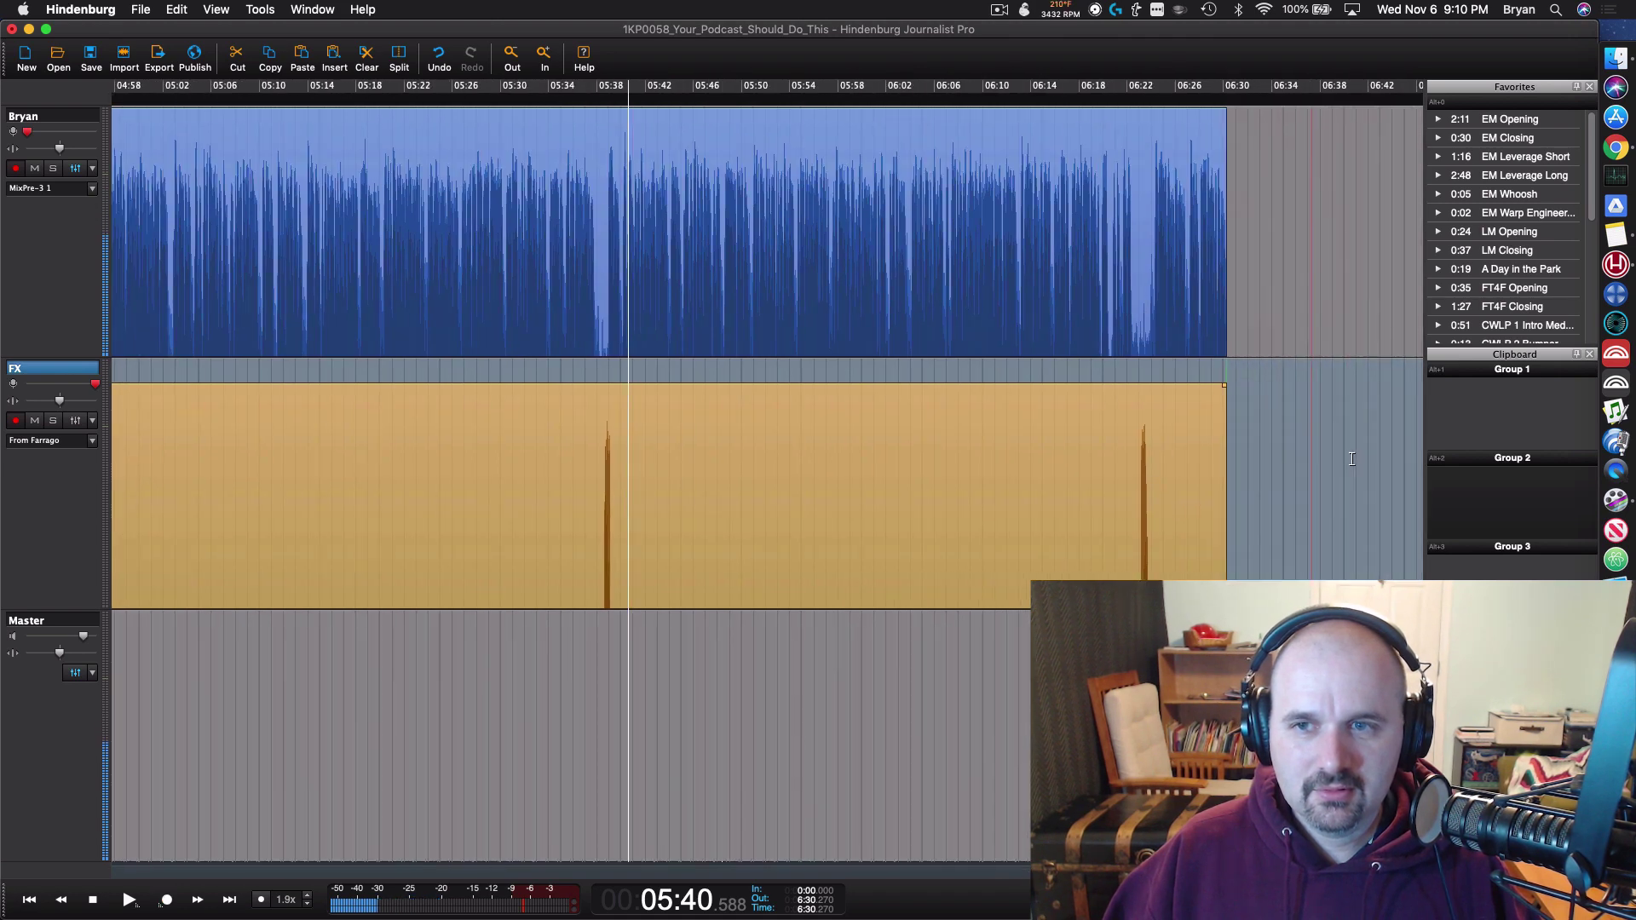
{"action": "scroll", "coordinate": [1351, 458], "scroll_direction": "up", "scroll_amount": 3}
{"action": "left_click", "coordinate": [675, 356]}
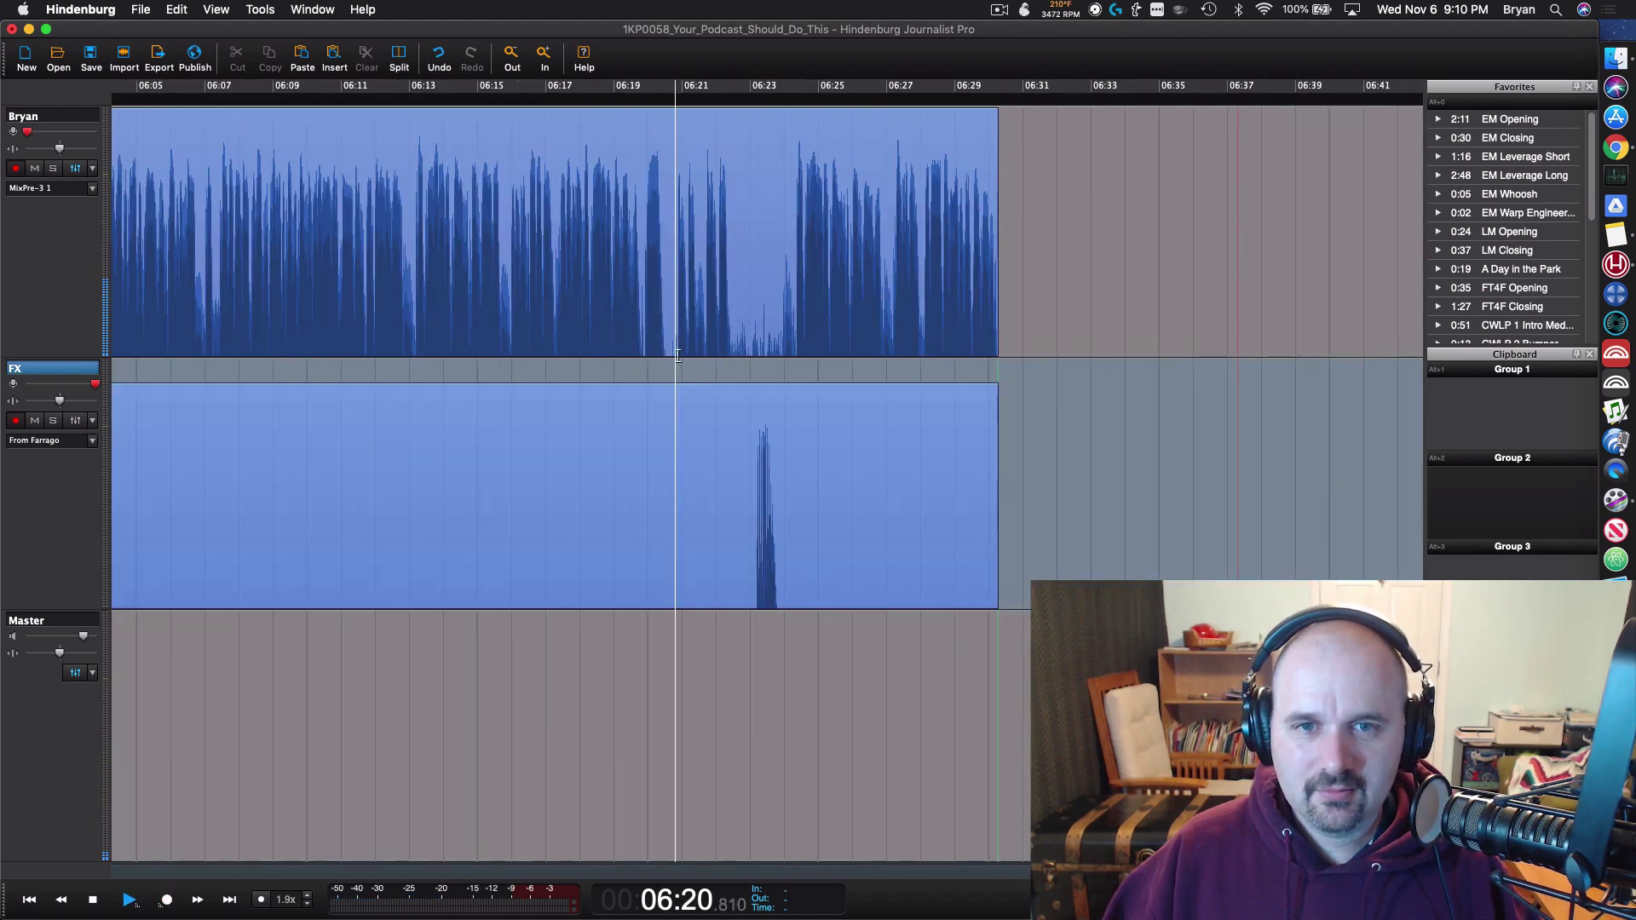
{"action": "key", "text": "space"}
{"action": "left_click", "coordinate": [646, 355]}
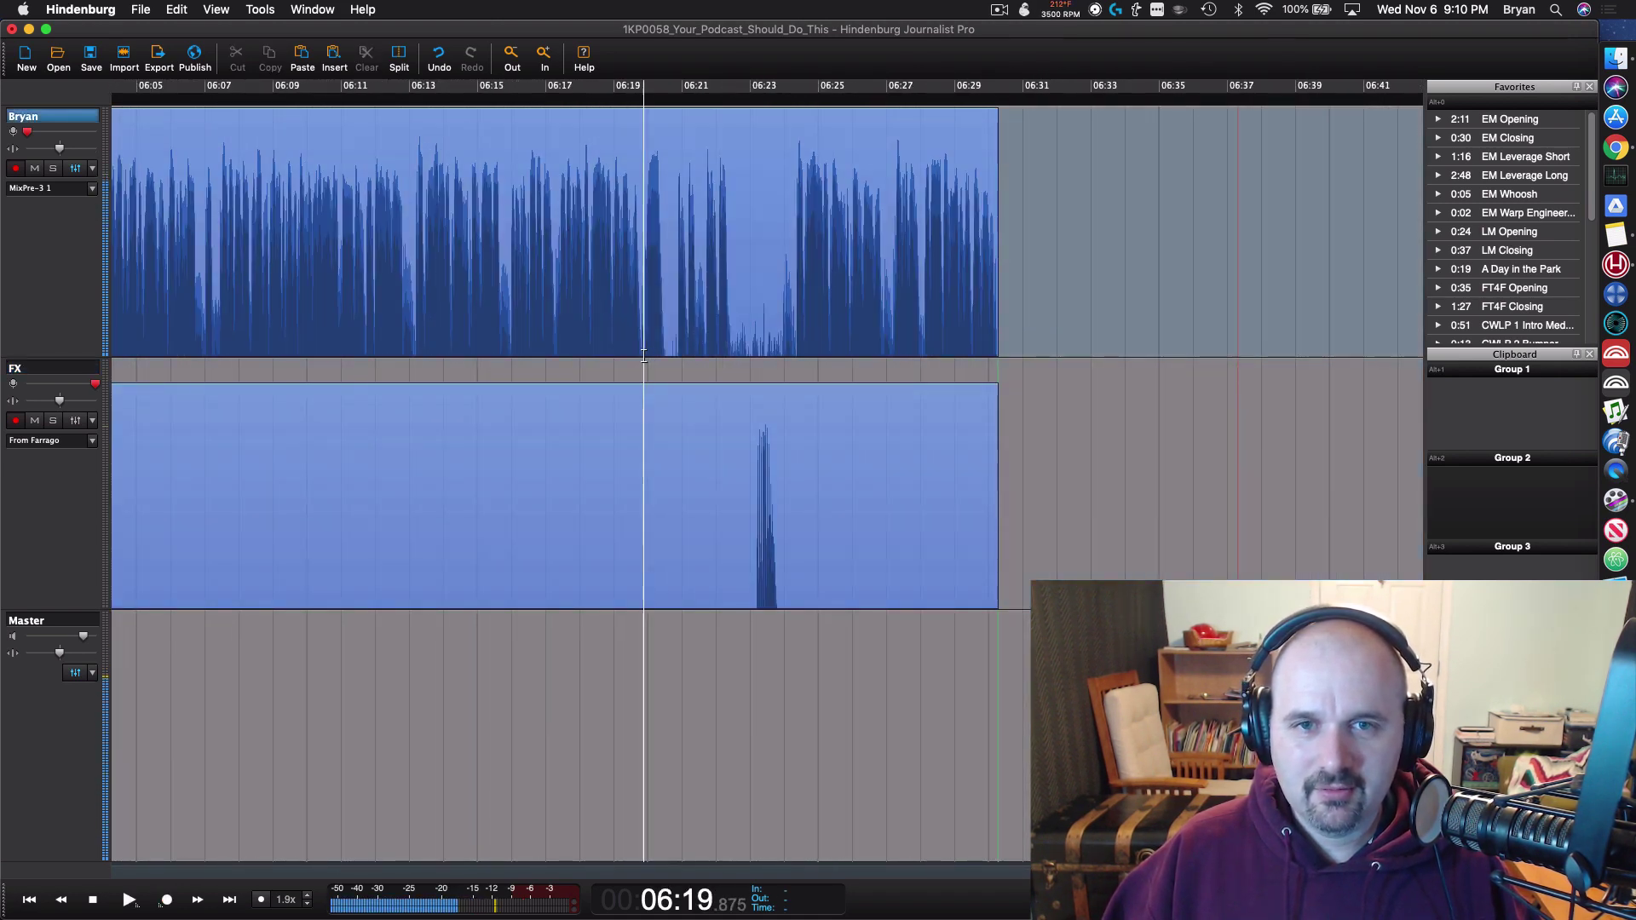
{"action": "key", "text": "space"}
{"action": "left_click", "coordinate": [555, 363]}
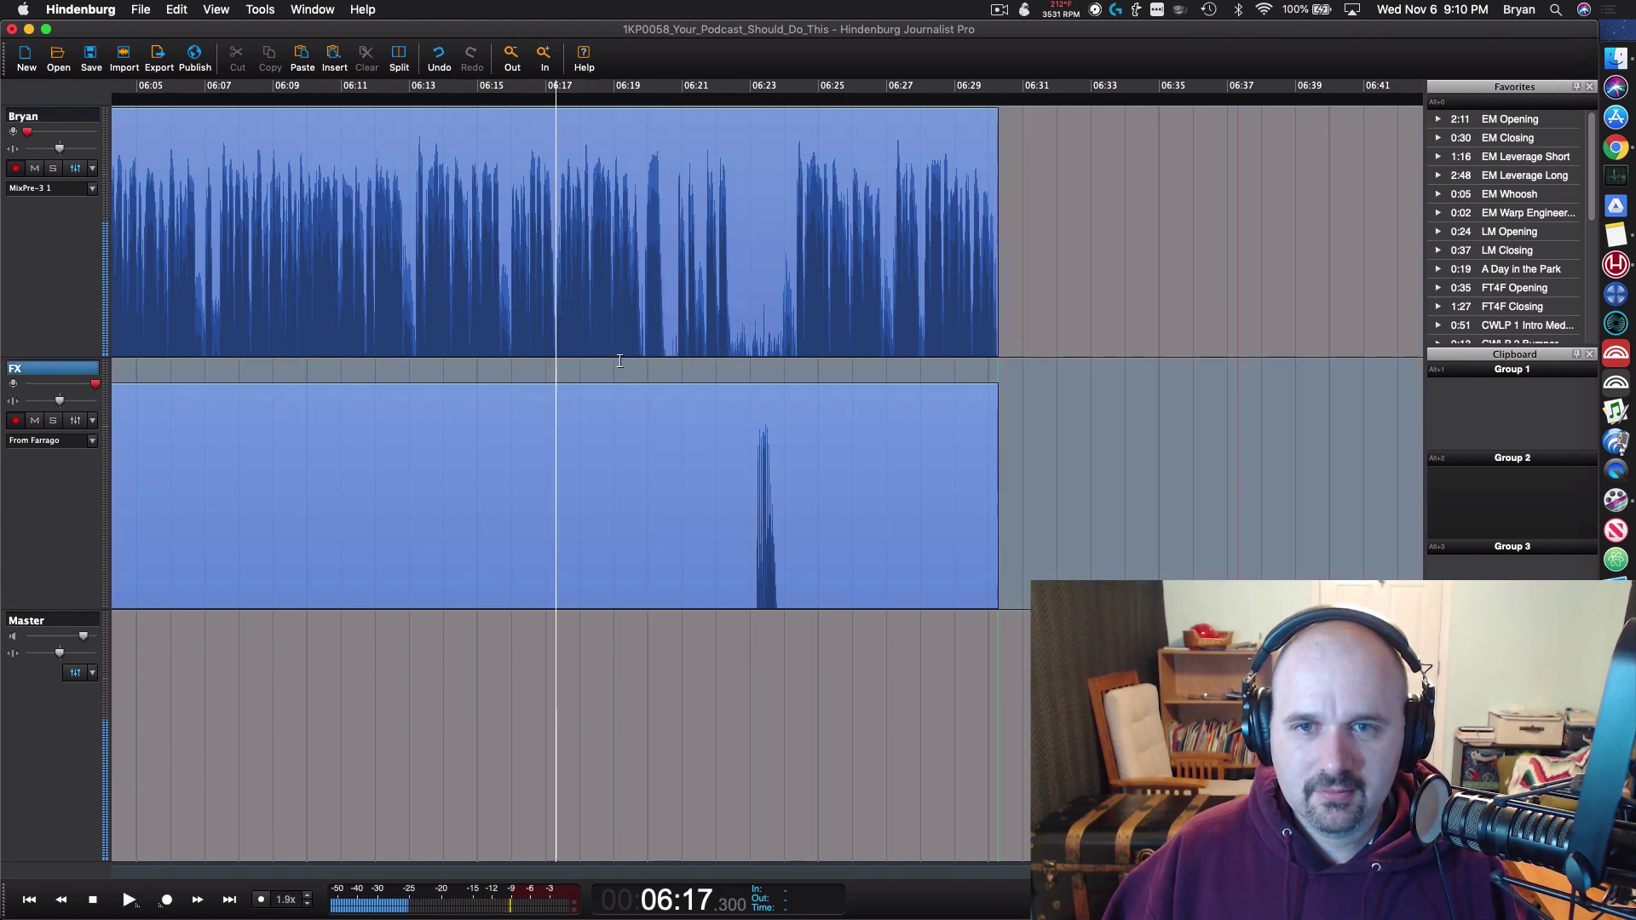
{"action": "left_click", "coordinate": [799, 363]}
{"action": "key", "text": "space"}
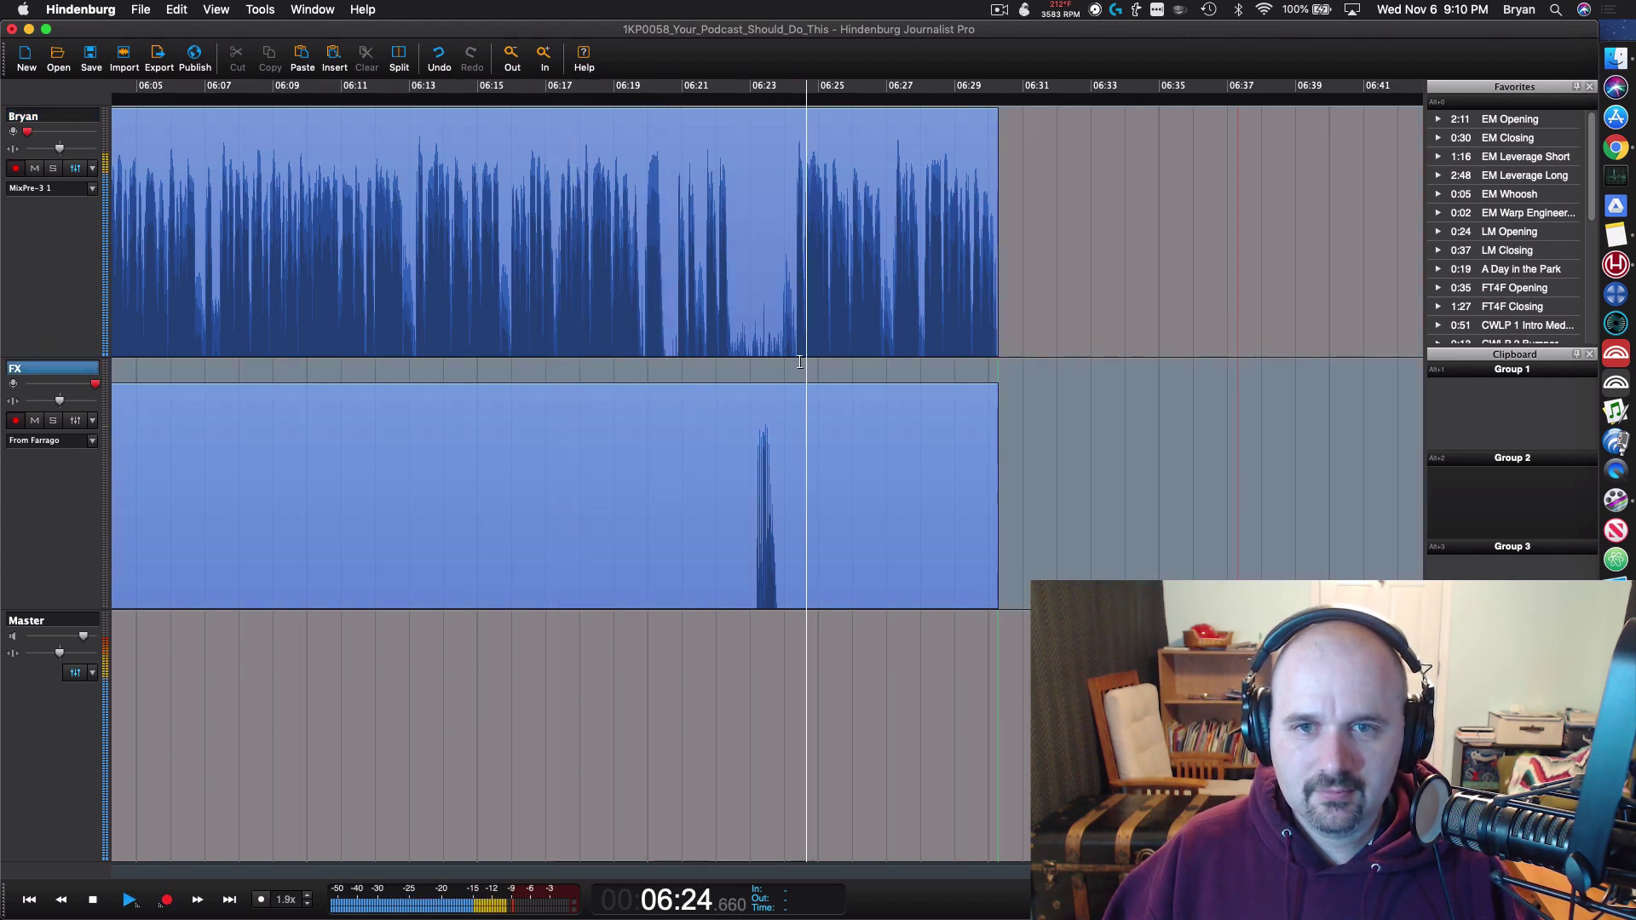
{"action": "left_click", "coordinate": [510, 356]}
{"action": "key", "text": "space"}
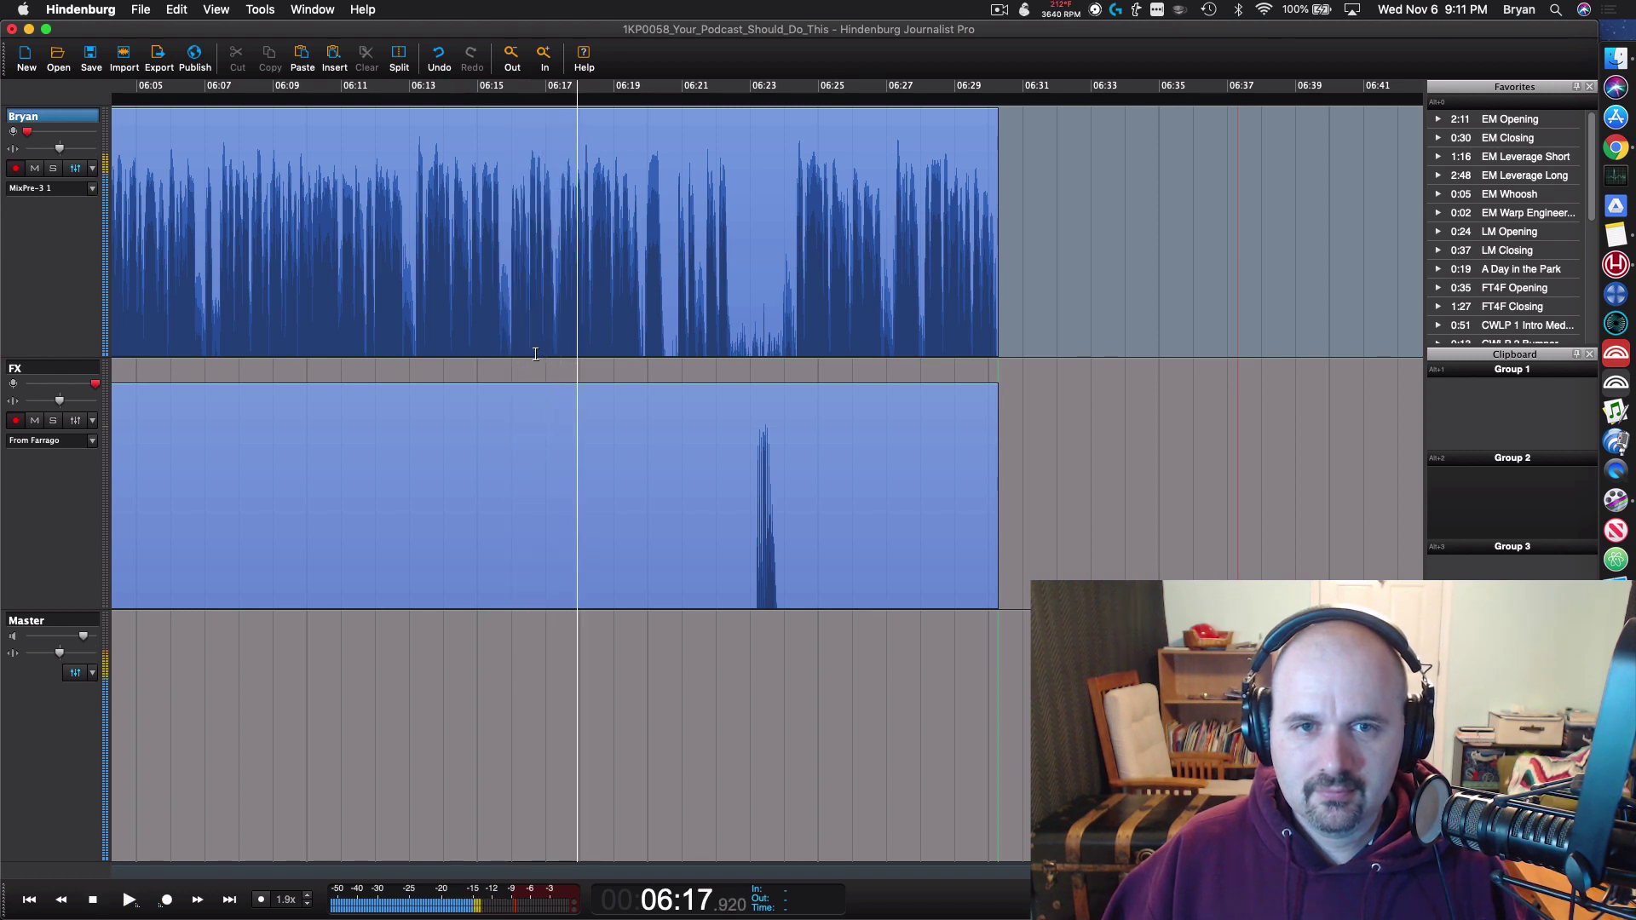
{"action": "key", "text": "space"}
{"action": "left_click", "coordinate": [512, 353]}
{"action": "key", "text": "space"}
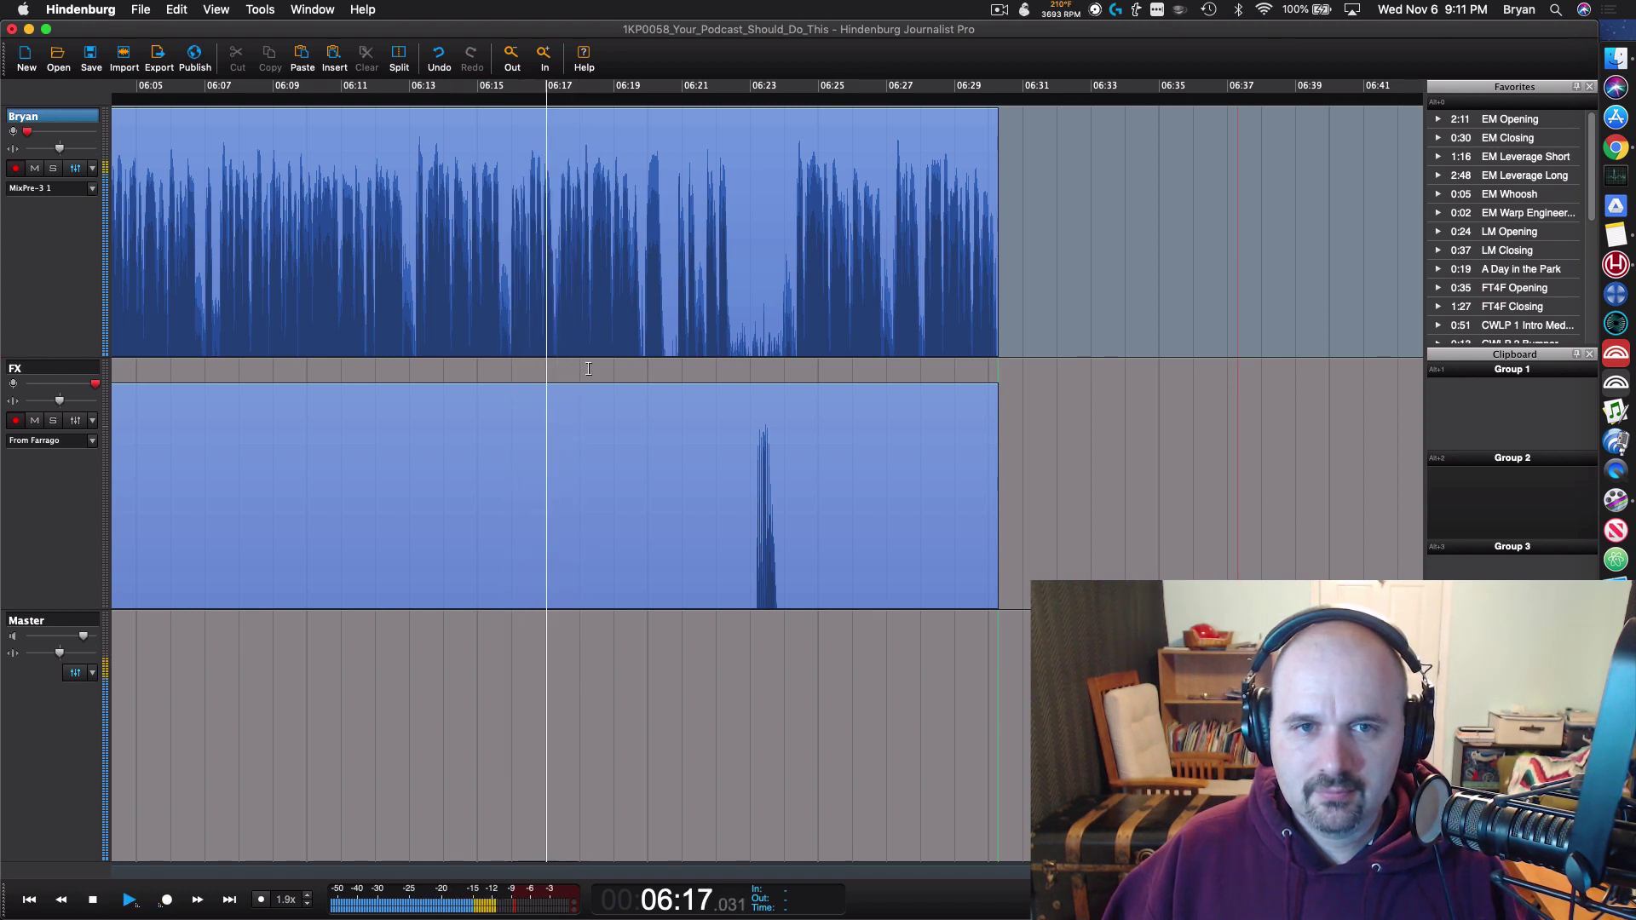
{"action": "left_click", "coordinate": [414, 356]}
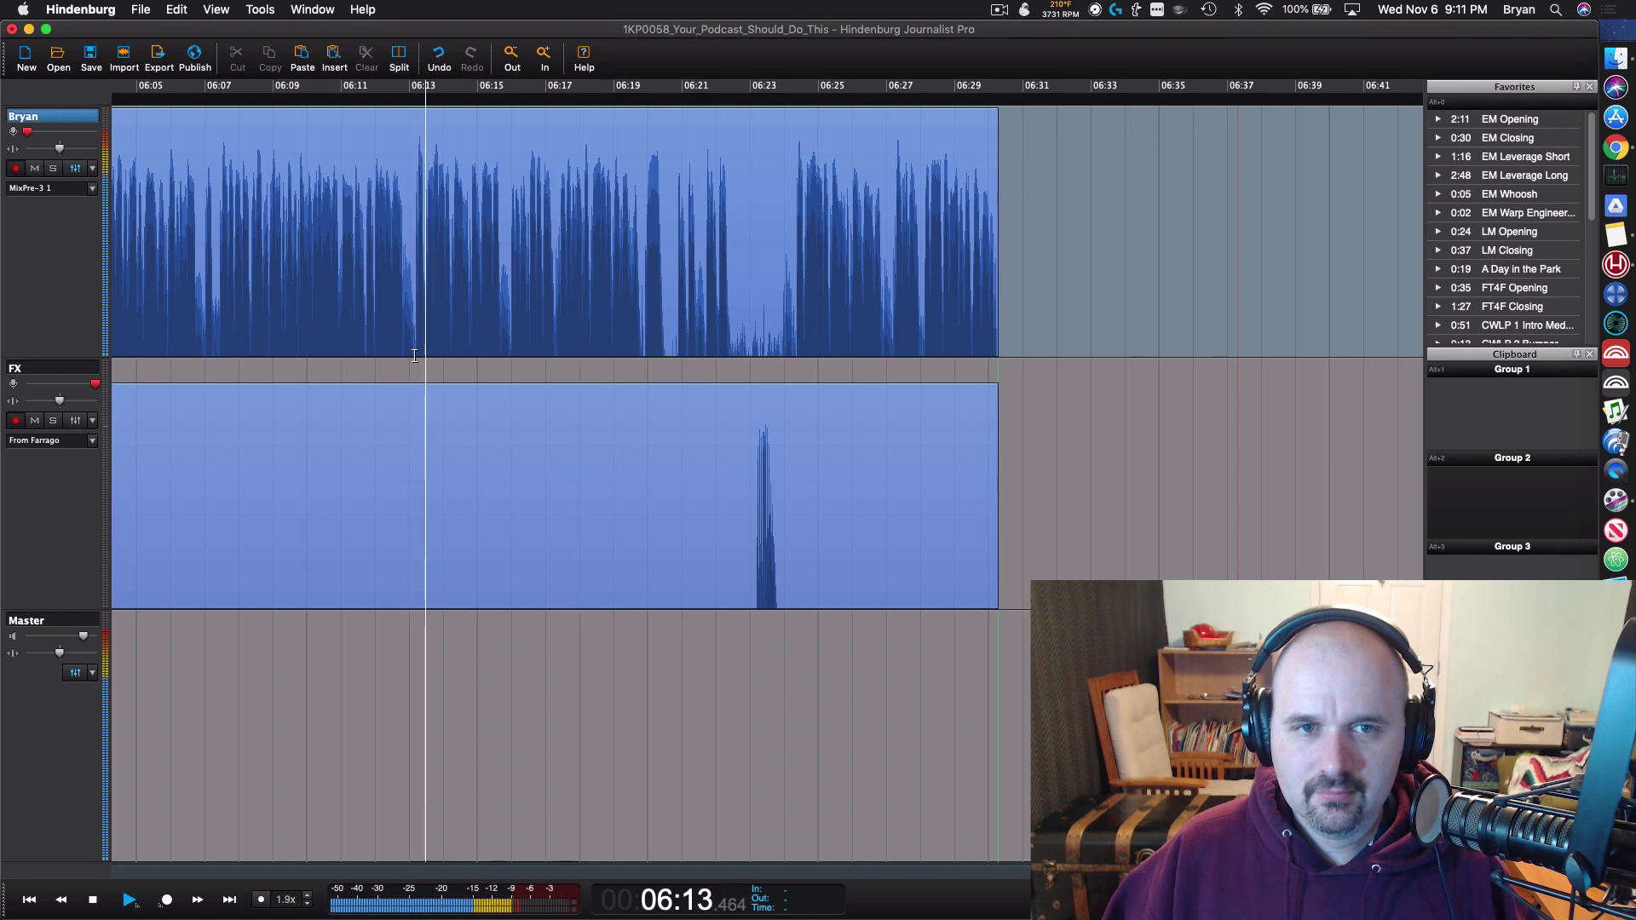
Step: Cut the 06:13–06:24 stretch, including its FX spike, from both tracks
{"action": "left_click_drag", "start_coordinate": [414, 356], "coordinate": [778, 398]}
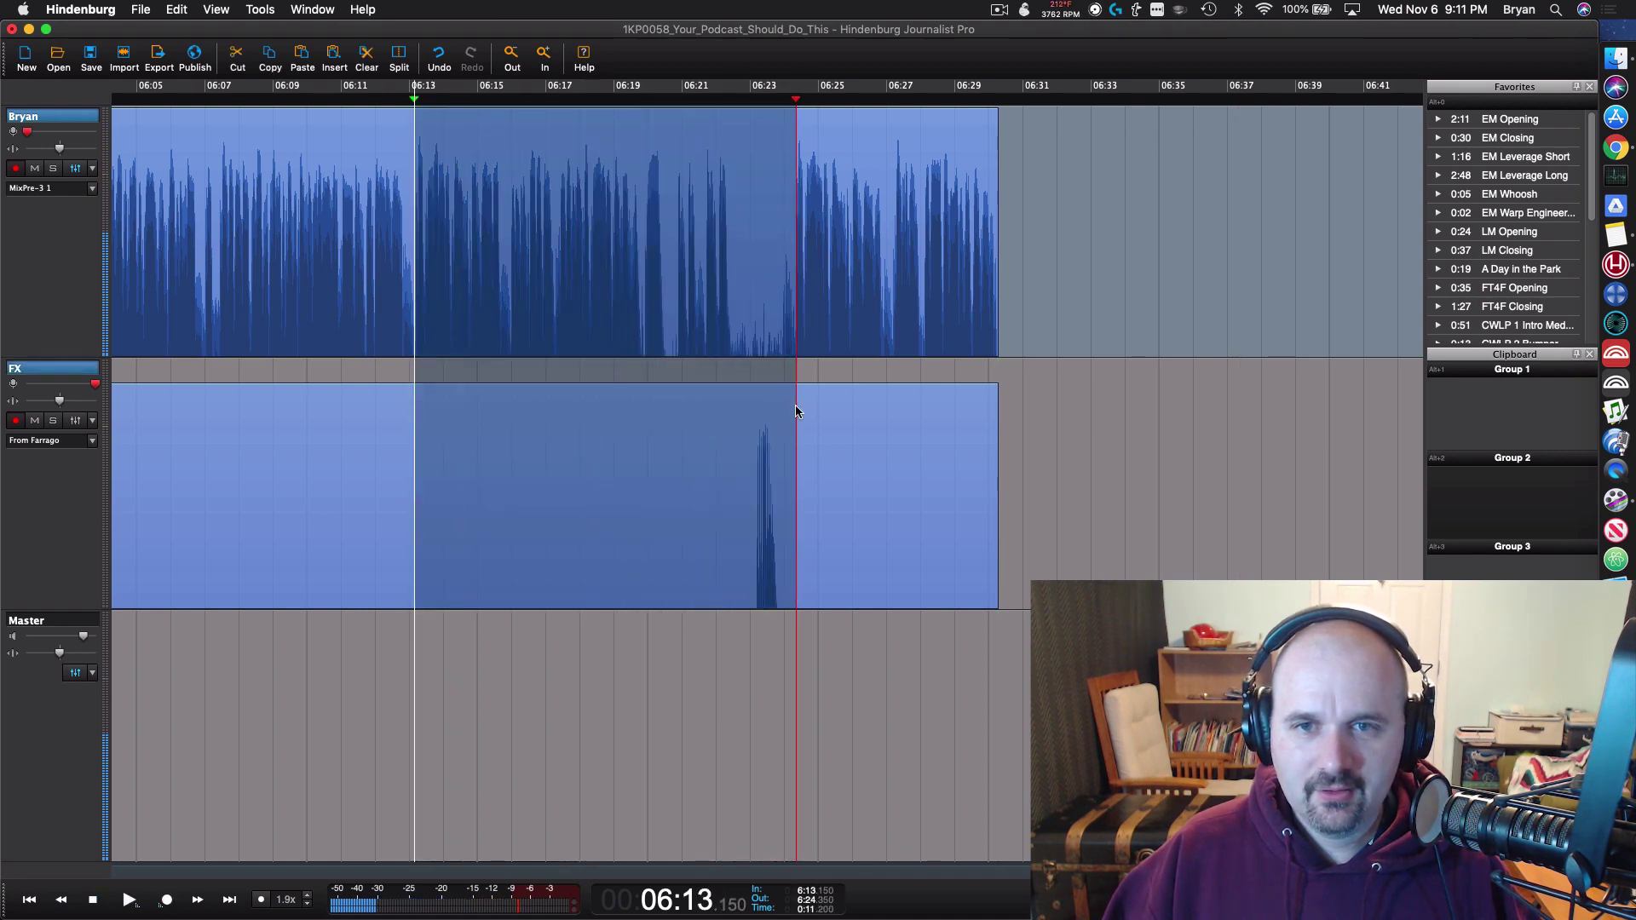
{"action": "key", "text": "Delete"}
{"action": "scroll", "coordinate": [386, 356], "scroll_direction": "left", "scroll_amount": 5}
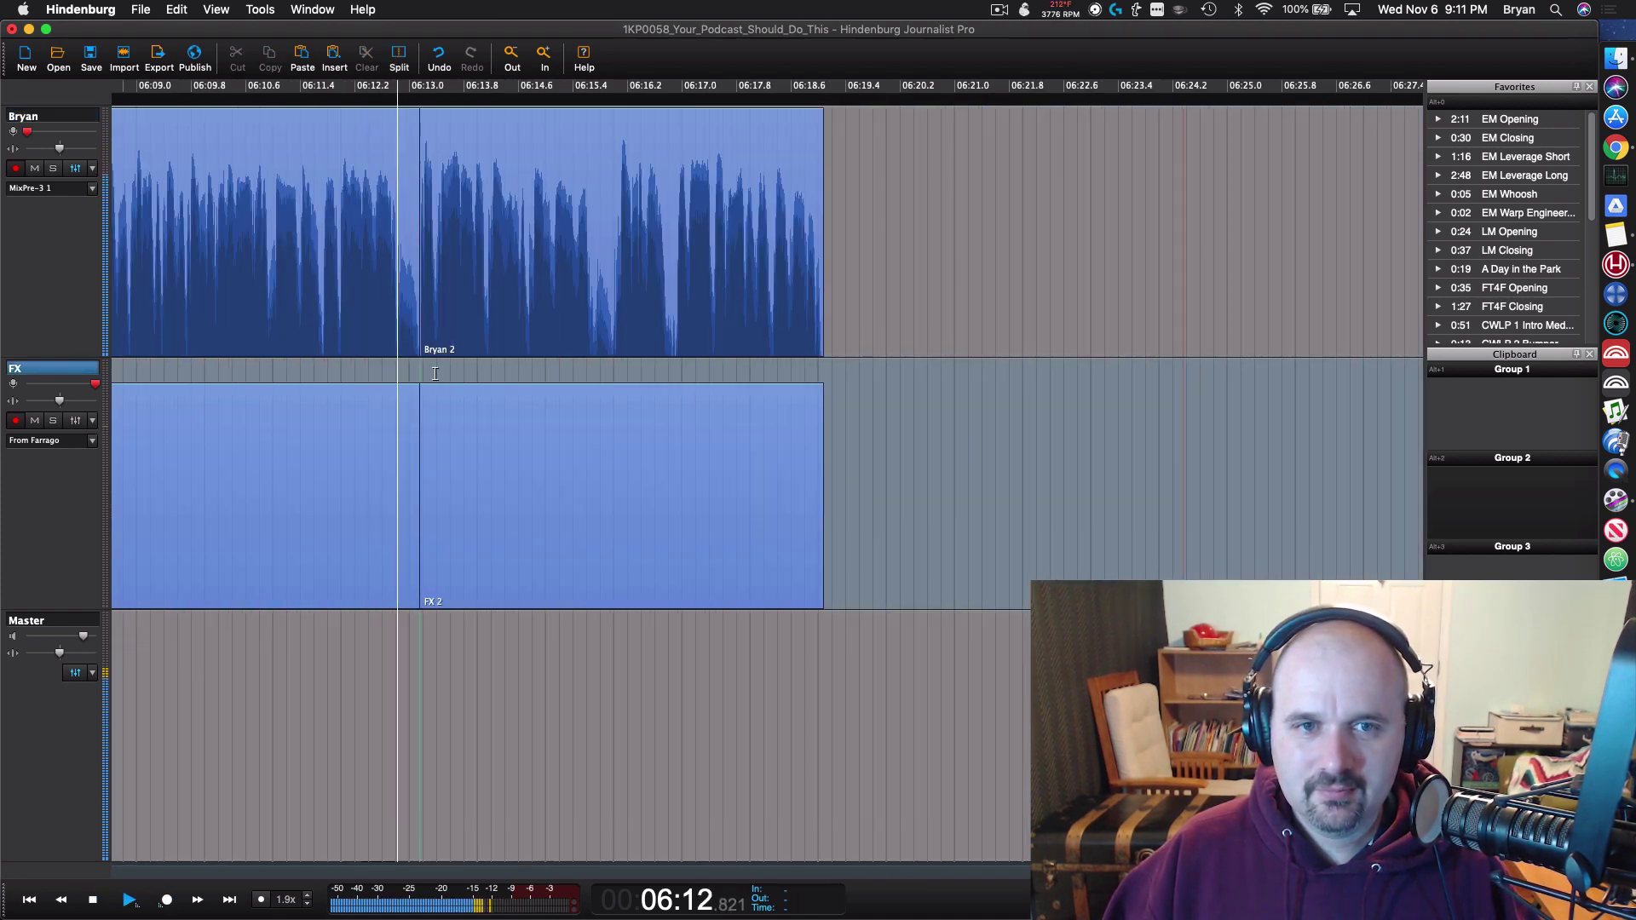
Step: Select the FX track and zoom the timeline in on the FX spike around 04:04
{"action": "left_click", "coordinate": [685, 449]}
{"action": "scroll", "coordinate": [665, 490], "scroll_direction": "down", "scroll_amount": 5}
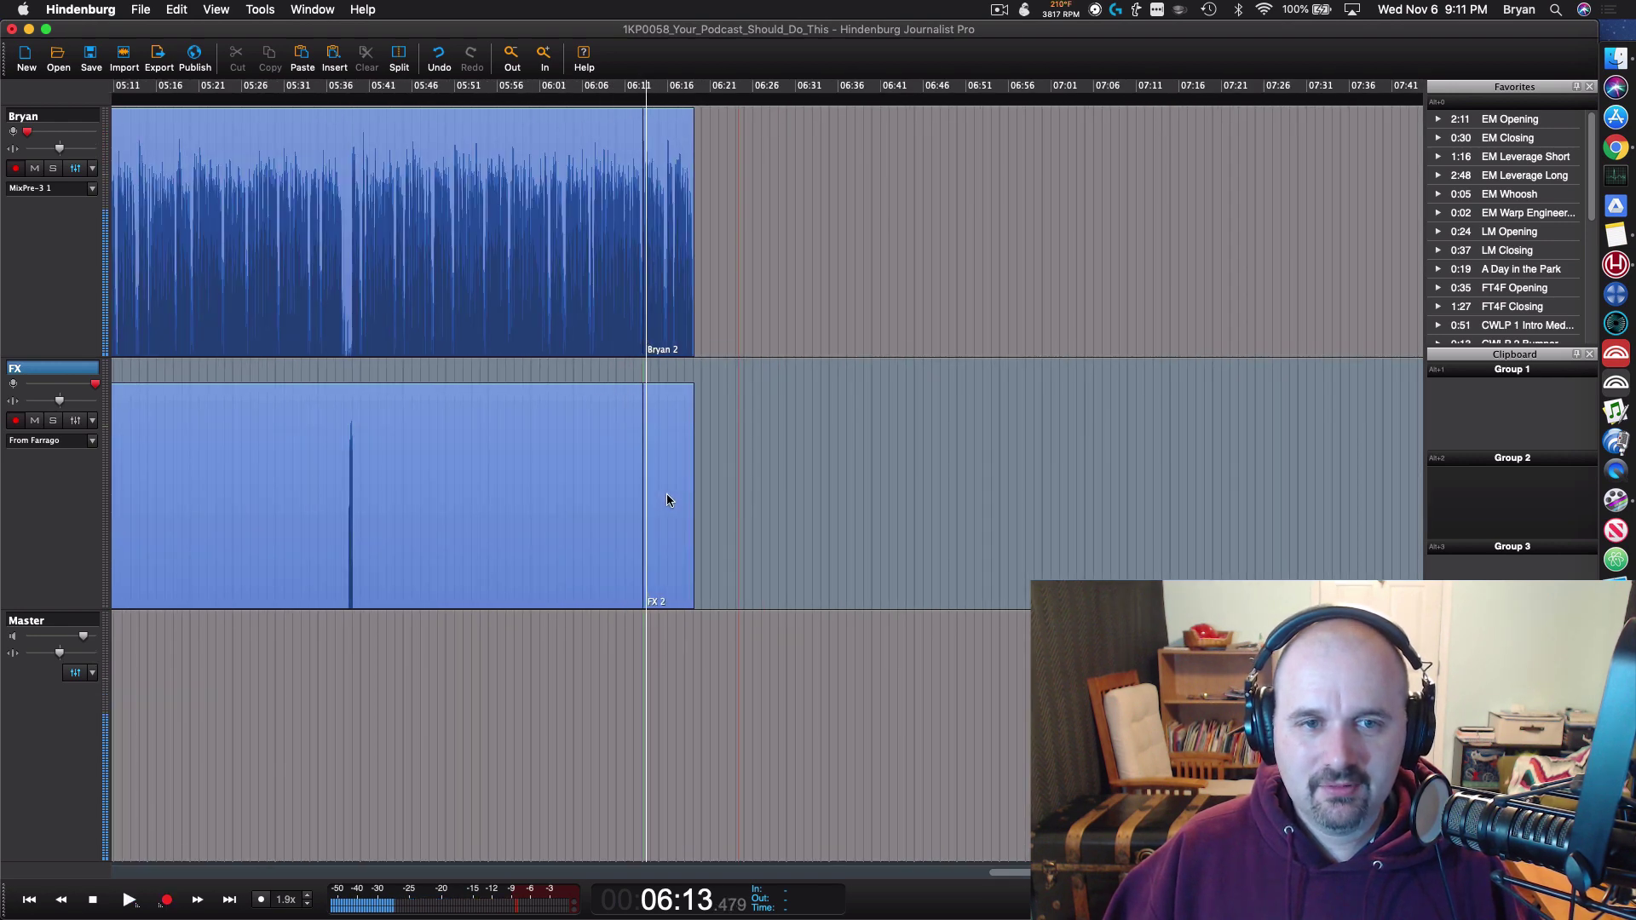
{"action": "scroll", "coordinate": [264, 443], "scroll_direction": "left", "scroll_amount": 5}
{"action": "scroll", "coordinate": [264, 443], "scroll_direction": "left", "scroll_amount": 10}
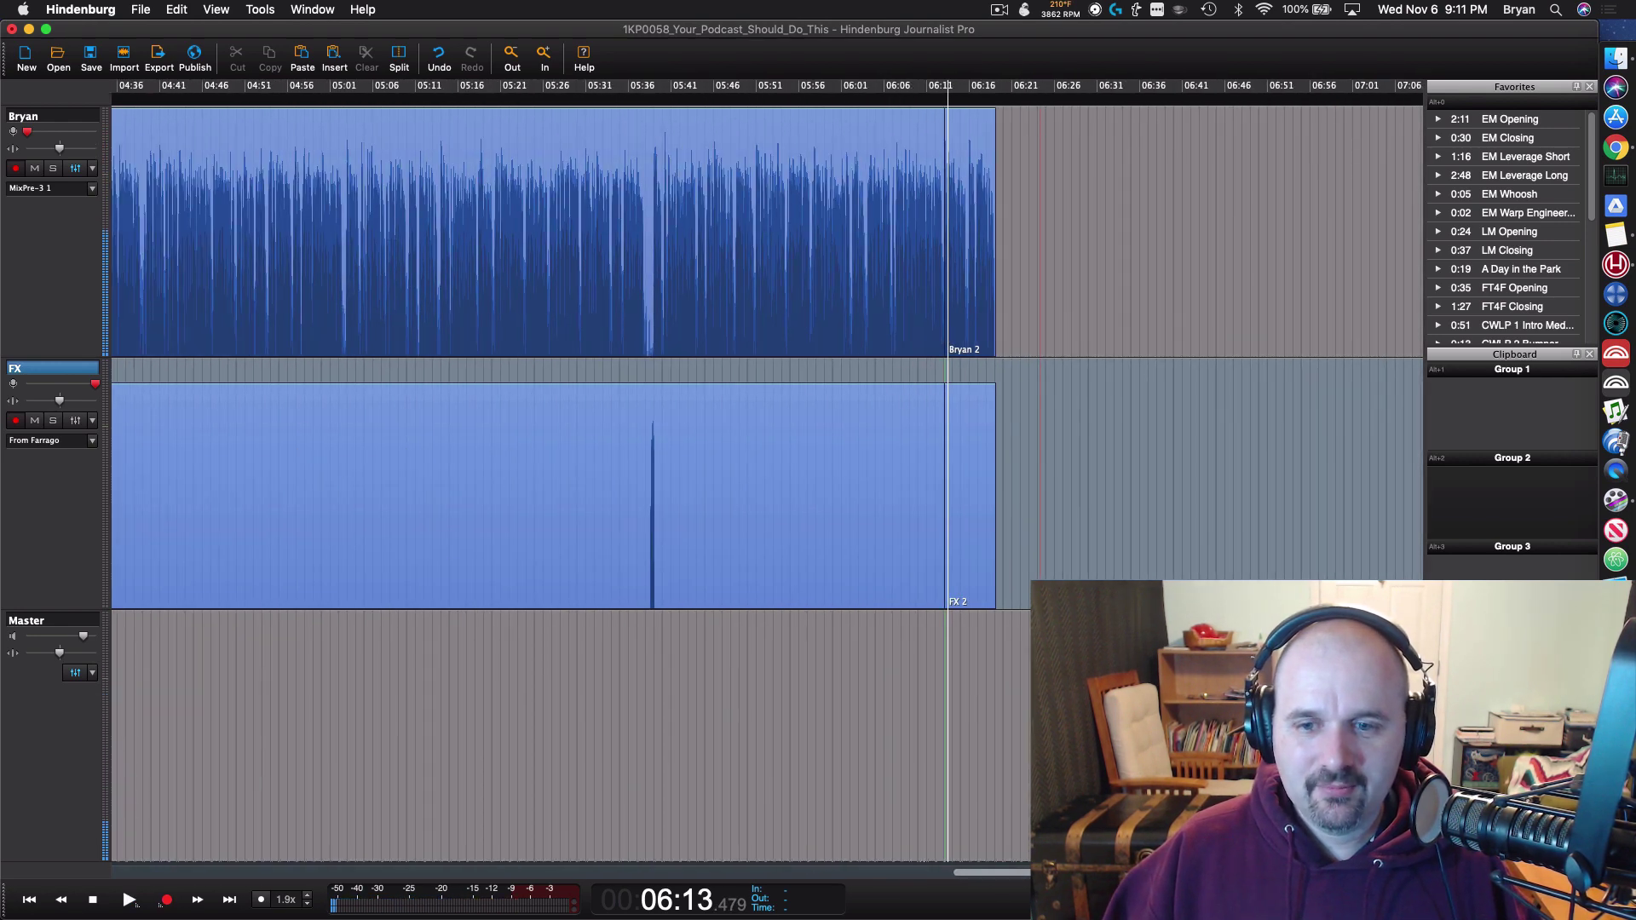
{"action": "scroll", "coordinate": [908, 869], "scroll_direction": "left", "scroll_amount": 5}
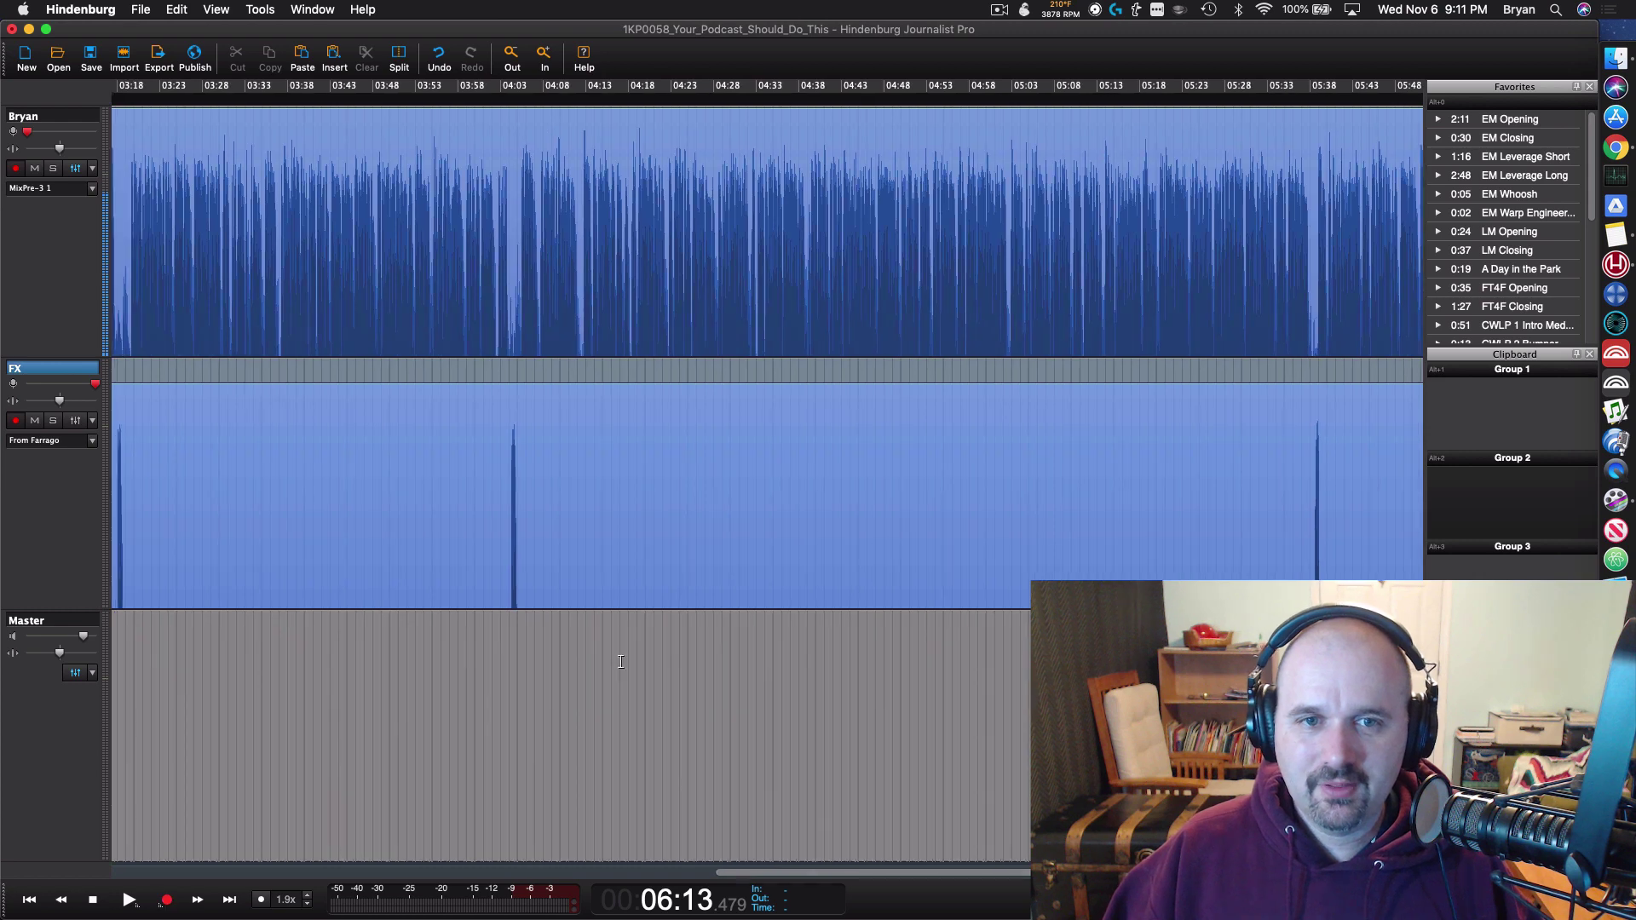
{"action": "scroll", "coordinate": [468, 523], "scroll_direction": "up", "scroll_amount": 4}
{"action": "scroll", "coordinate": [601, 473], "scroll_direction": "up", "scroll_amount": 2}
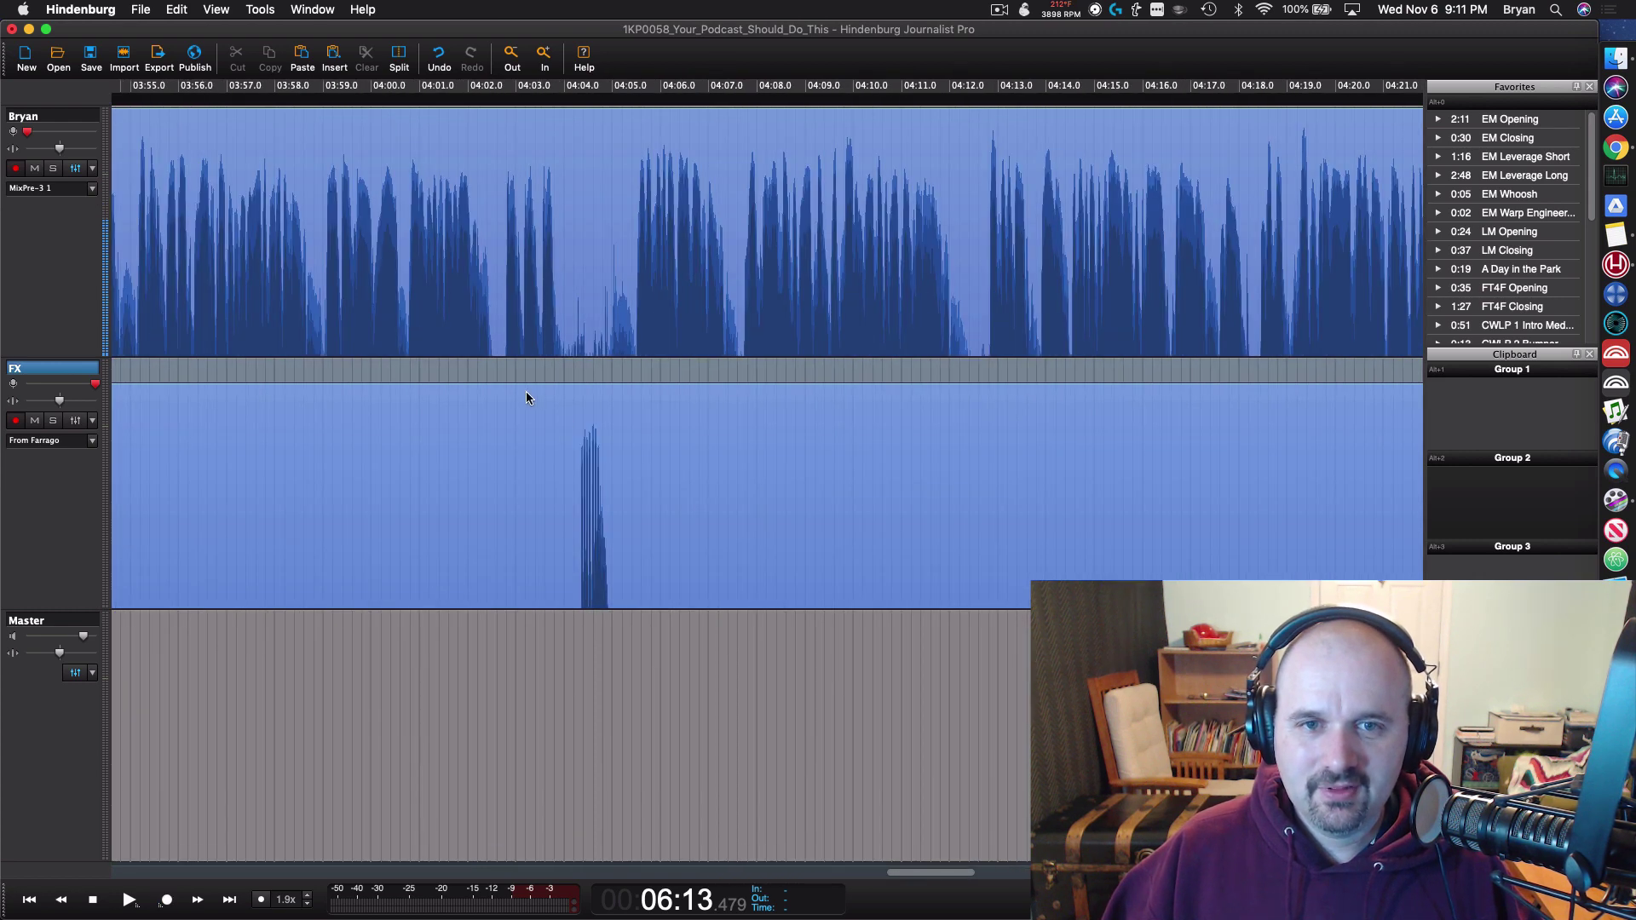
Step: Audition the audio around the 04:00 FX spike from several playhead positions
{"action": "left_click", "coordinate": [501, 355]}
{"action": "key", "text": "space"}
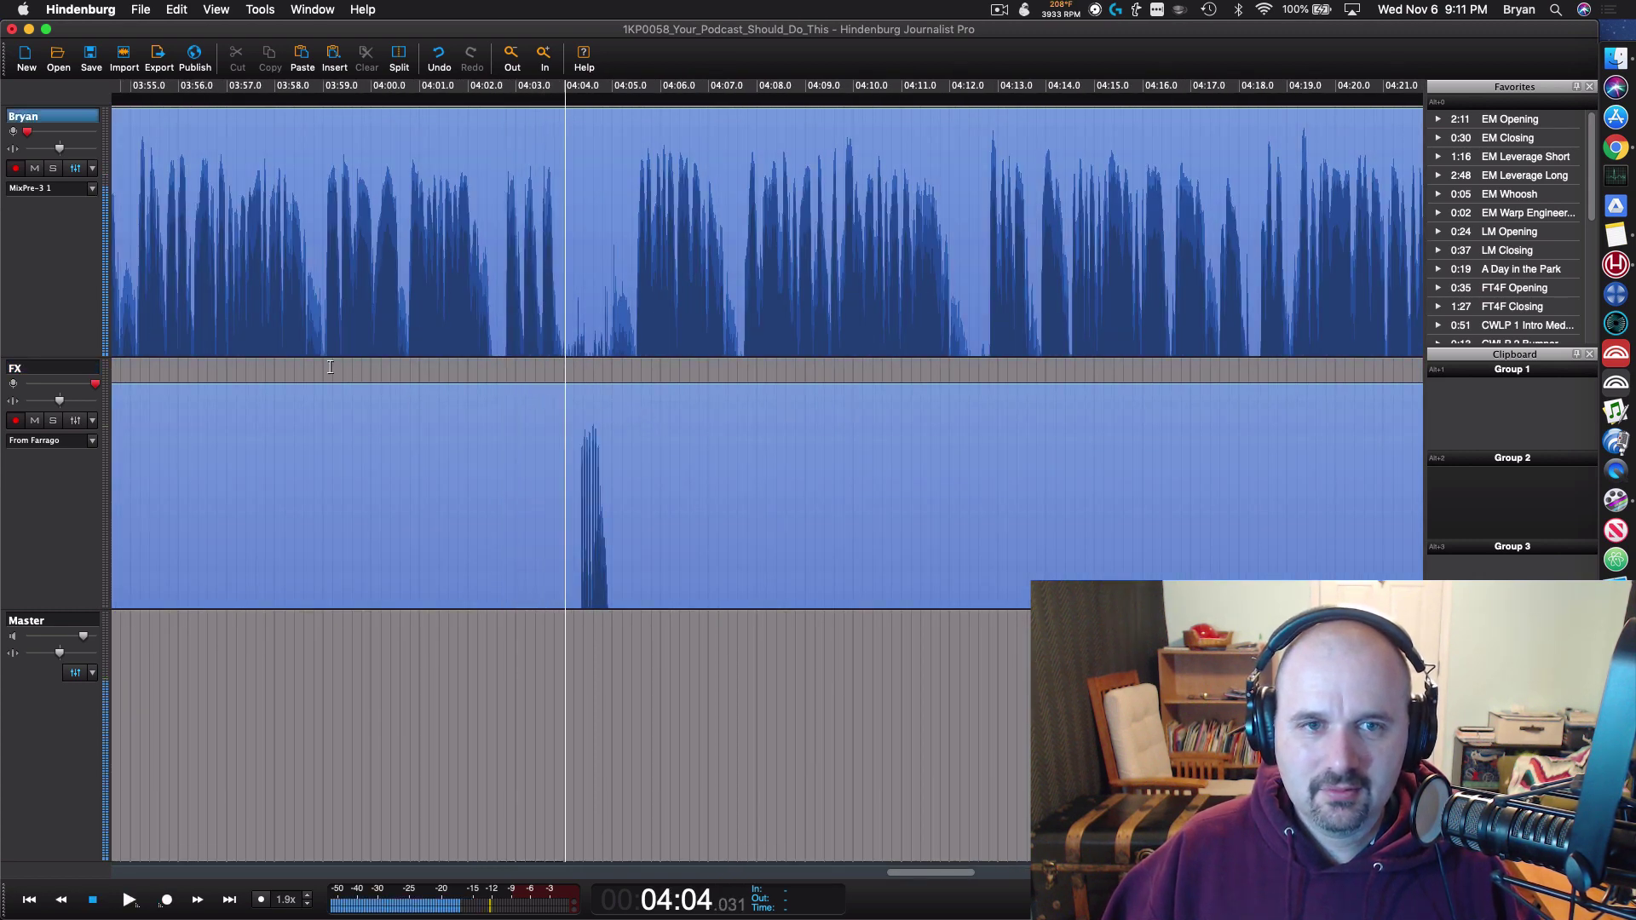
{"action": "left_click", "coordinate": [330, 366]}
{"action": "key", "text": "space"}
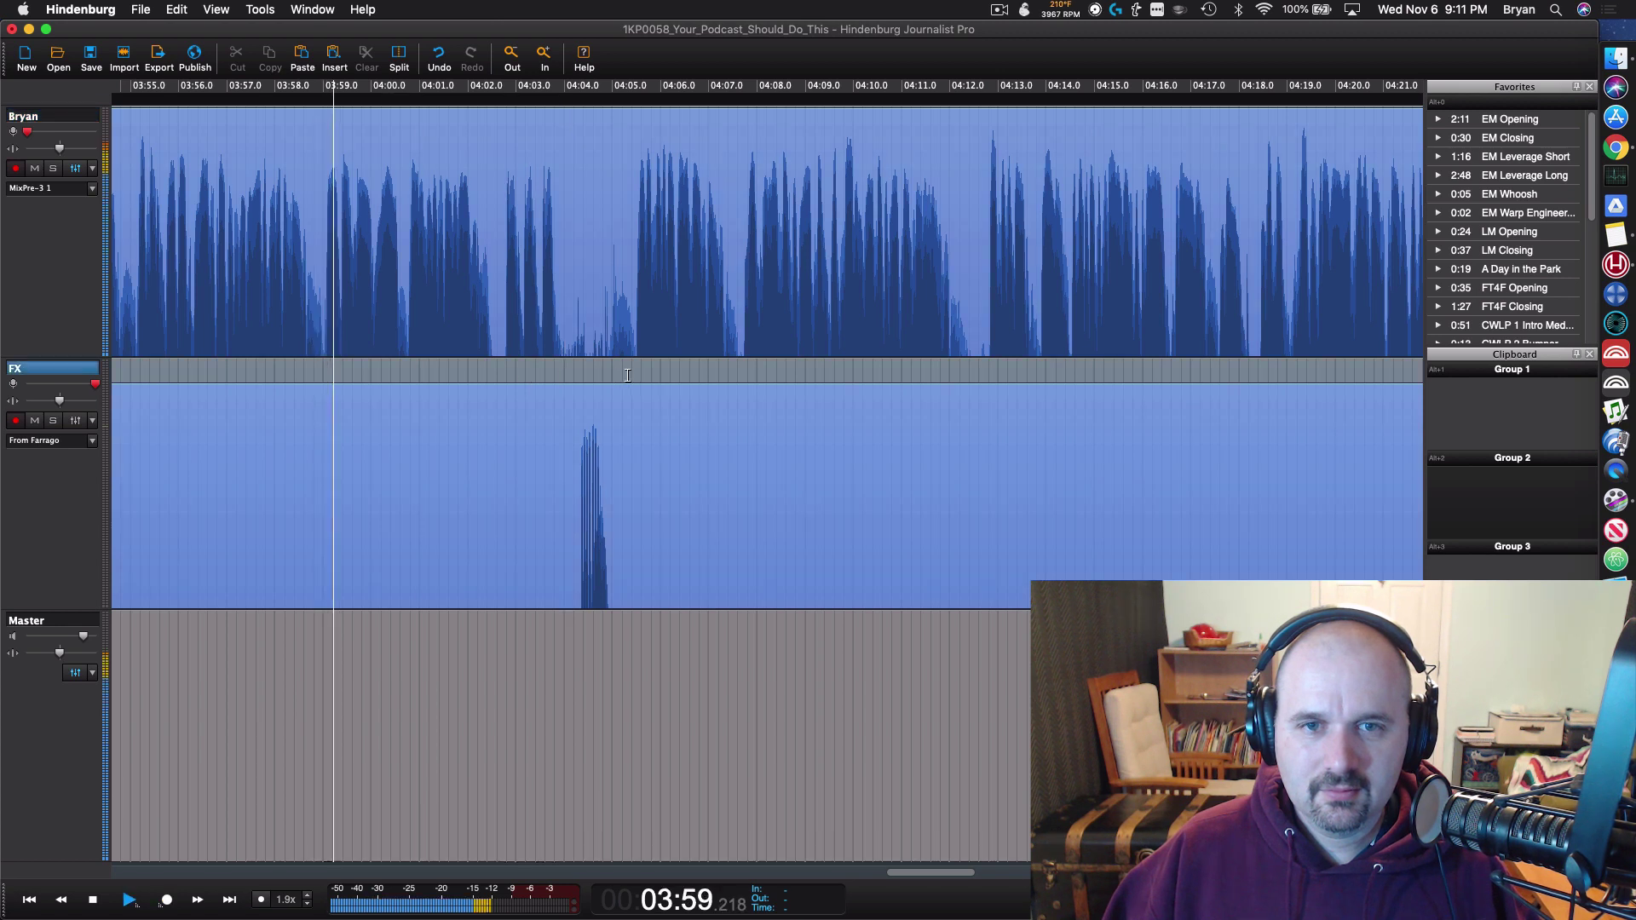
{"action": "left_click", "coordinate": [635, 349]}
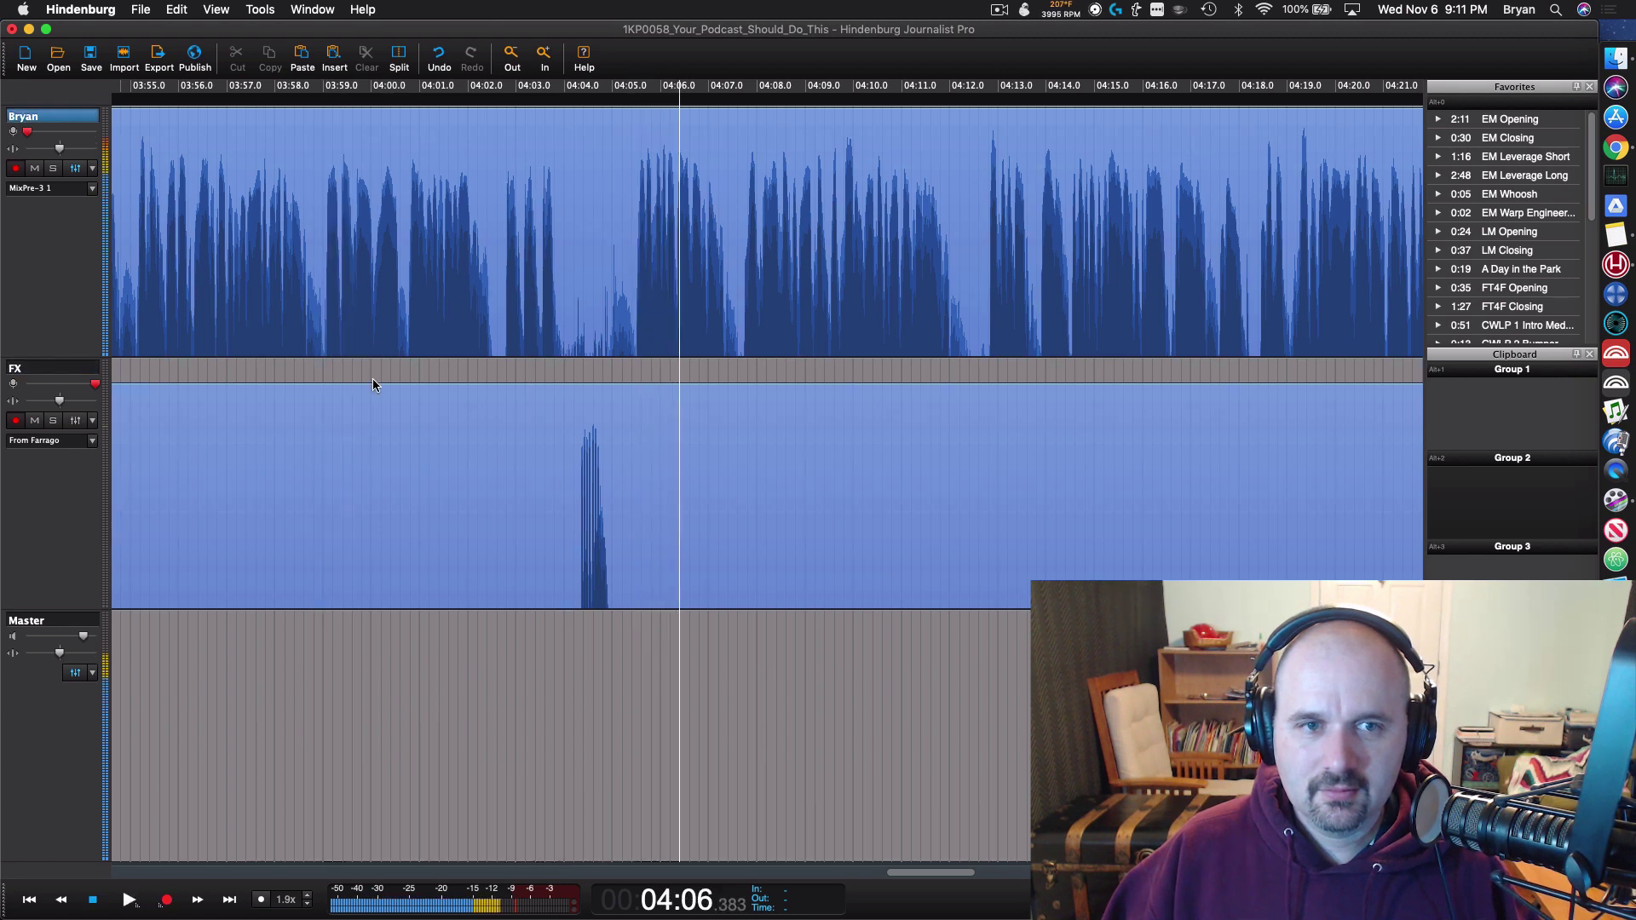
{"action": "key", "text": "space"}
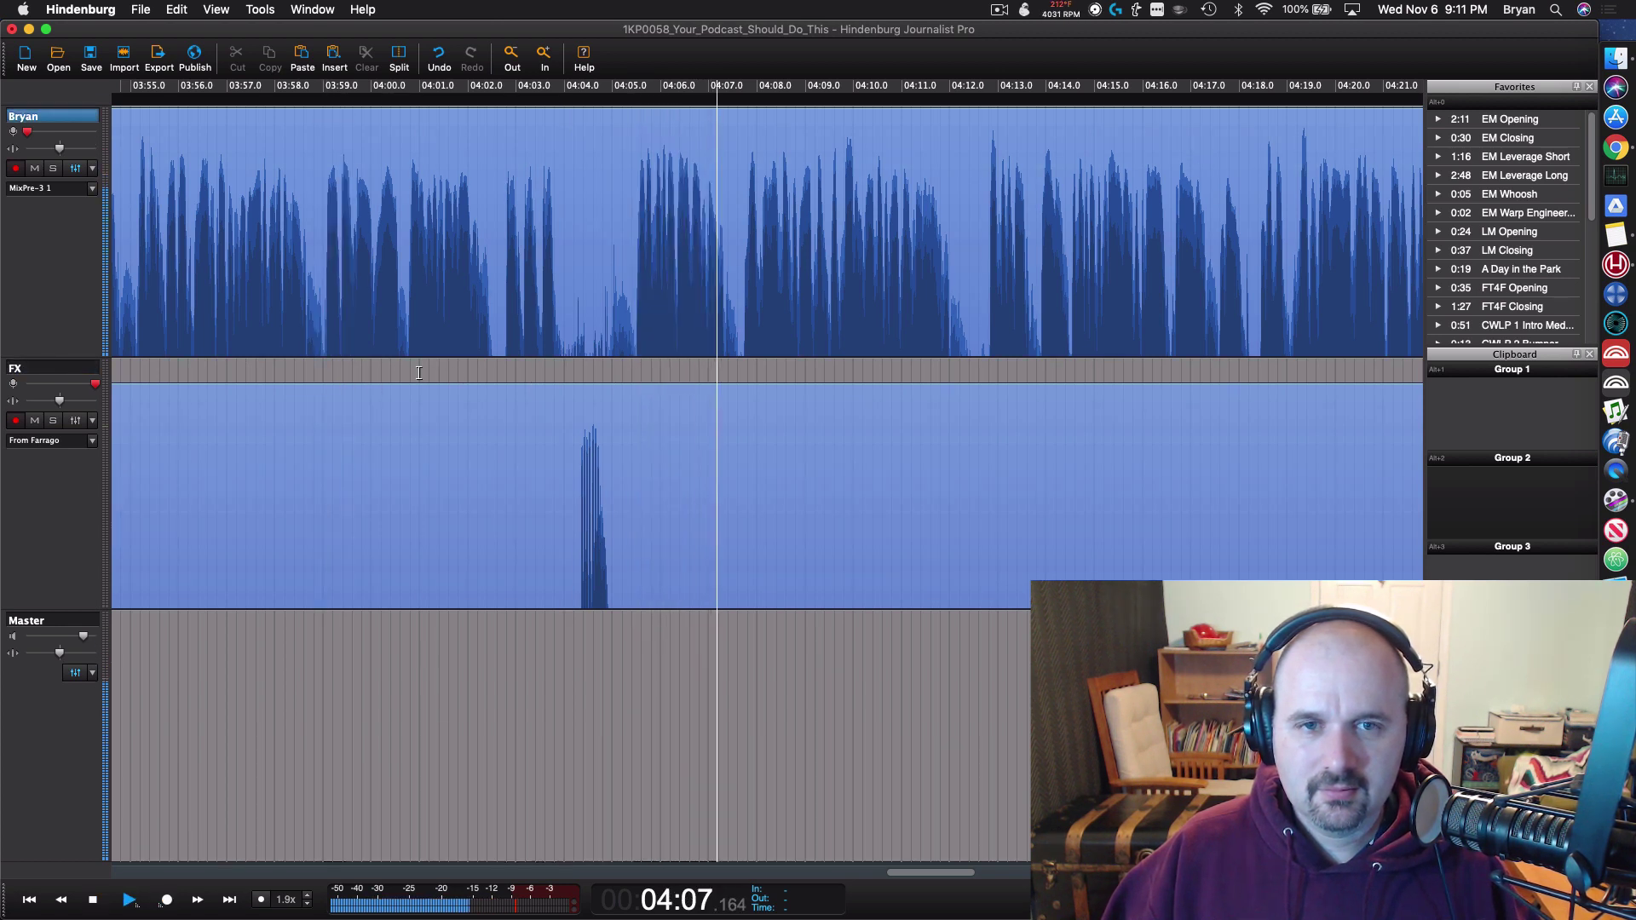
{"action": "key", "text": "space"}
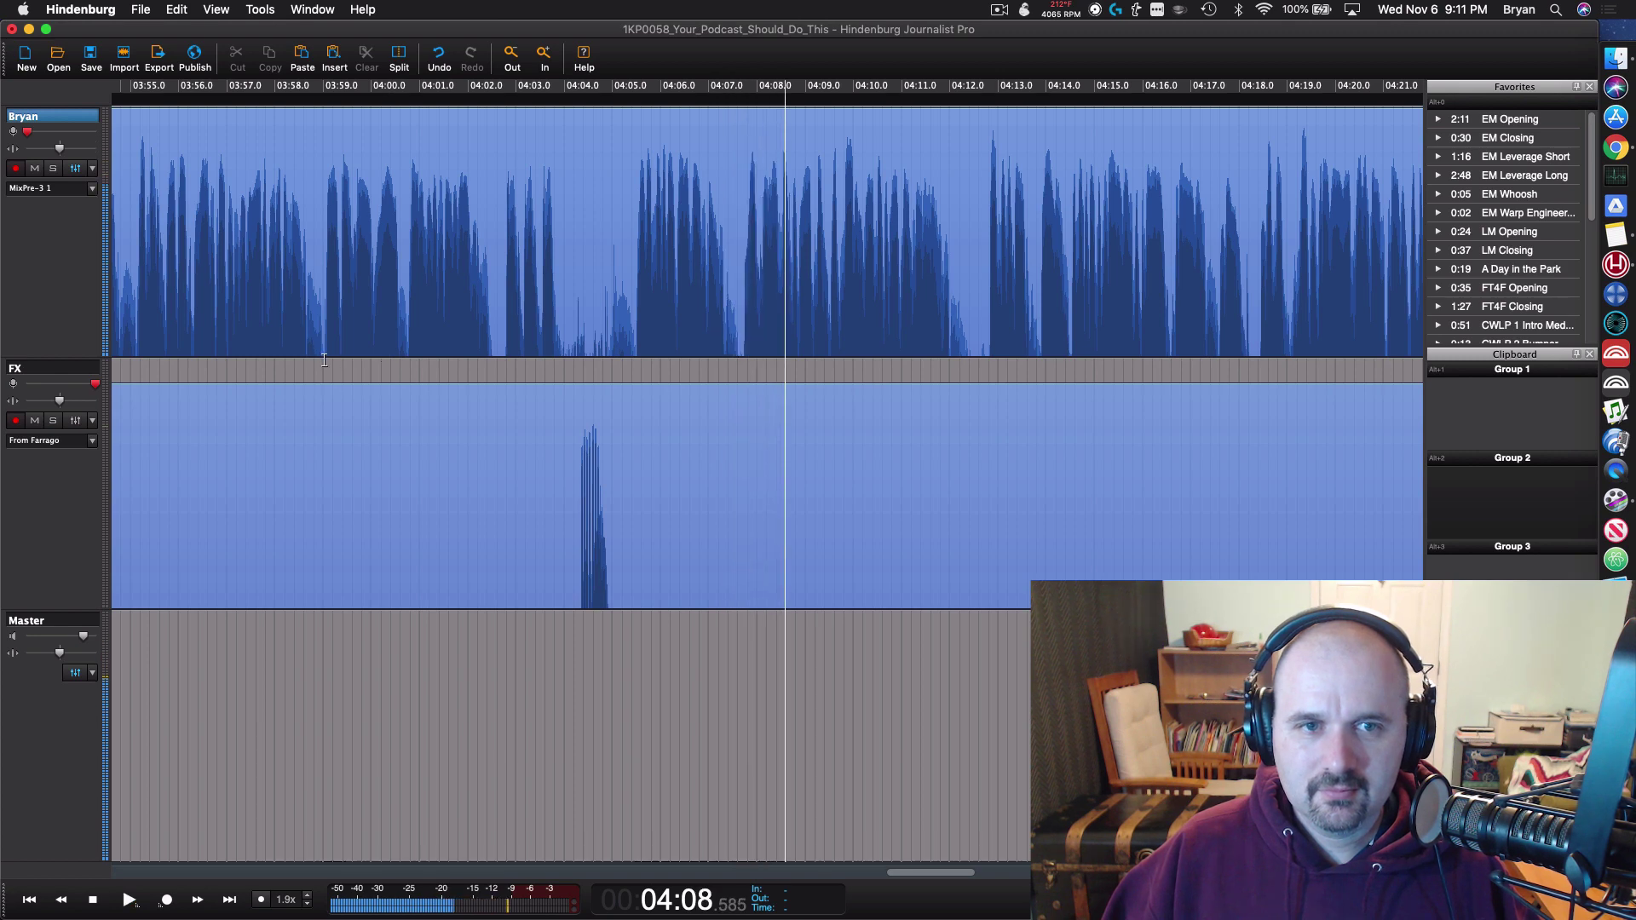
{"action": "left_click", "coordinate": [345, 399]}
{"action": "key", "text": "space"}
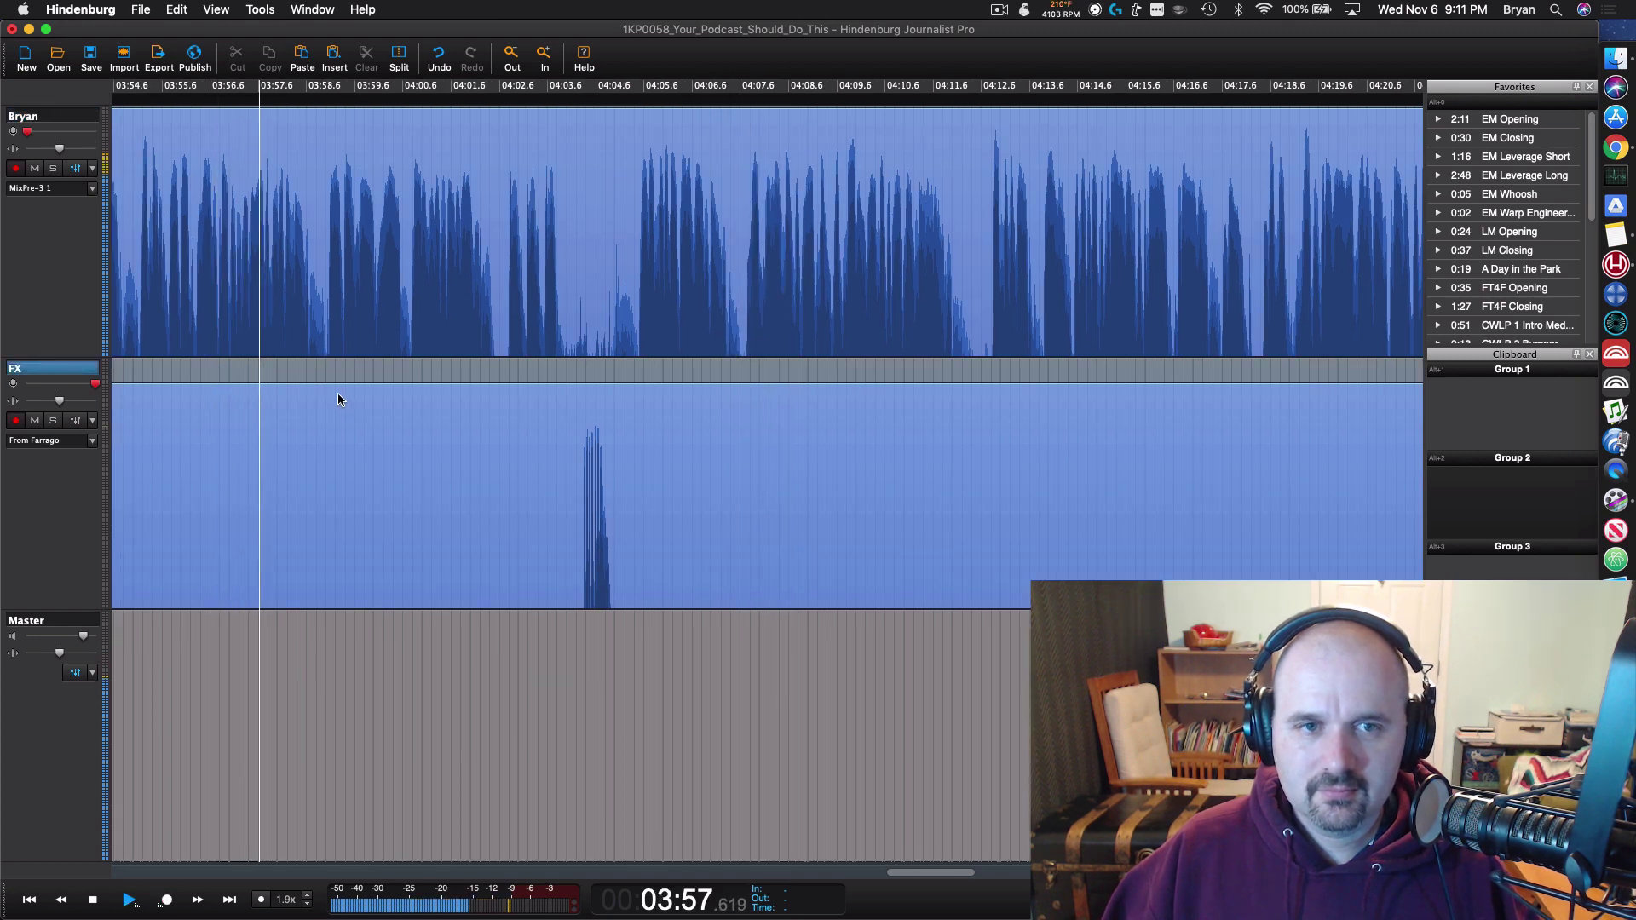
Step: Delete the 03:59–04:04 stretch with its FX spike from both tracks, then zoom out
{"action": "key", "text": "super+plus"}
{"action": "left_click_drag", "start_coordinate": [314, 256], "coordinate": [939, 451]}
{"action": "key", "text": "BackSpace"}
{"action": "key", "text": "super+minus"}
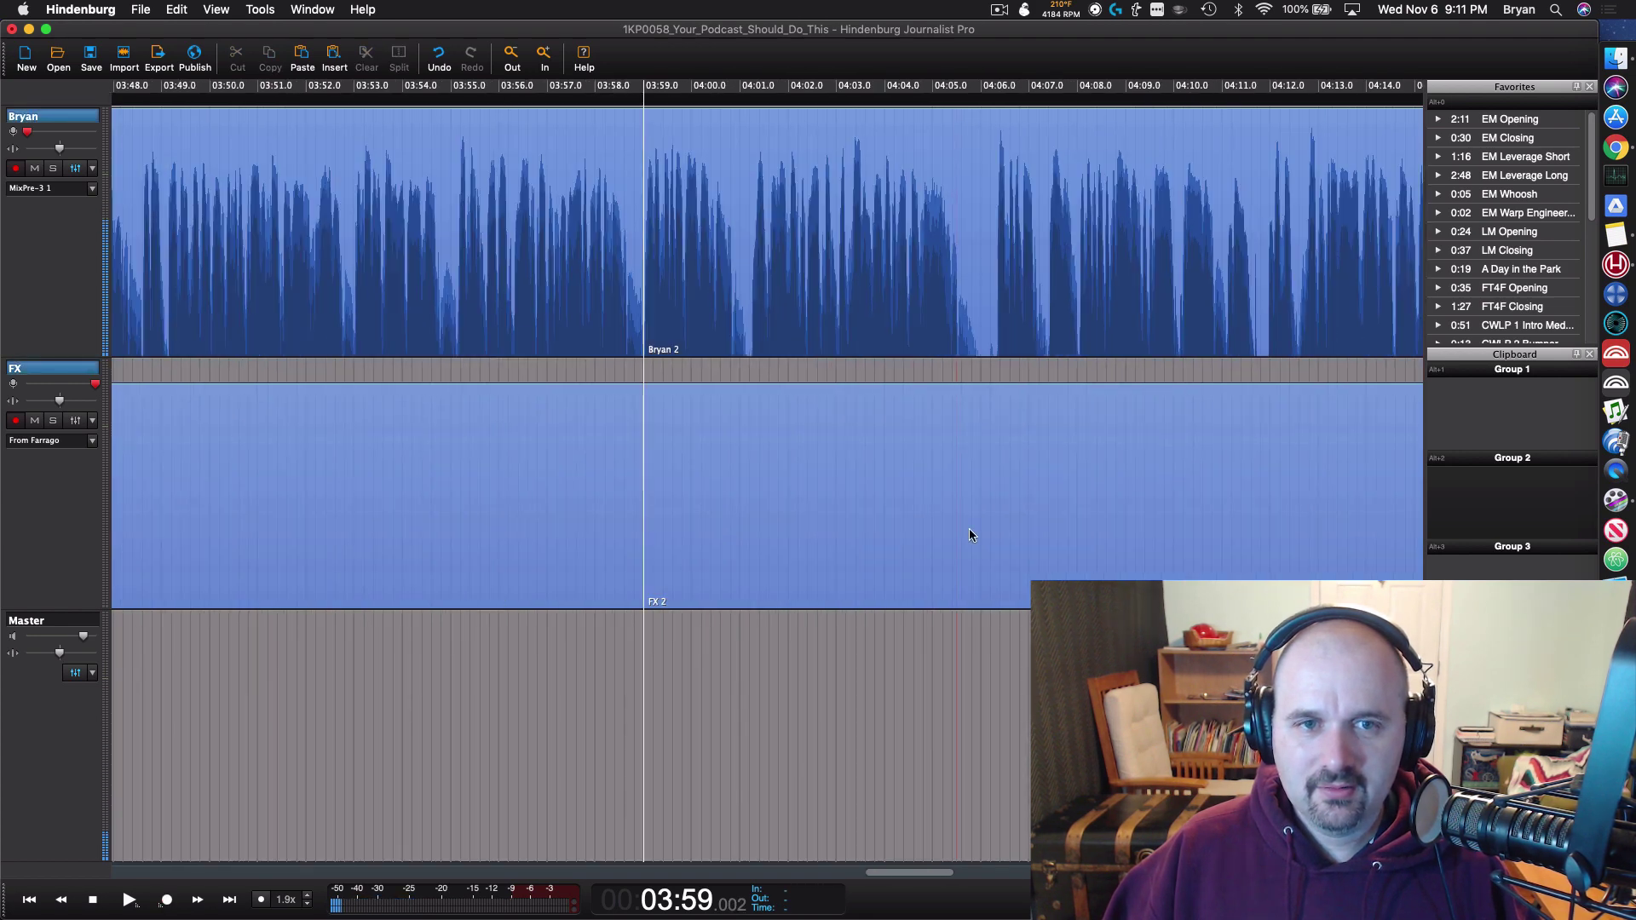
{"action": "key", "text": "super+minus"}
{"action": "key", "text": "super+minus"}
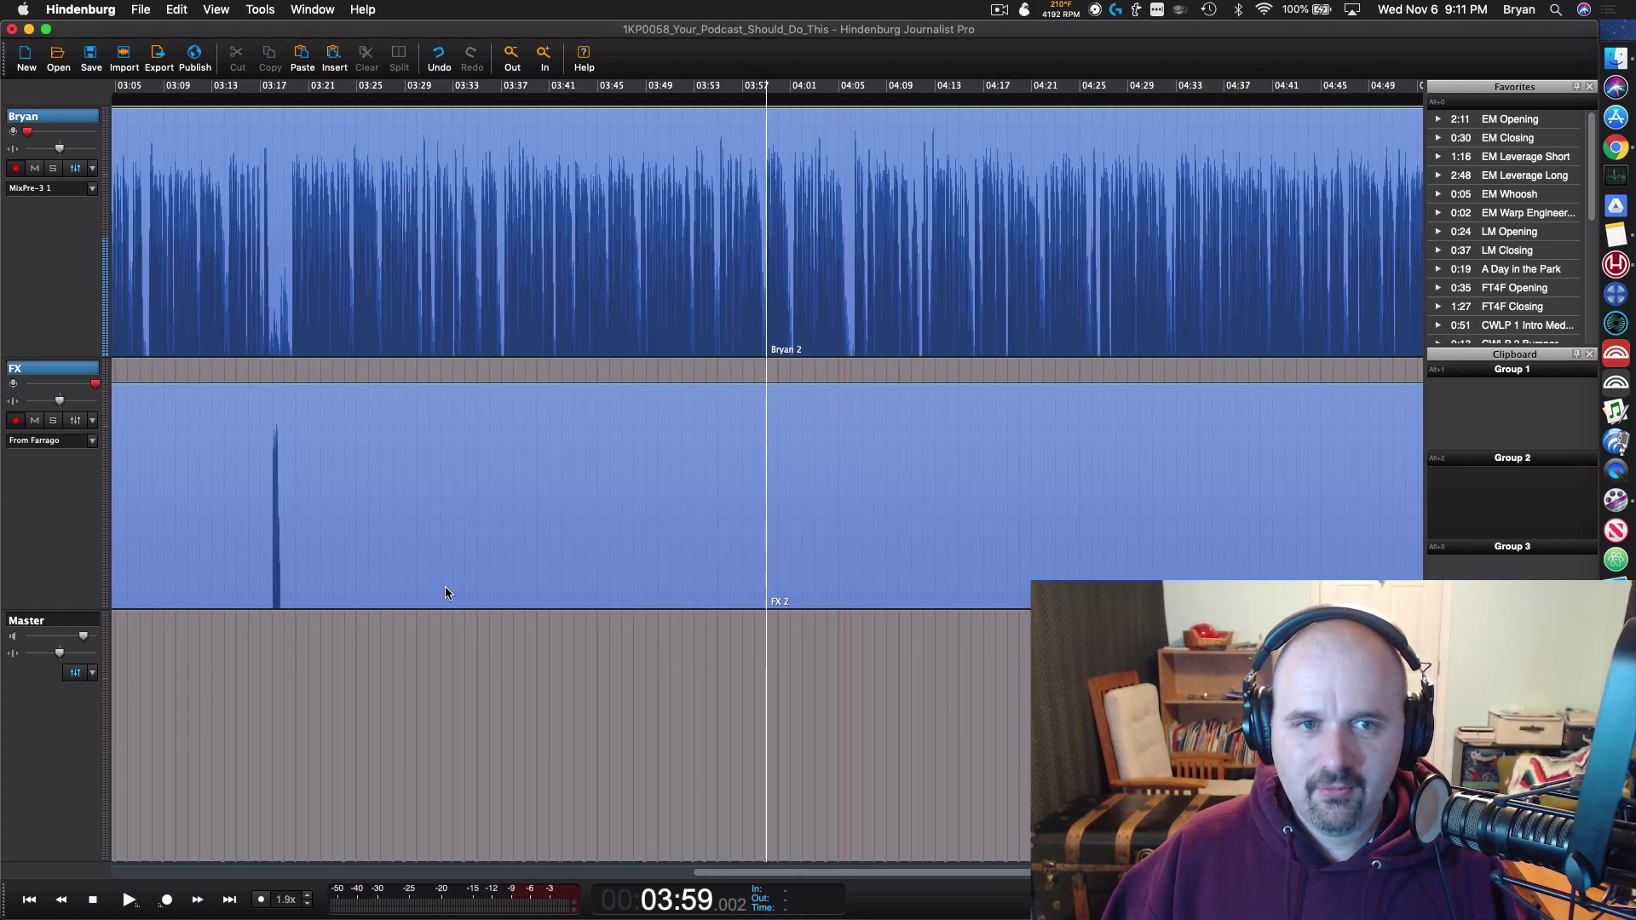
{"action": "scroll", "coordinate": [445, 587], "scroll_direction": "left", "scroll_amount": 10}
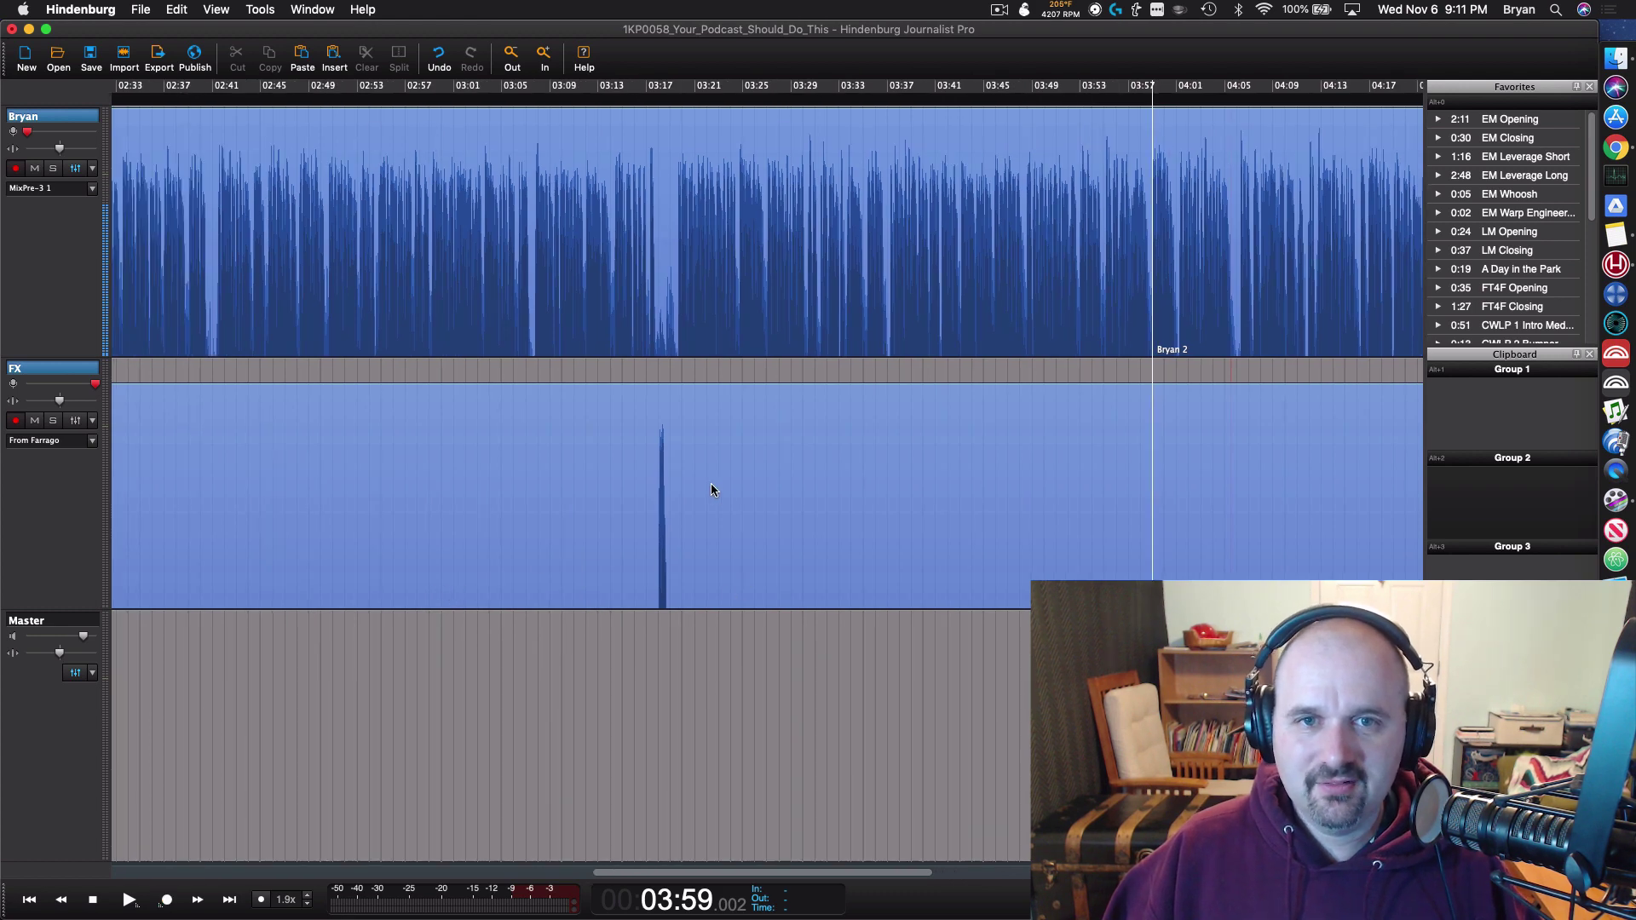
{"action": "scroll", "coordinate": [699, 482], "scroll_direction": "up", "scroll_amount": 1}
Step: Audition from 03:14, then delete 03:14–03:20 with its FX spike from both tracks
{"action": "scroll", "coordinate": [546, 414], "scroll_direction": "up", "scroll_amount": 1}
{"action": "left_click", "coordinate": [519, 379]}
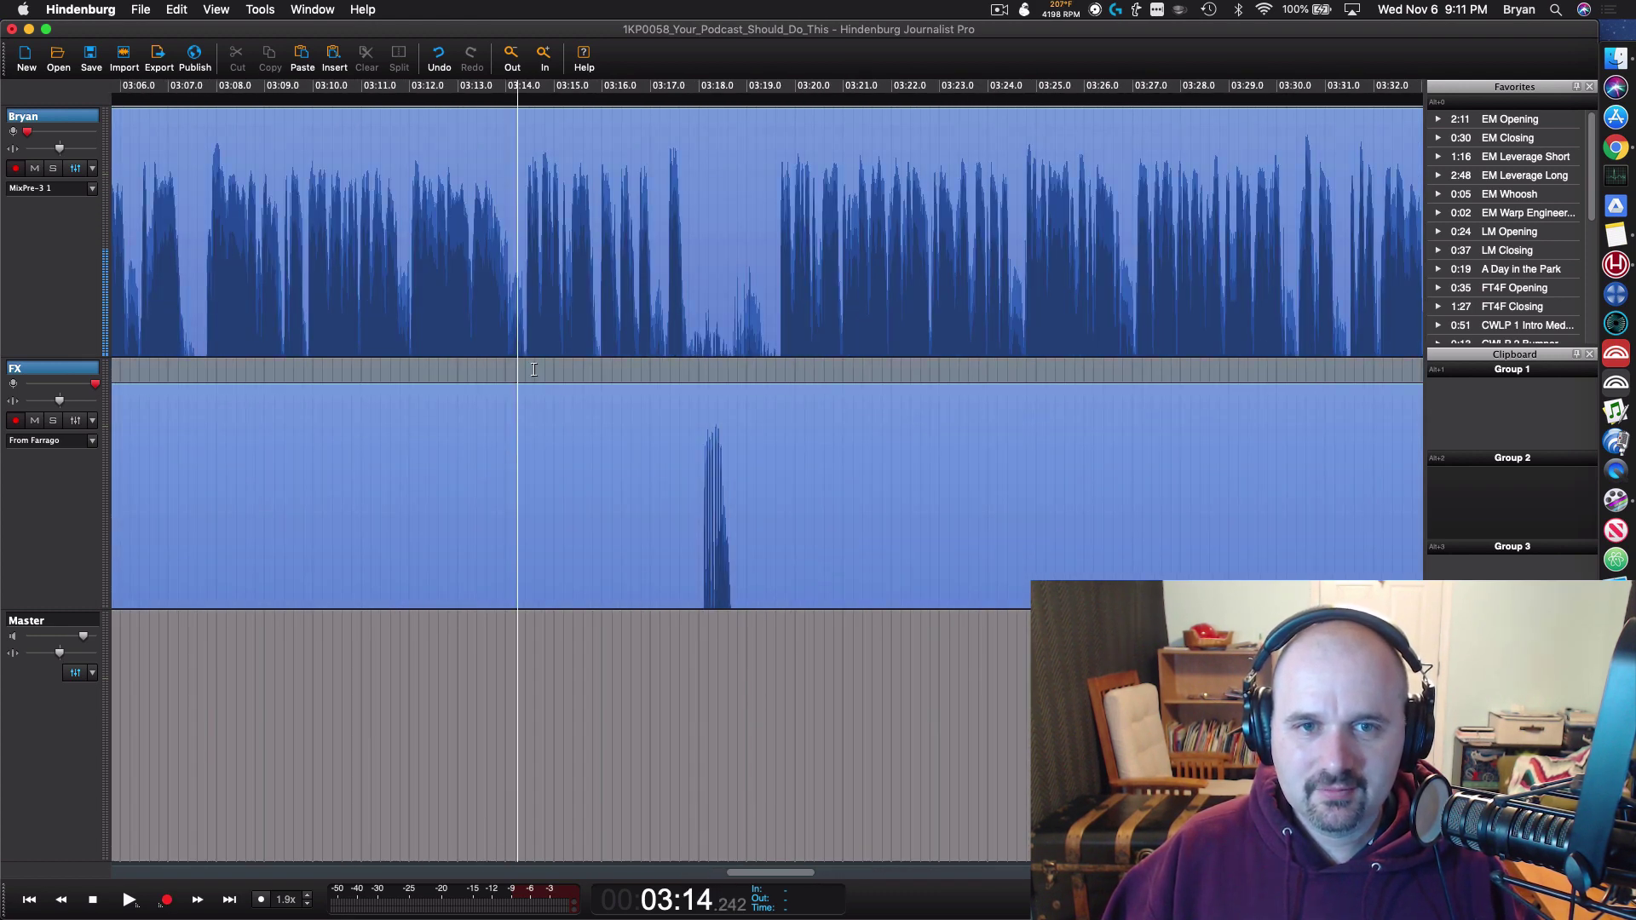
{"action": "key", "text": "space"}
{"action": "left_click", "coordinate": [780, 356]}
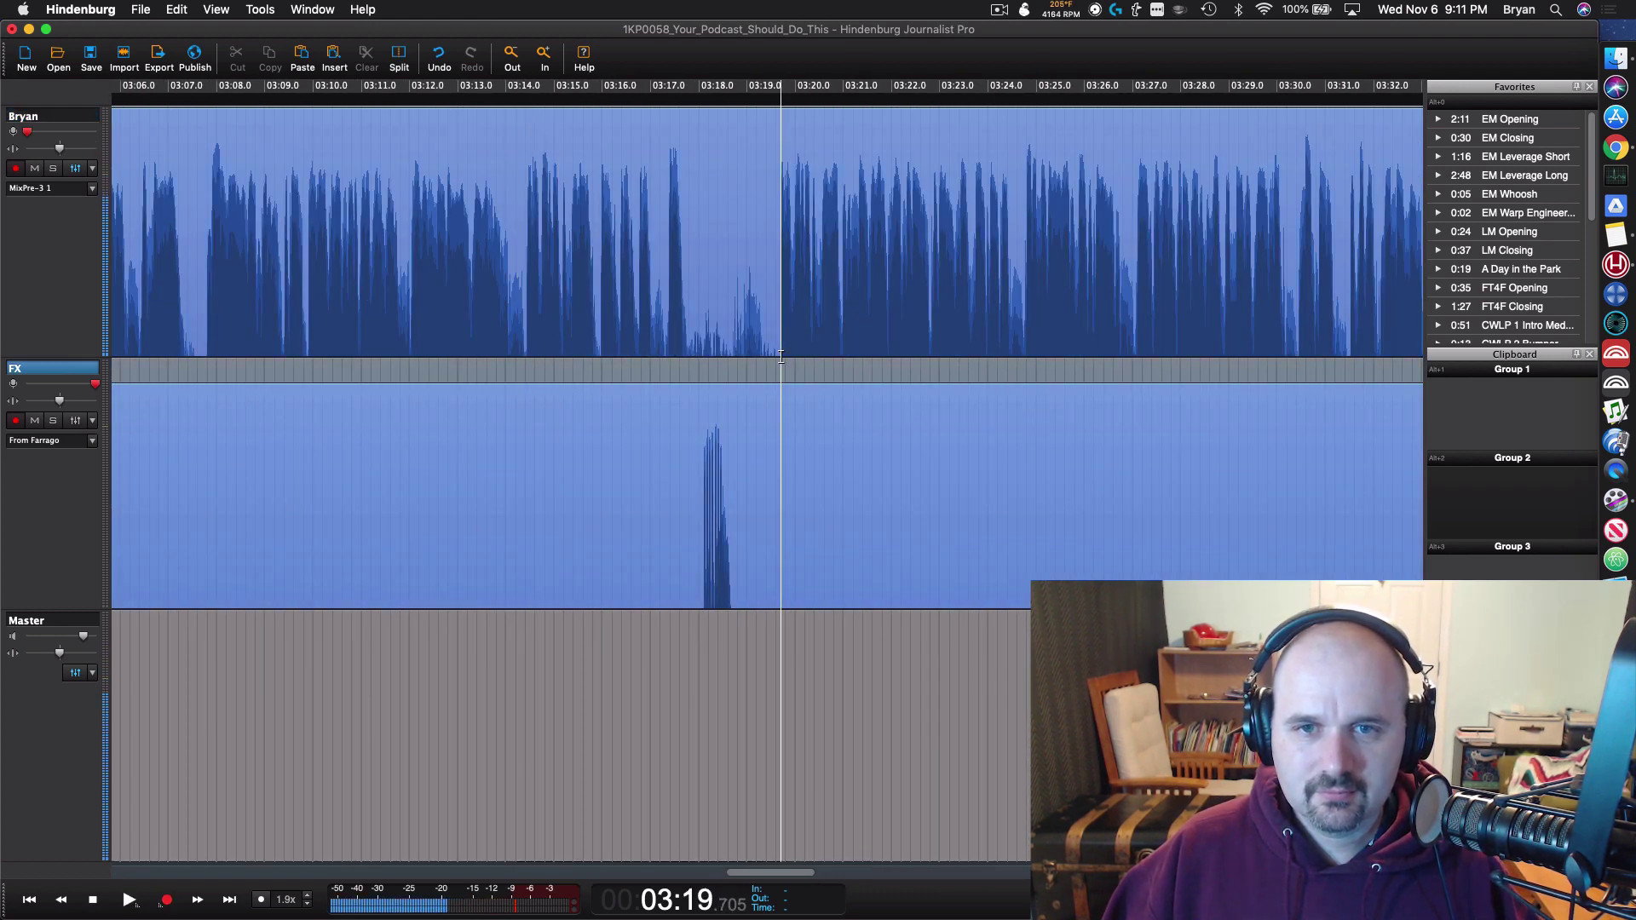
{"action": "left_click_drag", "start_coordinate": [525, 354], "coordinate": [779, 442]}
{"action": "key", "text": "Delete"}
{"action": "scroll", "coordinate": [875, 597], "scroll_direction": "down", "scroll_amount": 1}
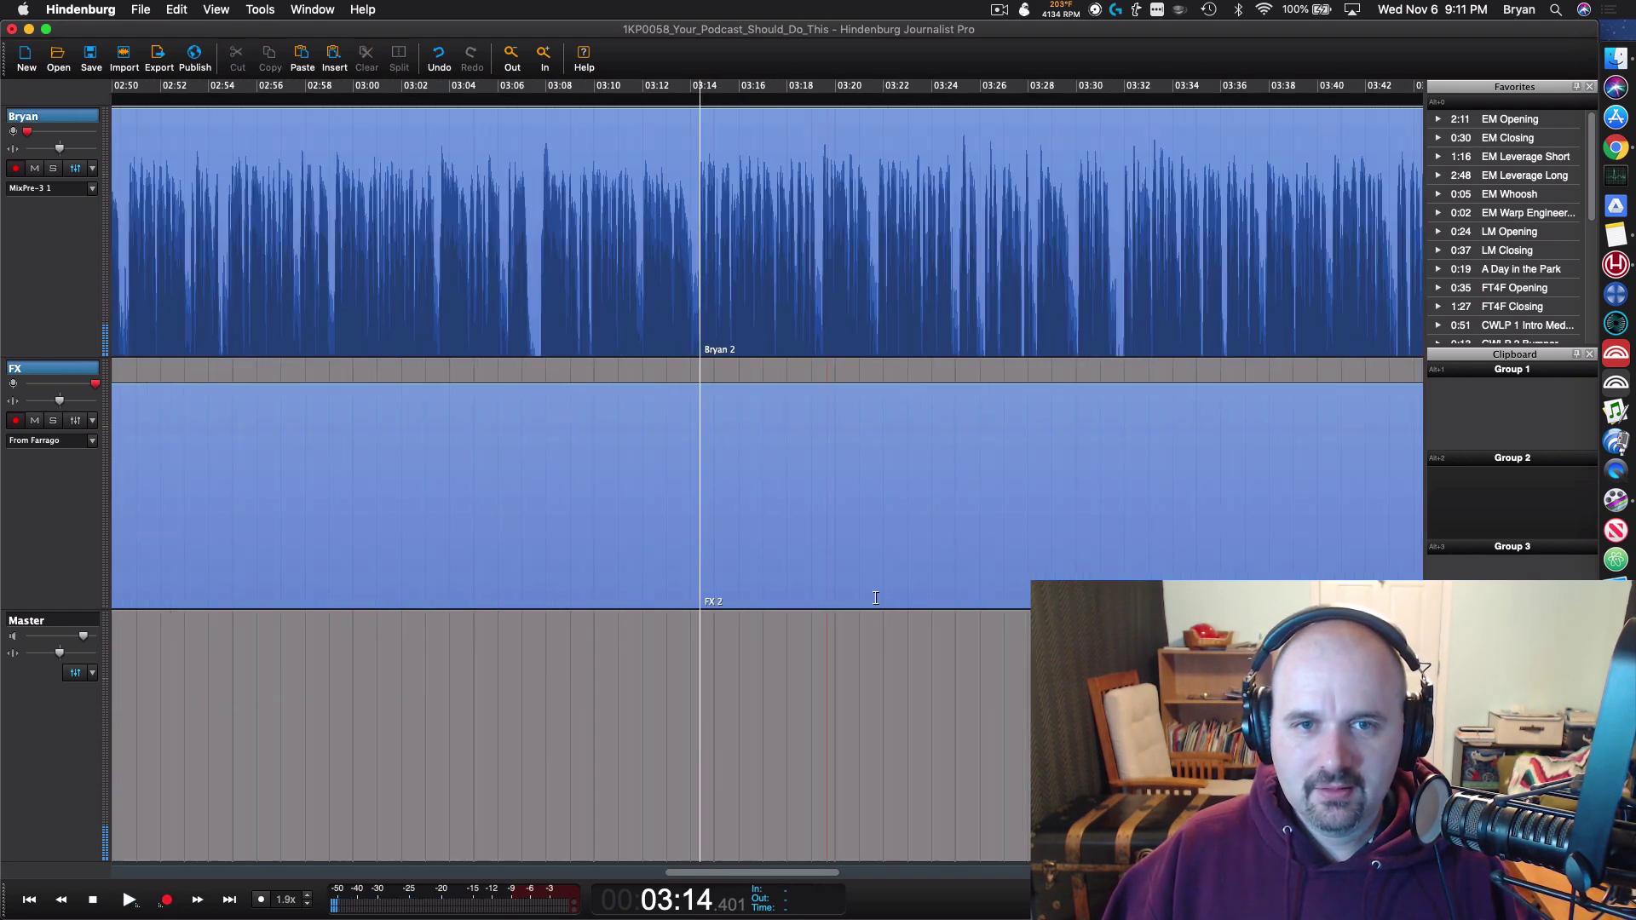
{"action": "scroll", "coordinate": [875, 598], "scroll_direction": "down", "scroll_amount": 5}
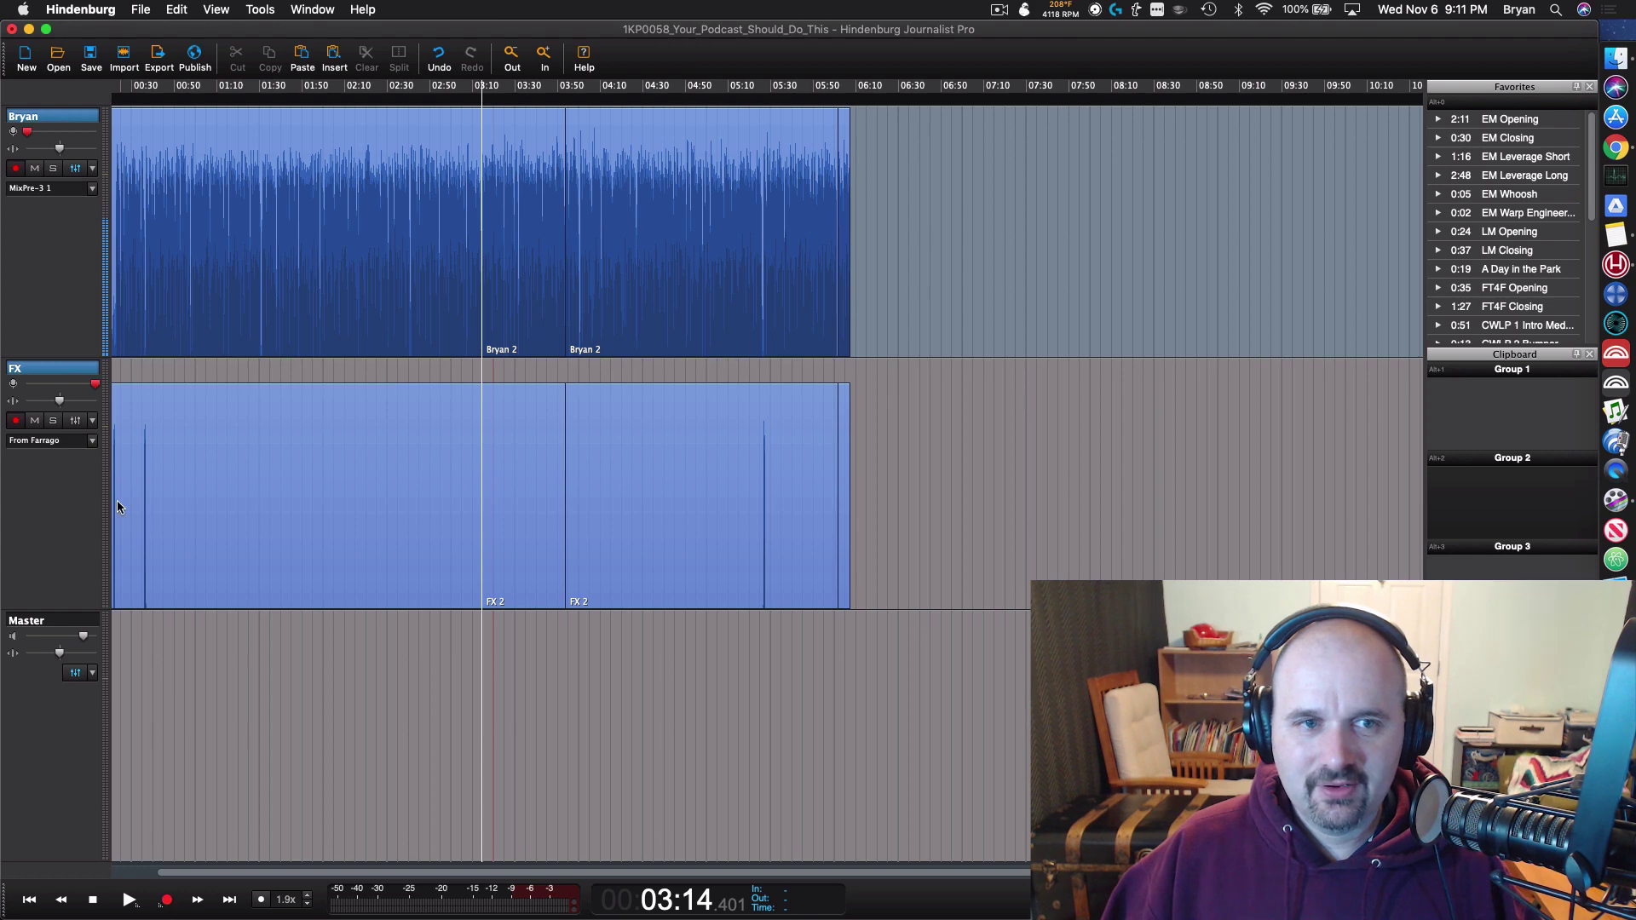
Step: Listen briefly from about 00:35, then zoom the timeline to the episode's start
{"action": "scroll", "coordinate": [119, 503], "scroll_direction": "up", "scroll_amount": 5}
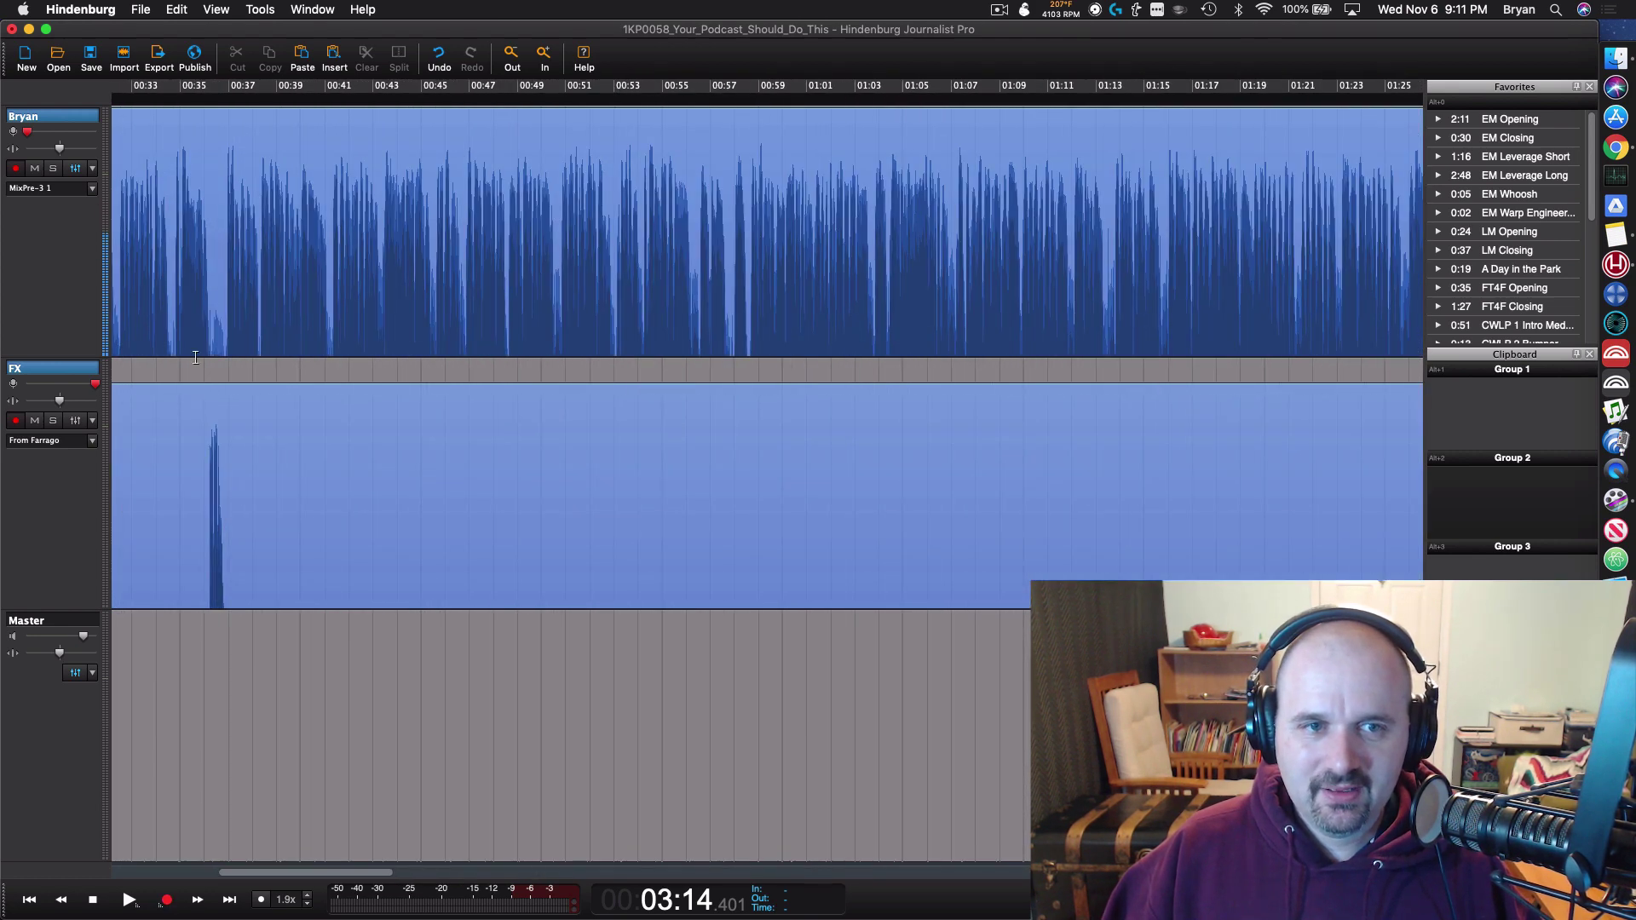
{"action": "left_click", "coordinate": [195, 357]}
{"action": "key", "text": "space"}
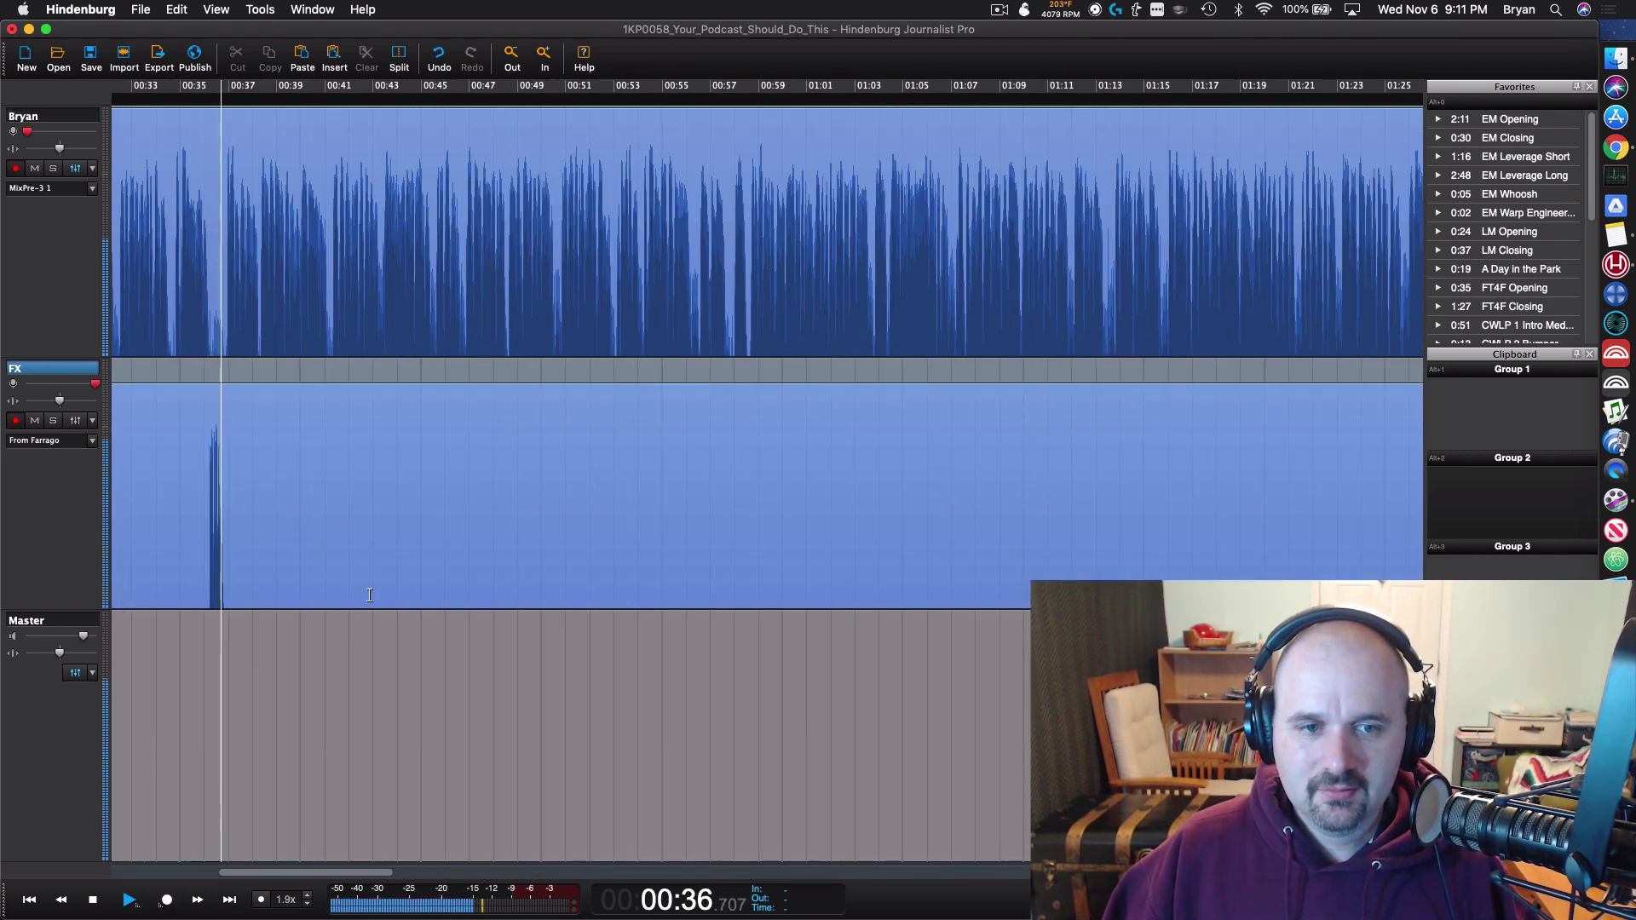
{"action": "key", "text": "space"}
{"action": "scroll", "coordinate": [370, 595], "scroll_direction": "down", "scroll_amount": 6}
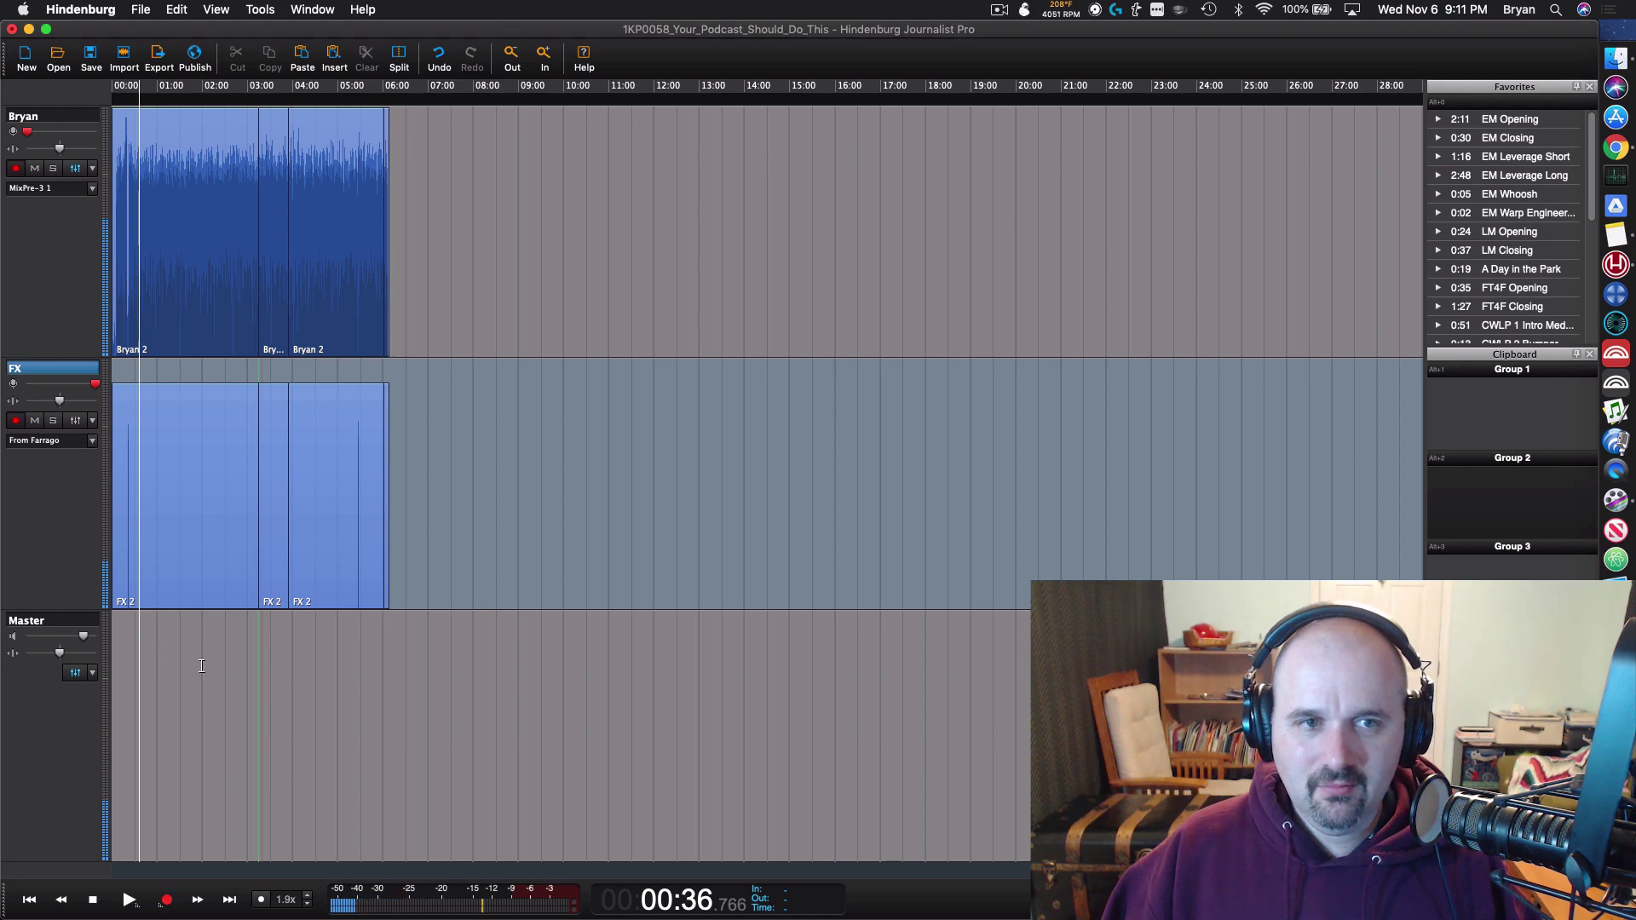
{"action": "scroll", "coordinate": [201, 665], "scroll_direction": "down", "scroll_amount": 3}
{"action": "scroll", "coordinate": [109, 865], "scroll_direction": "up", "scroll_amount": 4}
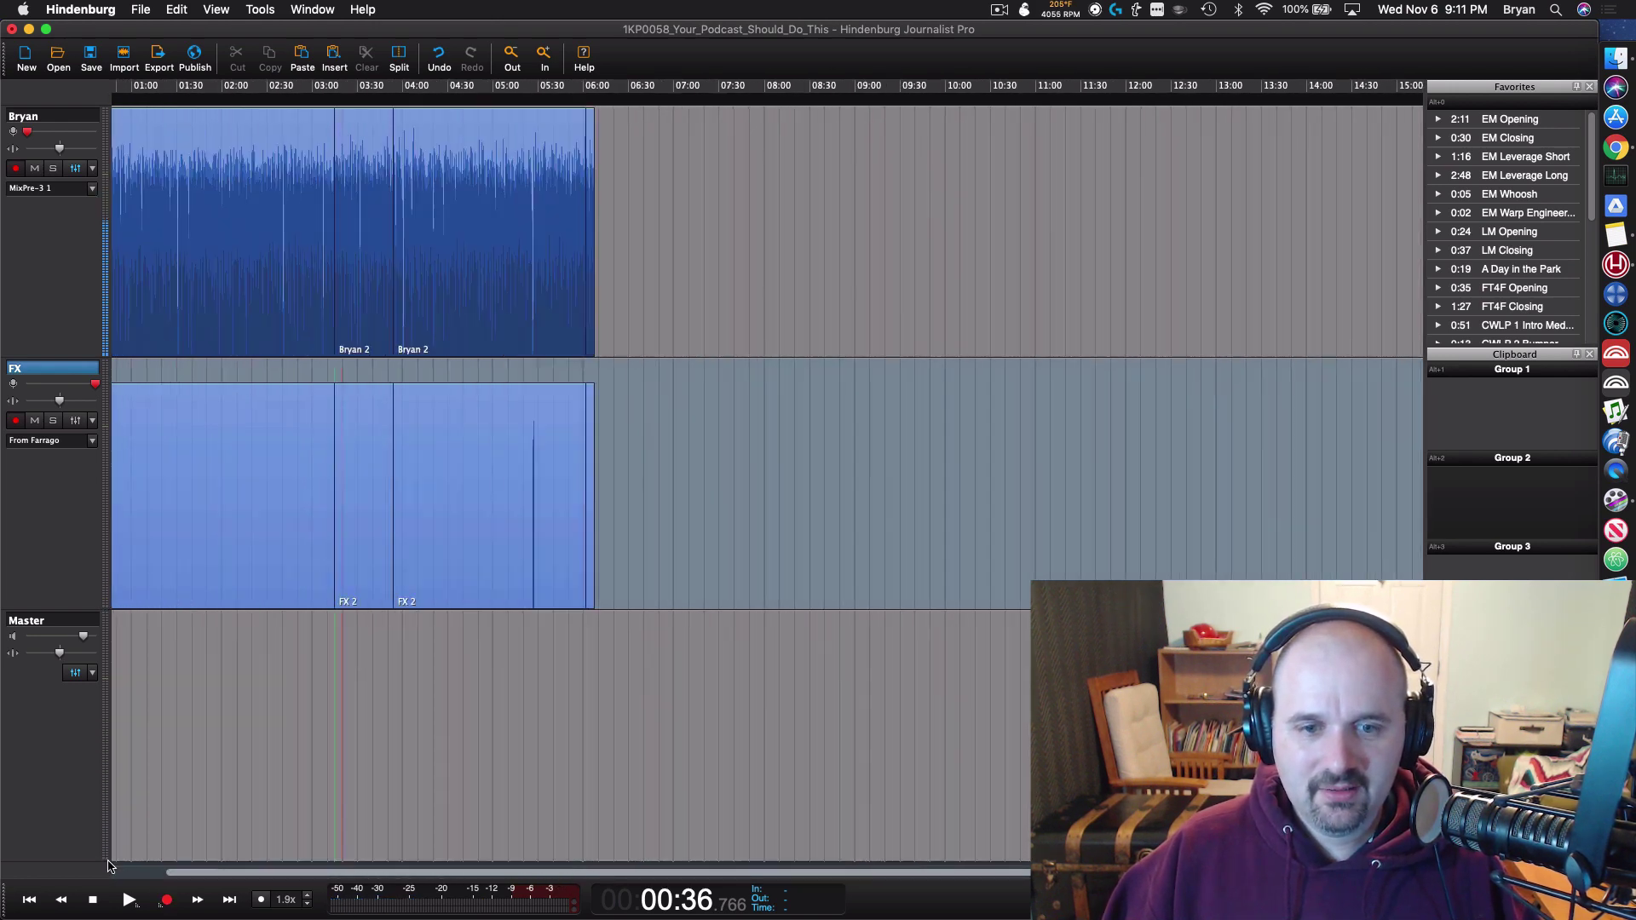
{"action": "scroll", "coordinate": [148, 516], "scroll_direction": "up", "scroll_amount": 5}
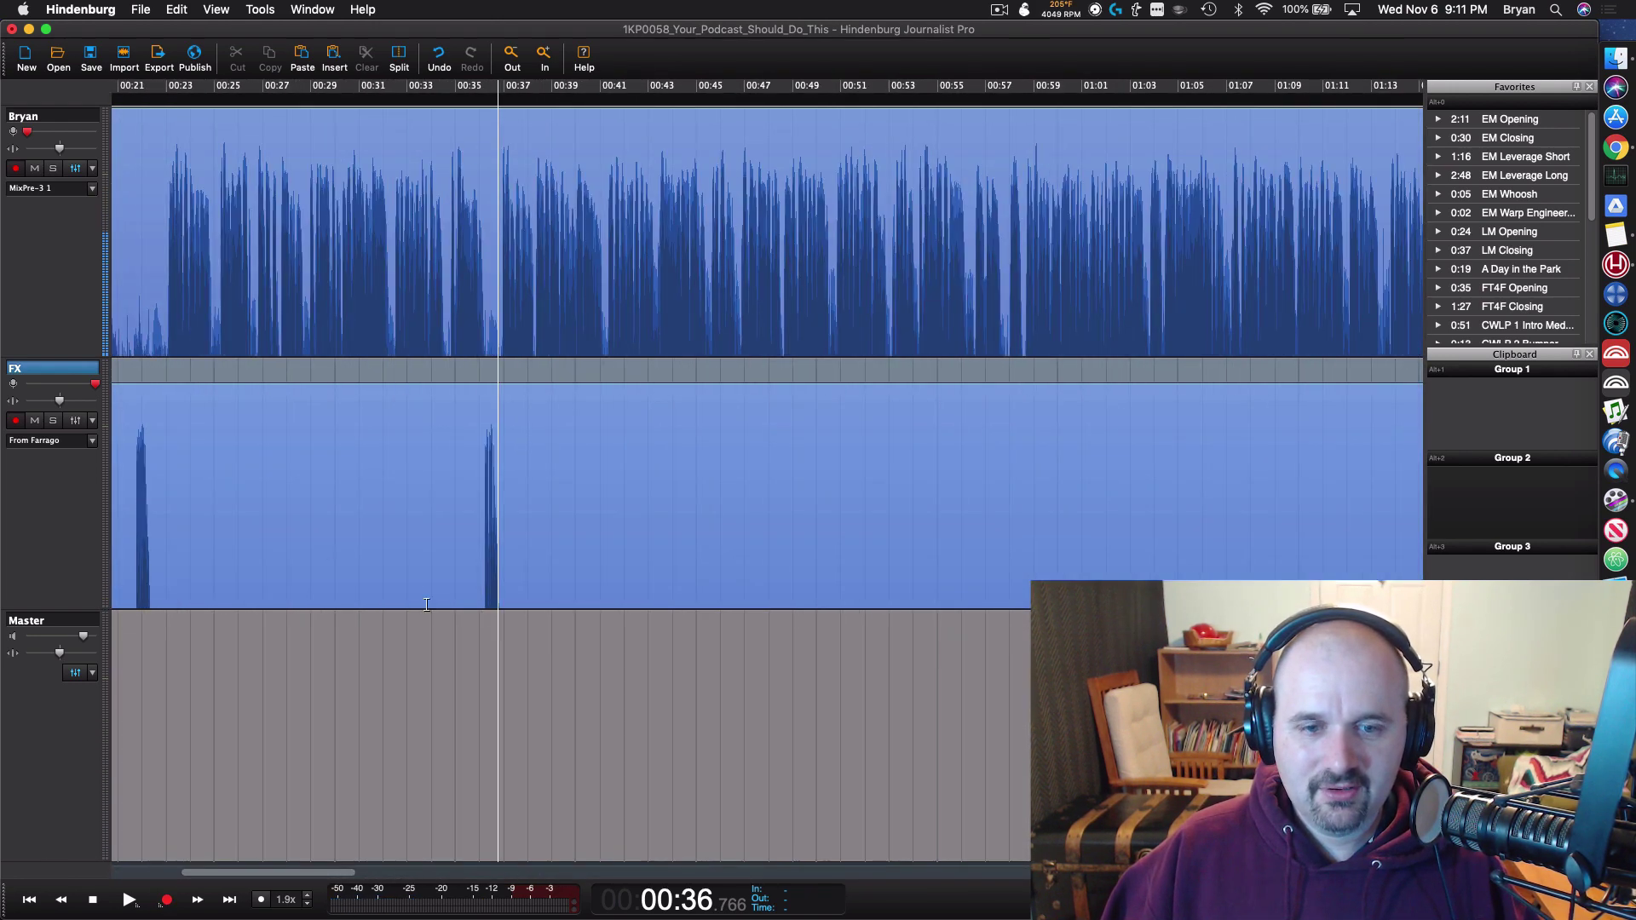
{"action": "left_click_drag", "start_coordinate": [326, 873], "coordinate": [260, 872]}
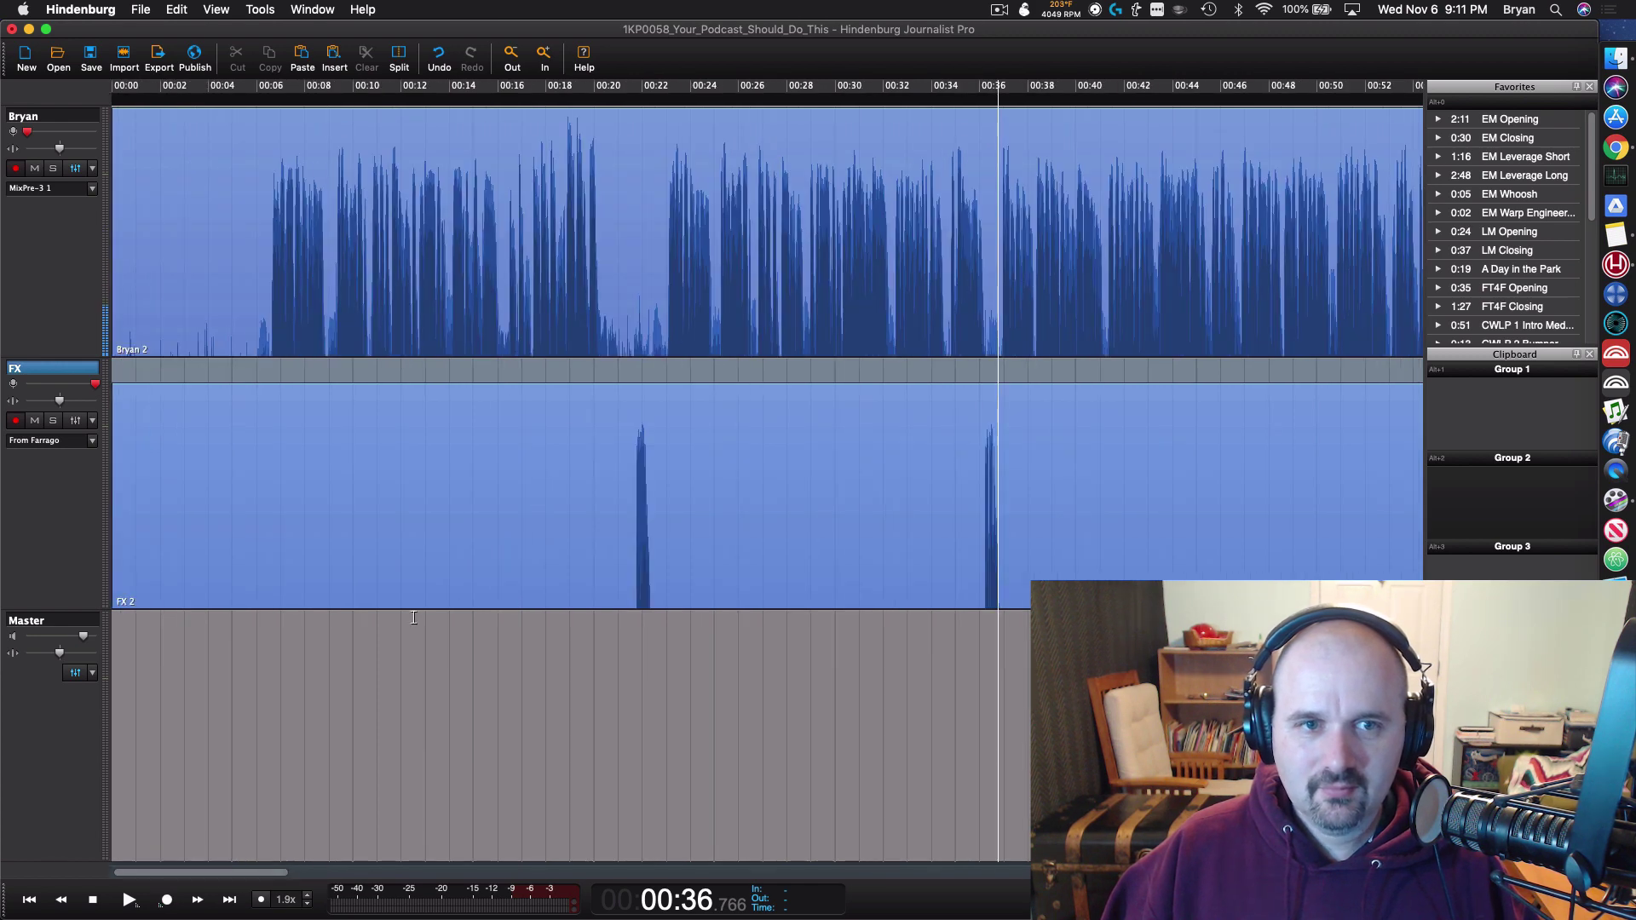
Step: Delete the opening six seconds of silence from both tracks so the voice starts at 0:00
{"action": "left_click", "coordinate": [270, 349]}
{"action": "key", "text": "space"}
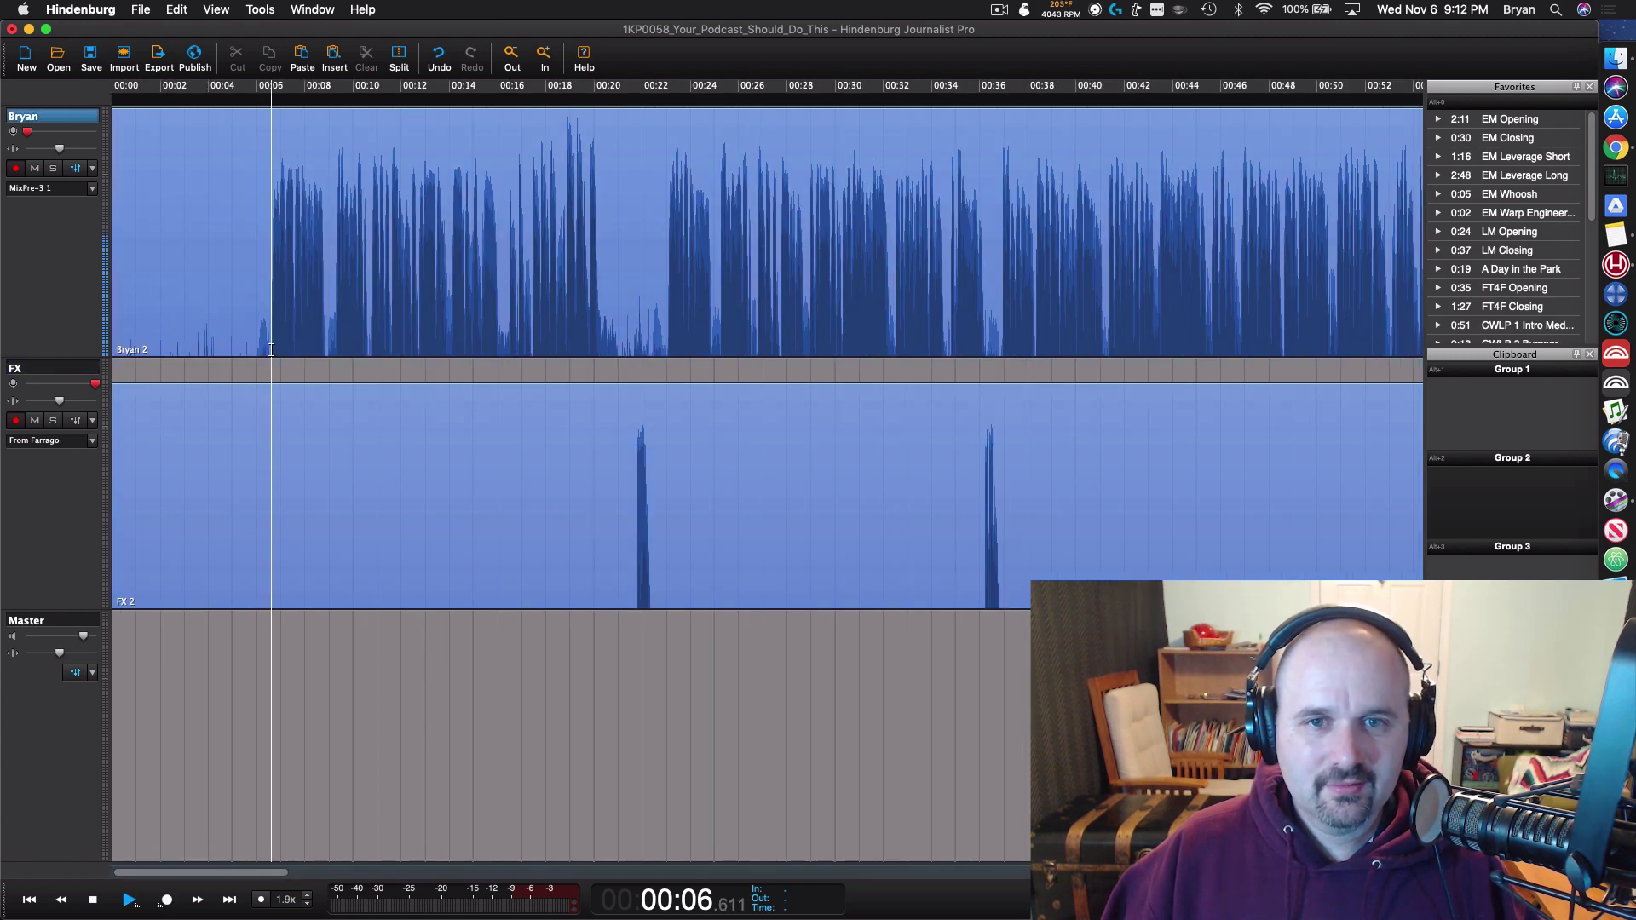
{"action": "left_click_drag", "start_coordinate": [271, 350], "coordinate": [114, 443]}
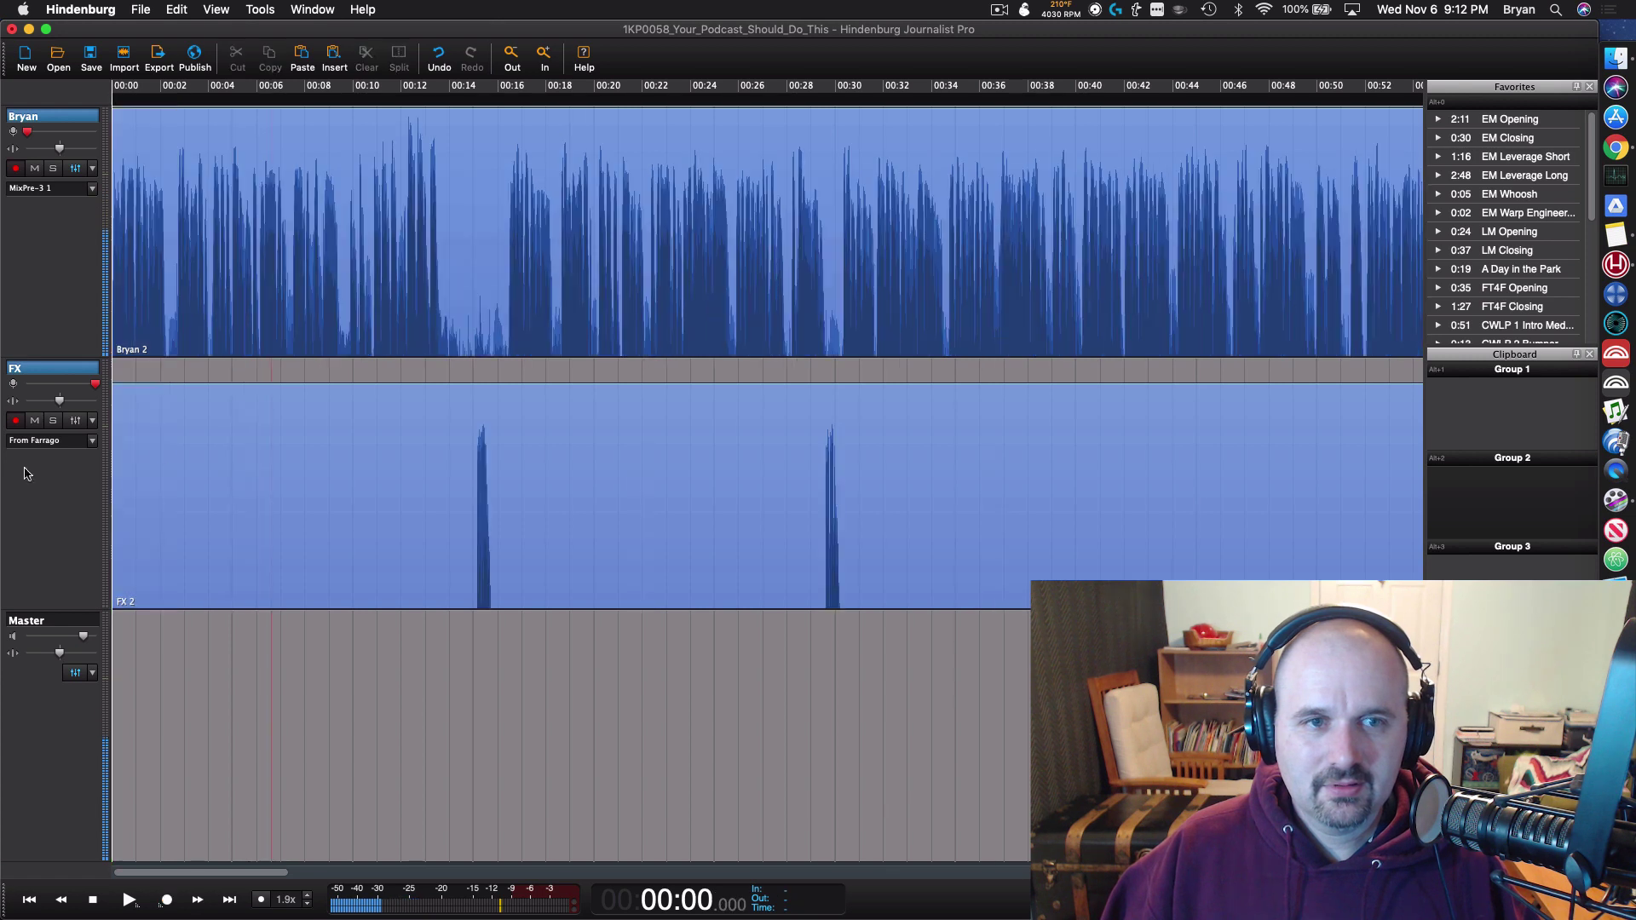
{"action": "key", "text": "BackSpace"}
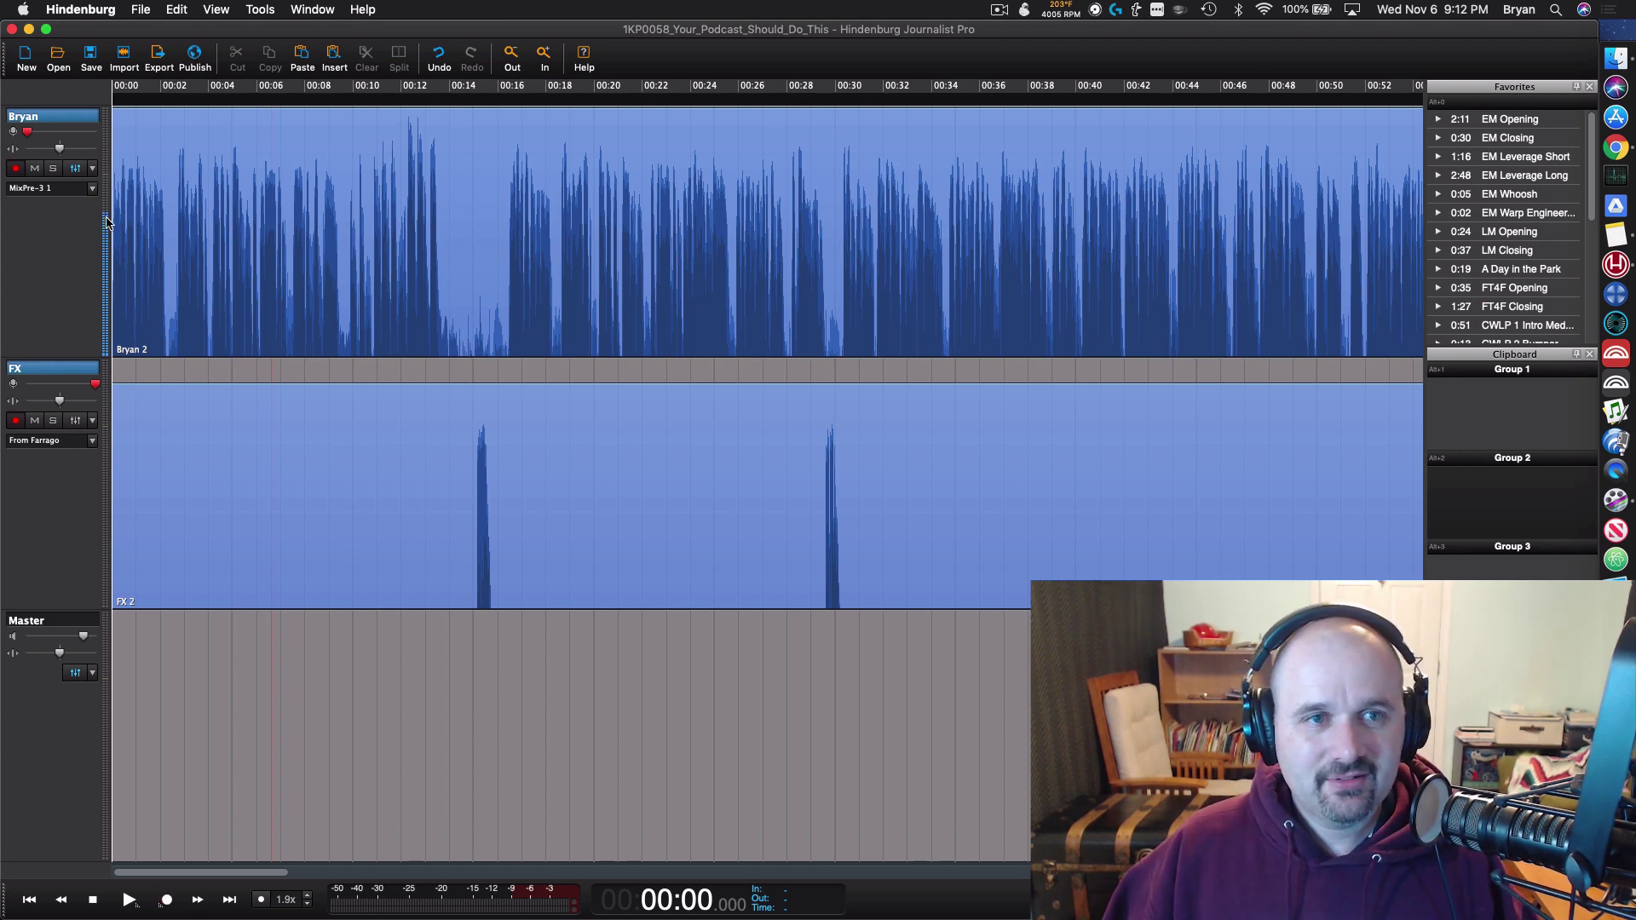
Step: Switch off RX 7 Mouth De-click on the Bryan track and review its Scheps Omni Channel settings
{"action": "left_click", "coordinate": [75, 169]}
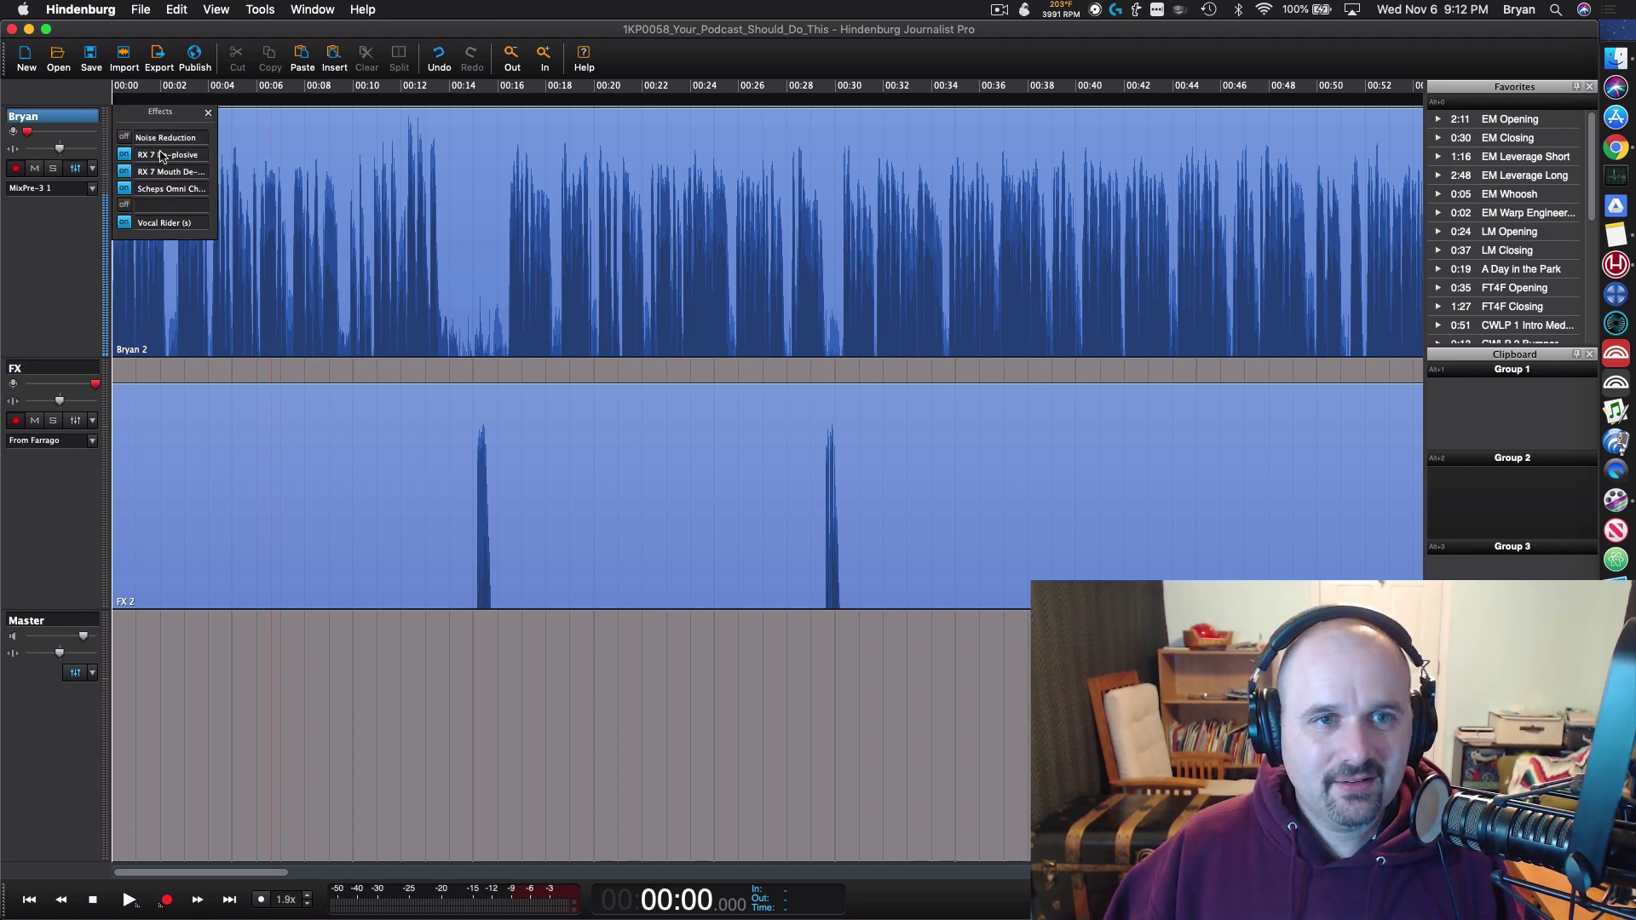
{"action": "left_click", "coordinate": [125, 171]}
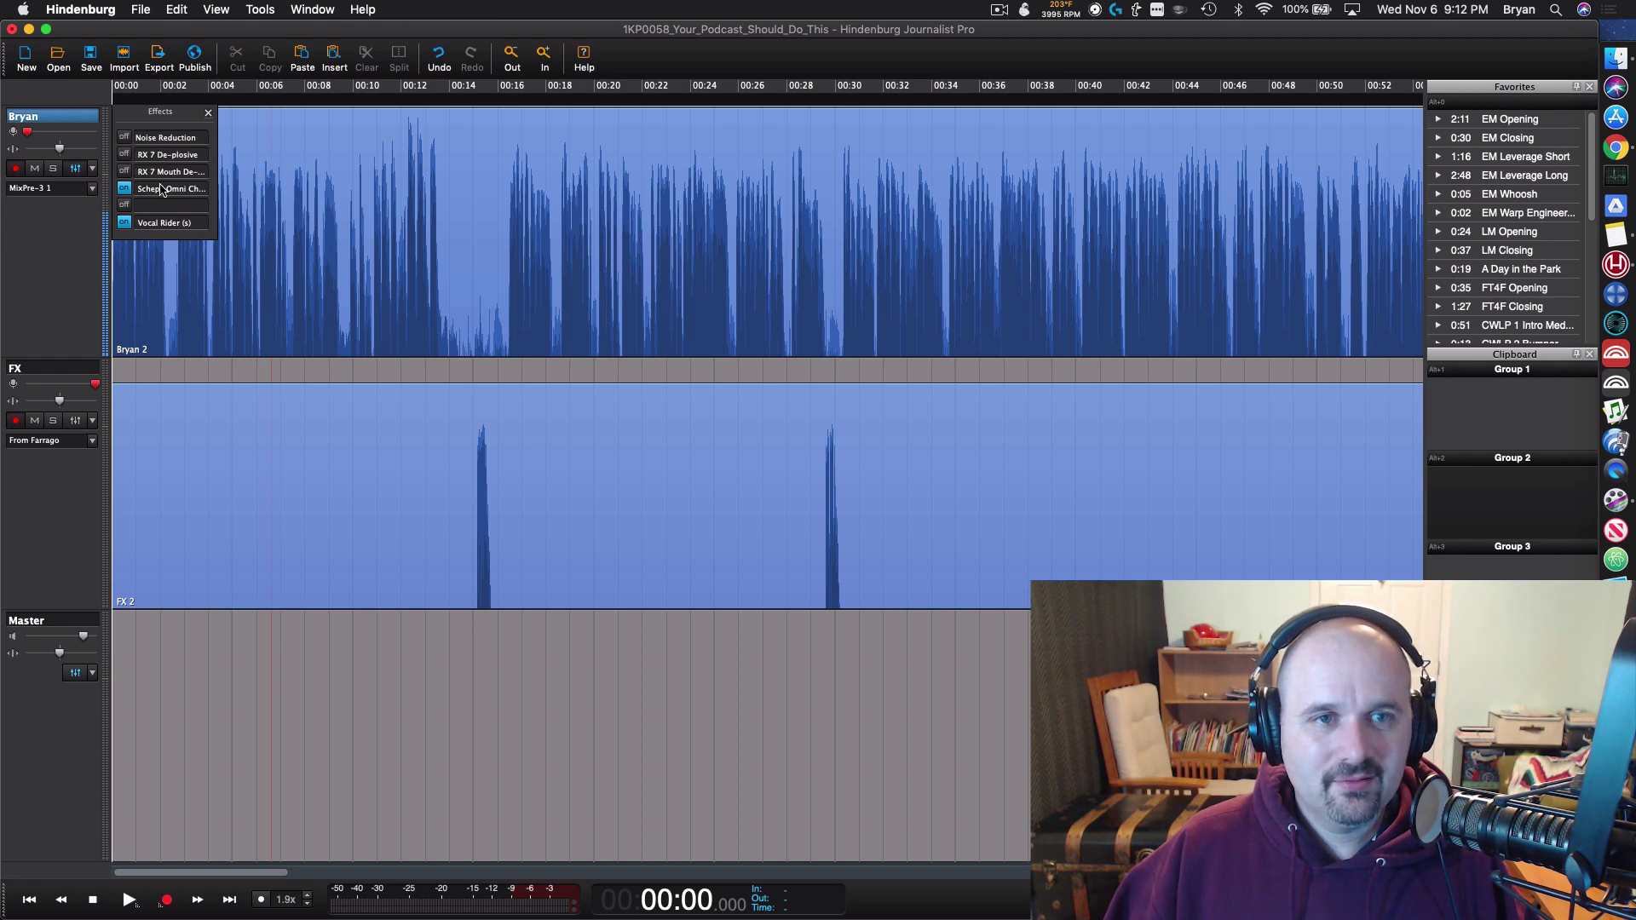
{"action": "left_click", "coordinate": [162, 188]}
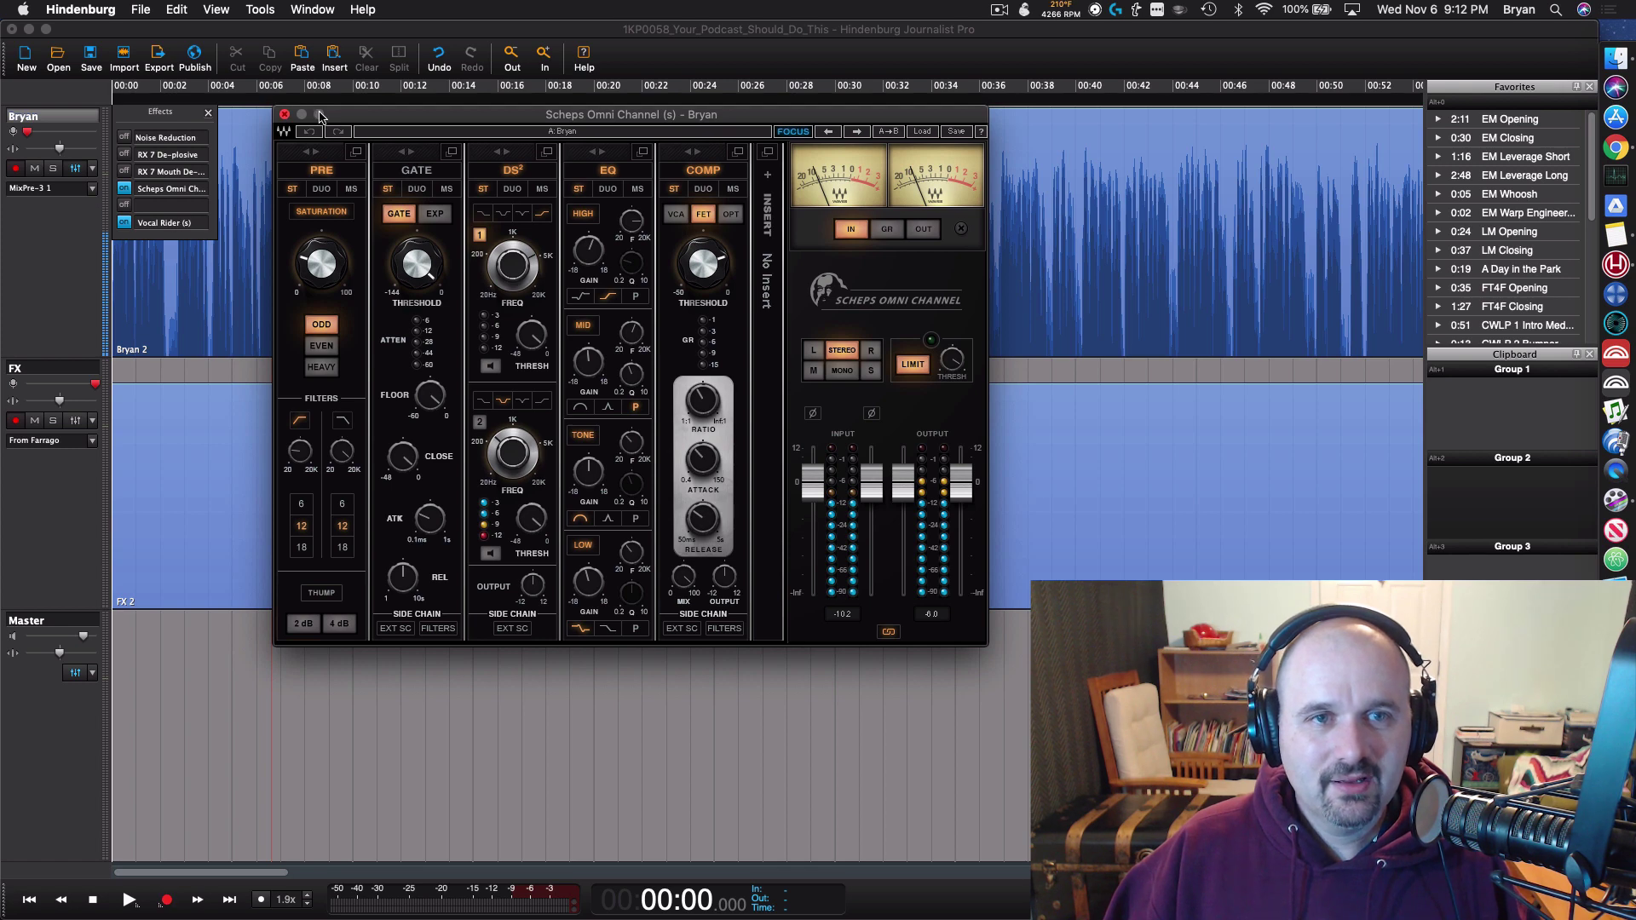
{"action": "left_click", "coordinate": [285, 115]}
{"action": "left_click", "coordinate": [208, 112]}
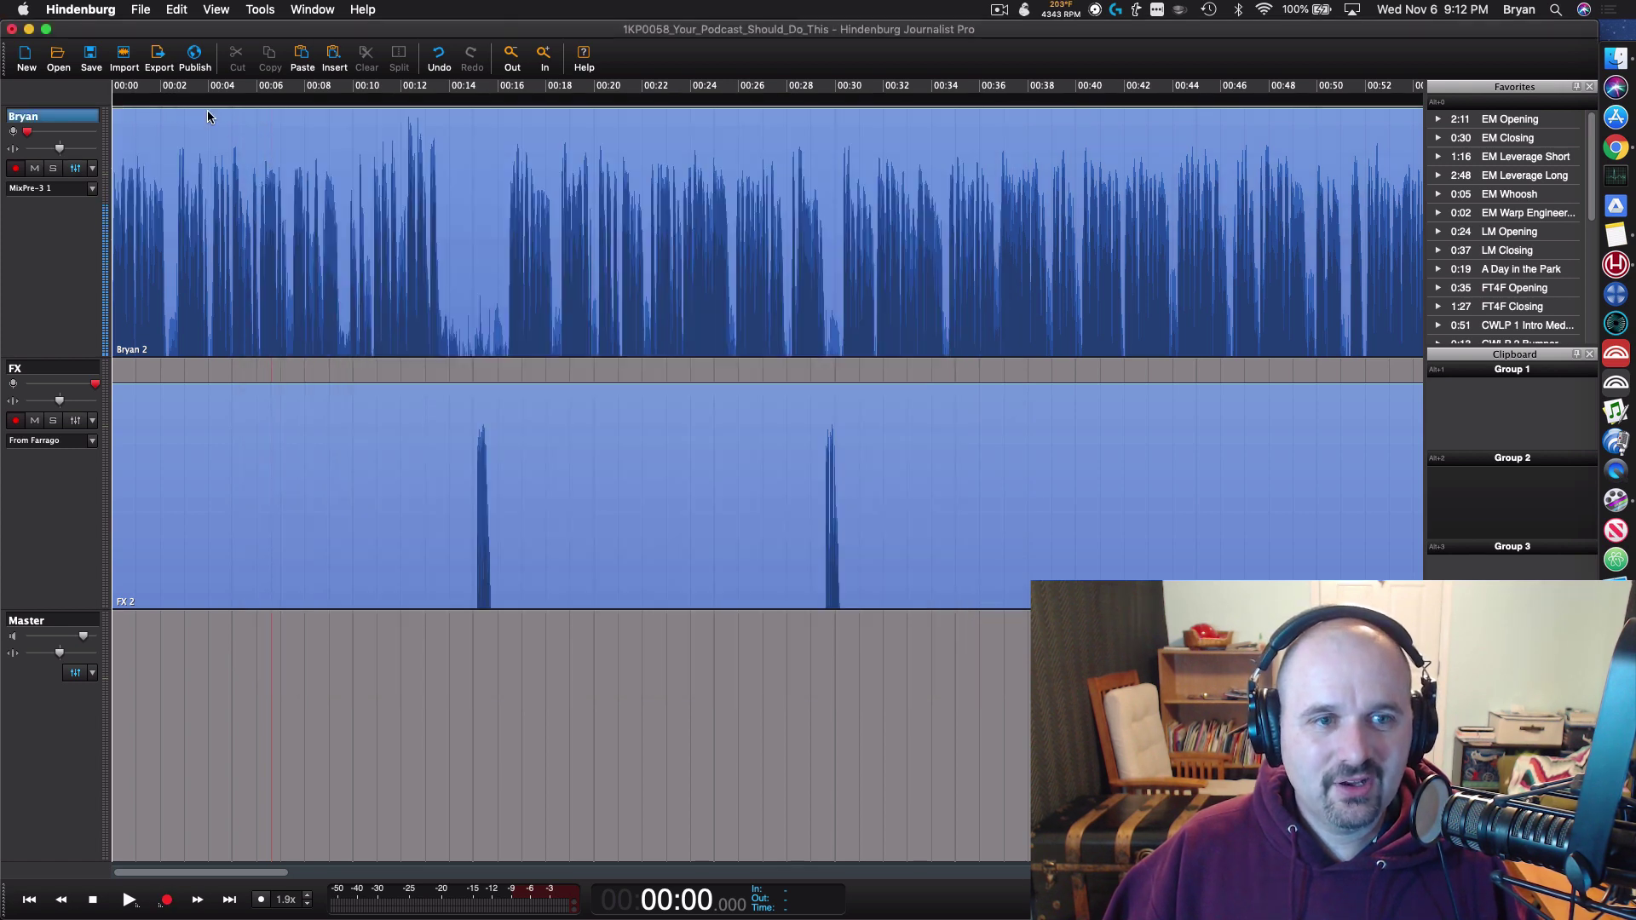
Step: Review the Master track's Ozone effects, then close its effects panel
{"action": "left_click", "coordinate": [19, 404]}
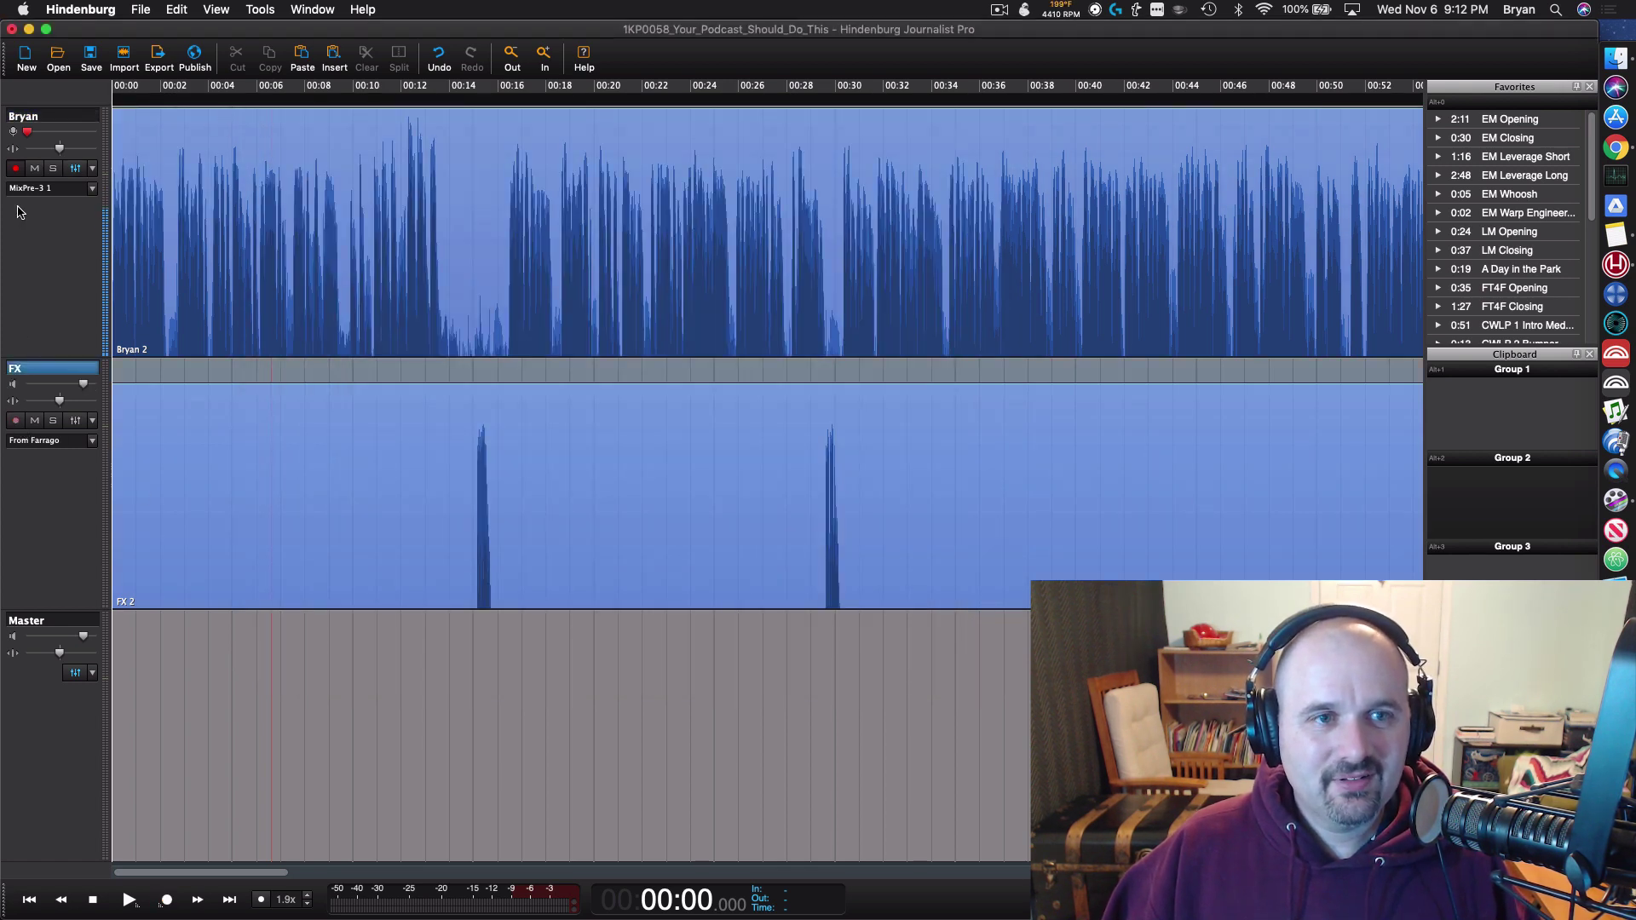
{"action": "left_click", "coordinate": [75, 673]}
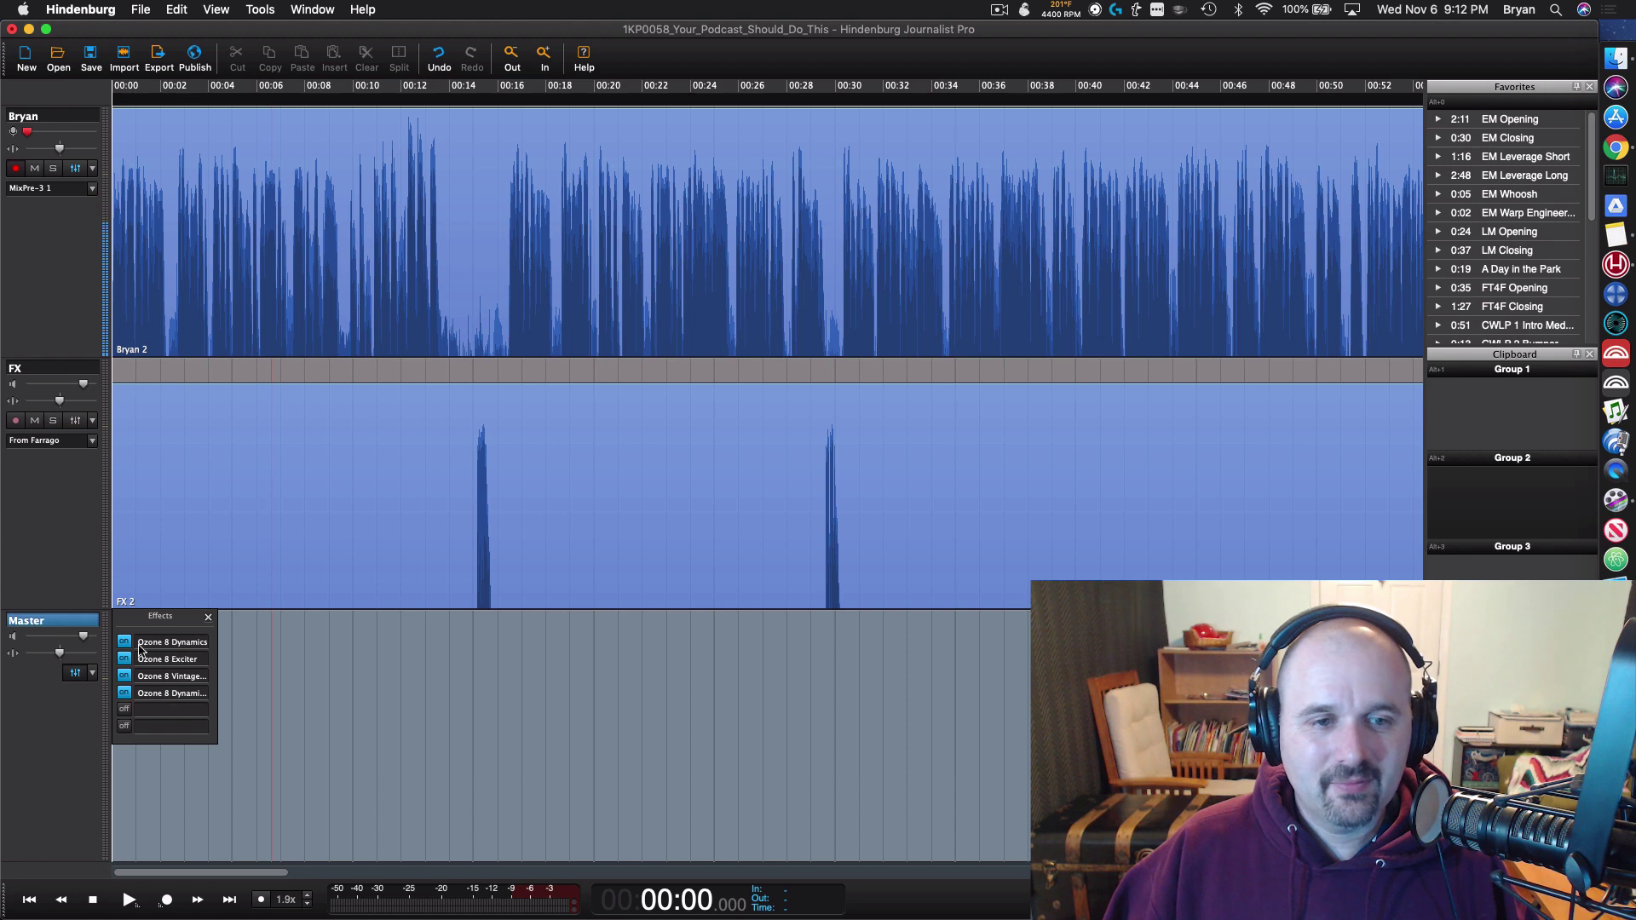
{"action": "left_click", "coordinate": [208, 617]}
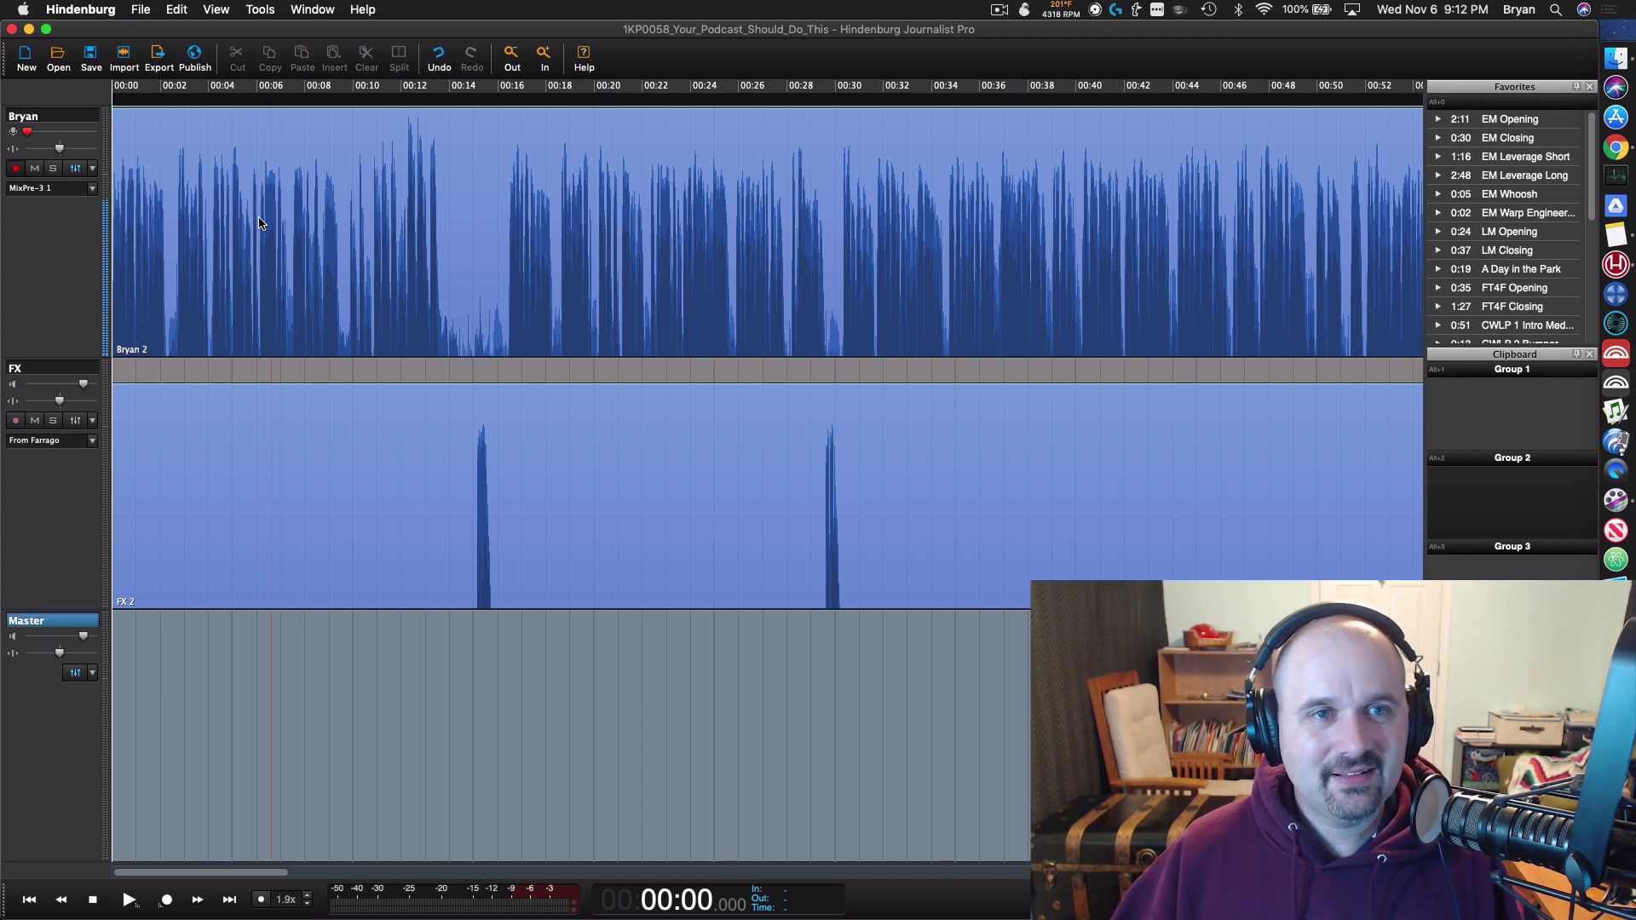
Step: From File > Publish, tick the 1,000 Podcasters (libsyn) destination for publishing
{"action": "left_click", "coordinate": [140, 9]}
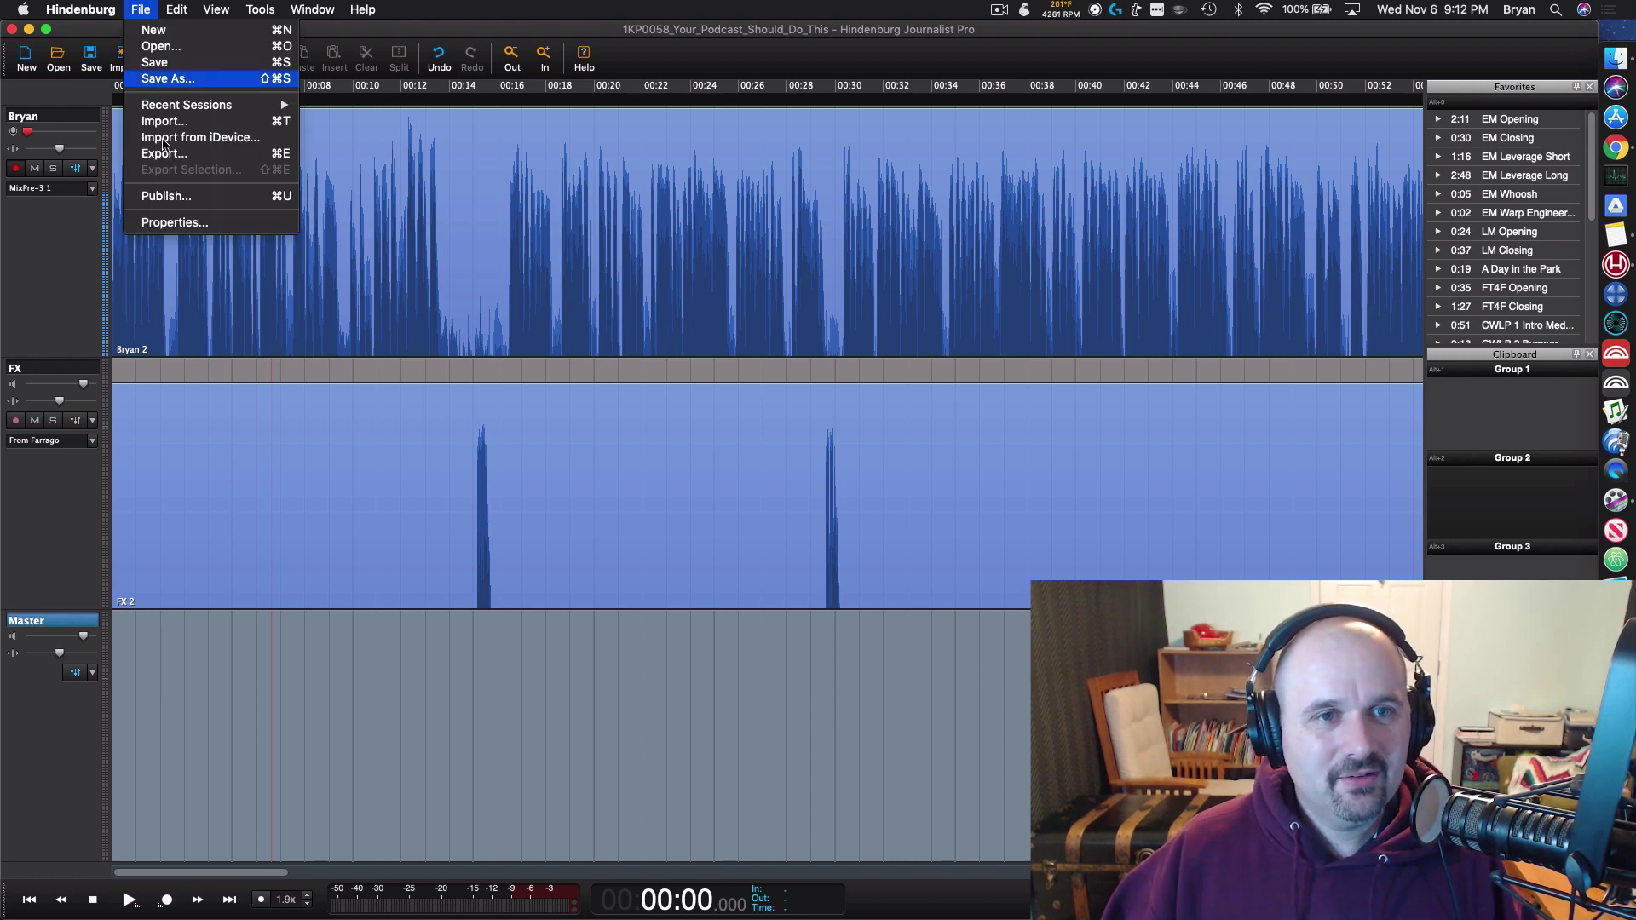
{"action": "left_click", "coordinate": [166, 196]}
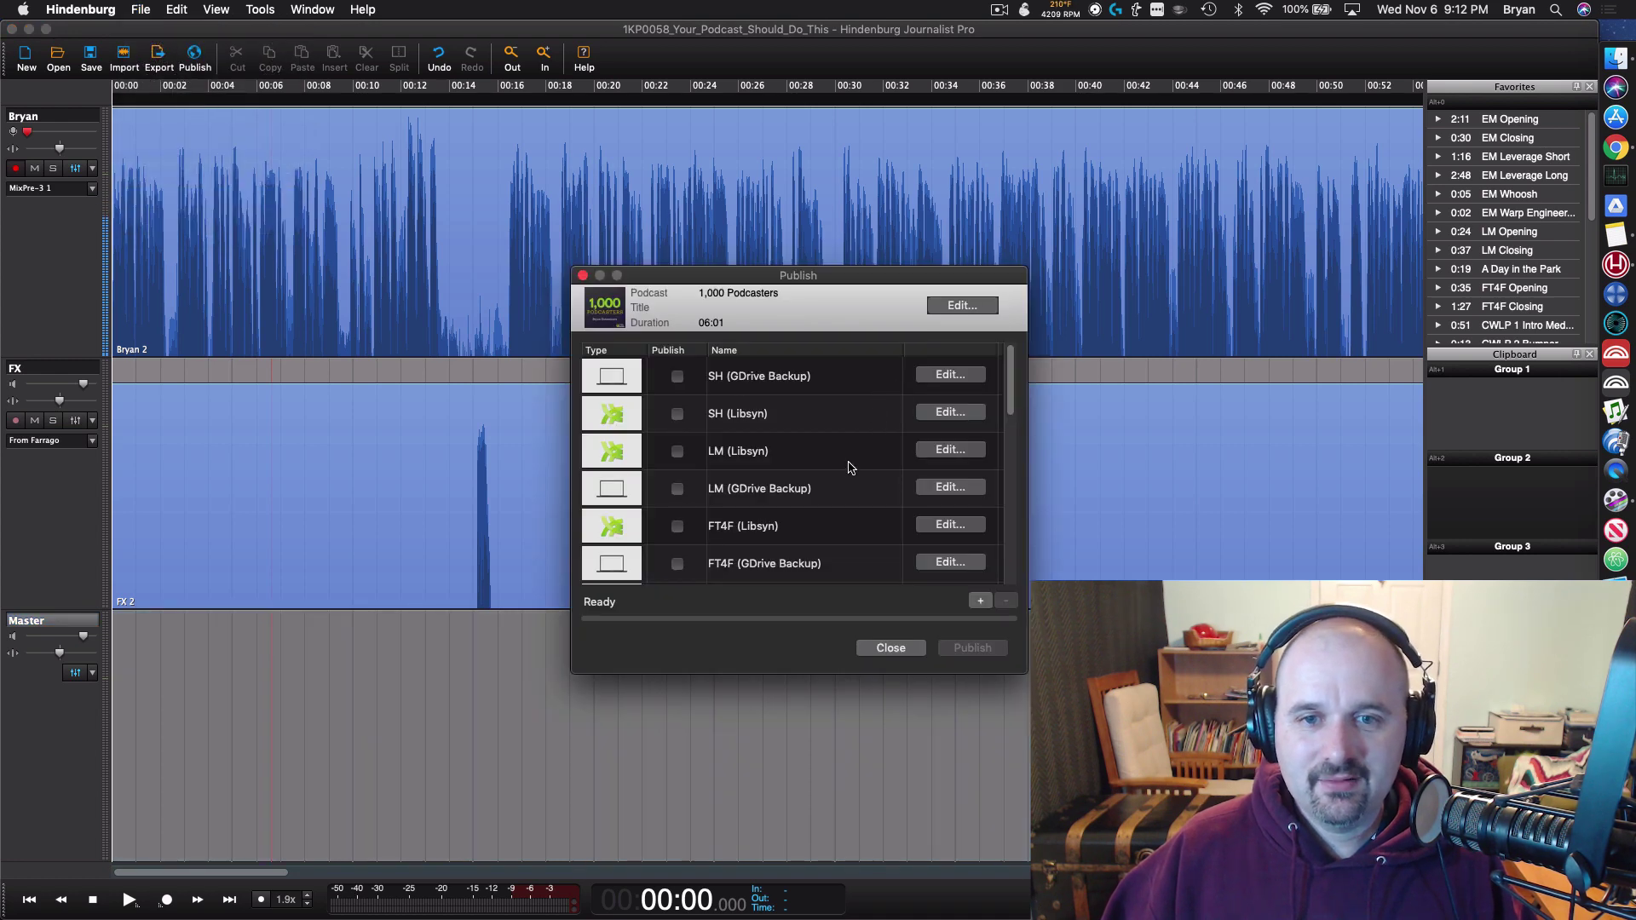
{"action": "scroll", "coordinate": [1007, 408], "scroll_direction": "down", "scroll_amount": 10}
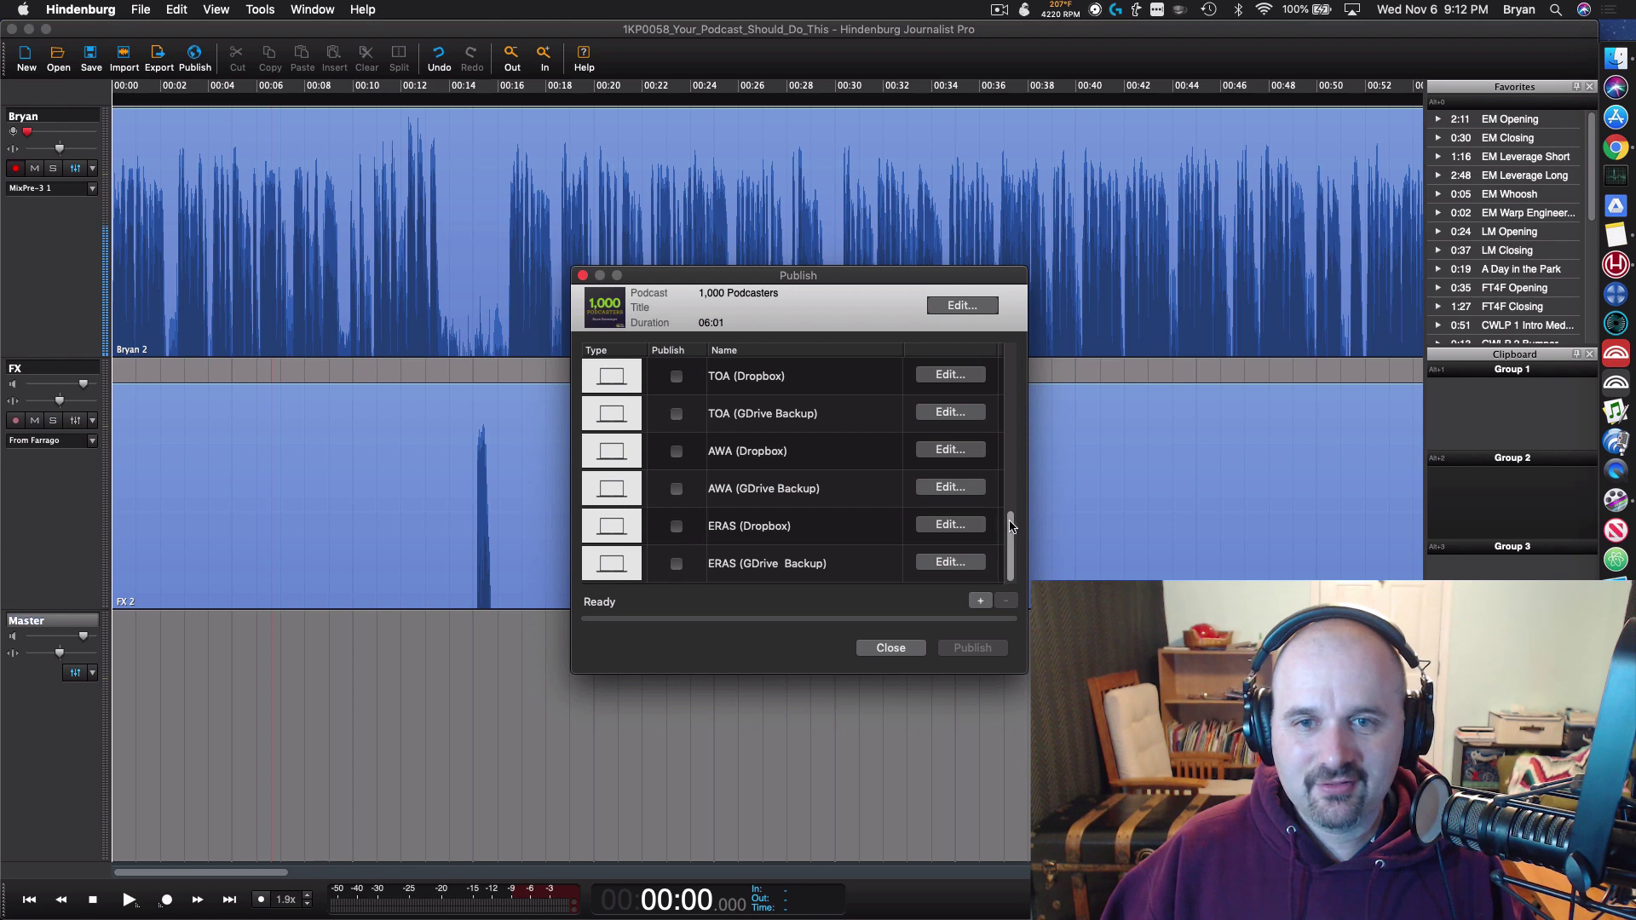
{"action": "scroll", "coordinate": [1012, 499], "scroll_direction": "up", "scroll_amount": 2}
{"action": "scroll", "coordinate": [801, 507], "scroll_direction": "up", "scroll_amount": 3}
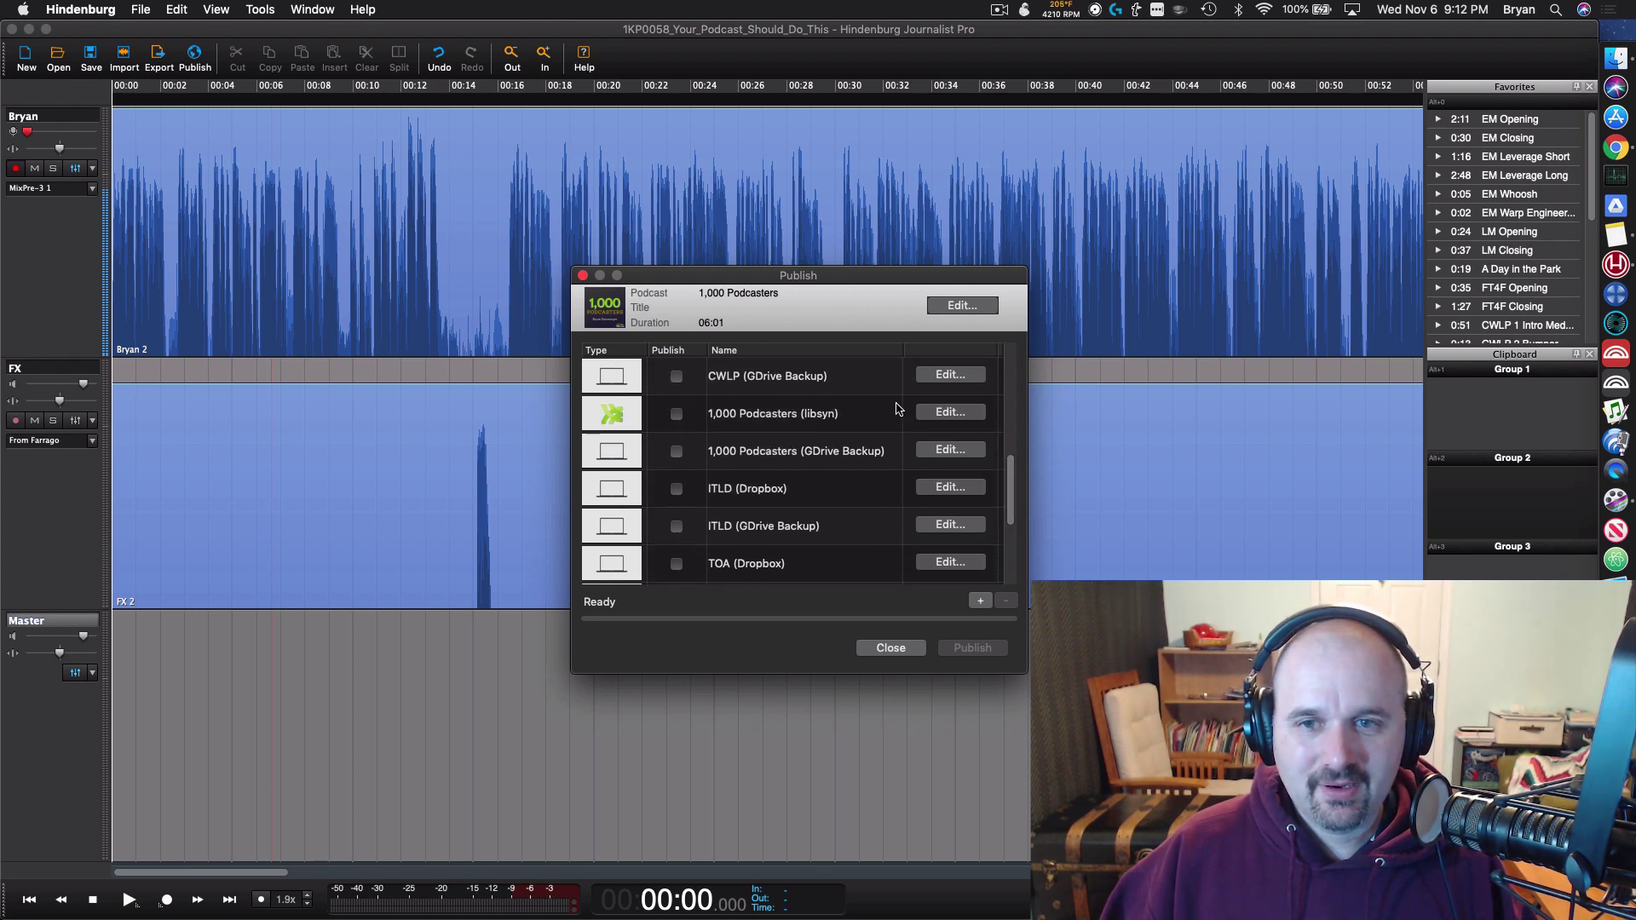
{"action": "left_click", "coordinate": [676, 414]}
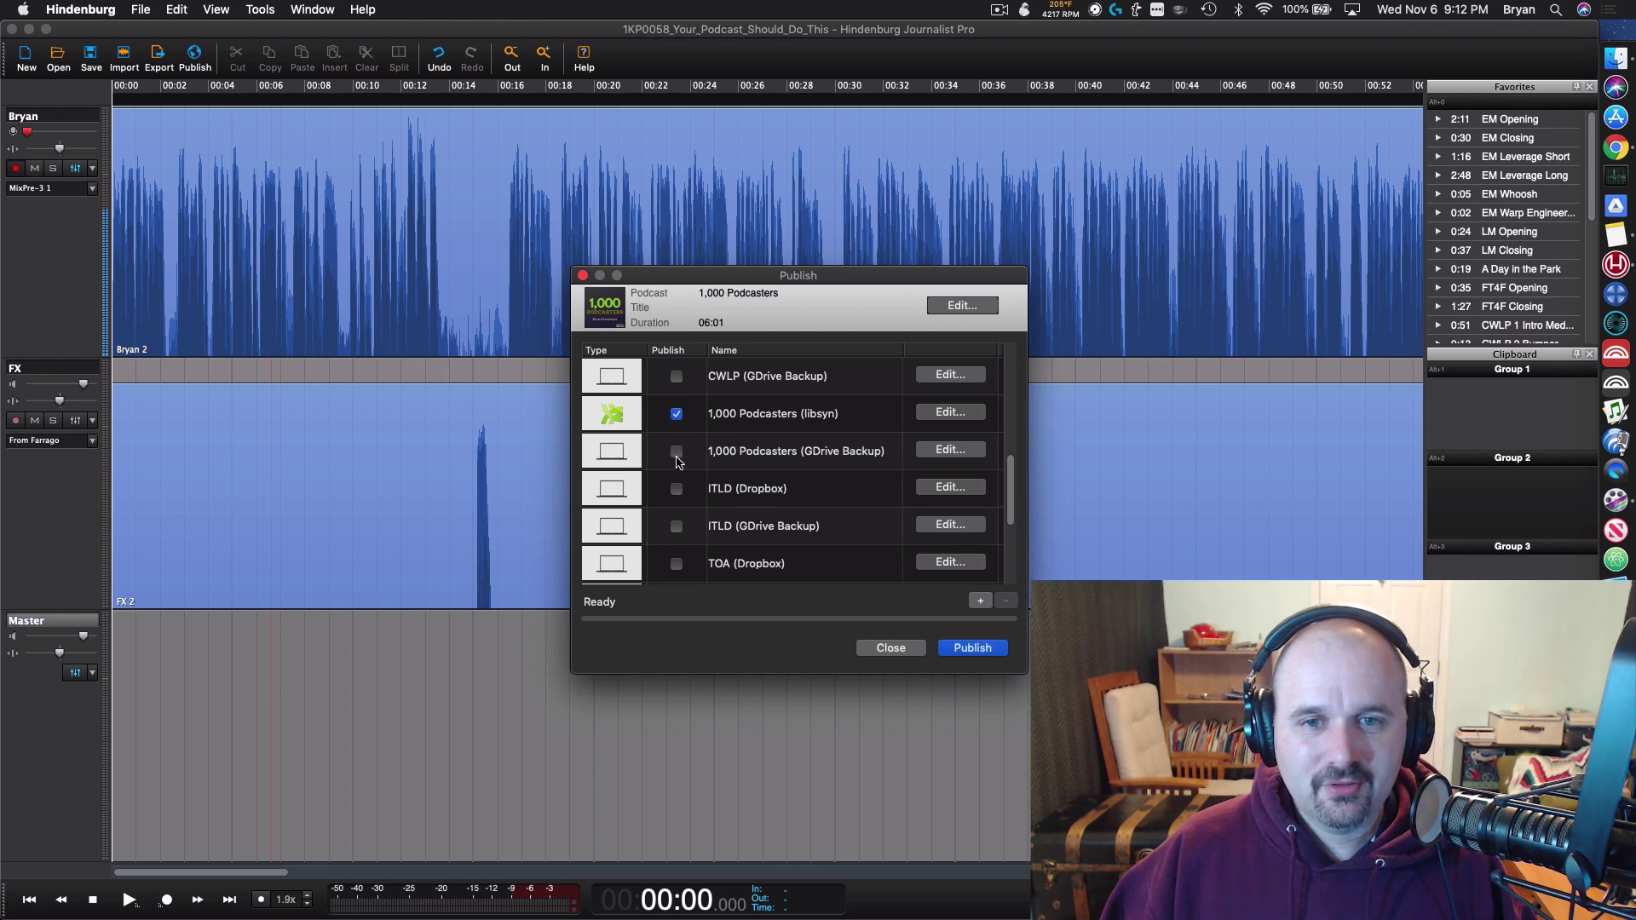
Step: Copy the episode title from the notes into the episode properties' name field
{"action": "left_click", "coordinate": [961, 307]}
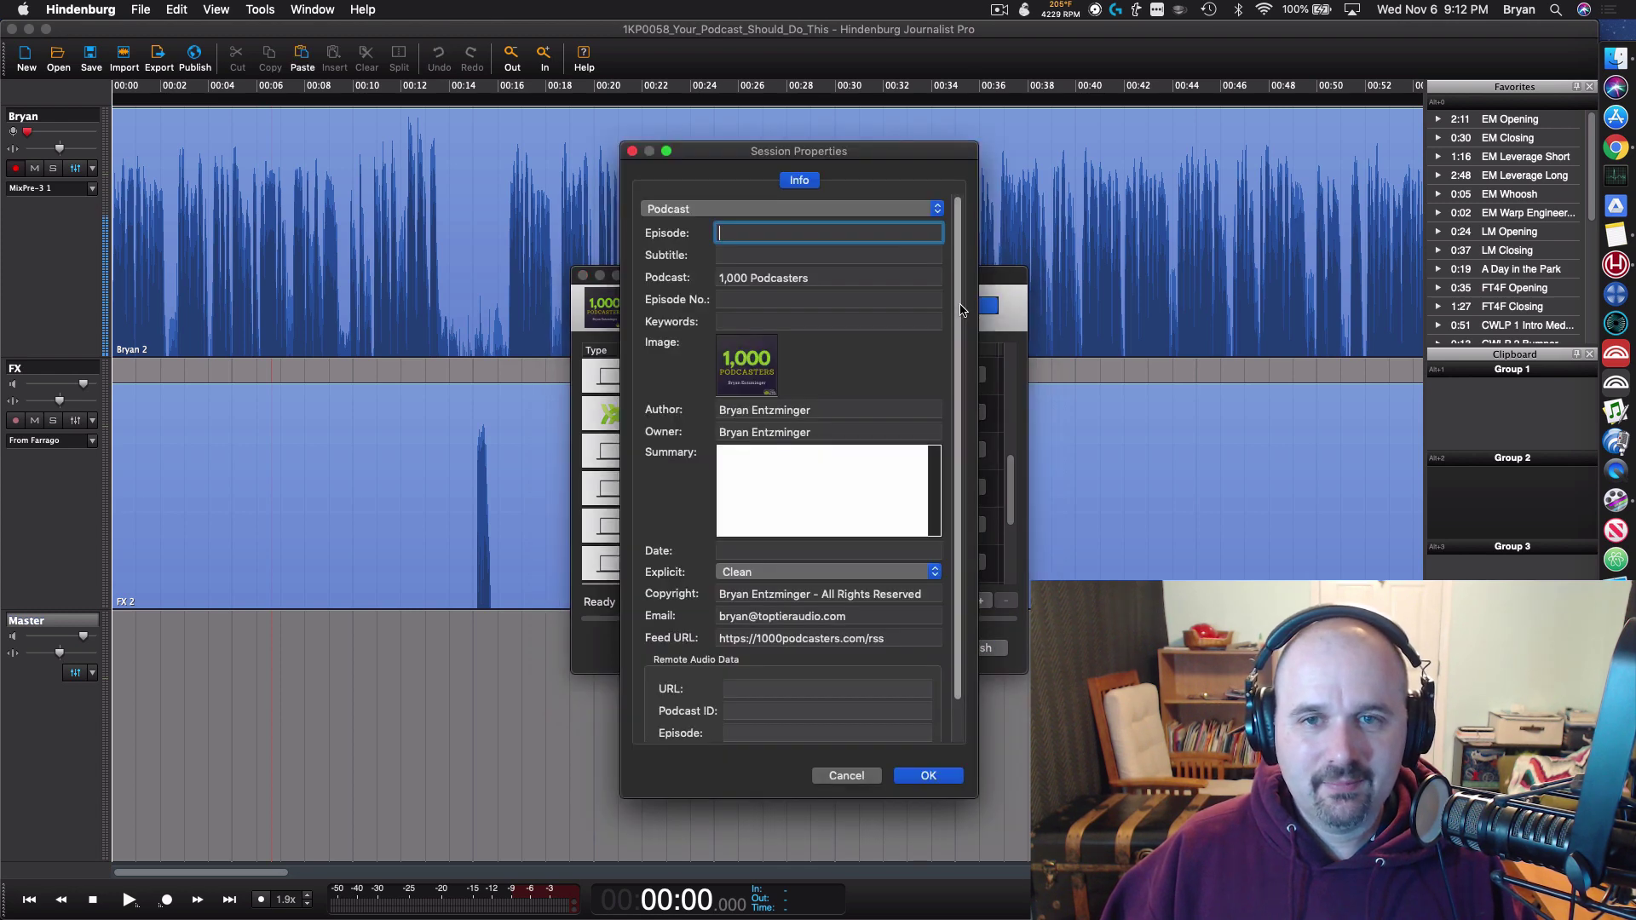
{"action": "key", "text": "super+Tab"}
{"action": "key", "text": "super+Tab"}
{"action": "key", "text": "super+Tab"}
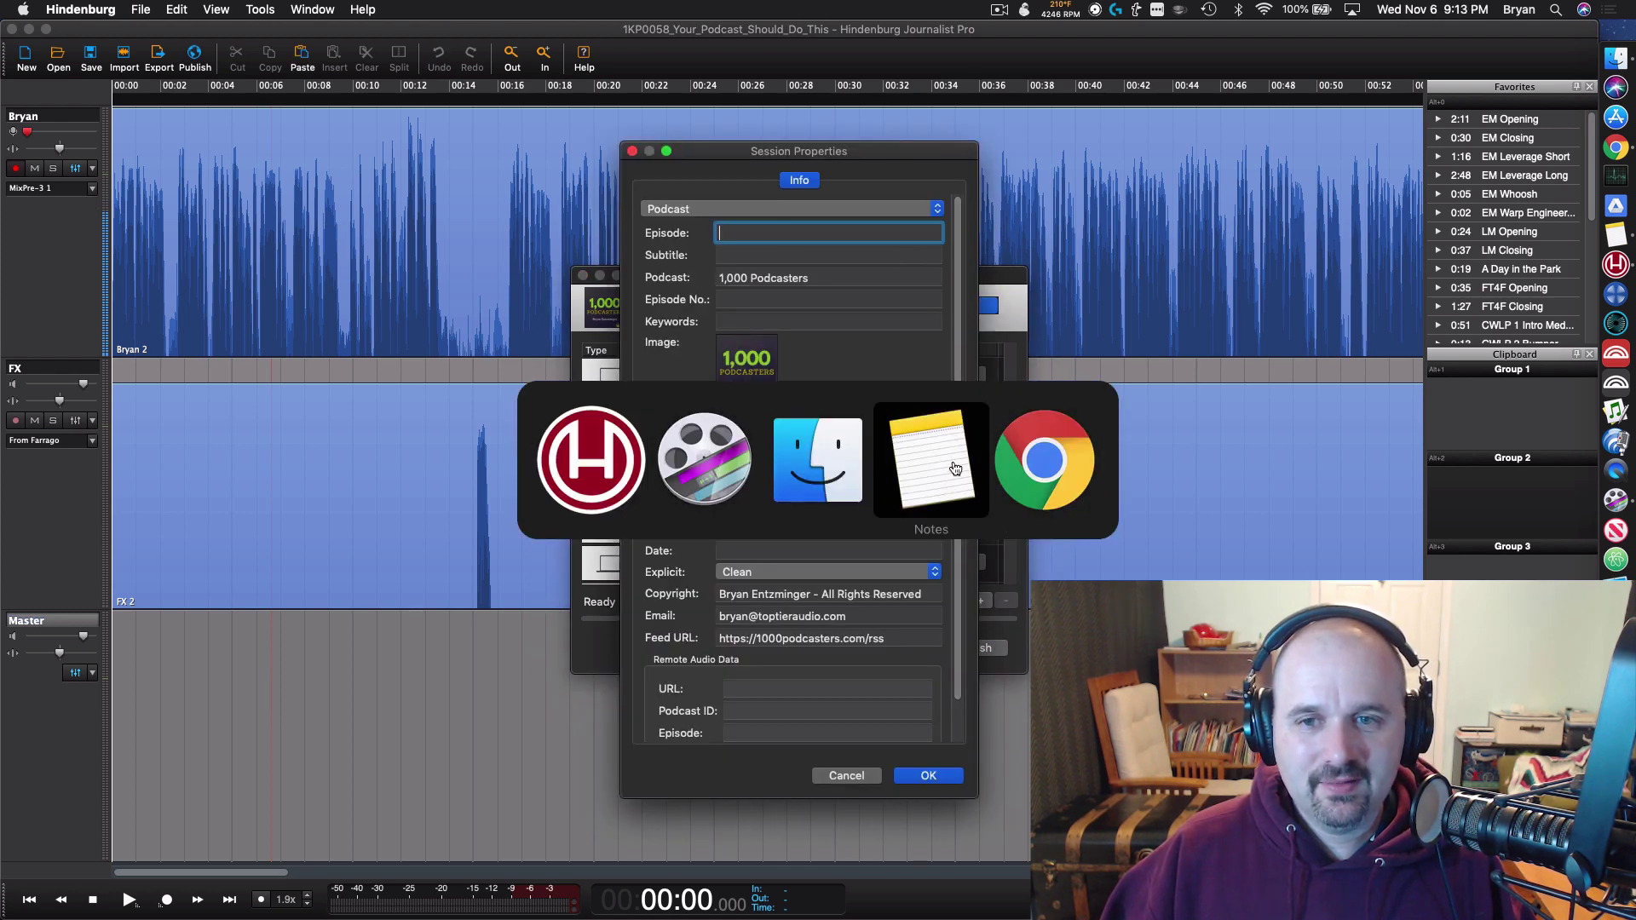
{"action": "scroll", "coordinate": [977, 341], "scroll_direction": "up", "scroll_amount": 15}
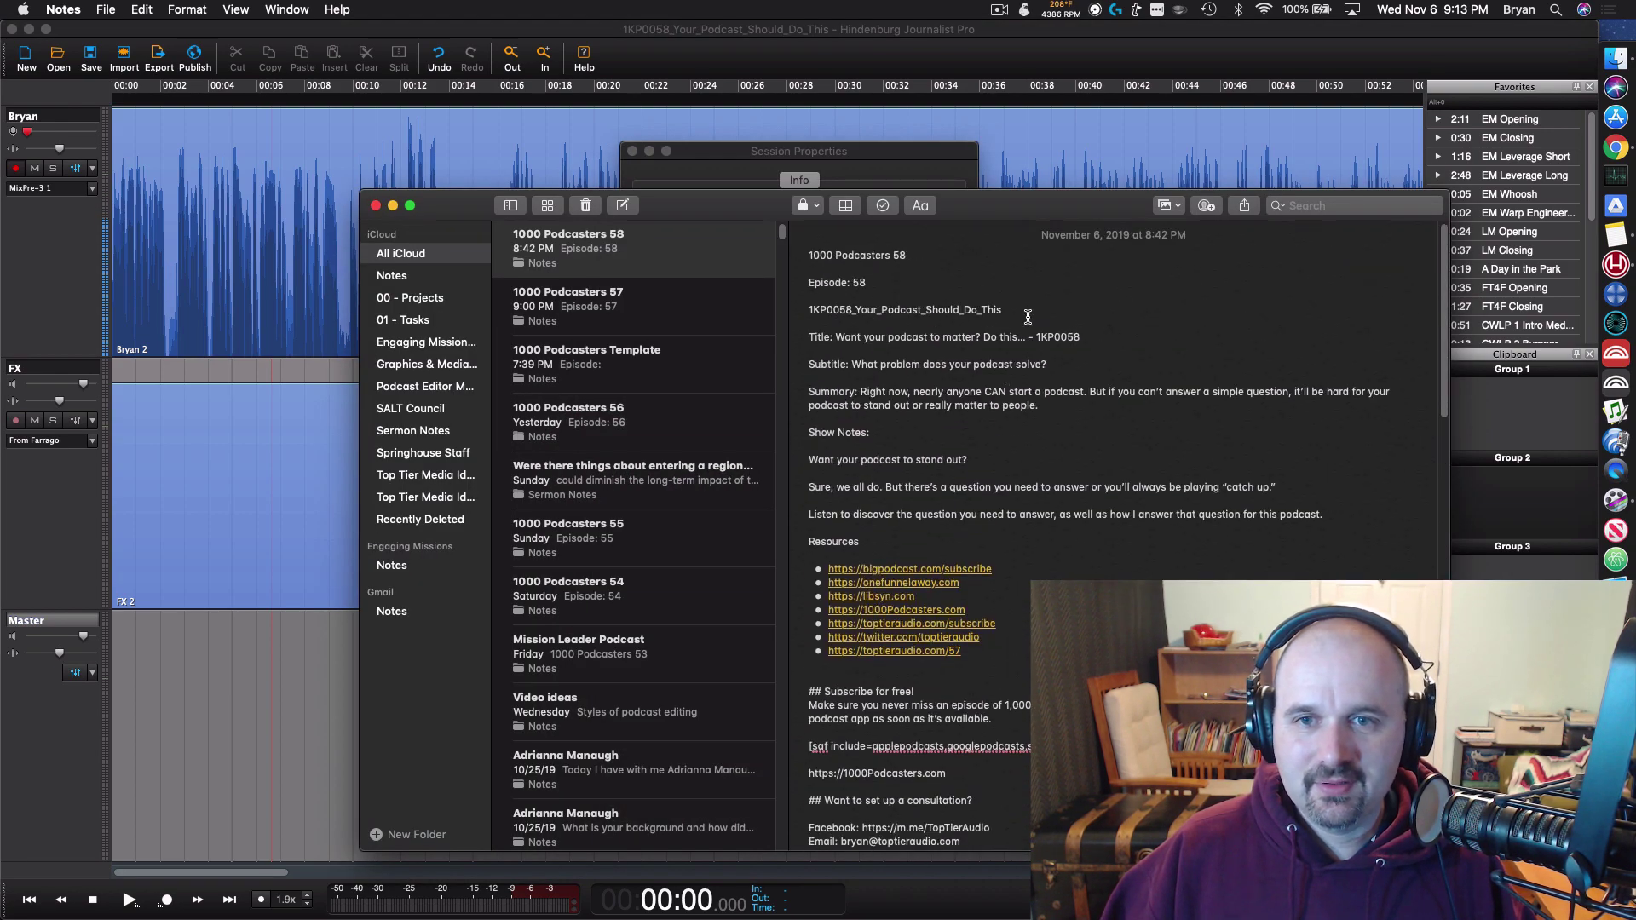
{"action": "left_click_drag", "start_coordinate": [1075, 337], "coordinate": [860, 339]}
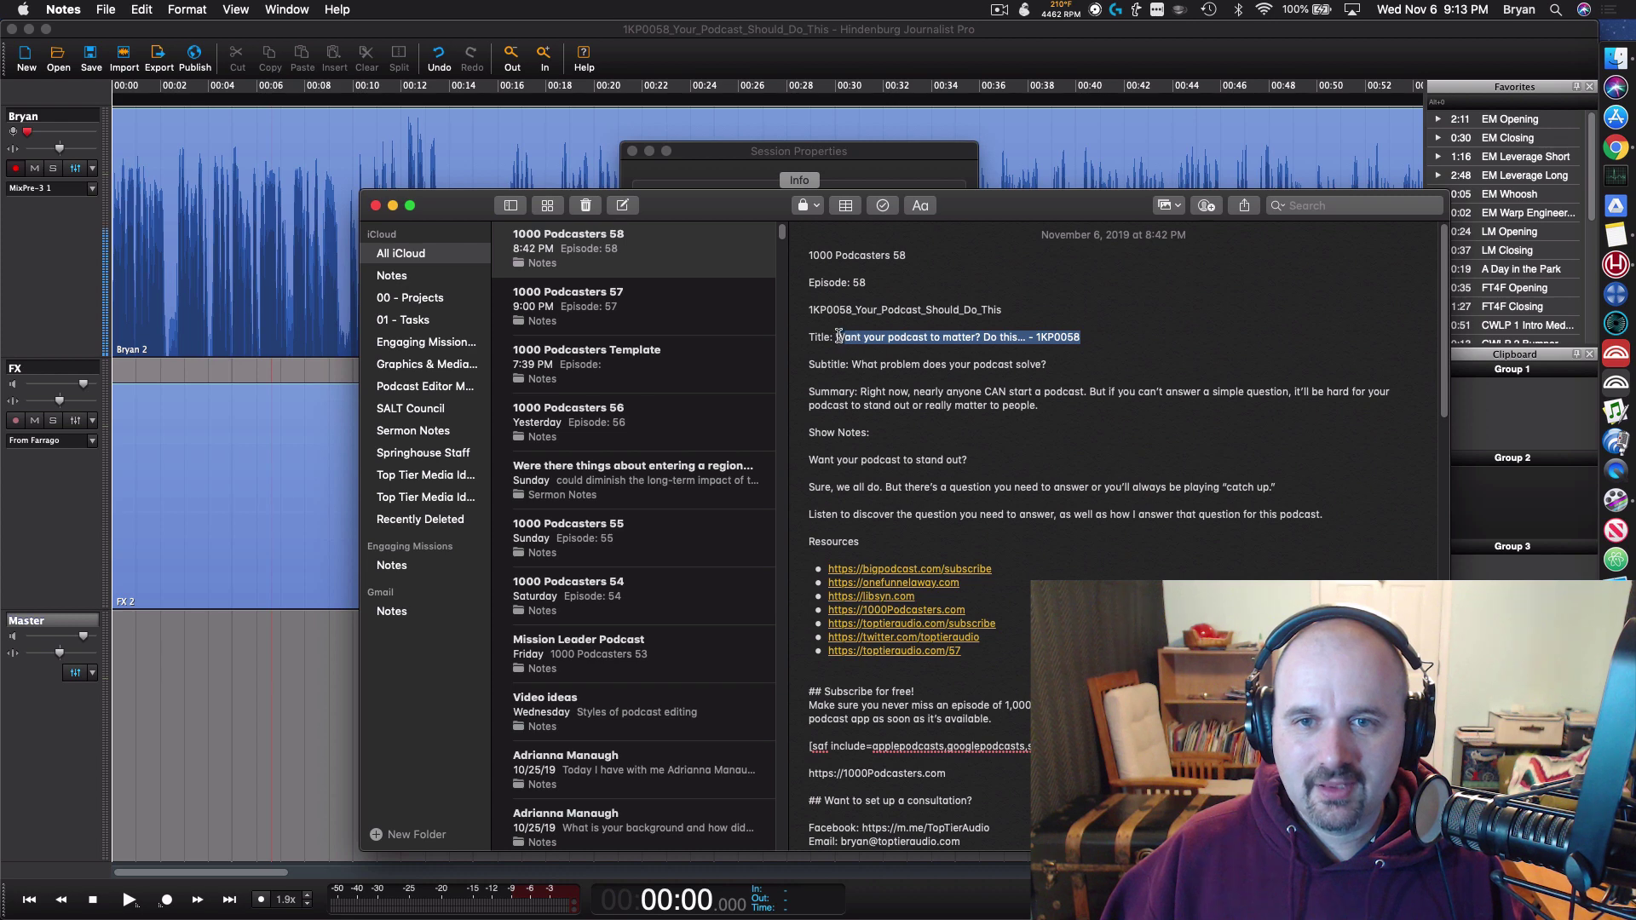
{"action": "key", "text": "super+c"}
{"action": "key", "text": "super+Tab"}
{"action": "key", "text": "super+v"}
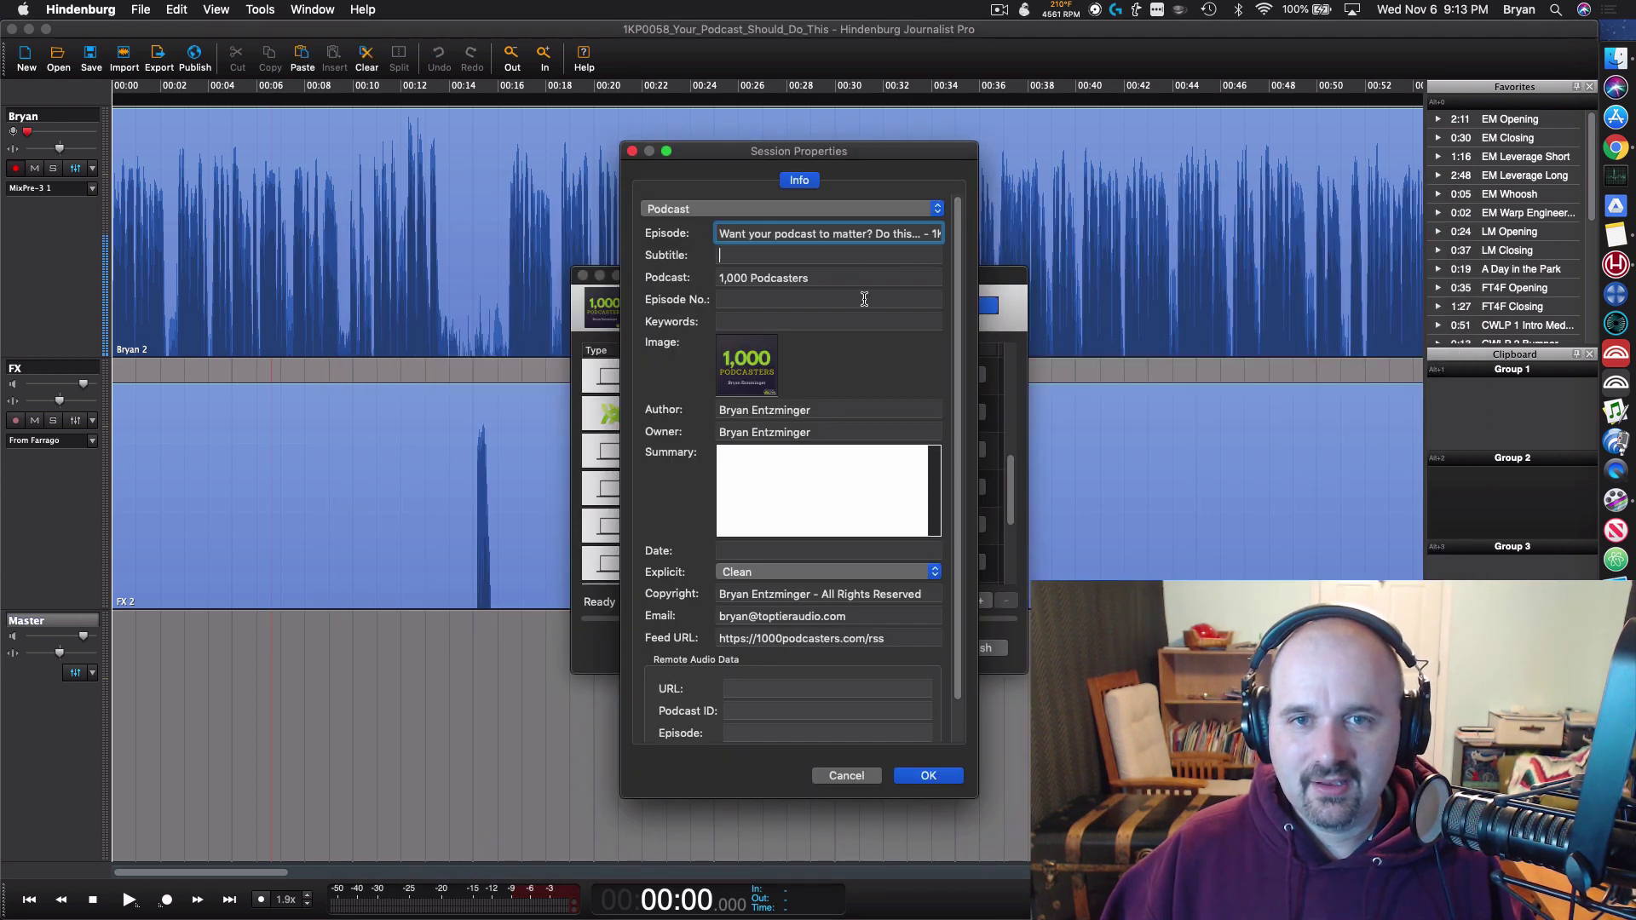
{"action": "key", "text": "Tab"}
Step: Paste the subtitle from the notes and set the episode number to 58
{"action": "key", "text": "super+Tab"}
{"action": "left_click_drag", "start_coordinate": [1047, 364], "coordinate": [858, 364]}
{"action": "key", "text": "super+c"}
{"action": "key", "text": "super+Tab"}
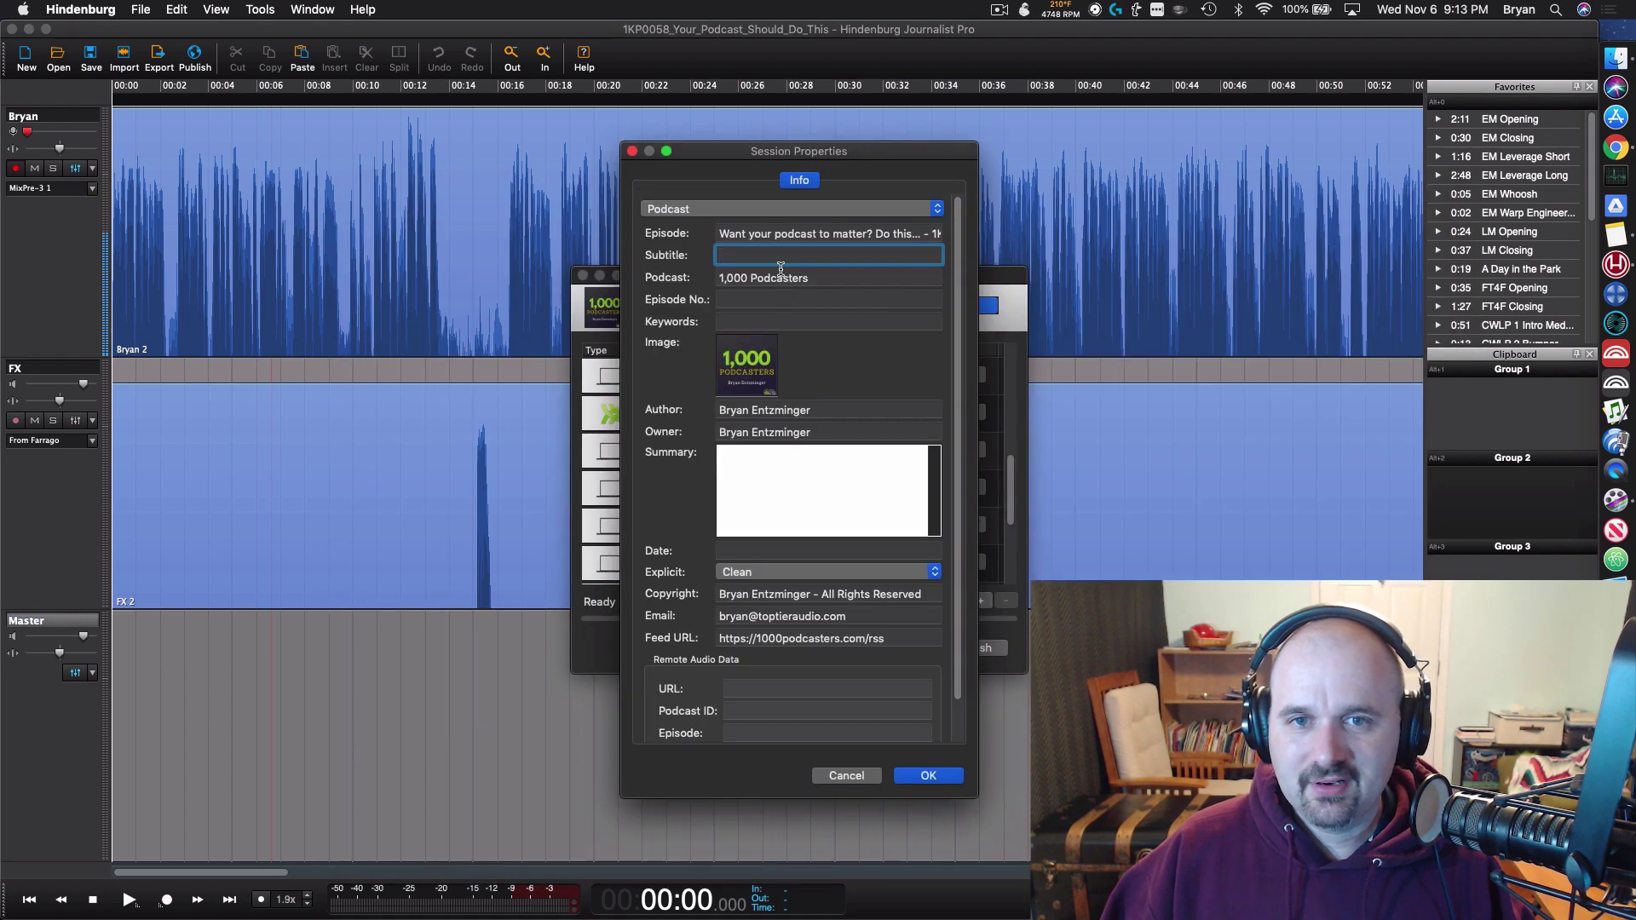
{"action": "key", "text": "super+v"}
{"action": "key", "text": "Tab"}
{"action": "key", "text": "super+Tab"}
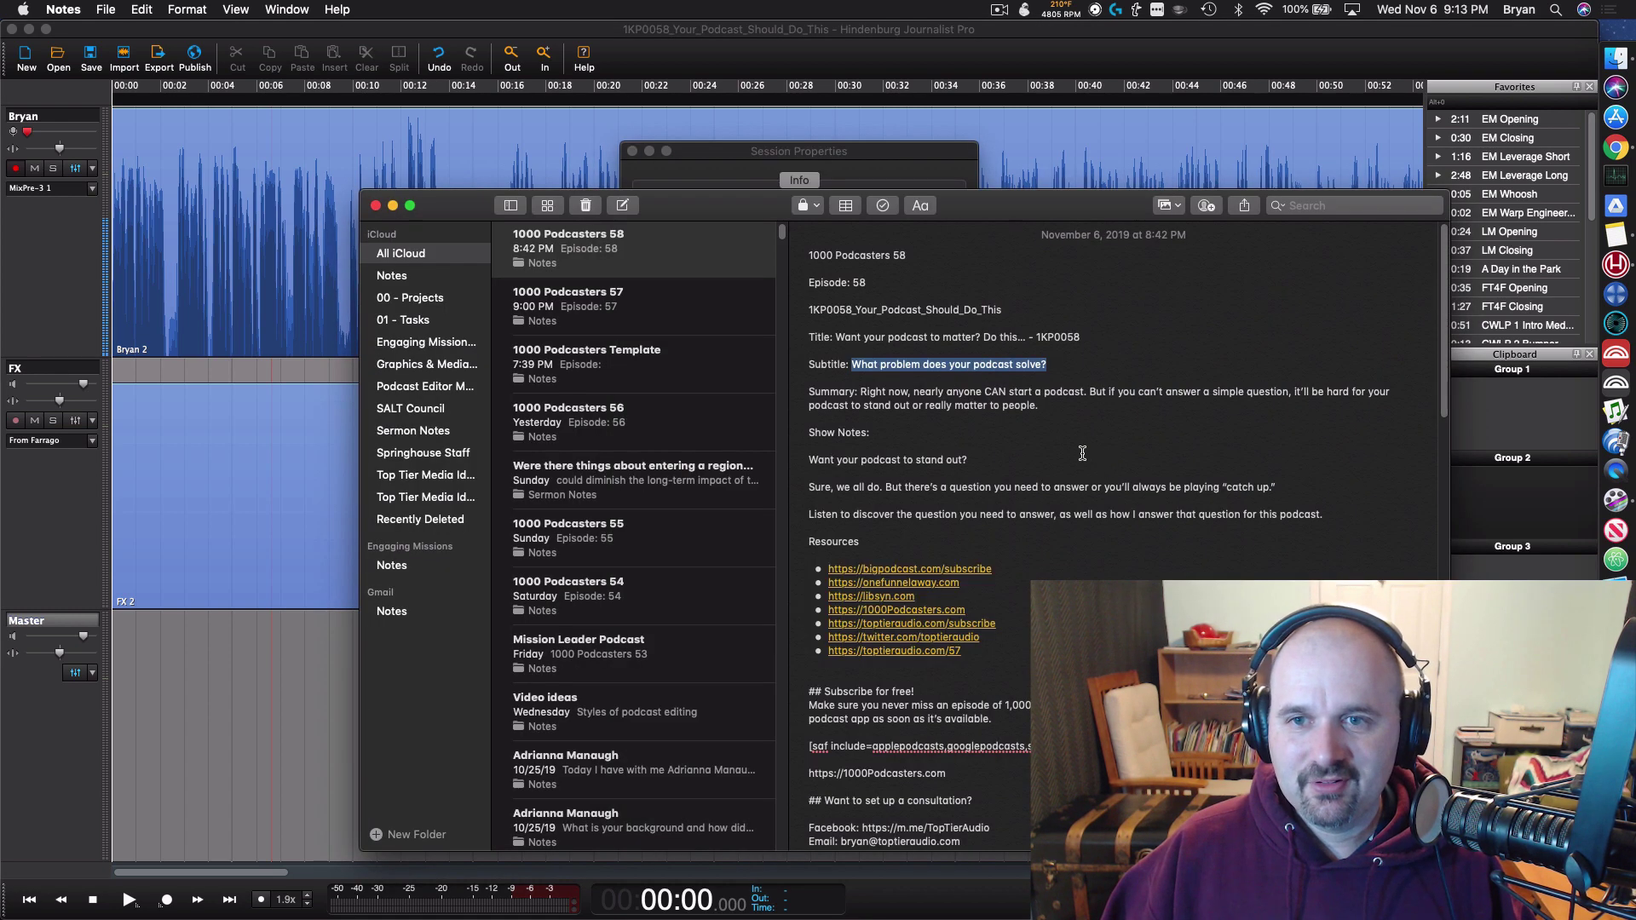
{"action": "key", "text": "super+Tab"}
{"action": "type", "text": "58"}
{"action": "key", "text": "Tab"}
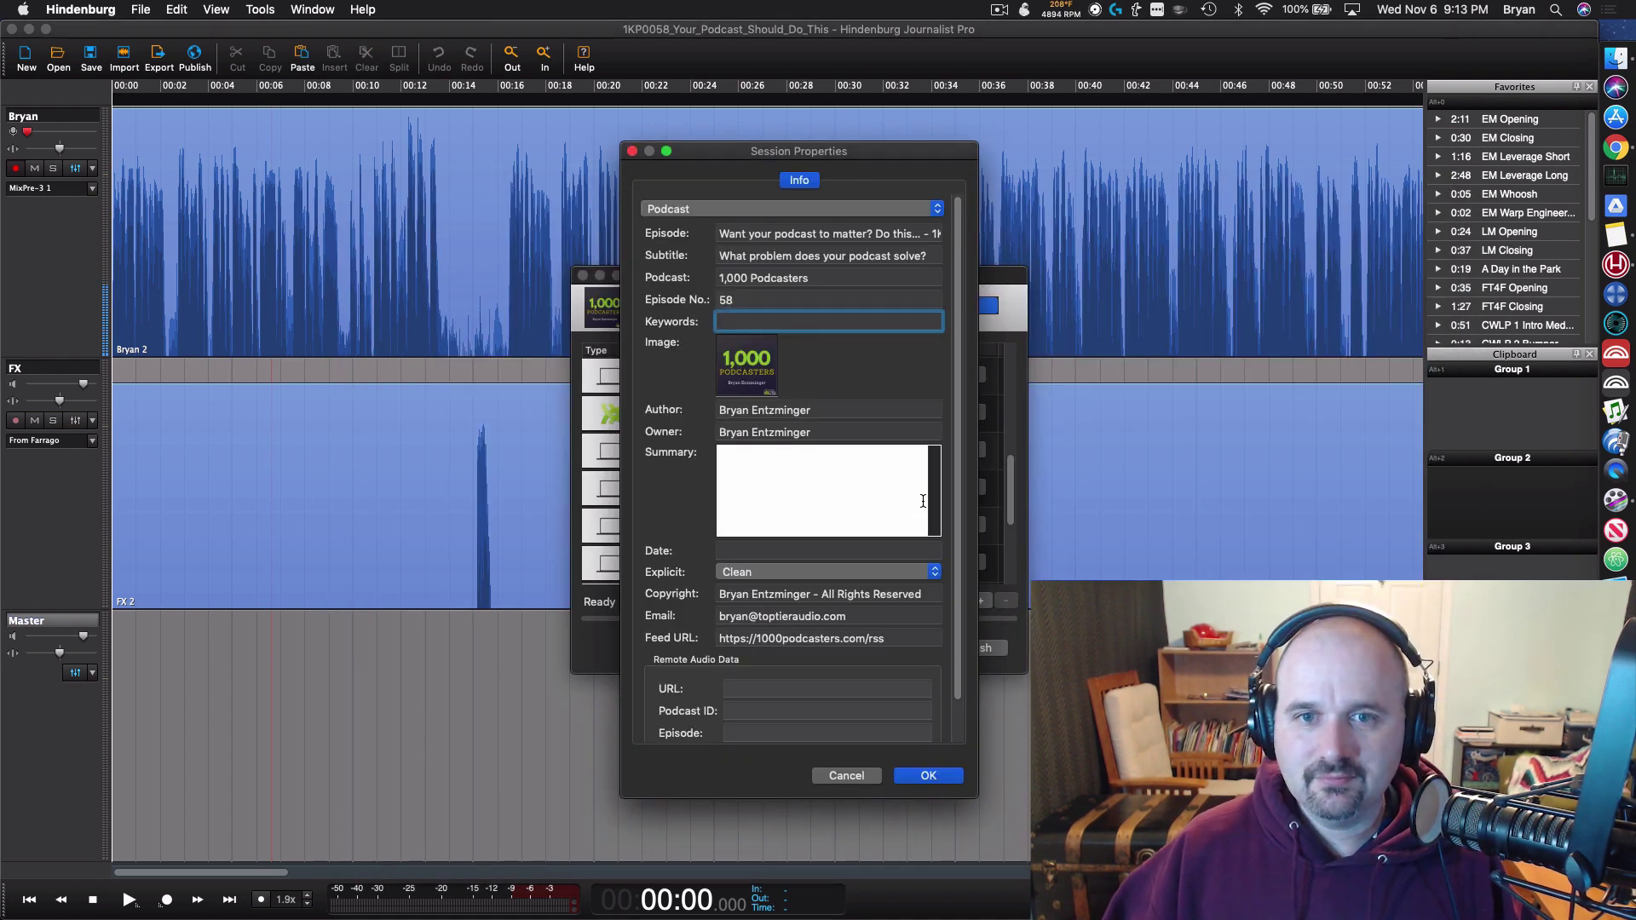
{"action": "left_click", "coordinate": [923, 501]}
{"action": "key", "text": "super+Tab"}
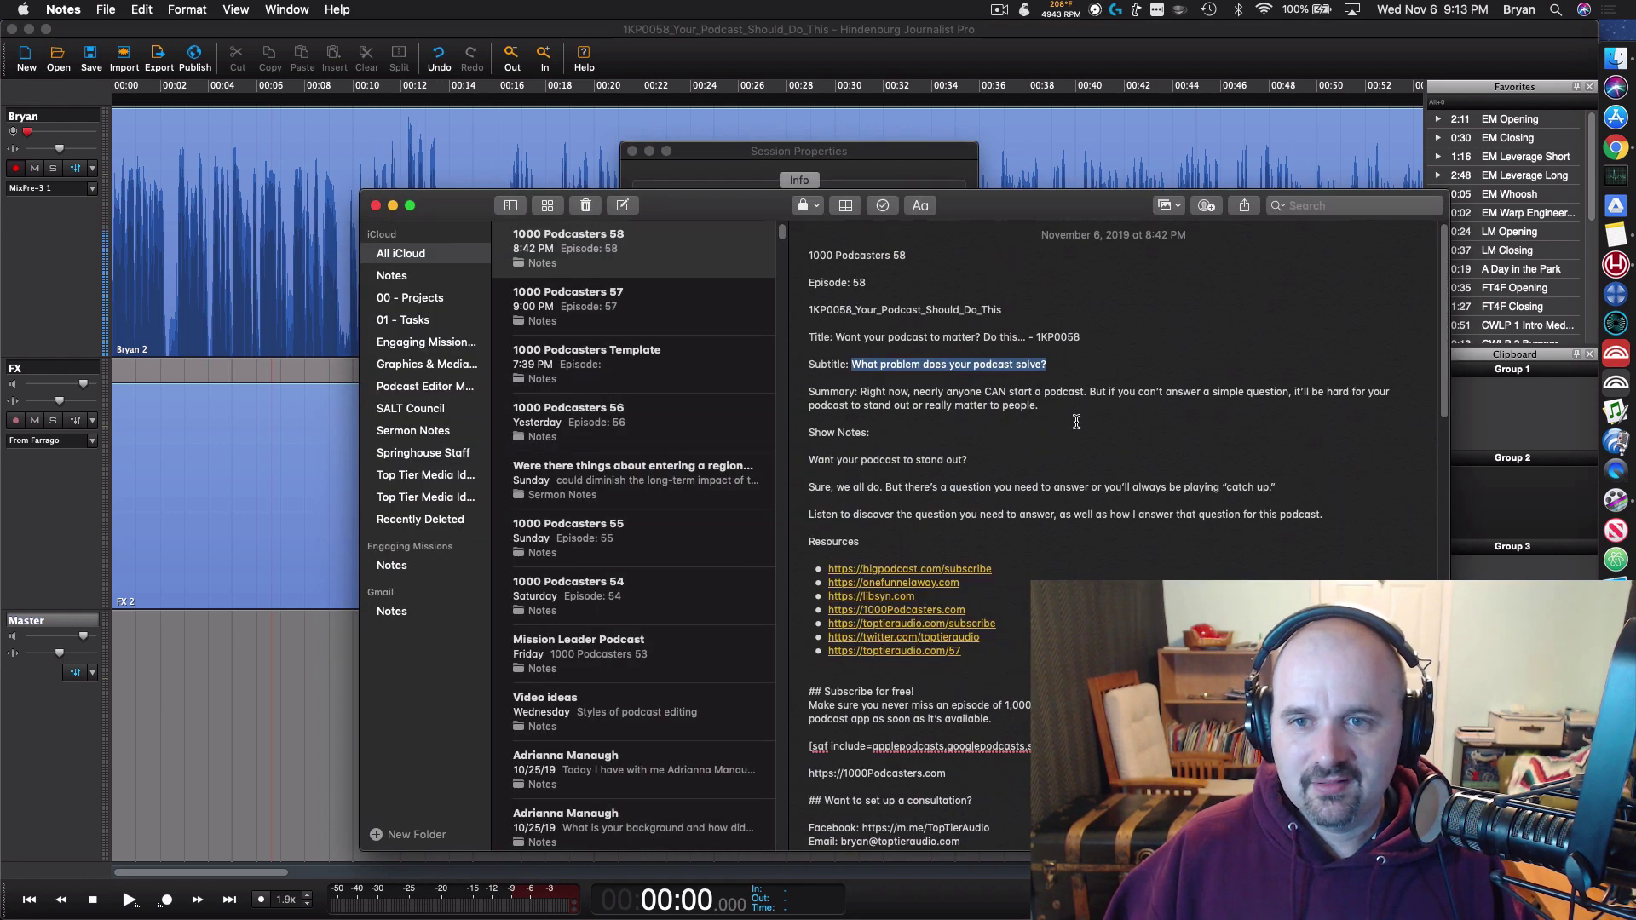
{"action": "left_click_drag", "start_coordinate": [1041, 407], "coordinate": [870, 391]}
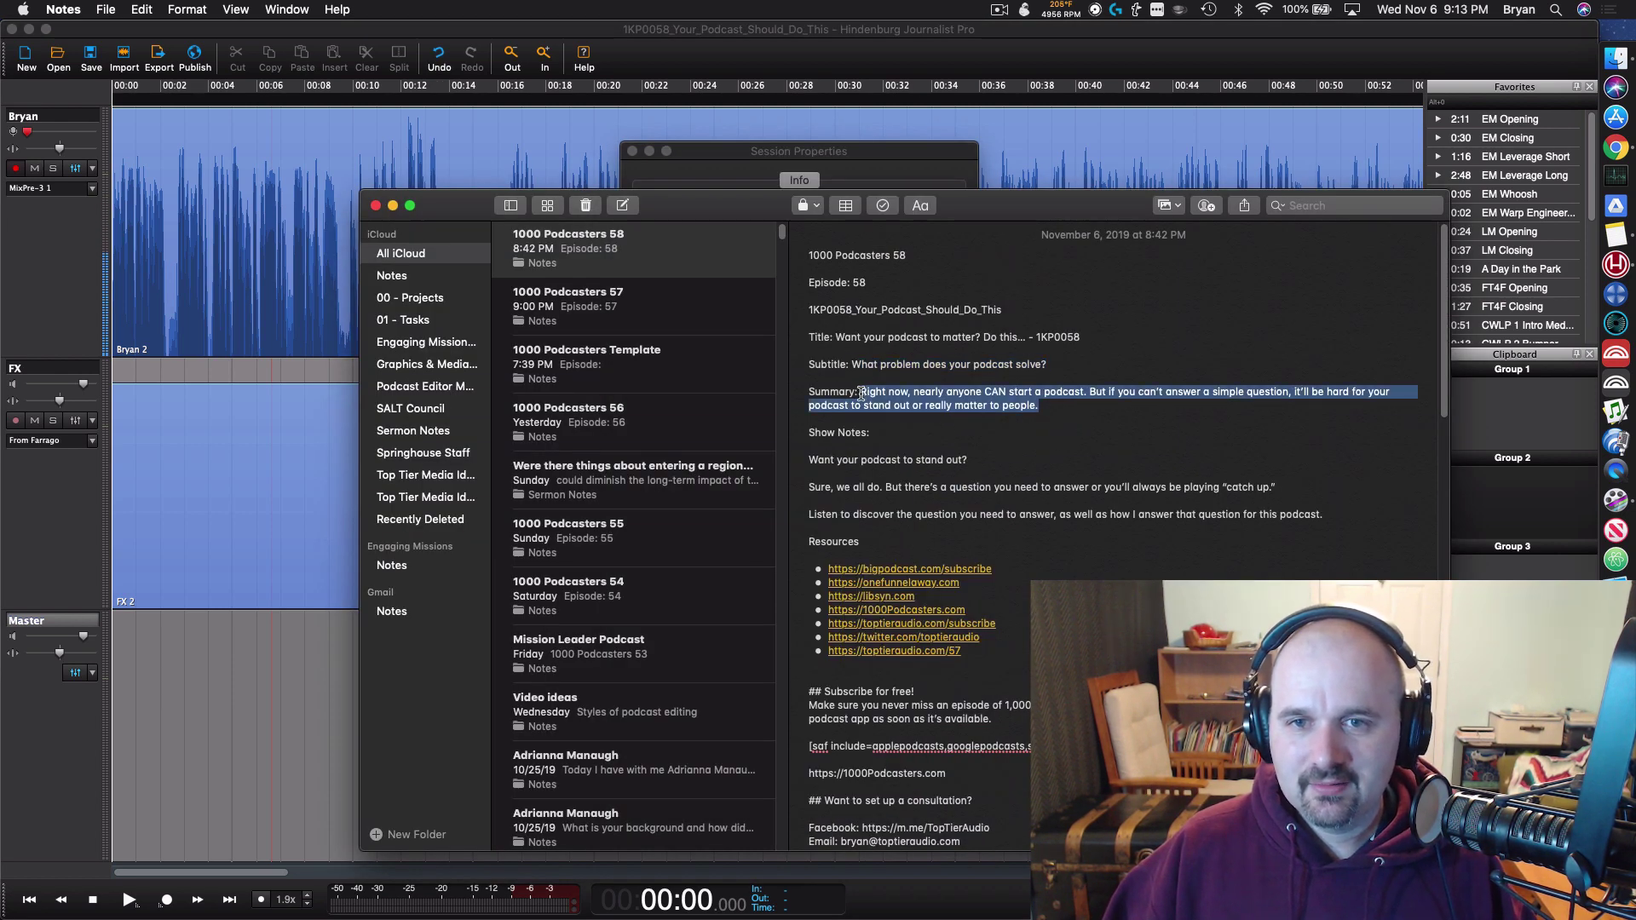
{"action": "key", "text": "super+c"}
{"action": "key", "text": "super+Tab"}
{"action": "key", "text": "super+v"}
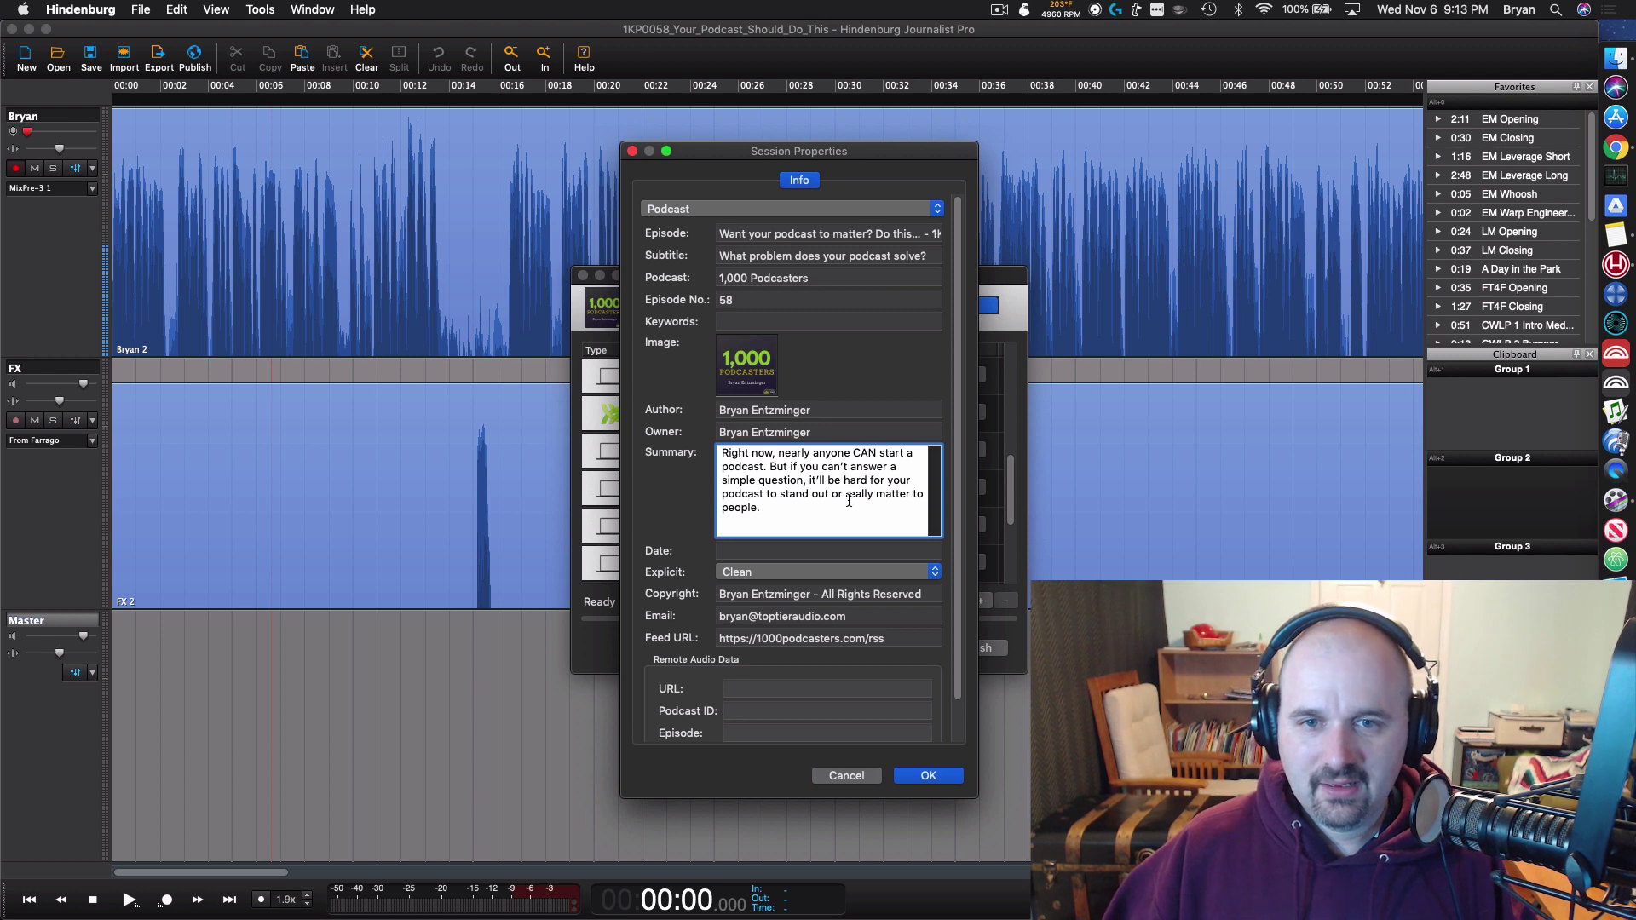
{"action": "type", "text": "ht"}
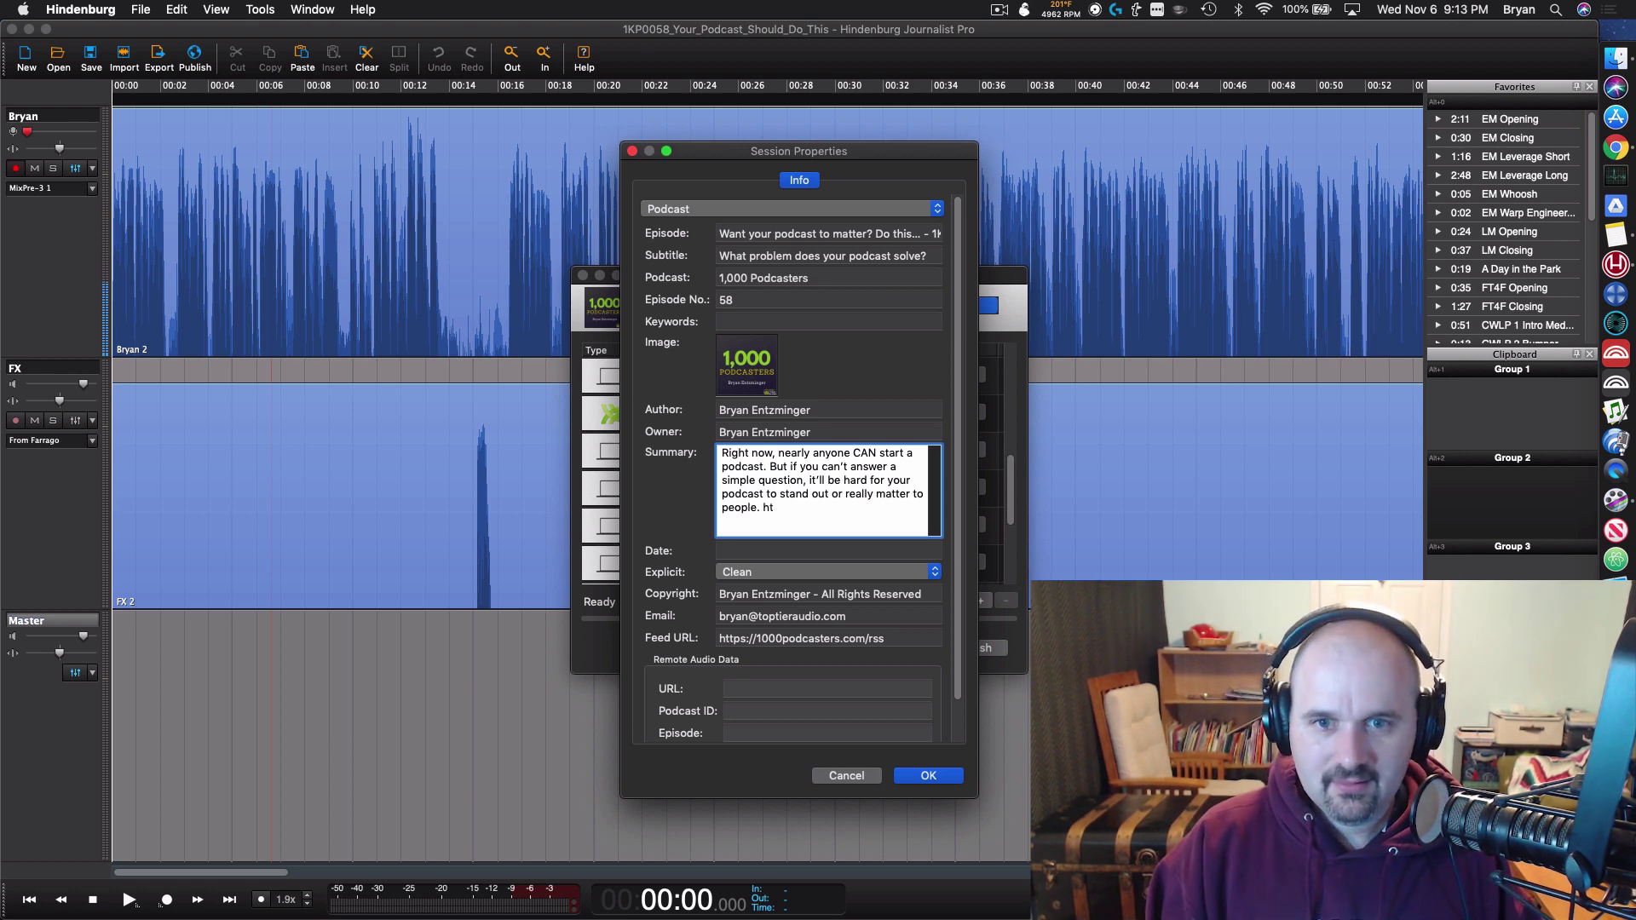
{"action": "key", "text": "BackSpace"}
{"action": "type", "text": "ttps://toptieraudi"}
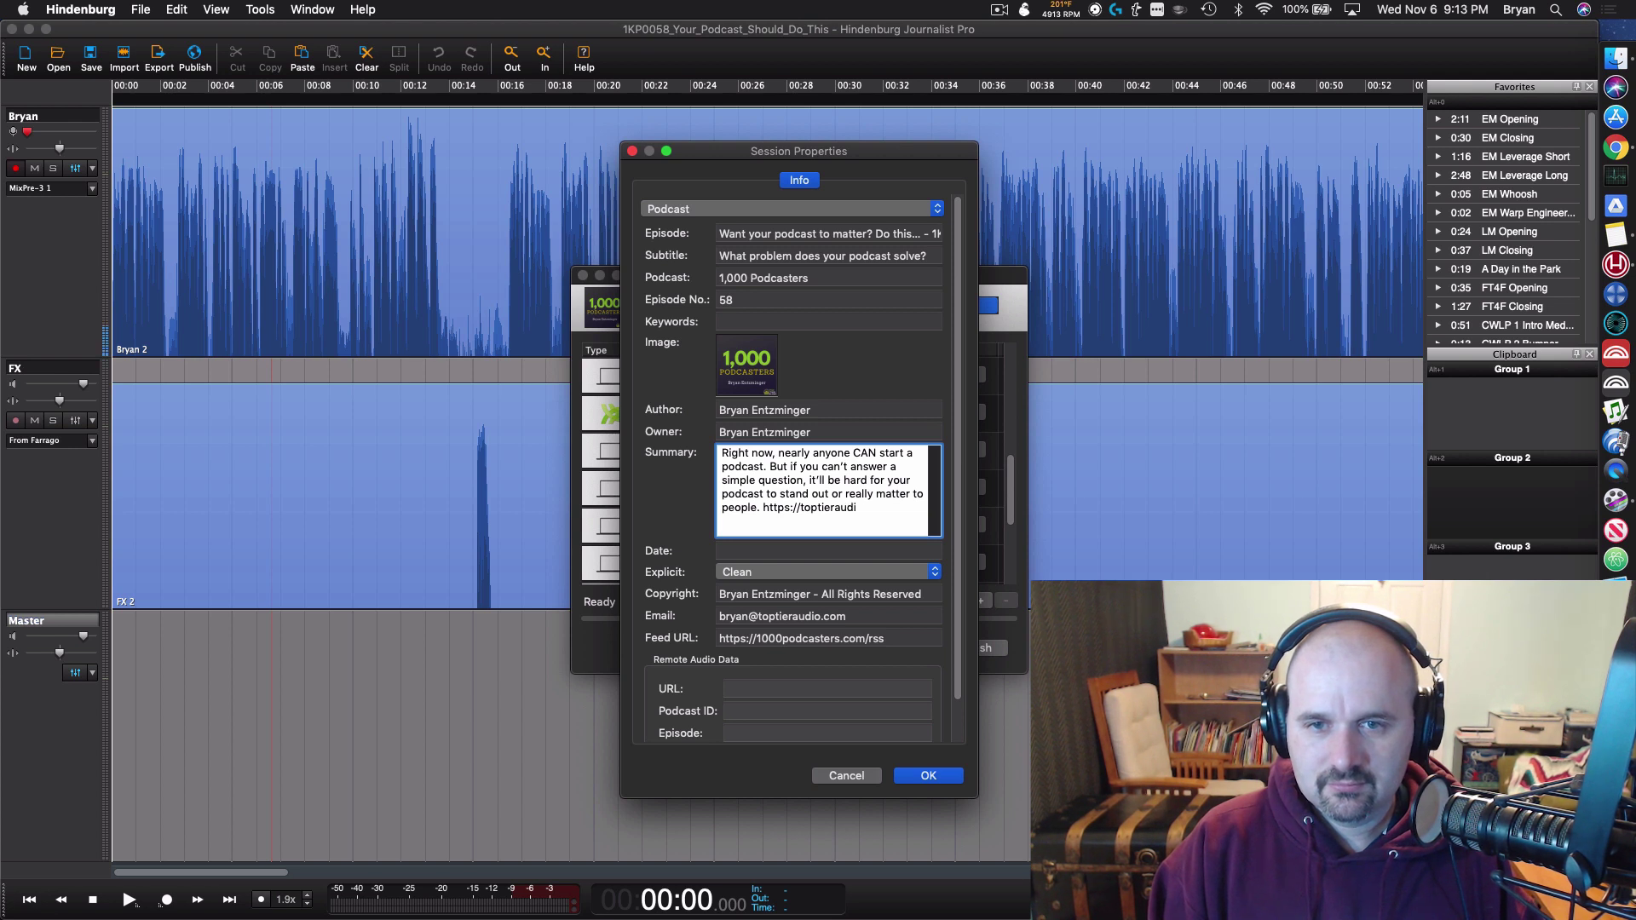
{"action": "type", "text": "o.com/58"}
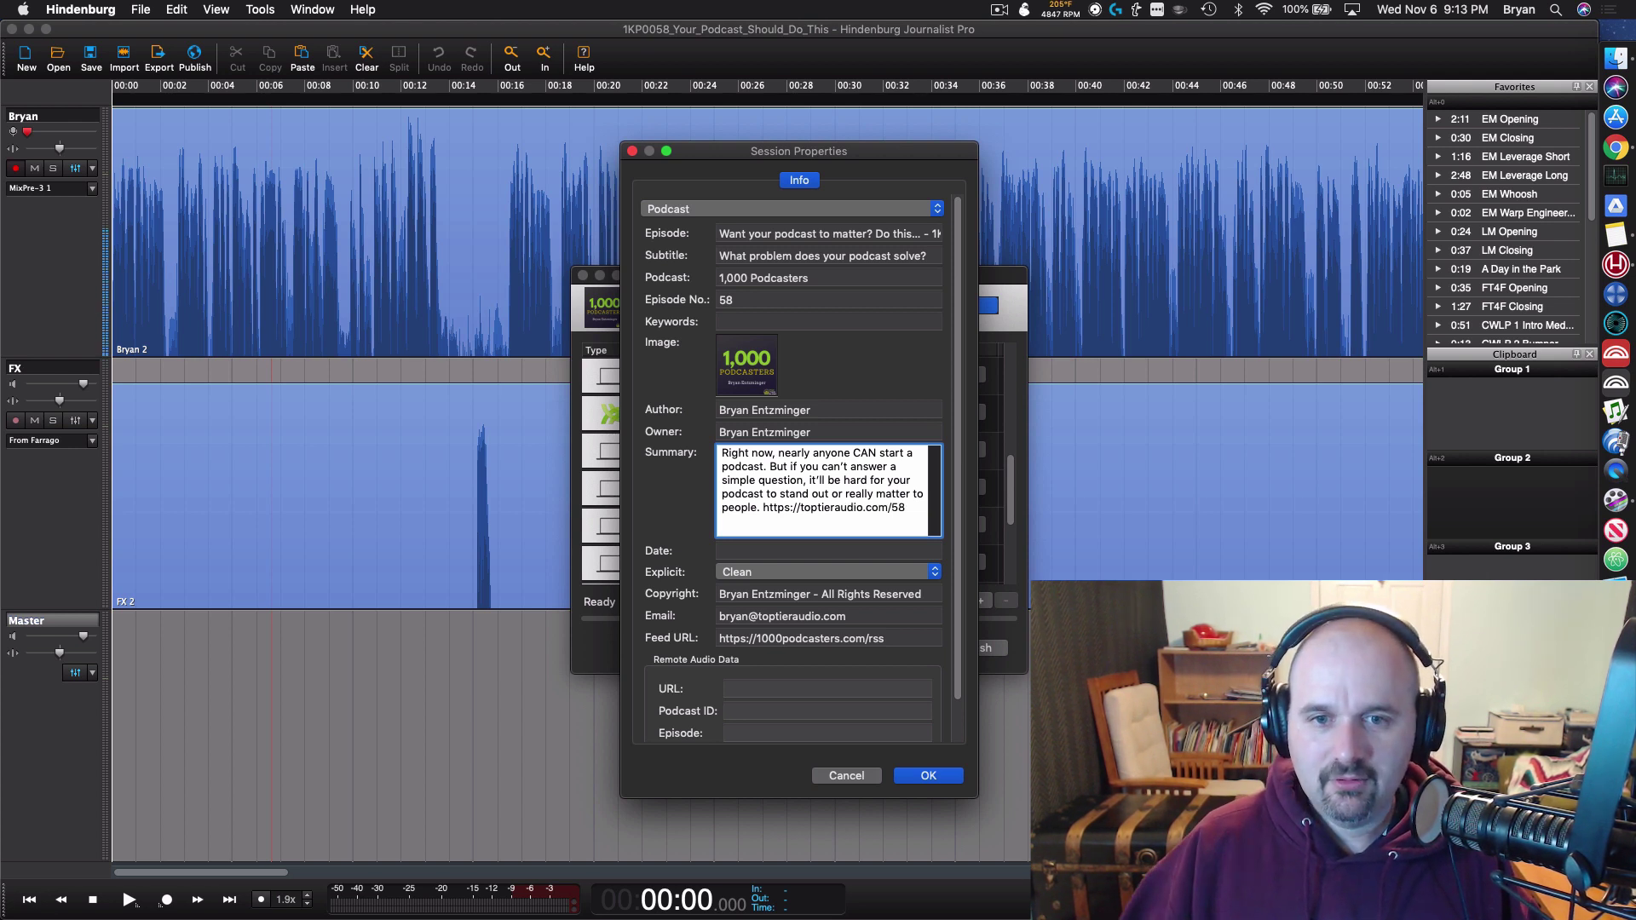
{"action": "left_click", "coordinate": [795, 552]}
{"action": "scroll", "coordinate": [858, 555], "scroll_direction": "down", "scroll_amount": 1}
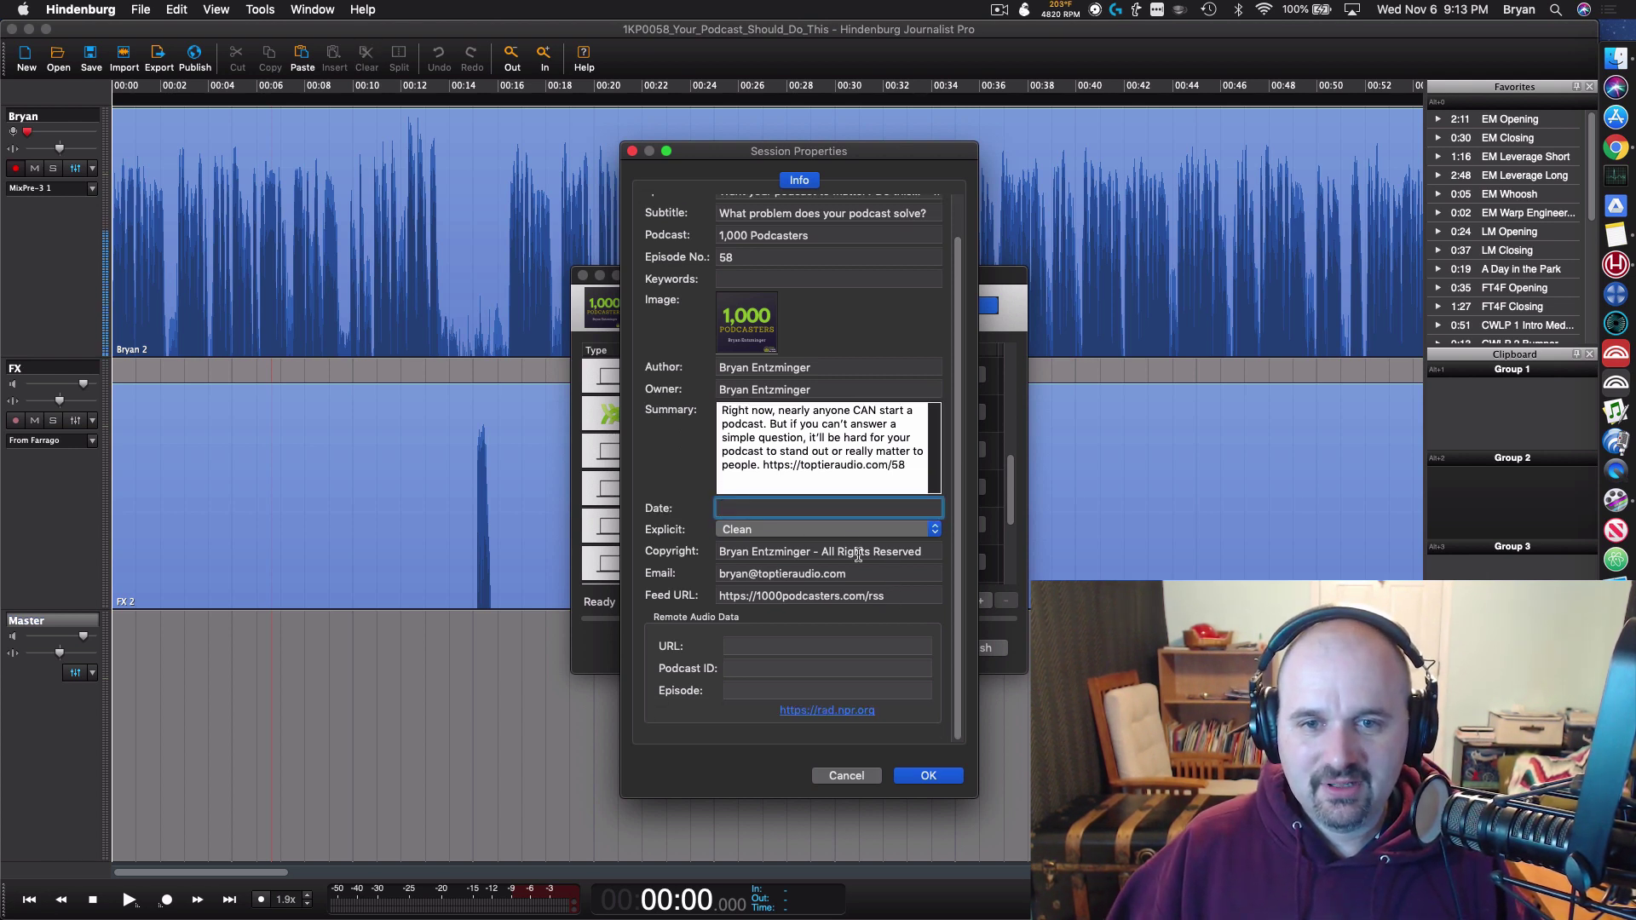
{"action": "left_click", "coordinate": [928, 775]}
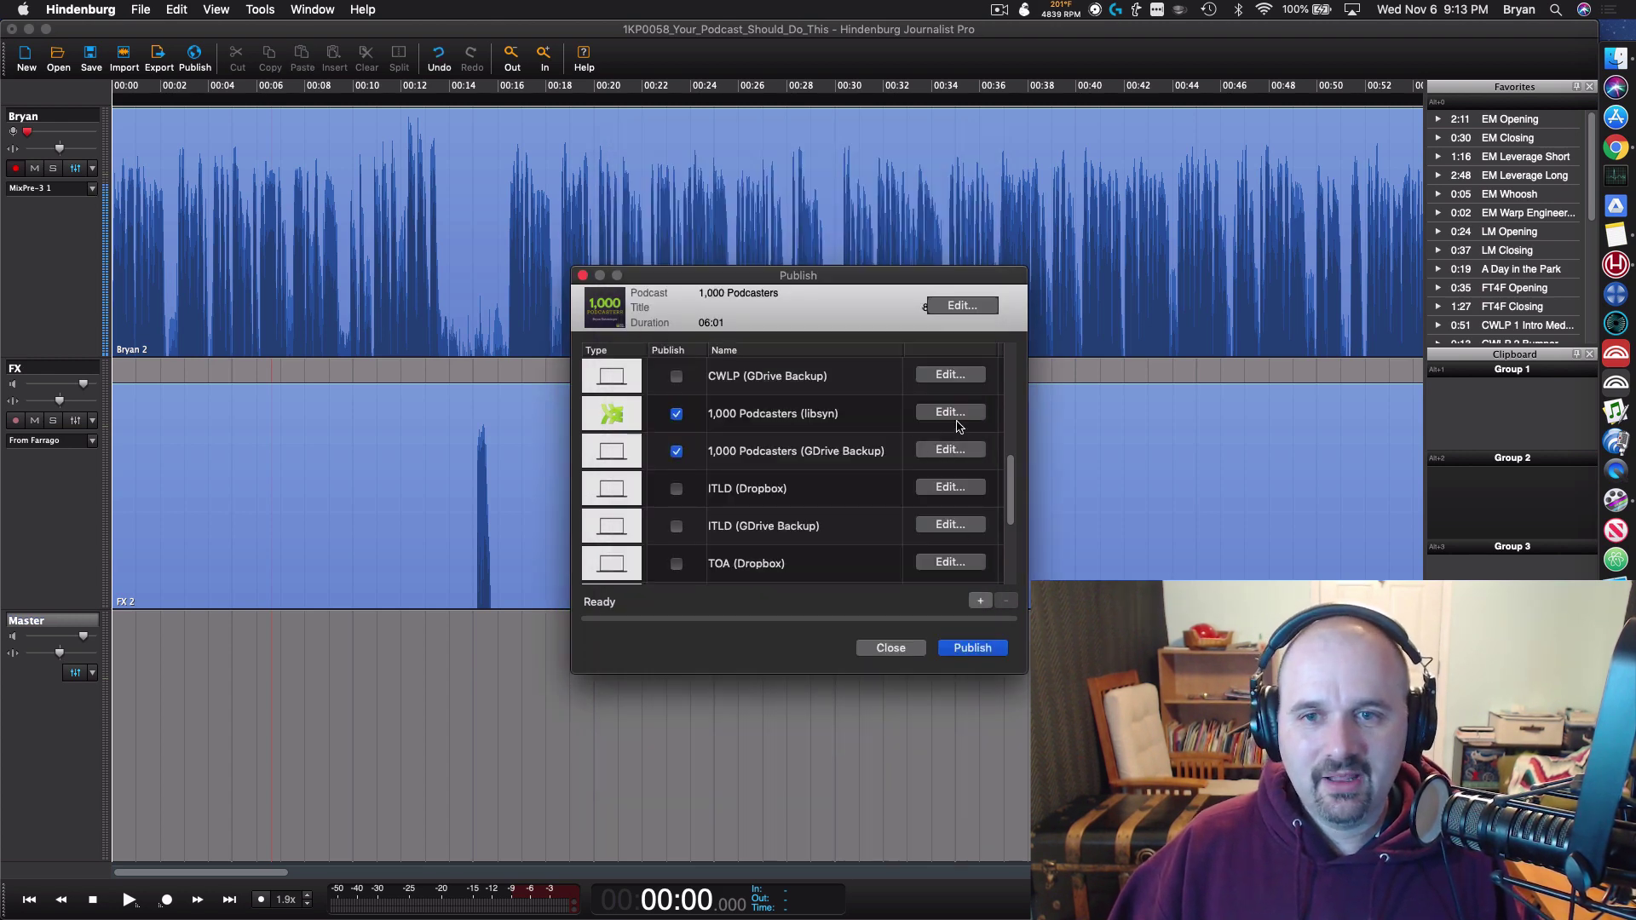
Step: Accept the libsyn upload settings and publish the episode to the ticked destinations
{"action": "left_click", "coordinate": [952, 415]}
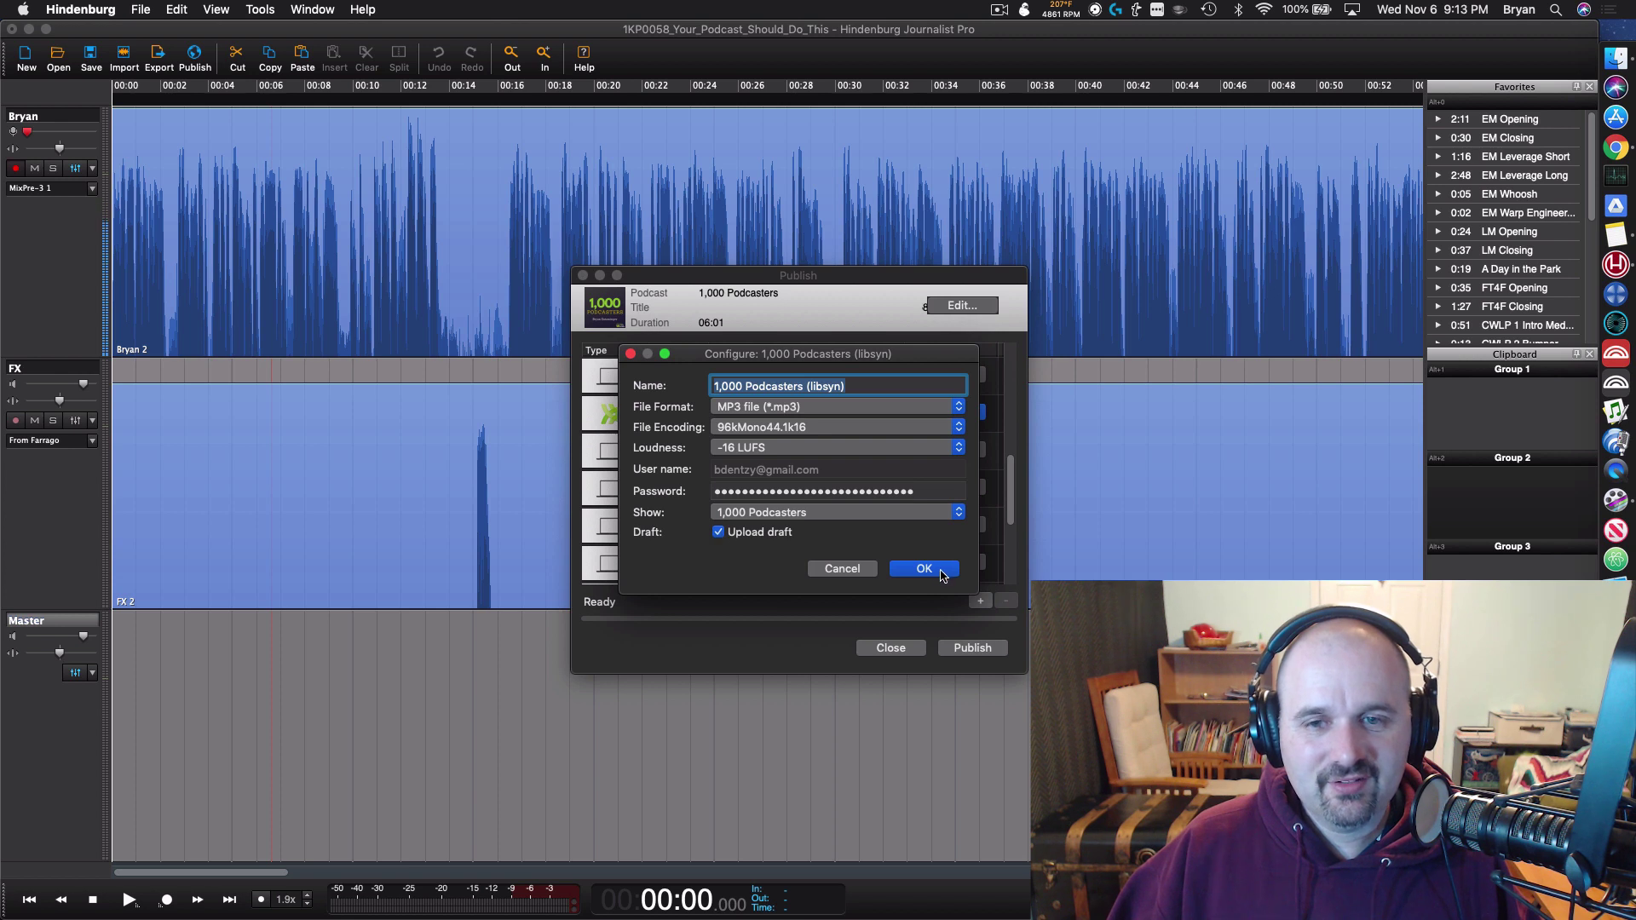
{"action": "left_click", "coordinate": [856, 572]}
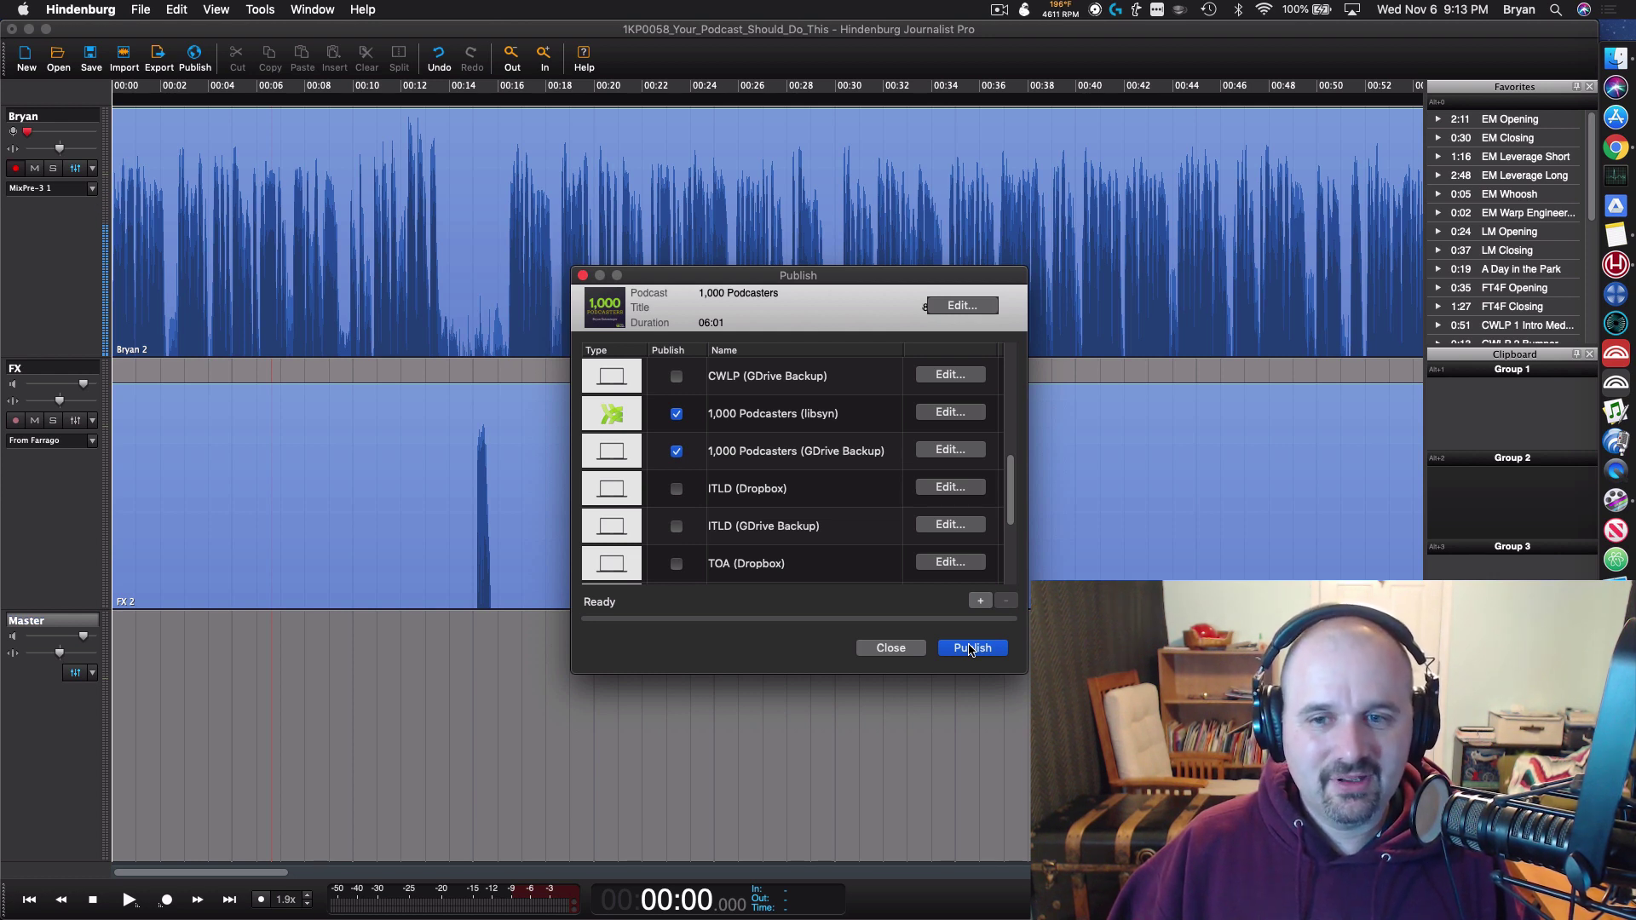
{"action": "left_click", "coordinate": [969, 648]}
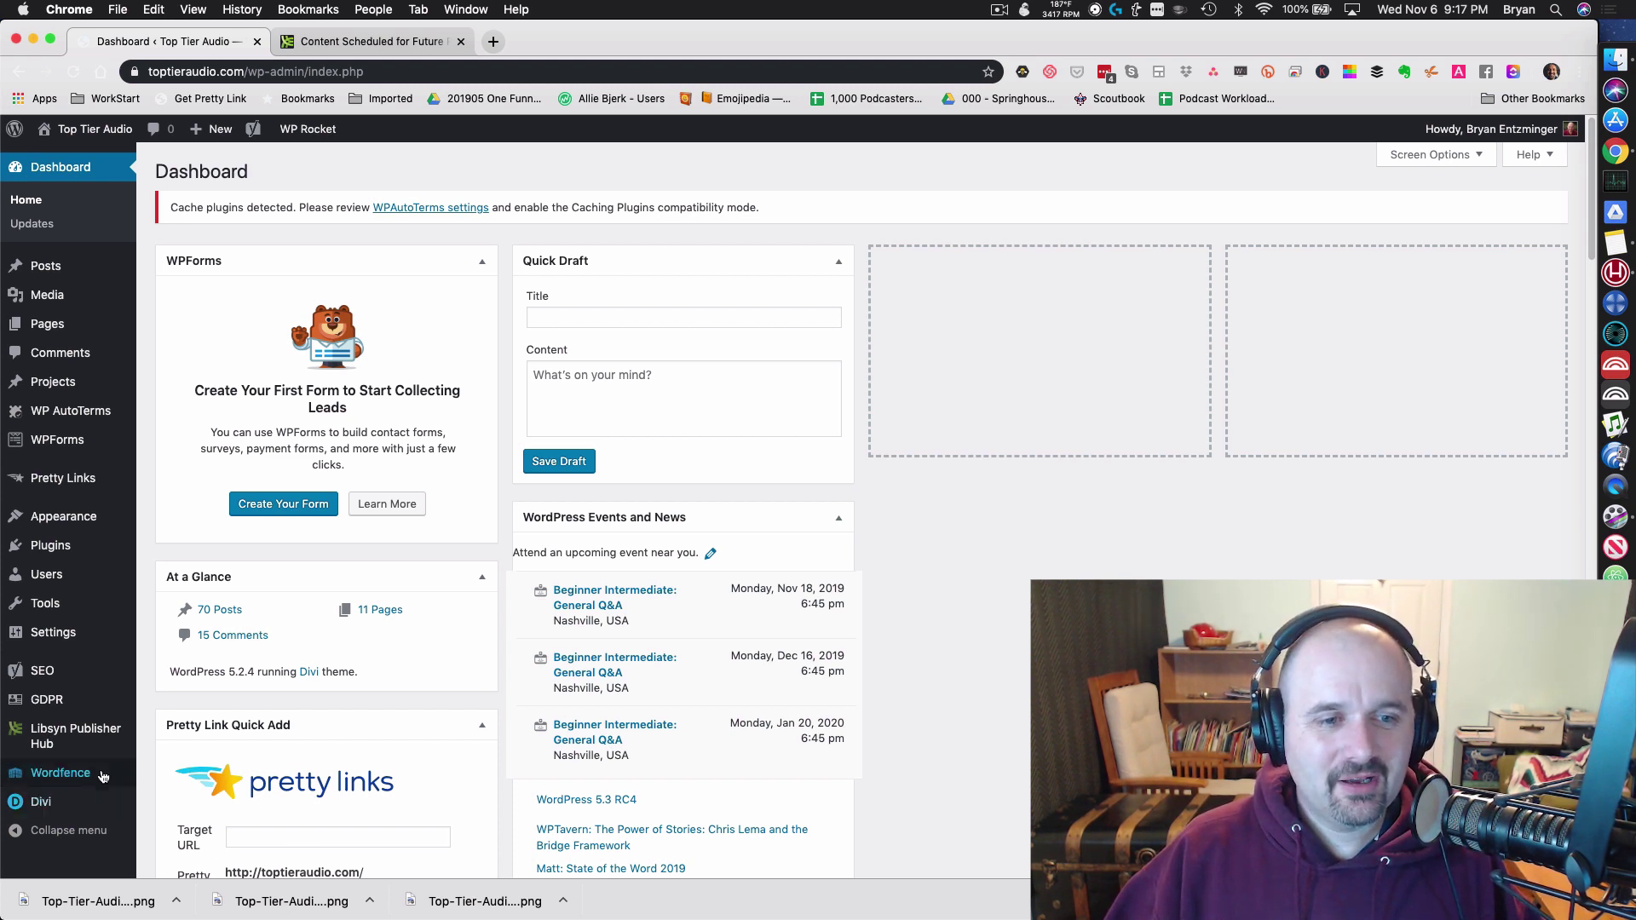
Step: Open the 1KP0058 episode from Previously Published on the Libsyn Publisher Hub Content page
{"action": "mouse_move", "coordinate": [106, 738]}
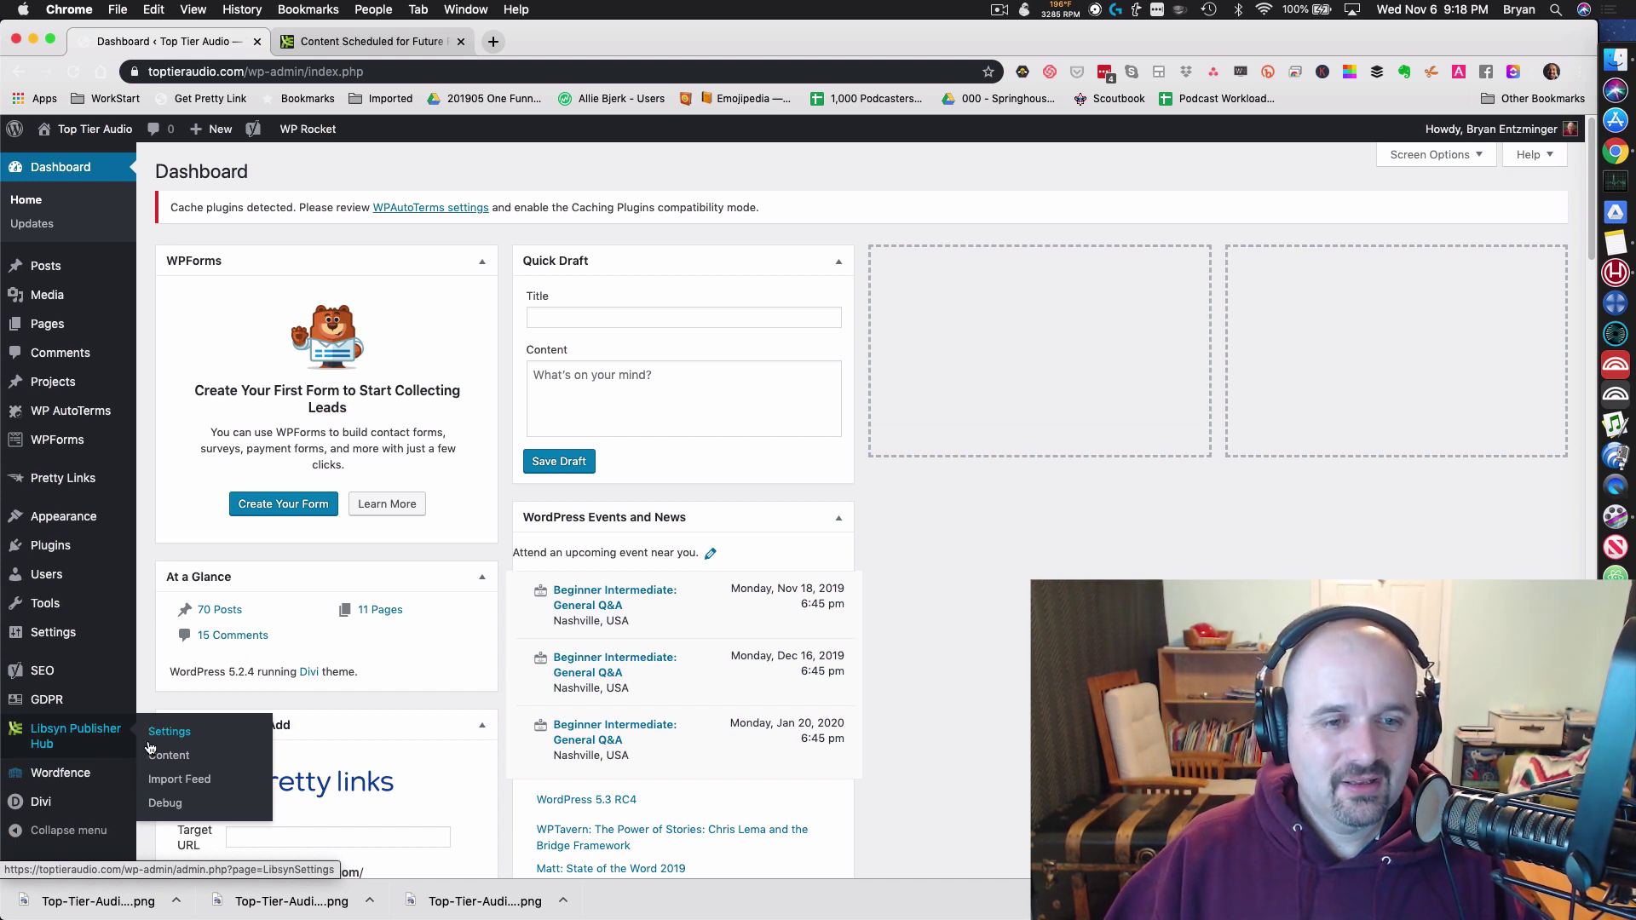
{"action": "left_click", "coordinate": [180, 778]}
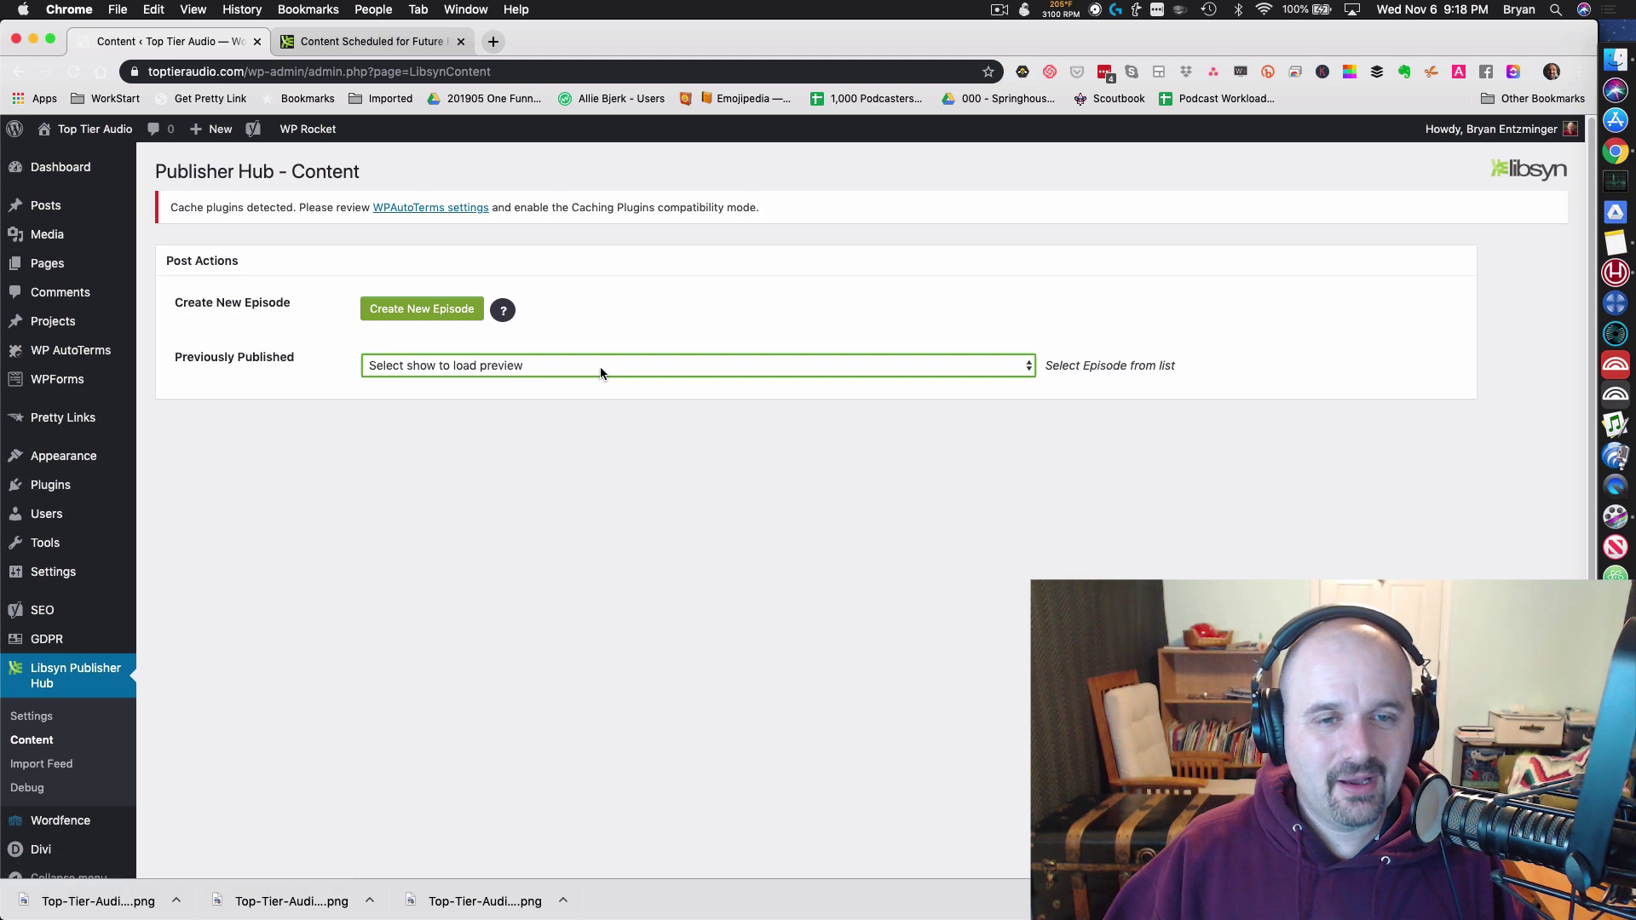
{"action": "left_click", "coordinate": [601, 366]}
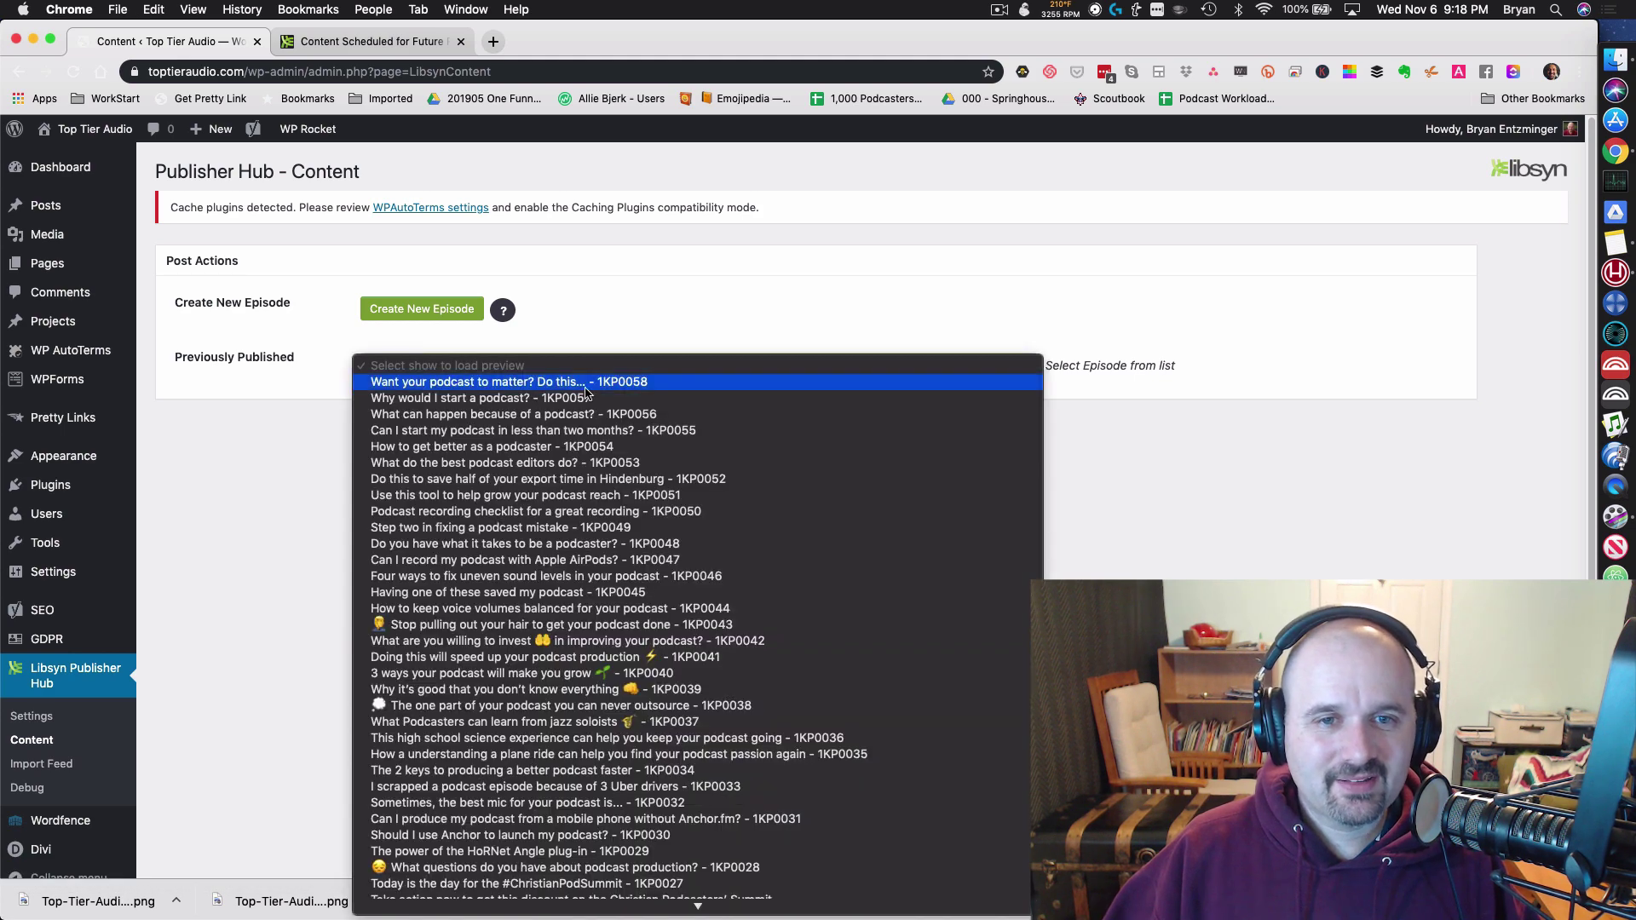
{"action": "left_click", "coordinate": [586, 385]}
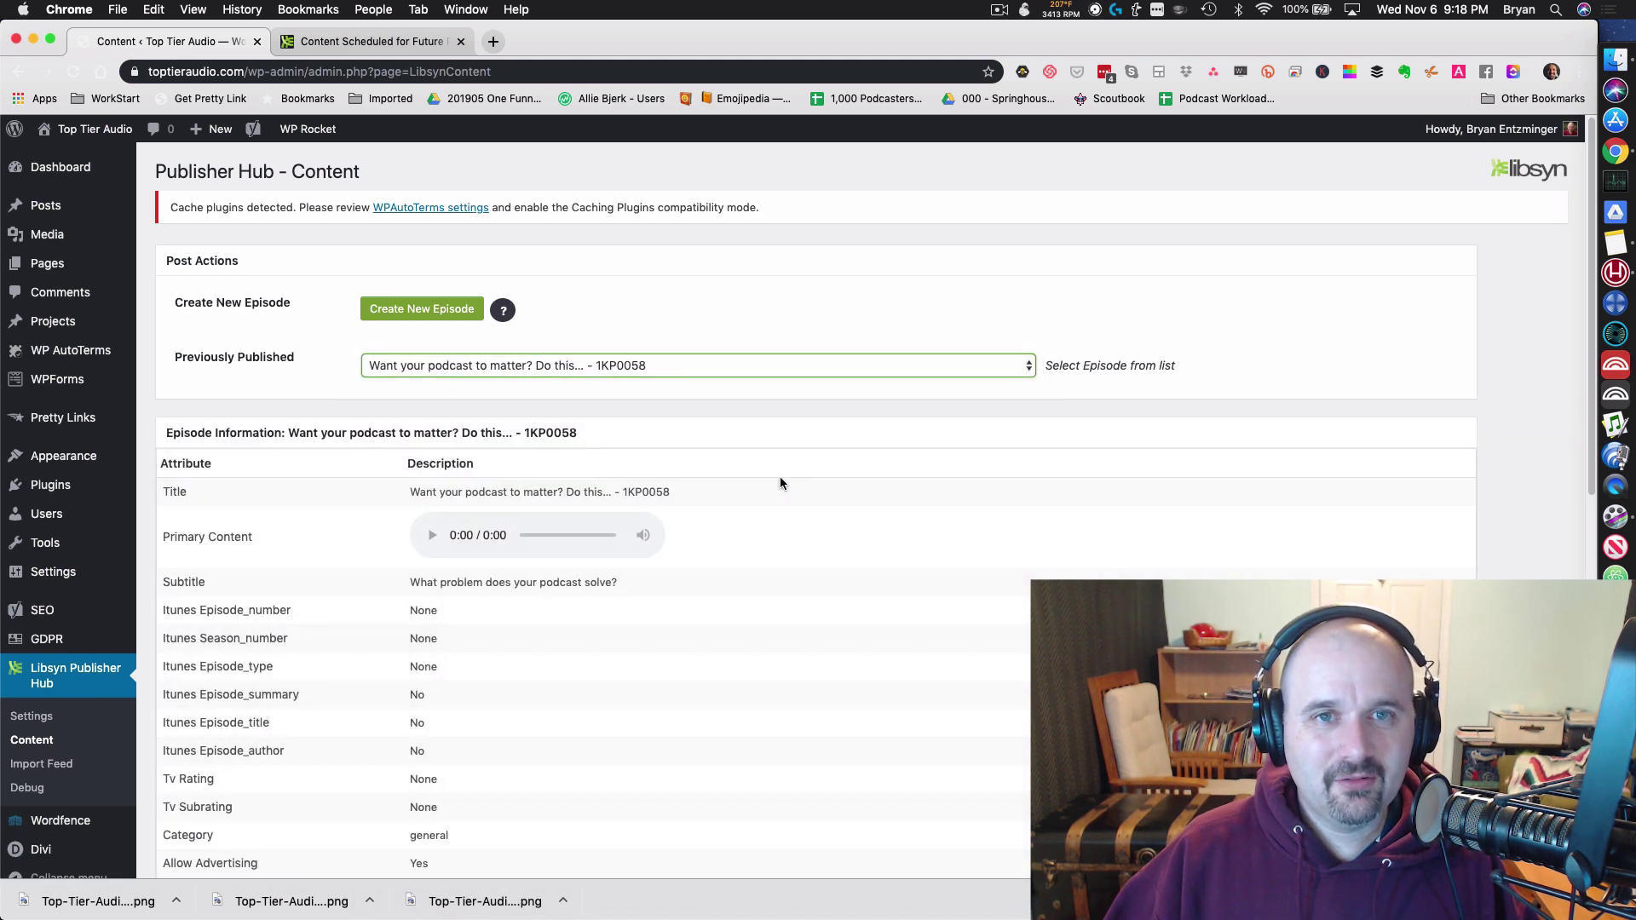
{"action": "scroll", "coordinate": [779, 483], "scroll_direction": "down", "scroll_amount": 3}
{"action": "scroll", "coordinate": [781, 483], "scroll_direction": "down", "scroll_amount": 6}
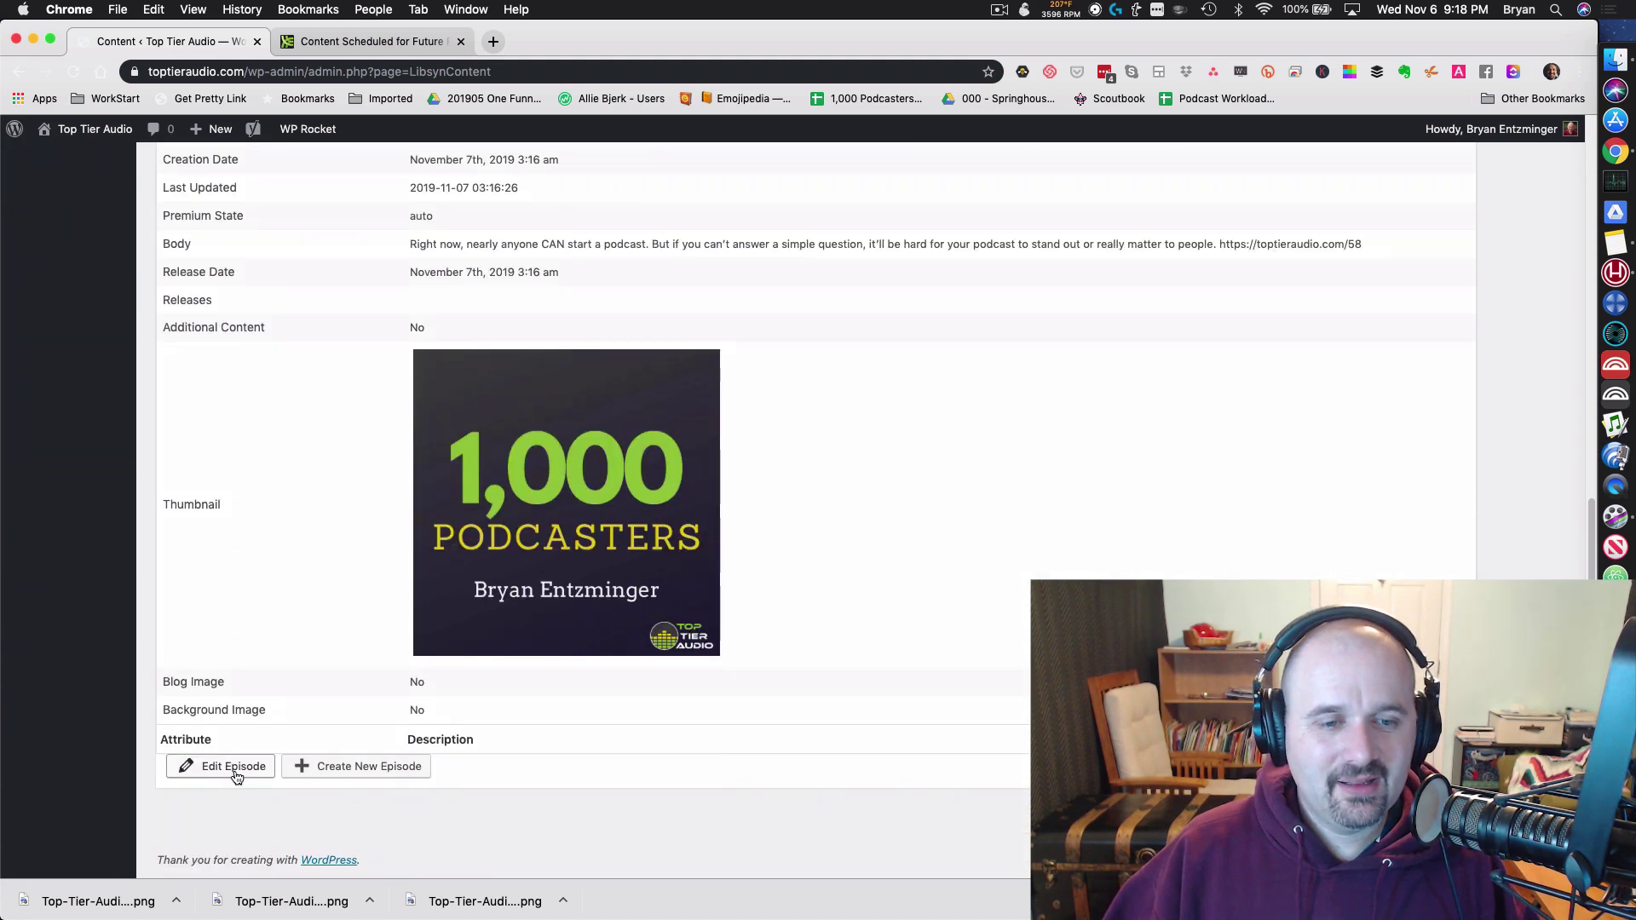
Step: Edit the 1KP0058 episode post, show its document settings, and add a block below the player
{"action": "left_click", "coordinate": [234, 767]}
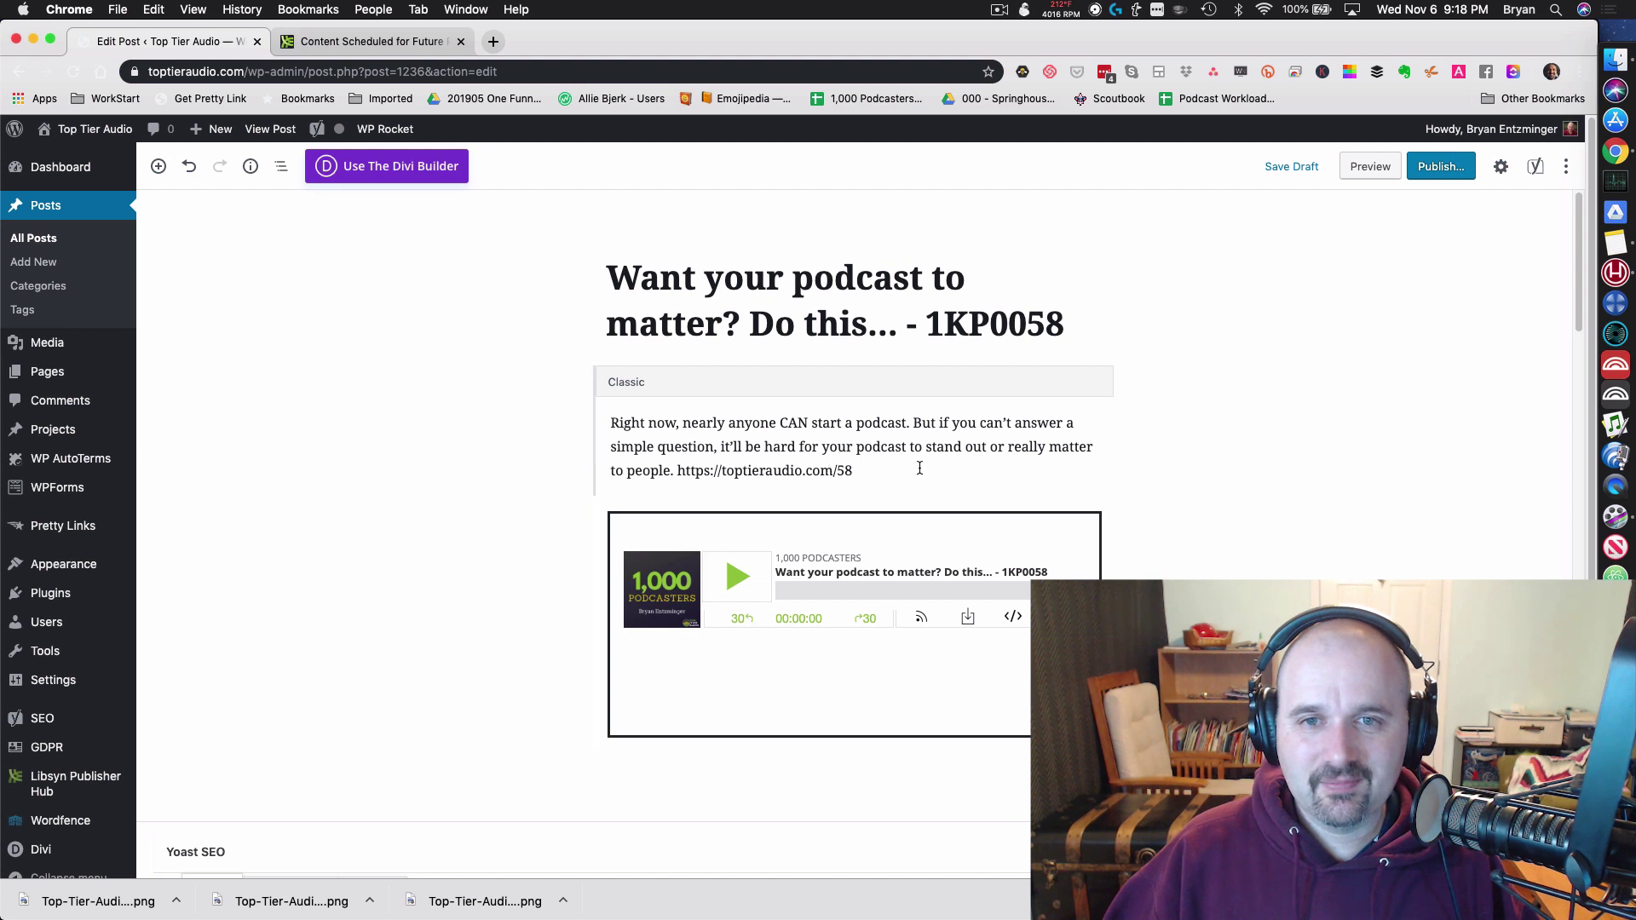
{"action": "left_click", "coordinate": [1500, 166]}
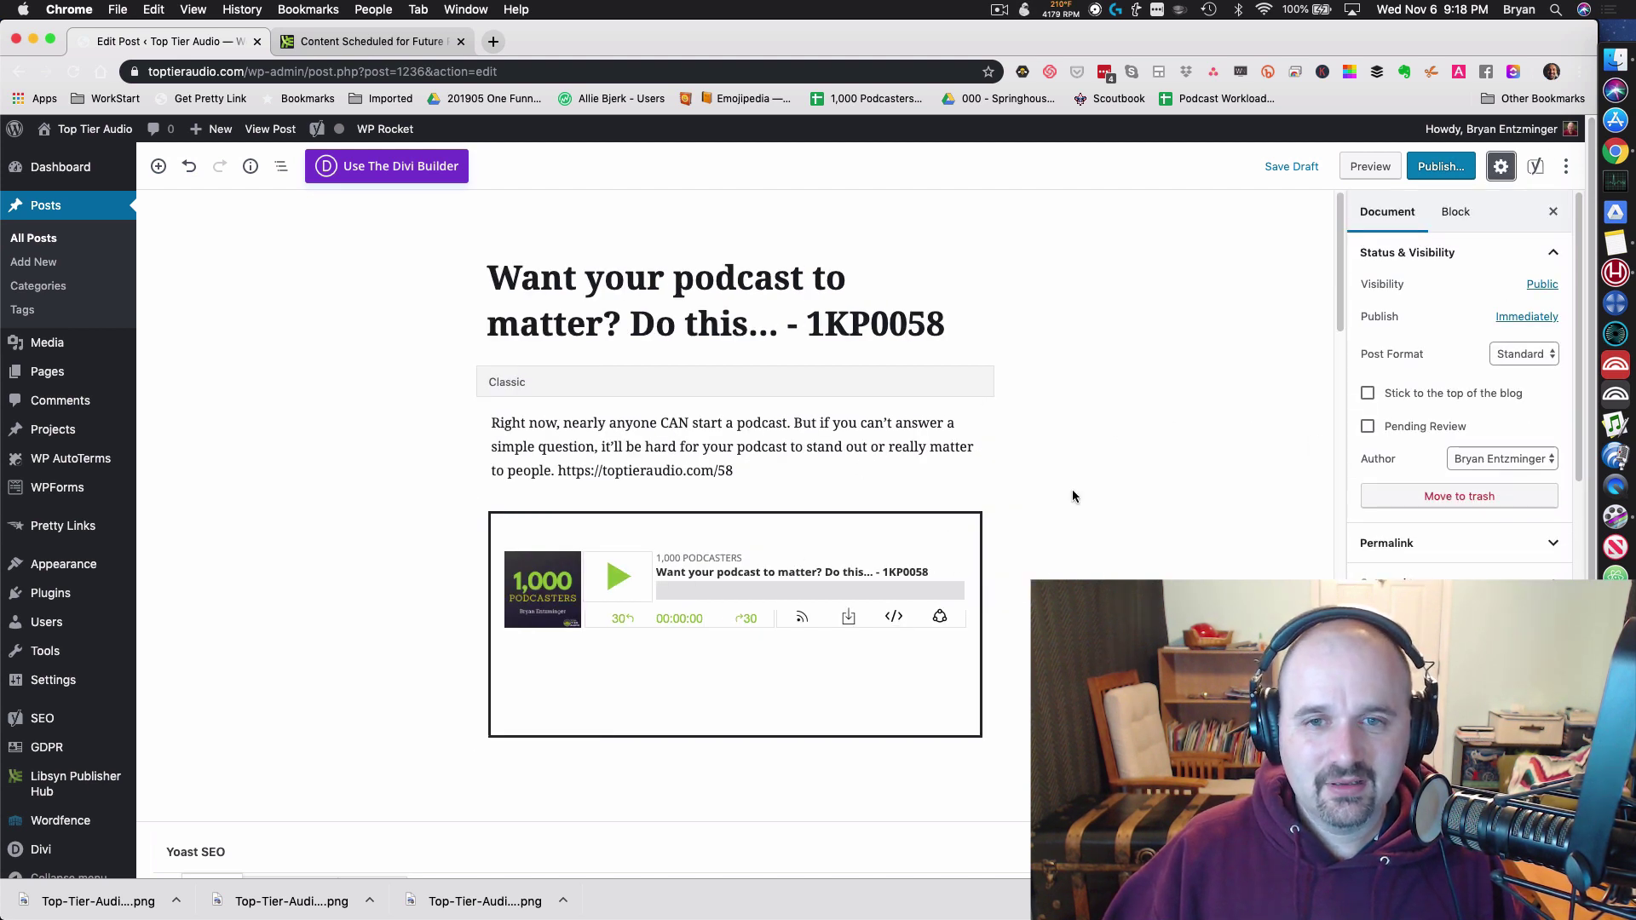
{"action": "scroll", "coordinate": [1069, 548], "scroll_direction": "down", "scroll_amount": 5}
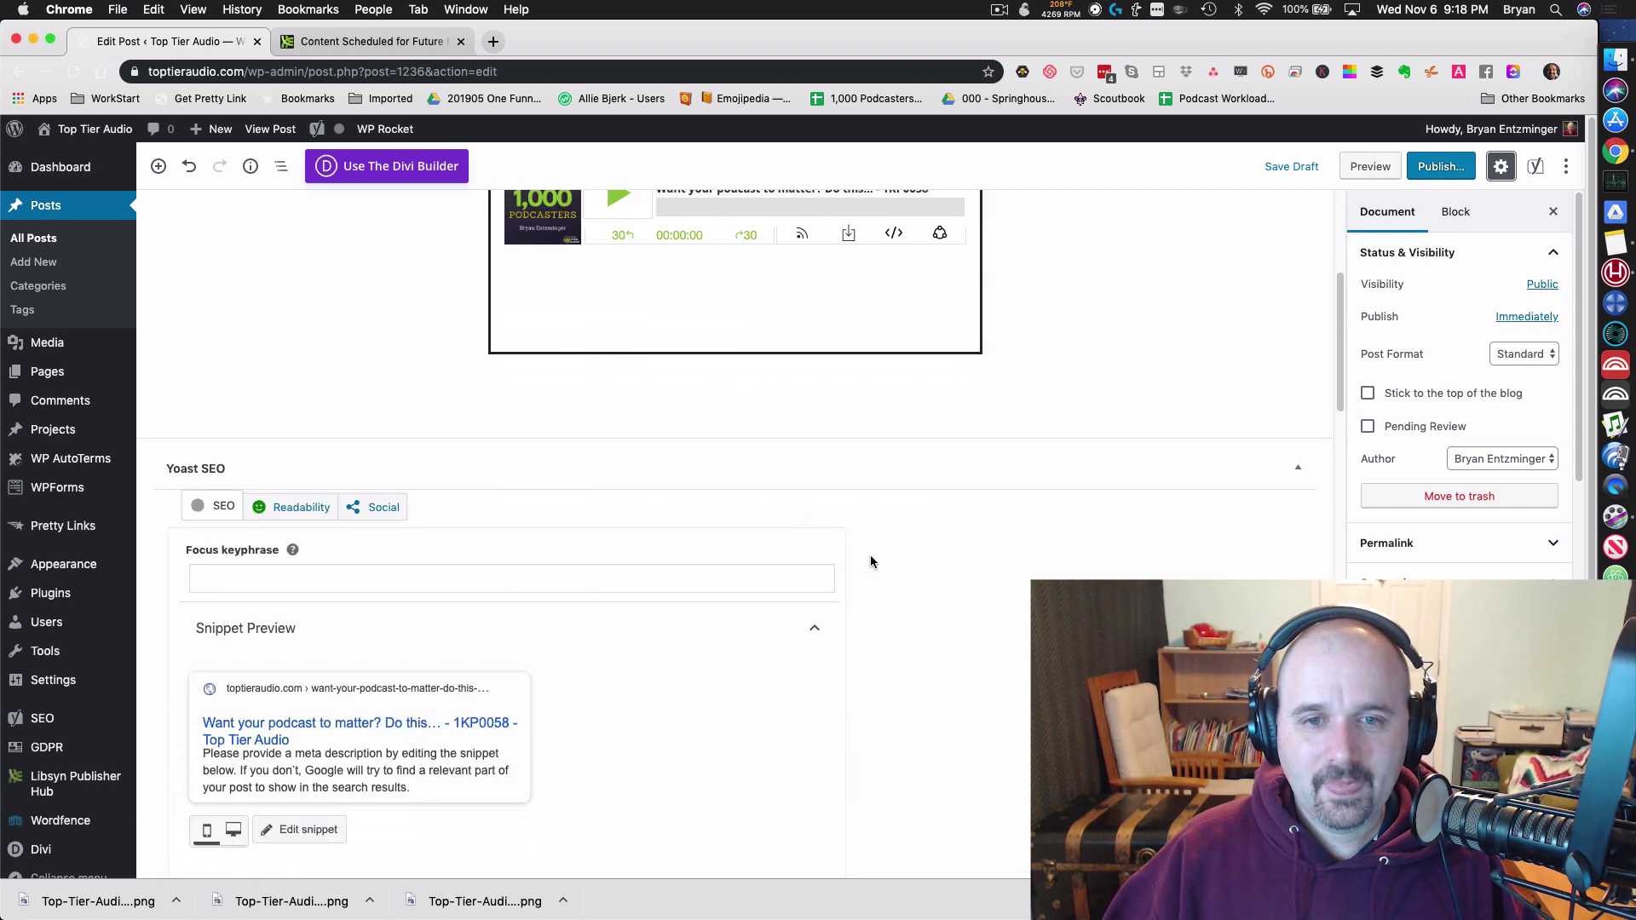
{"action": "left_click", "coordinate": [663, 389]}
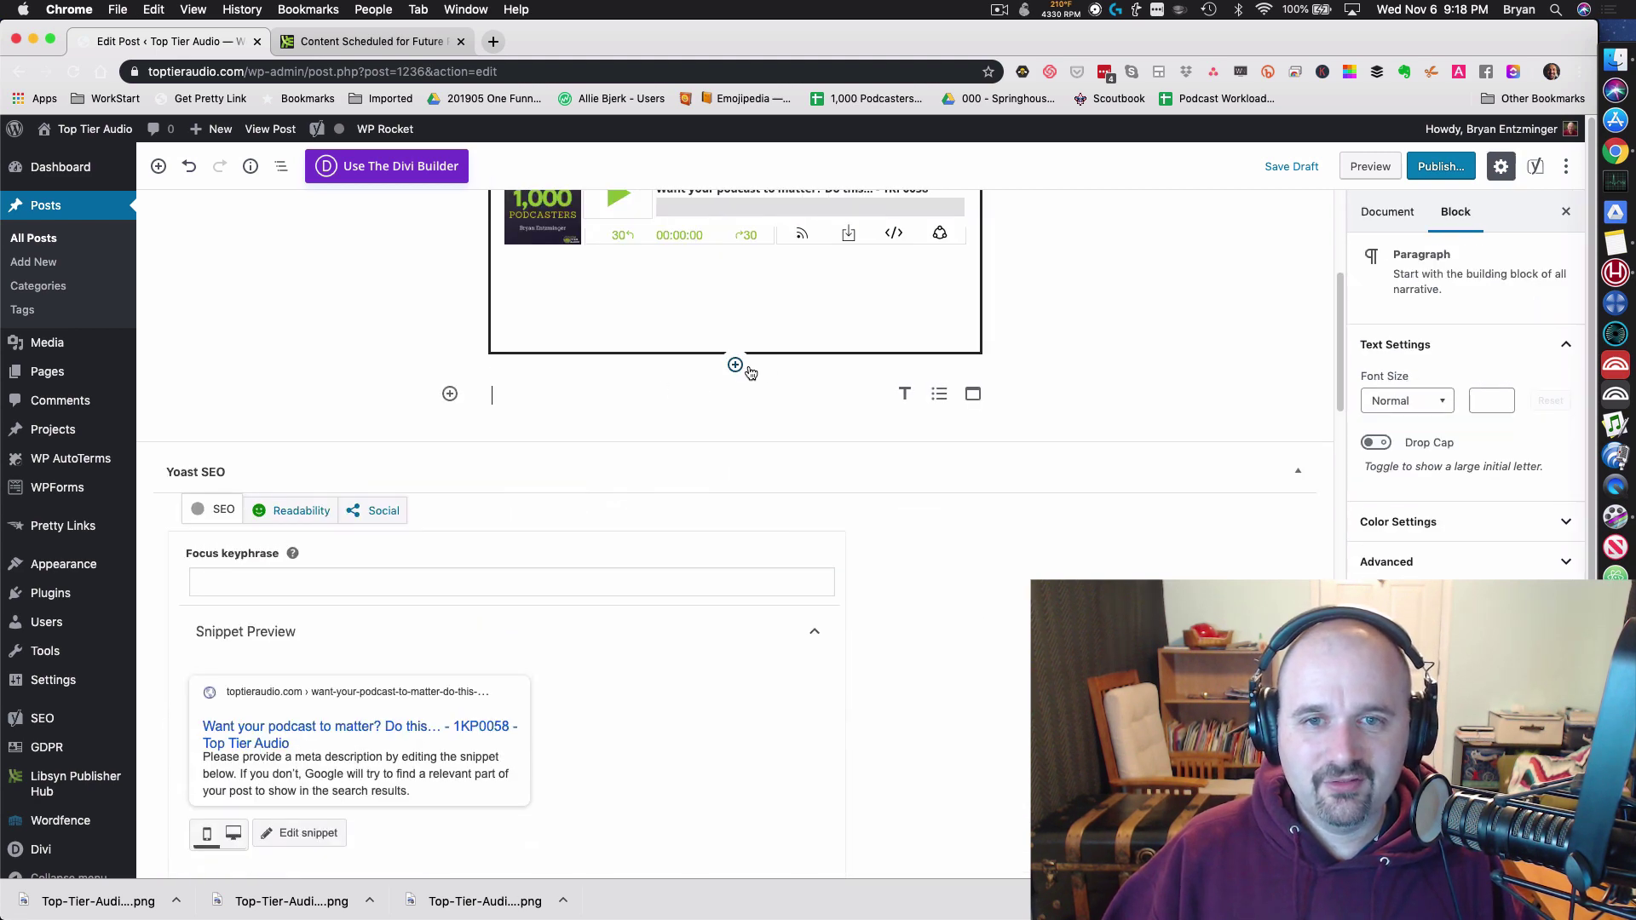
Step: Insert the Podcast Episode reusable block below the player and convert it to regular blocks
{"action": "left_click", "coordinate": [738, 366]}
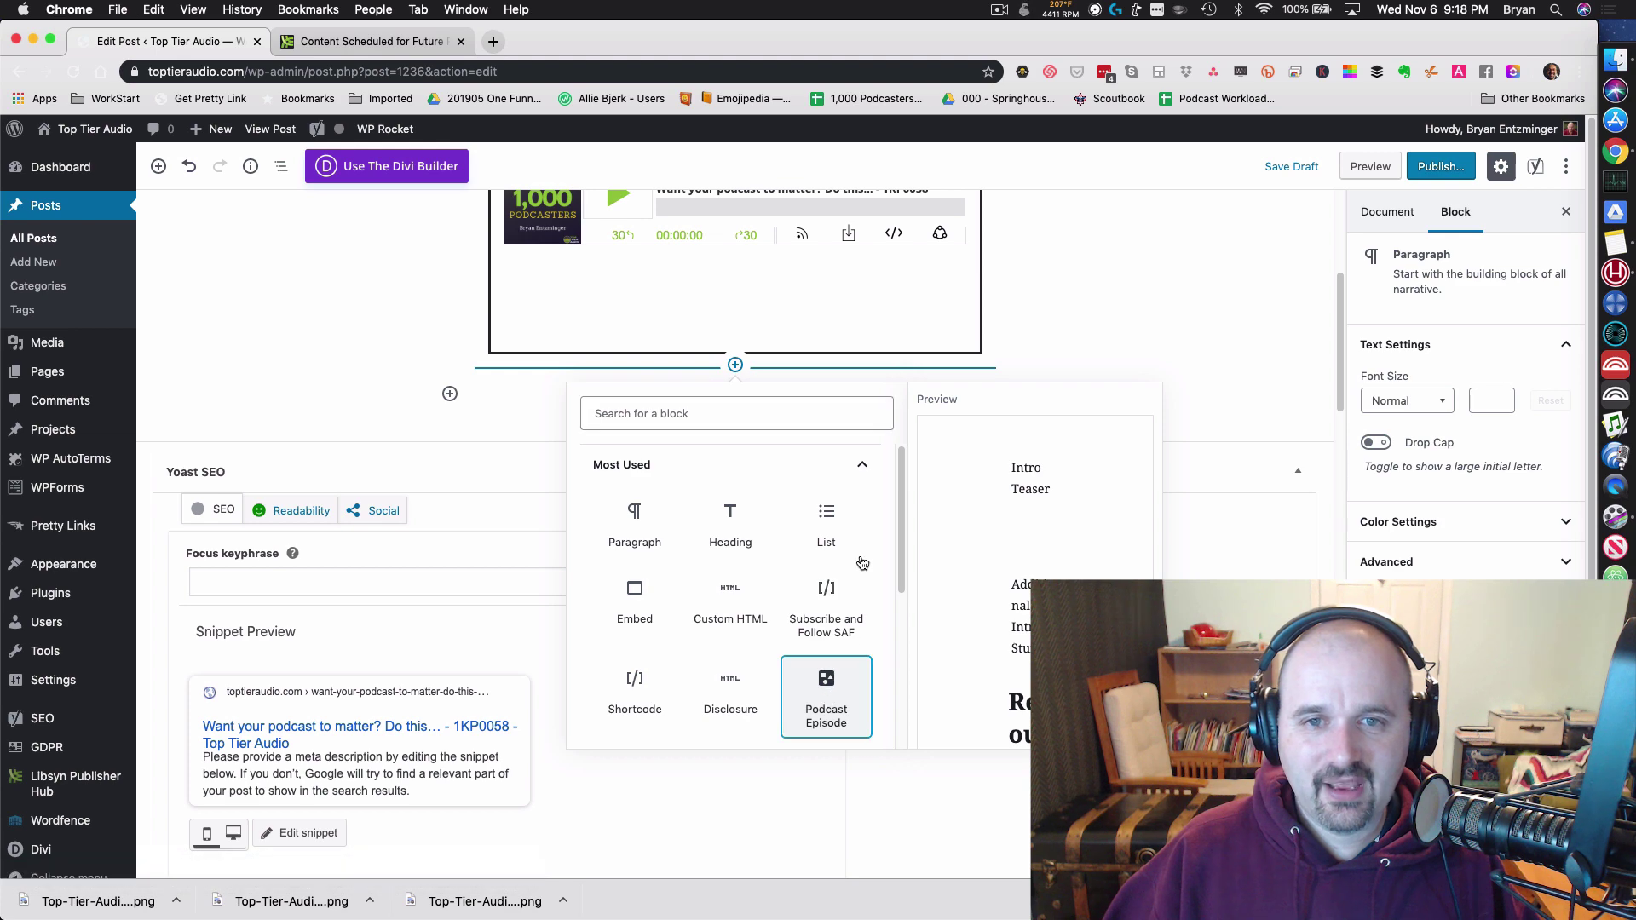
{"action": "left_click", "coordinate": [843, 675]}
{"action": "scroll", "coordinate": [955, 412], "scroll_direction": "up", "scroll_amount": 7}
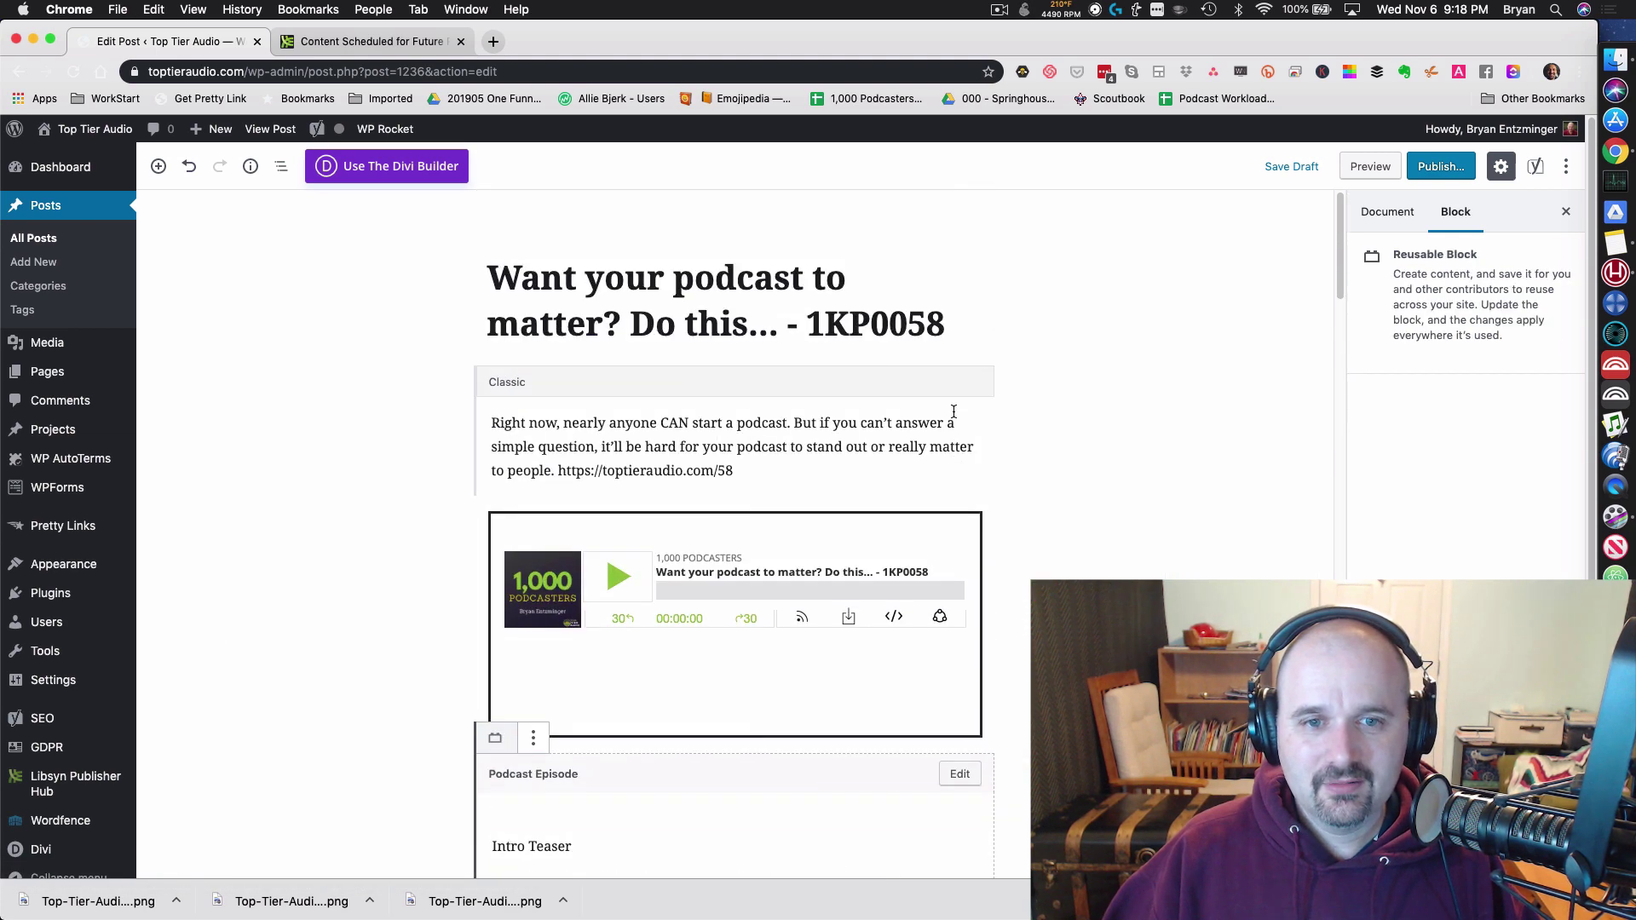
{"action": "scroll", "coordinate": [954, 412], "scroll_direction": "down", "scroll_amount": 3}
{"action": "left_click", "coordinate": [536, 509]}
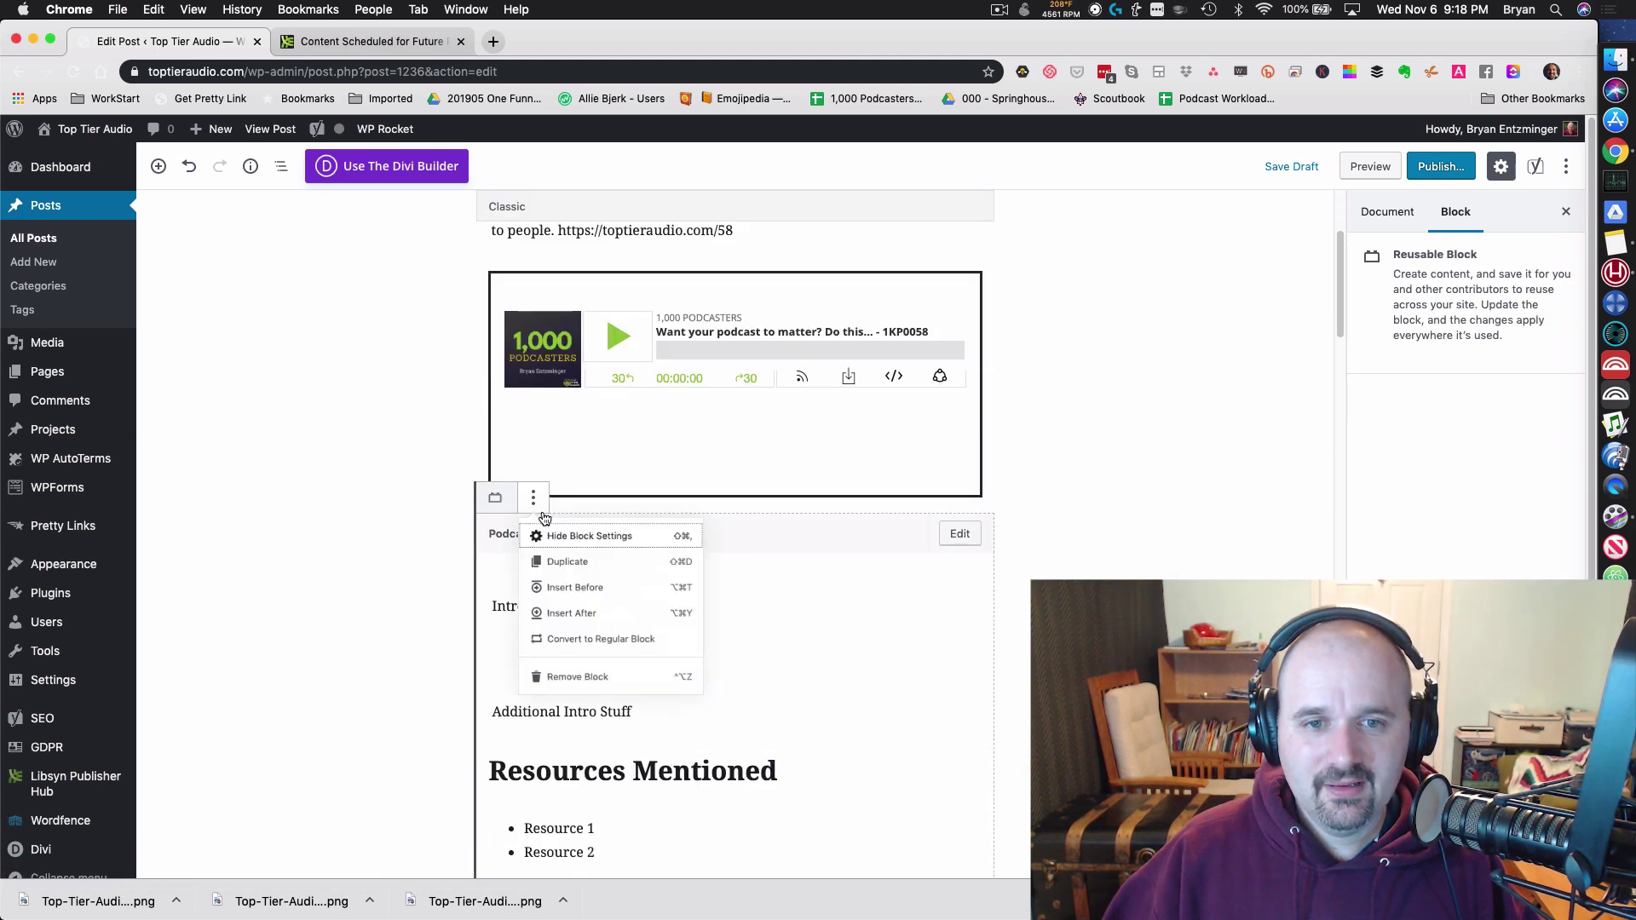
{"action": "left_click", "coordinate": [641, 673]}
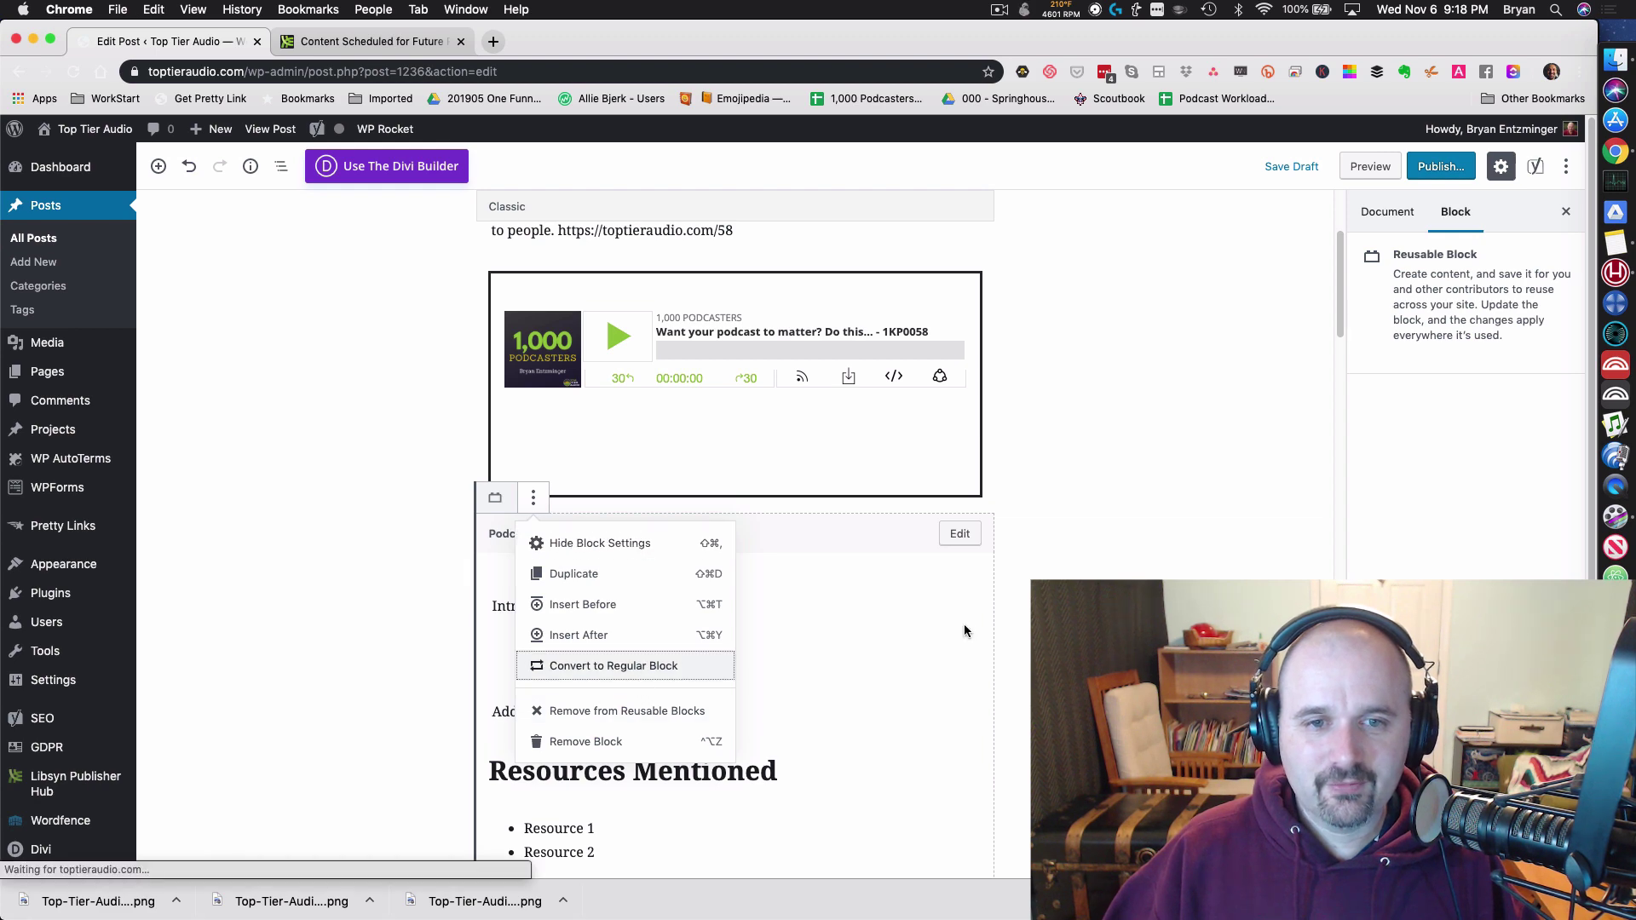
{"action": "scroll", "coordinate": [944, 456], "scroll_direction": "up", "scroll_amount": 10}
{"action": "scroll", "coordinate": [942, 461], "scroll_direction": "down", "scroll_amount": 3}
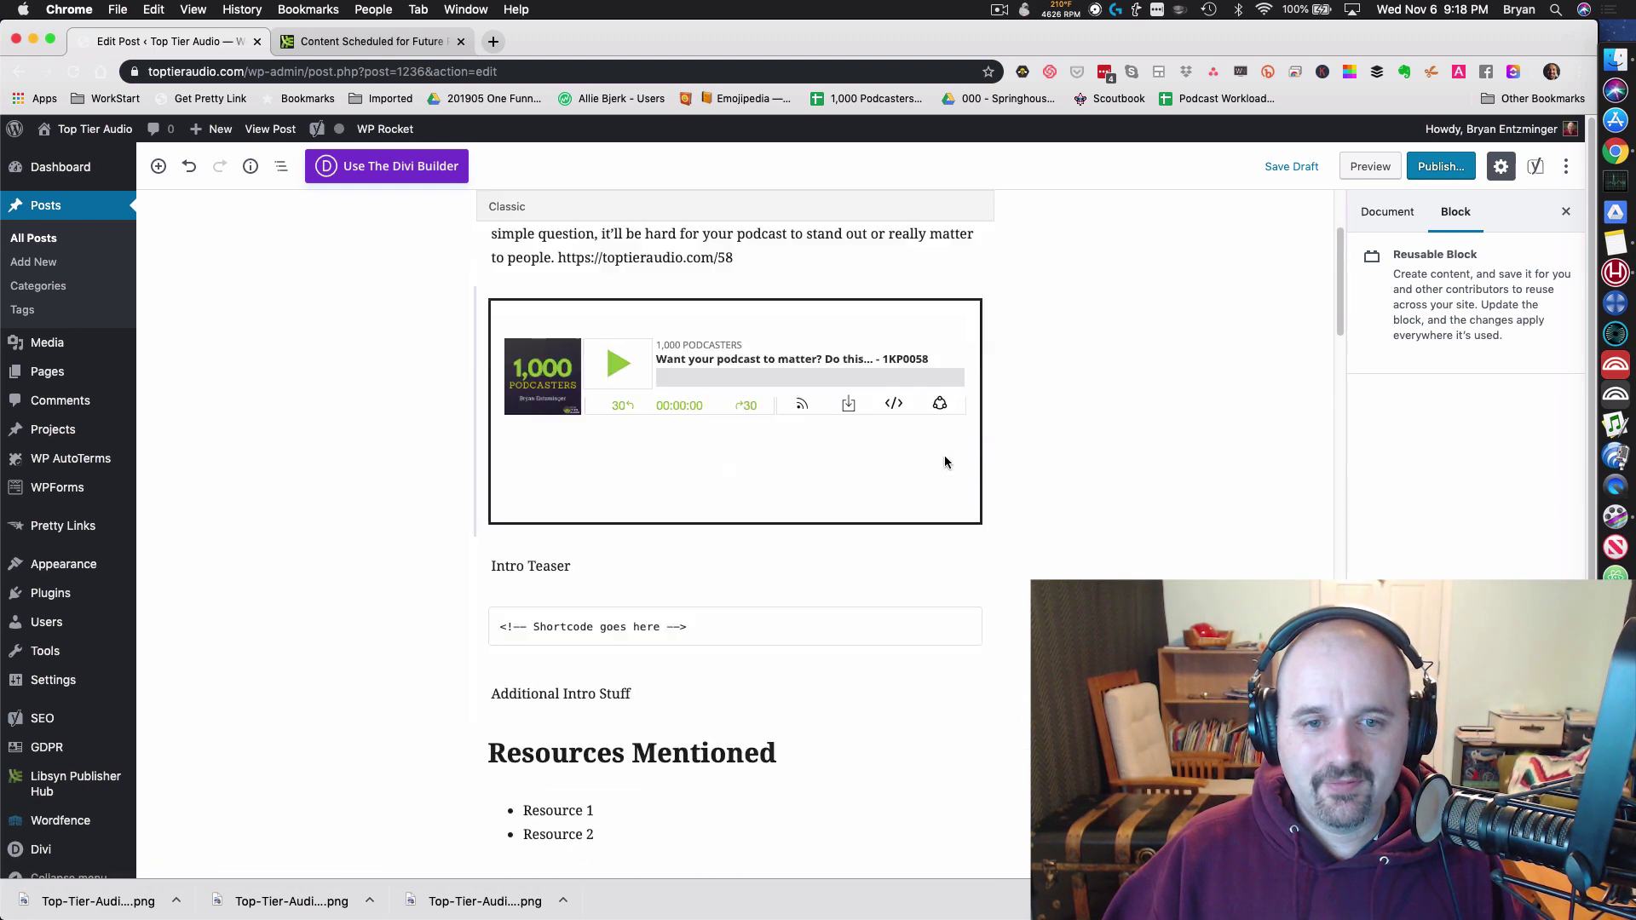
Step: Change the permalink slug to 1KP0058_Your_Podcast_Should_Do_This, copied from the notes
{"action": "key", "text": "super+Tab"}
{"action": "key", "text": "super+Tab"}
{"action": "key", "text": "super+Tab"}
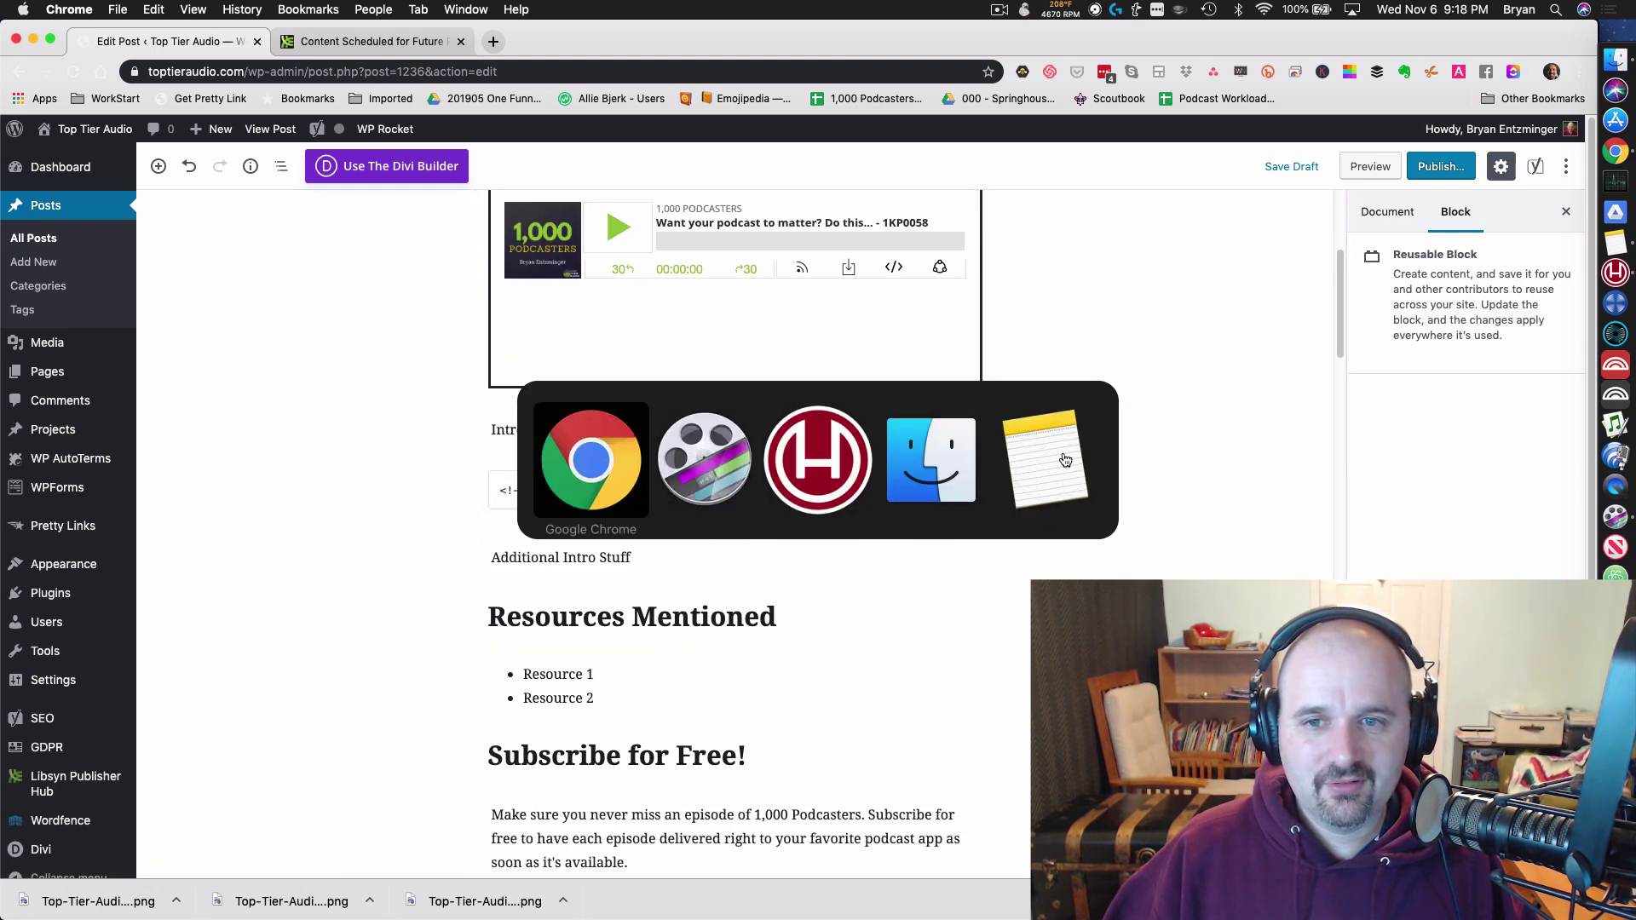
{"action": "key", "text": "super+Tab"}
{"action": "key", "text": "super+Tab"}
{"action": "key", "text": "super+Tab"}
{"action": "key", "text": "super+Tab"}
{"action": "key", "text": "super+Tab"}
{"action": "key", "text": "super+Tab"}
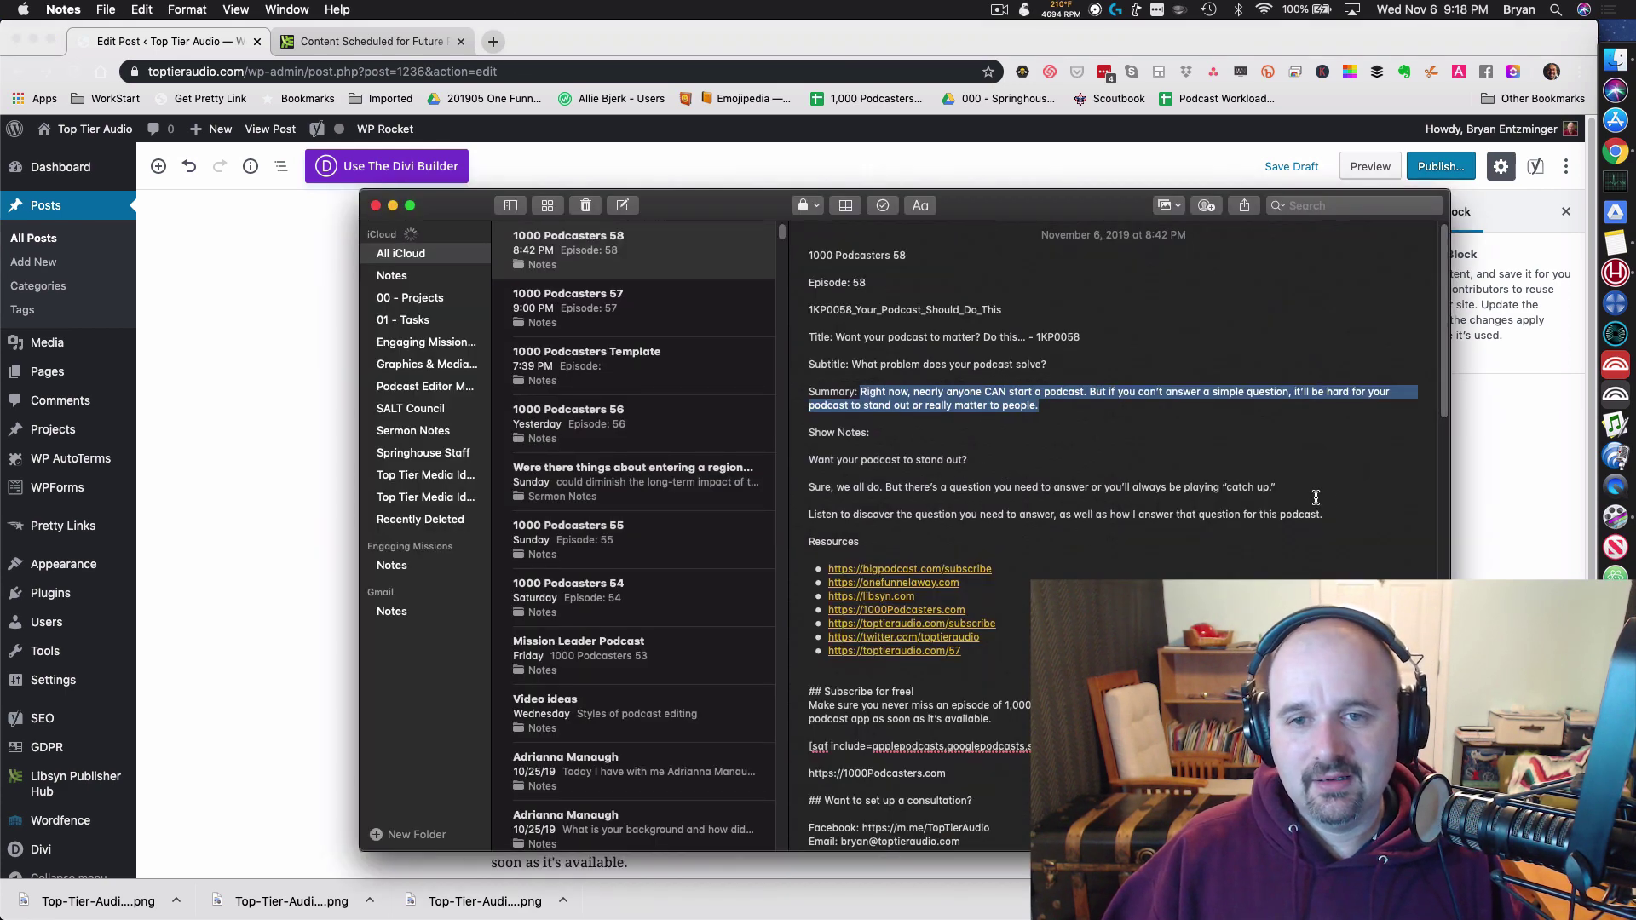
{"action": "left_click_drag", "start_coordinate": [1331, 514], "coordinate": [825, 463]}
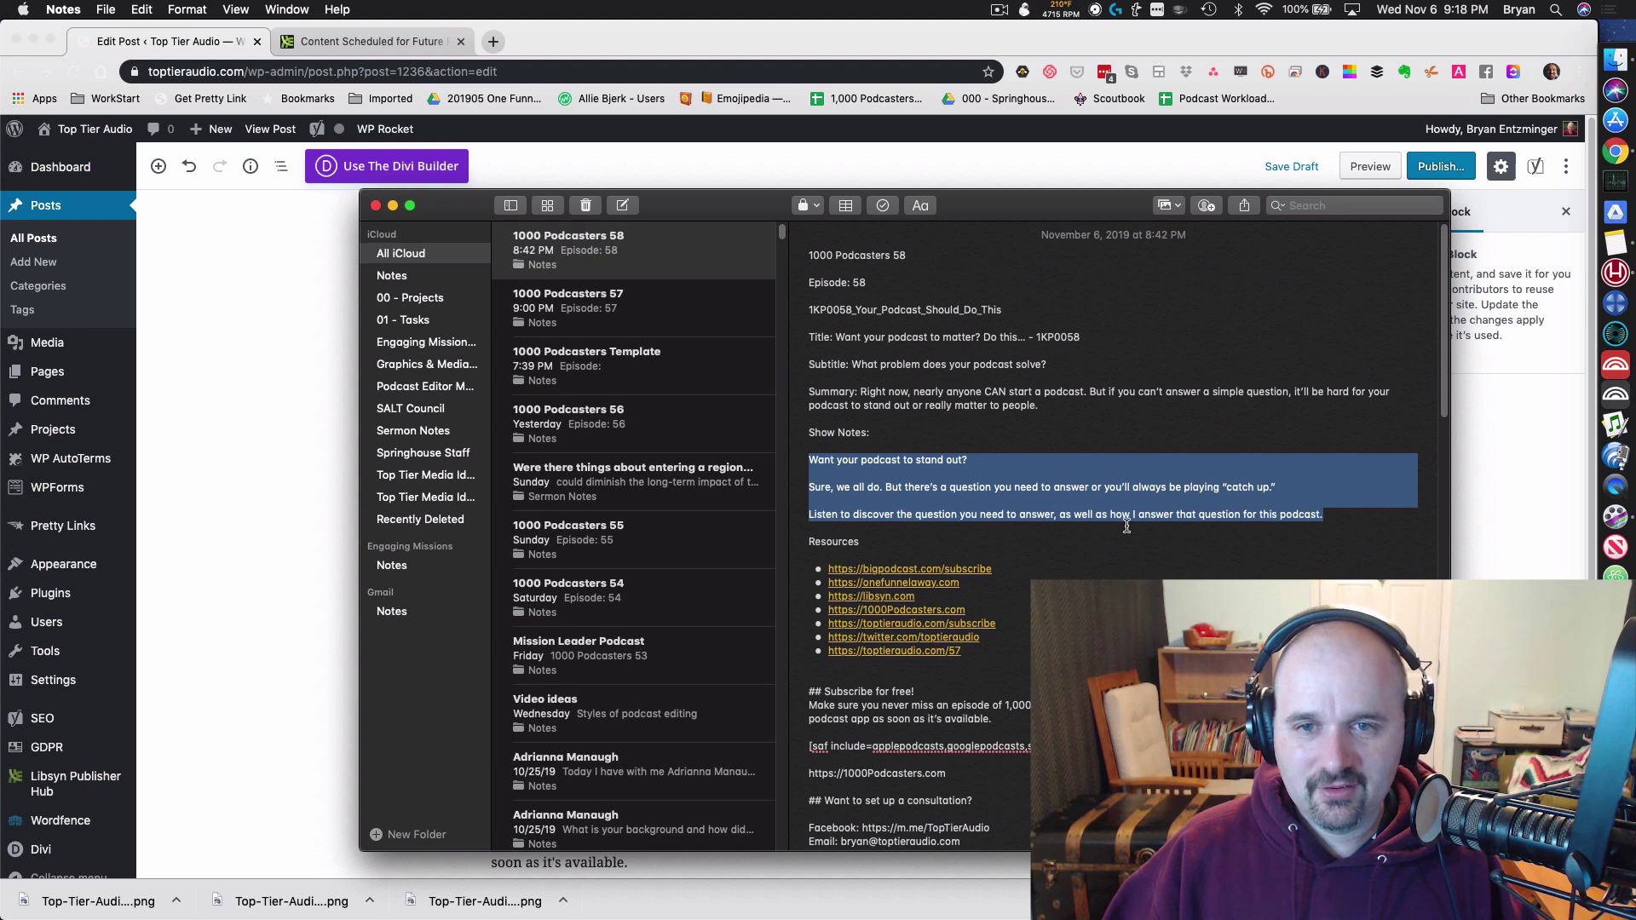
{"action": "left_click_drag", "start_coordinate": [1080, 338], "coordinate": [834, 337]}
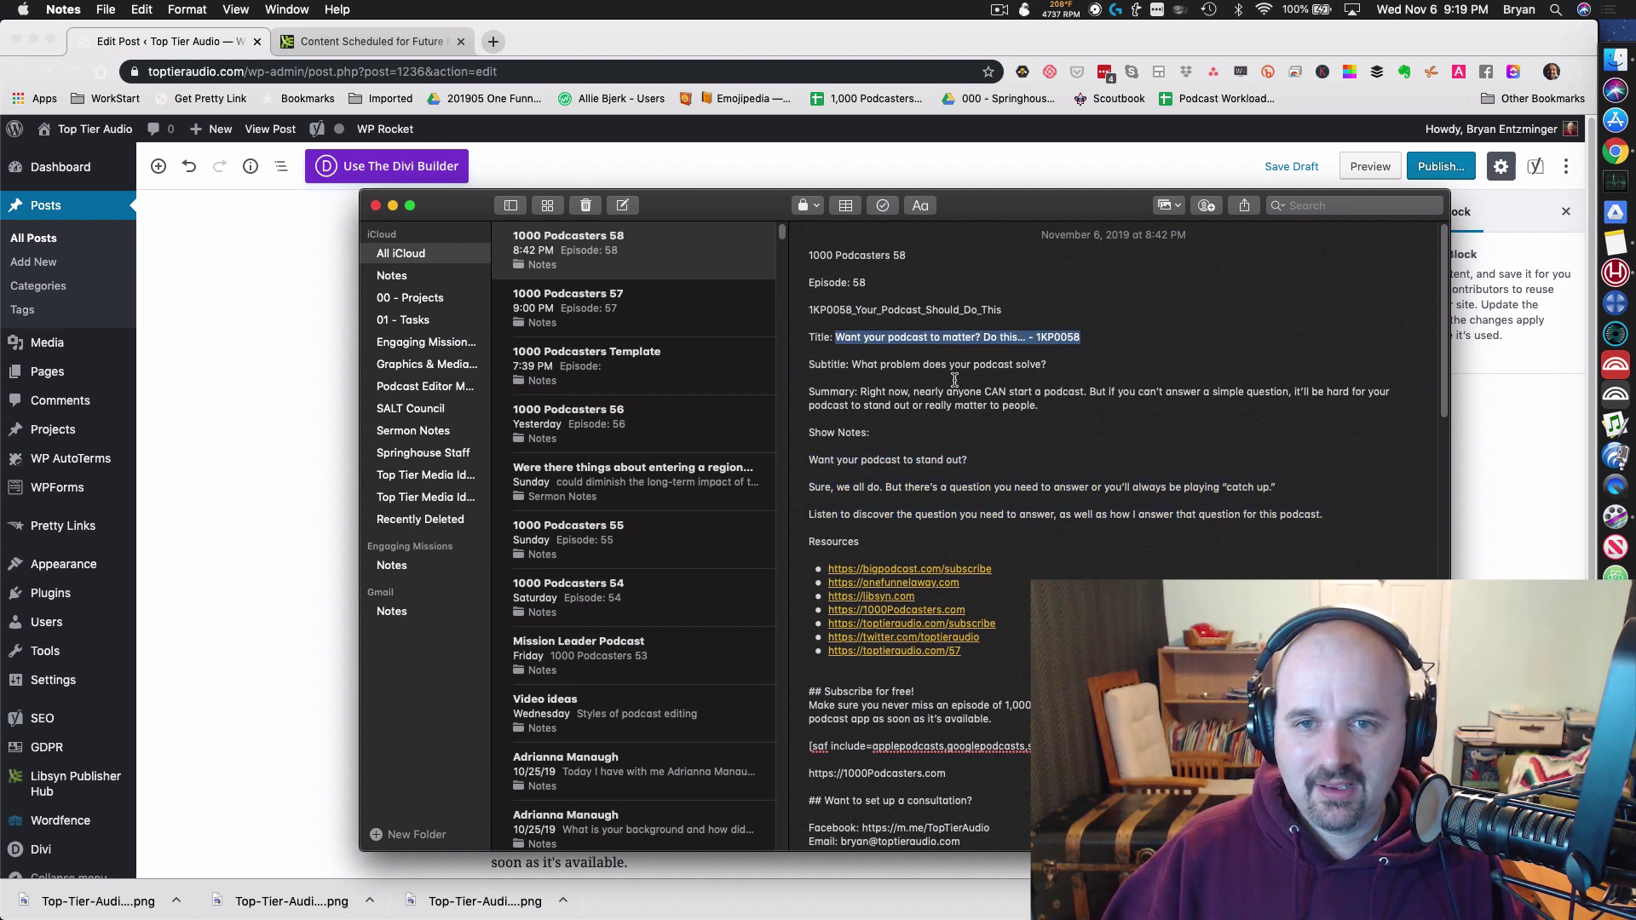
{"action": "key", "text": "super+Tab"}
{"action": "key", "text": "super+Tab"}
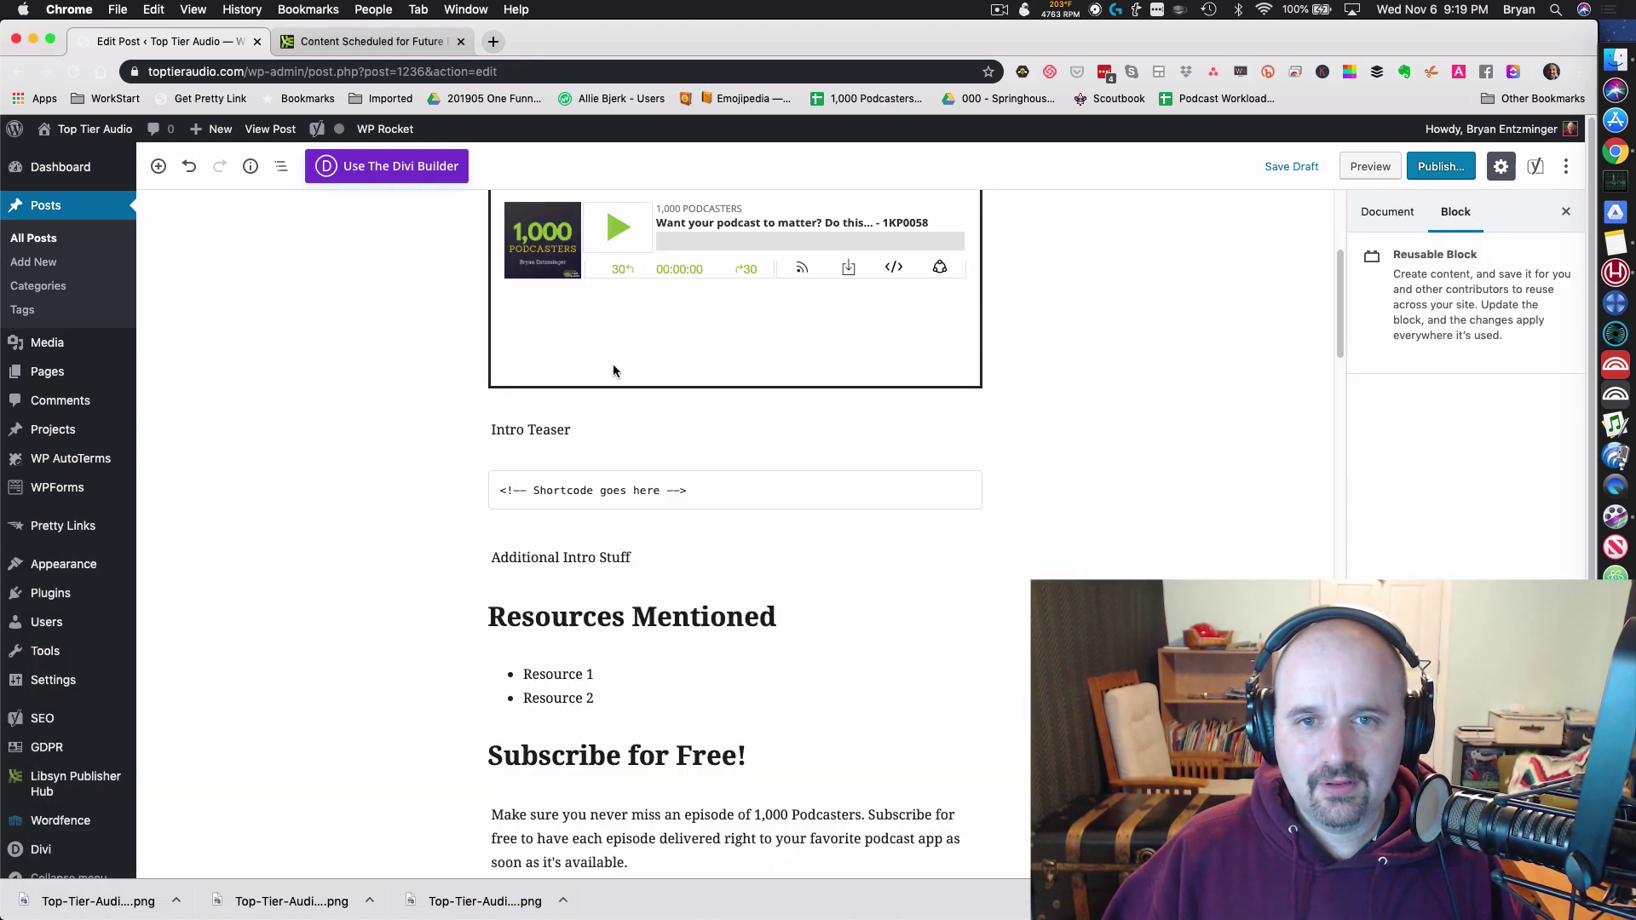
{"action": "scroll", "coordinate": [890, 435], "scroll_direction": "up", "scroll_amount": 5}
{"action": "key", "text": "super+Tab"}
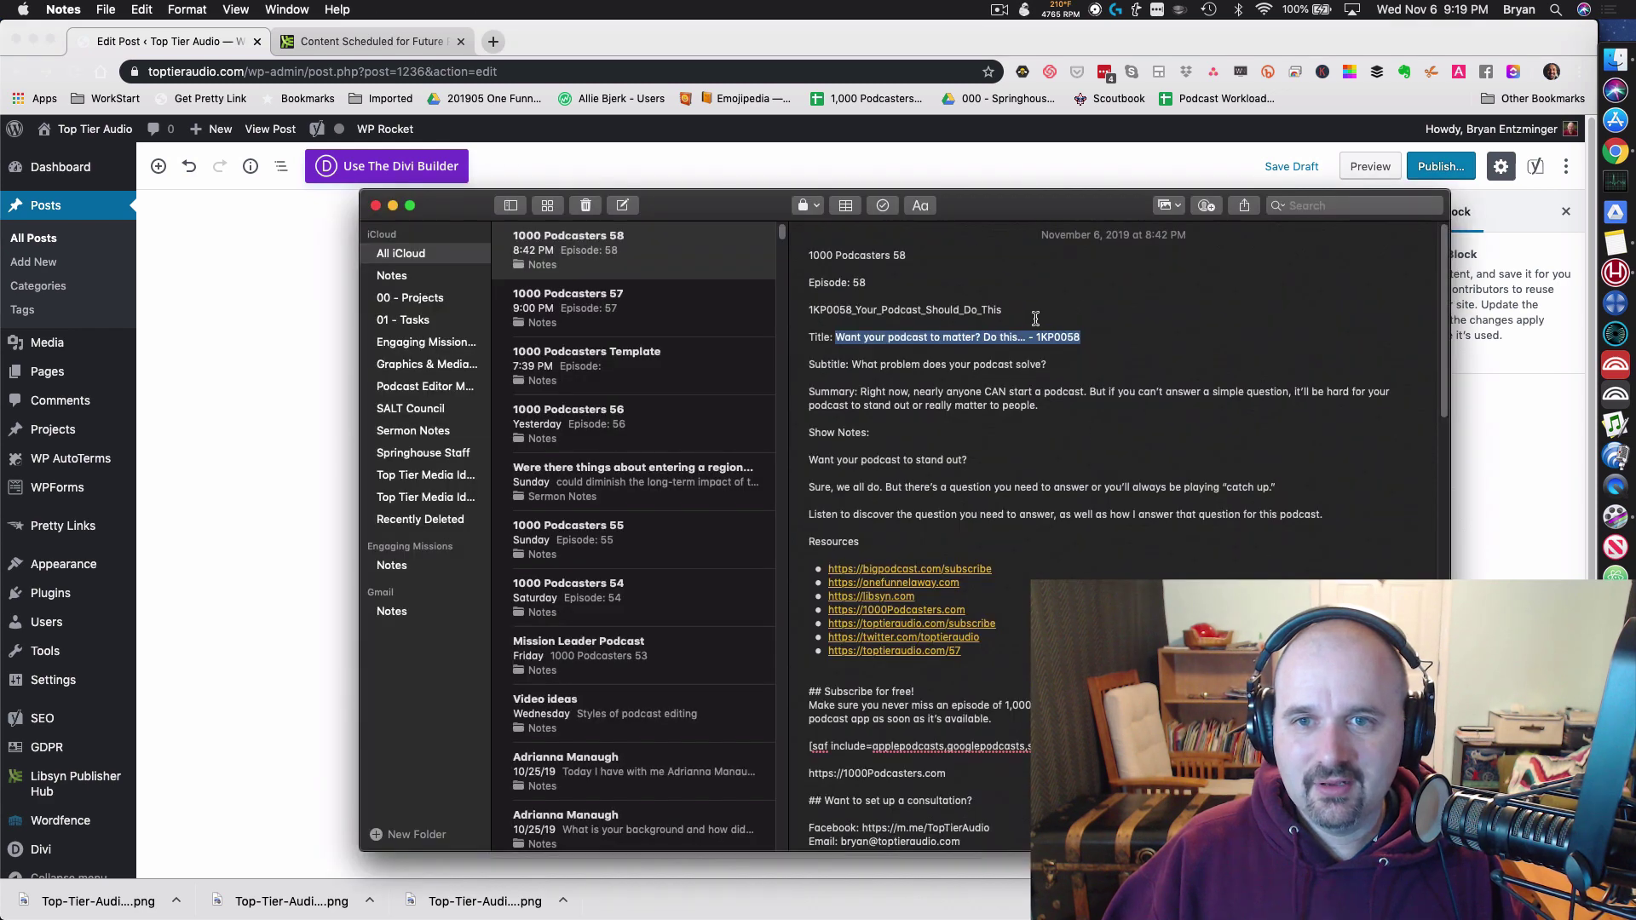
{"action": "left_click_drag", "start_coordinate": [1035, 319], "coordinate": [774, 308]}
{"action": "key", "text": "super+c"}
{"action": "key", "text": "super+Tab"}
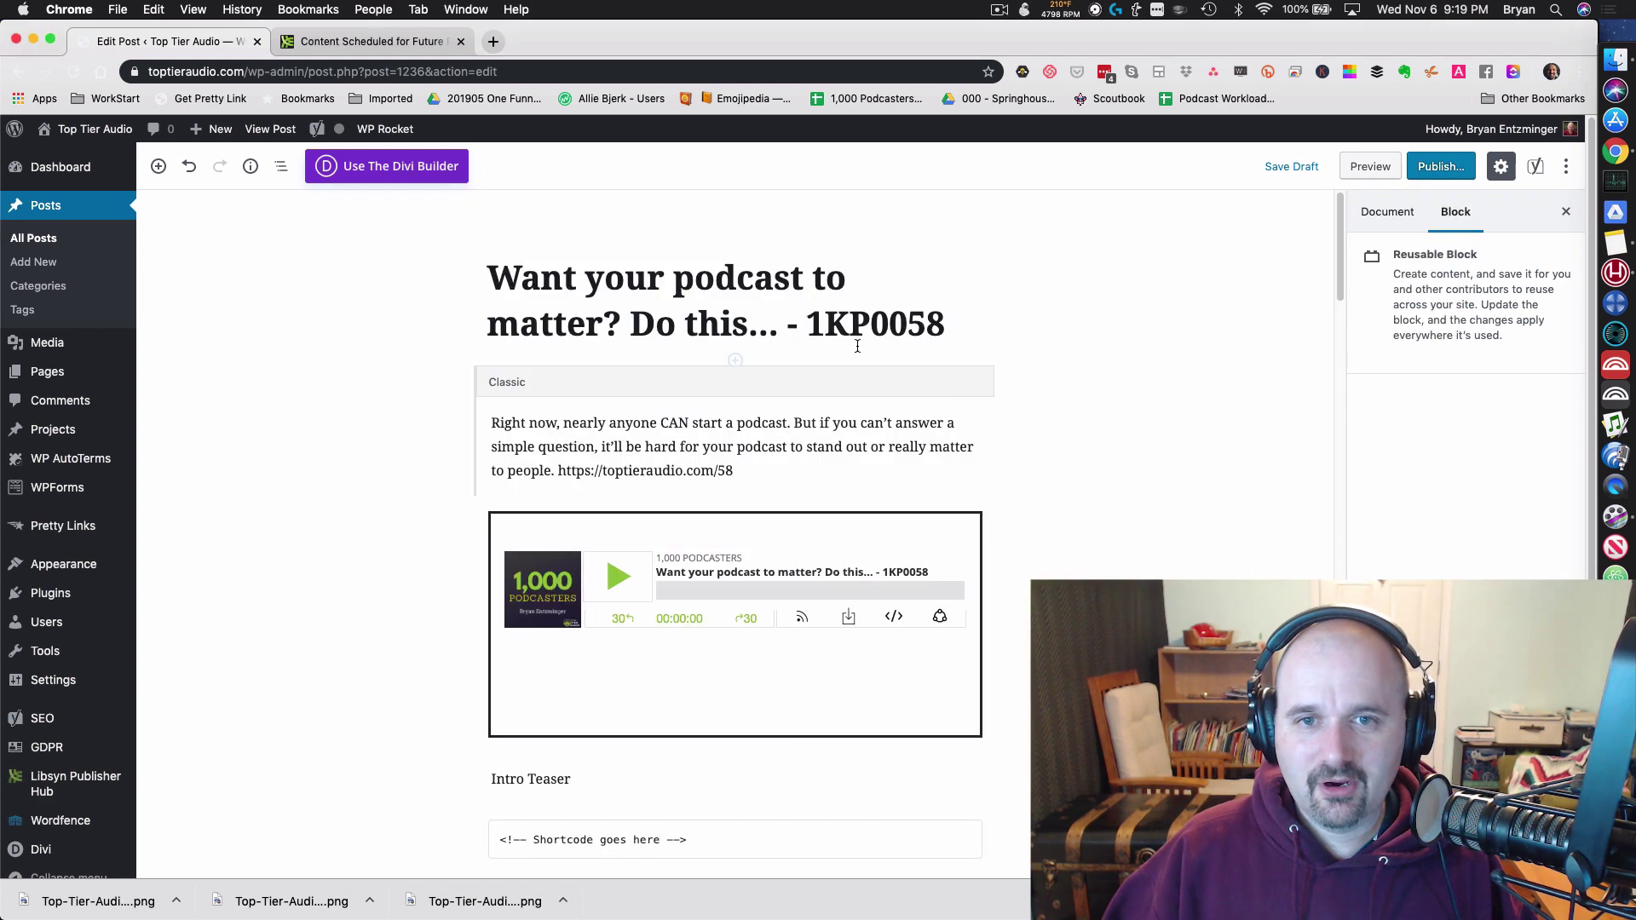
{"action": "left_click", "coordinate": [966, 228]}
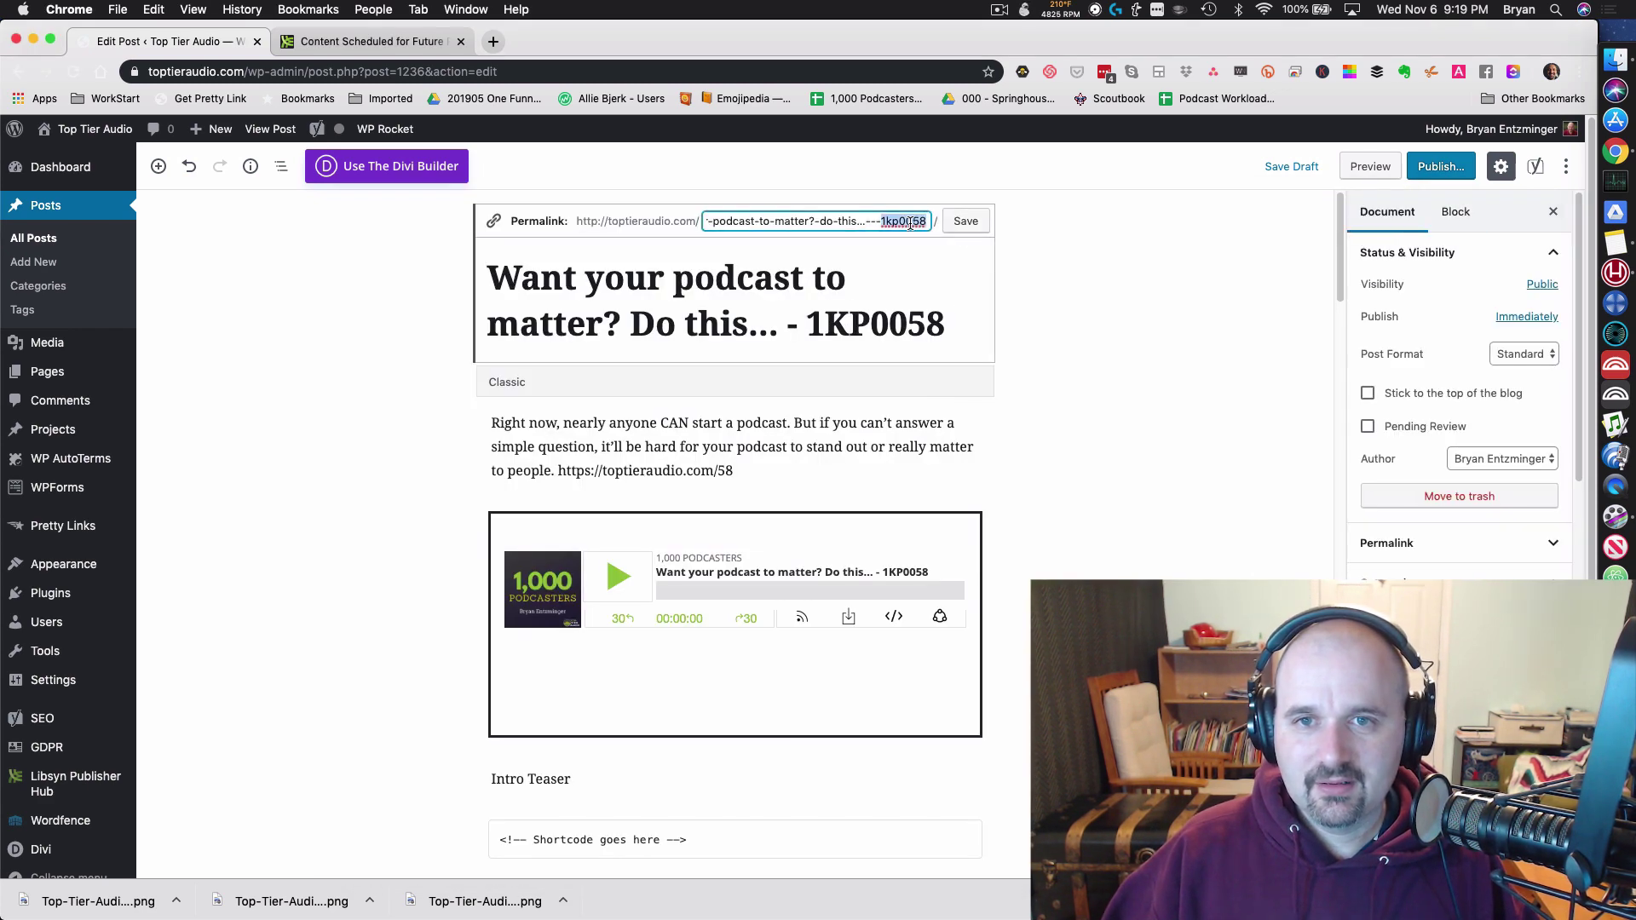
{"action": "key", "text": "super+a"}
{"action": "key", "text": "super+v"}
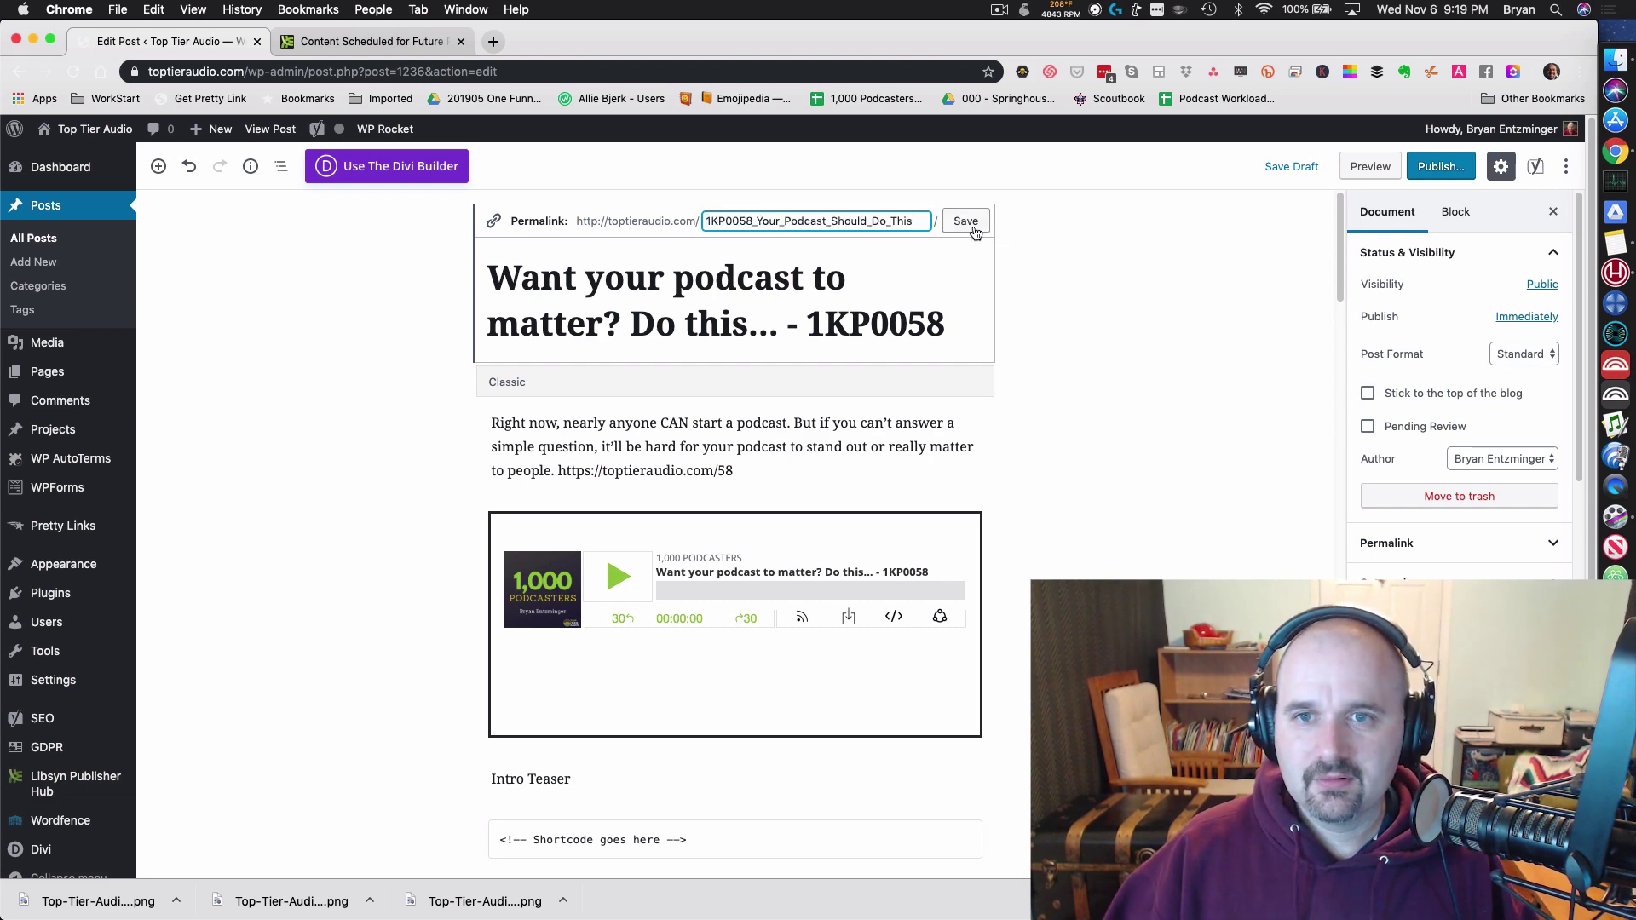
{"action": "left_click", "coordinate": [967, 221]}
Step: Select the three show-notes paragraphs in the episode note
{"action": "scroll", "coordinate": [1024, 510], "scroll_direction": "down", "scroll_amount": 5}
{"action": "key", "text": "super+Tab"}
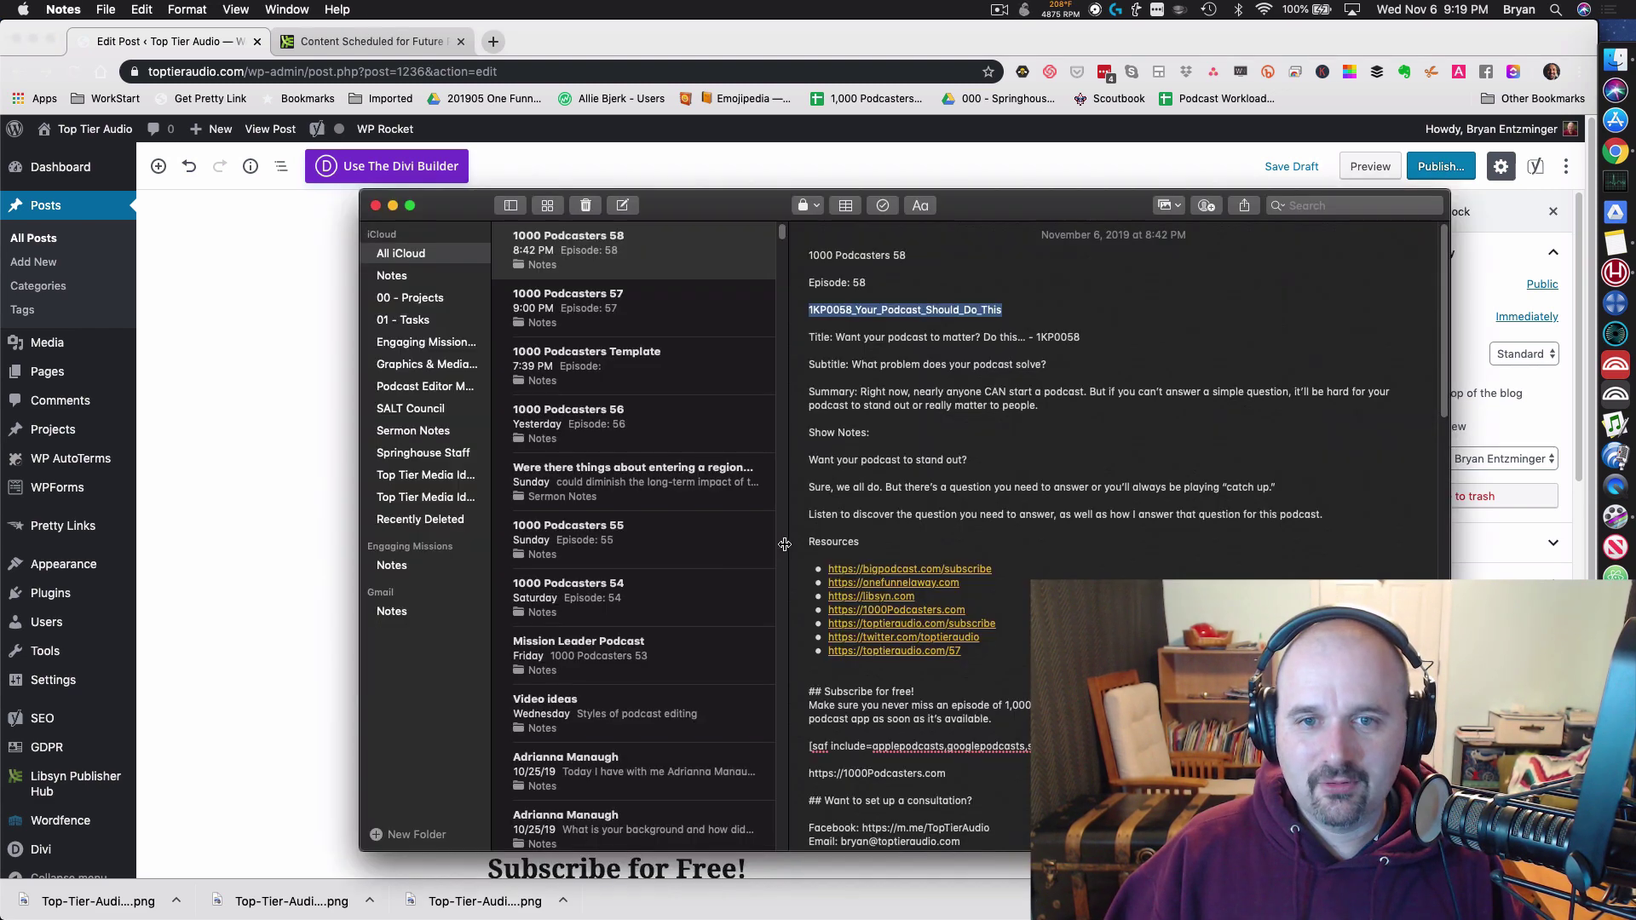
{"action": "left_click_drag", "start_coordinate": [1327, 515], "coordinate": [816, 461]}
{"action": "key", "text": "ctrl+c"}
Step: Paste the three show-notes paragraphs at Intro Teaser and reposition the podcast player block
{"action": "key", "text": "super+Tab"}
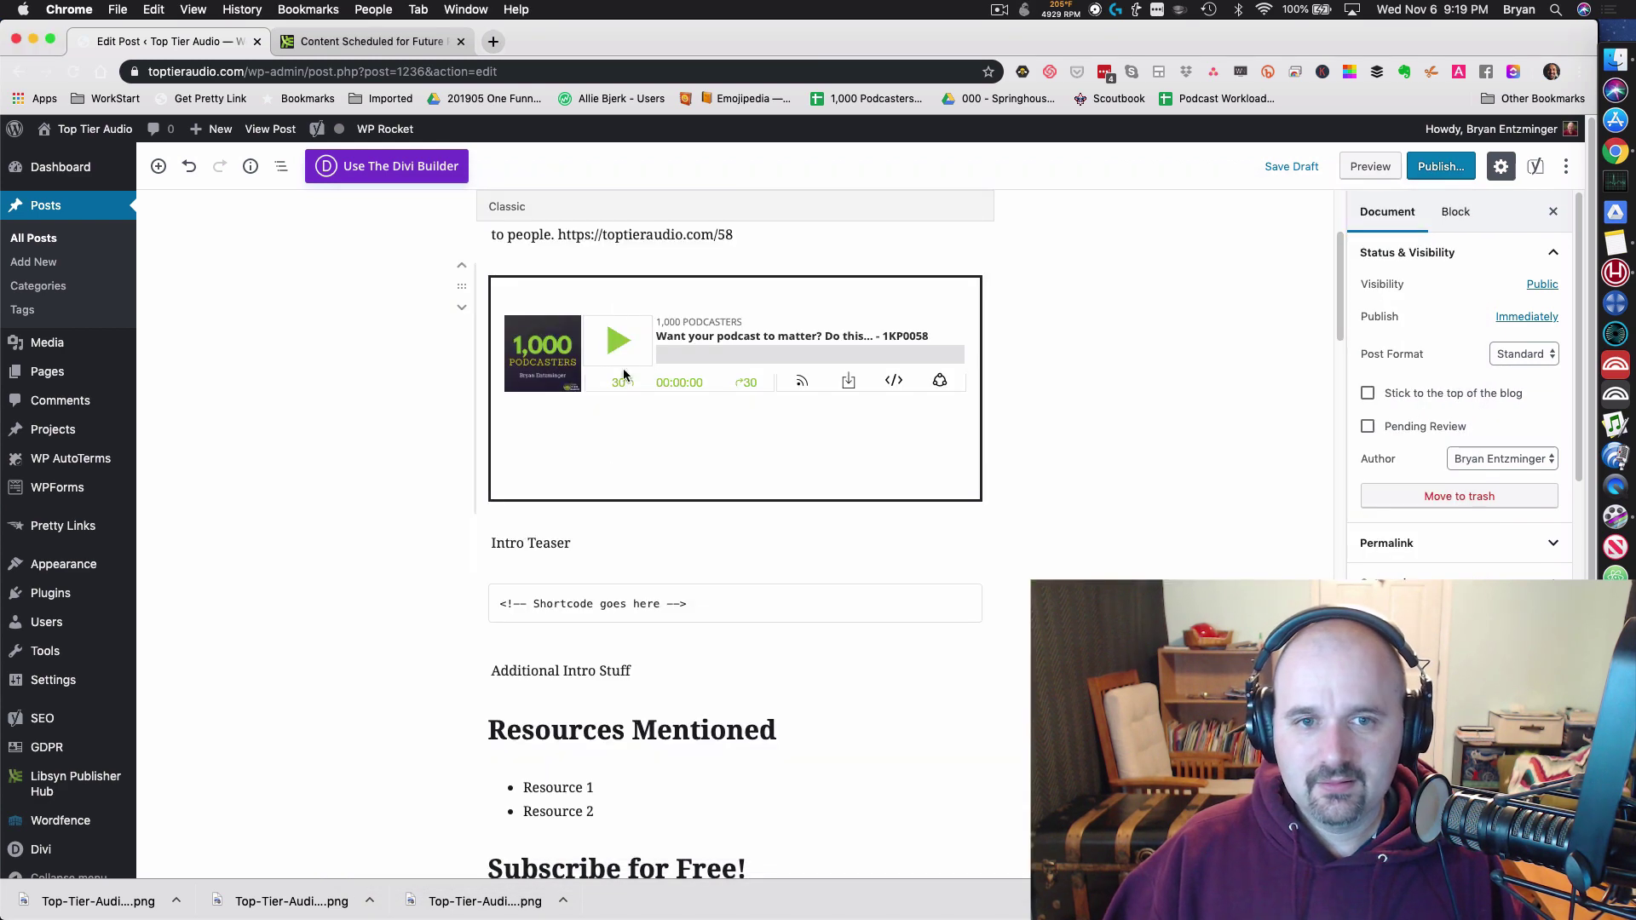
{"action": "scroll", "coordinate": [724, 514], "scroll_direction": "down", "scroll_amount": 4}
{"action": "scroll", "coordinate": [660, 445], "scroll_direction": "up", "scroll_amount": 5}
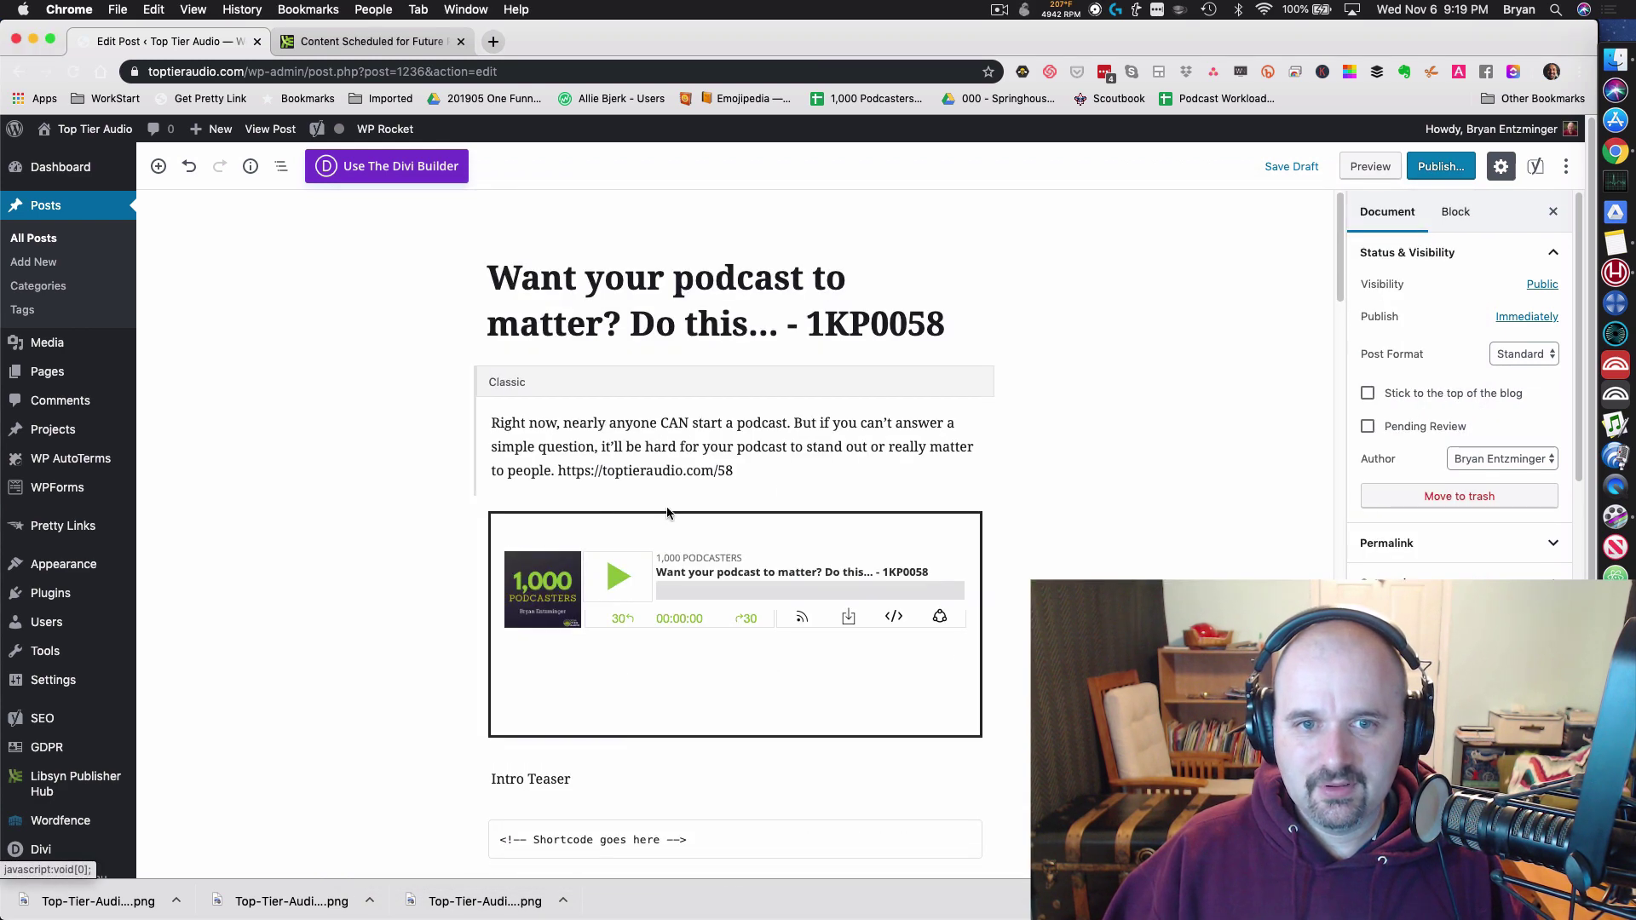
{"action": "left_click_drag", "start_coordinate": [604, 730], "coordinate": [459, 721]}
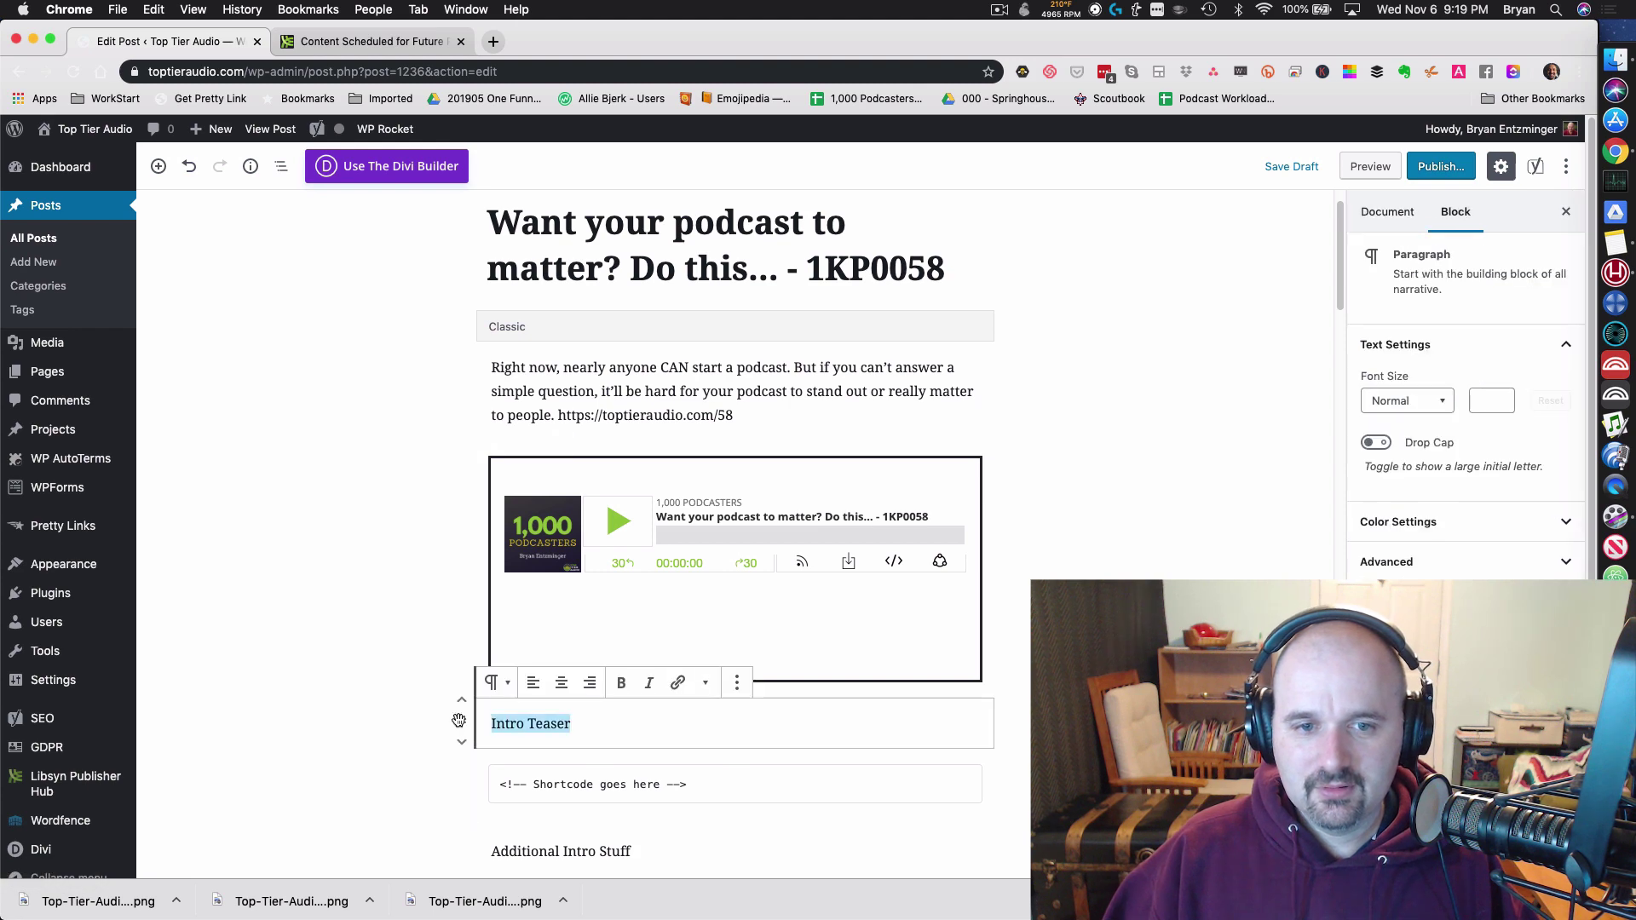
{"action": "left_click", "coordinate": [725, 730]}
{"action": "key", "text": "ctrl+v"}
{"action": "scroll", "coordinate": [724, 511], "scroll_direction": "down", "scroll_amount": 2}
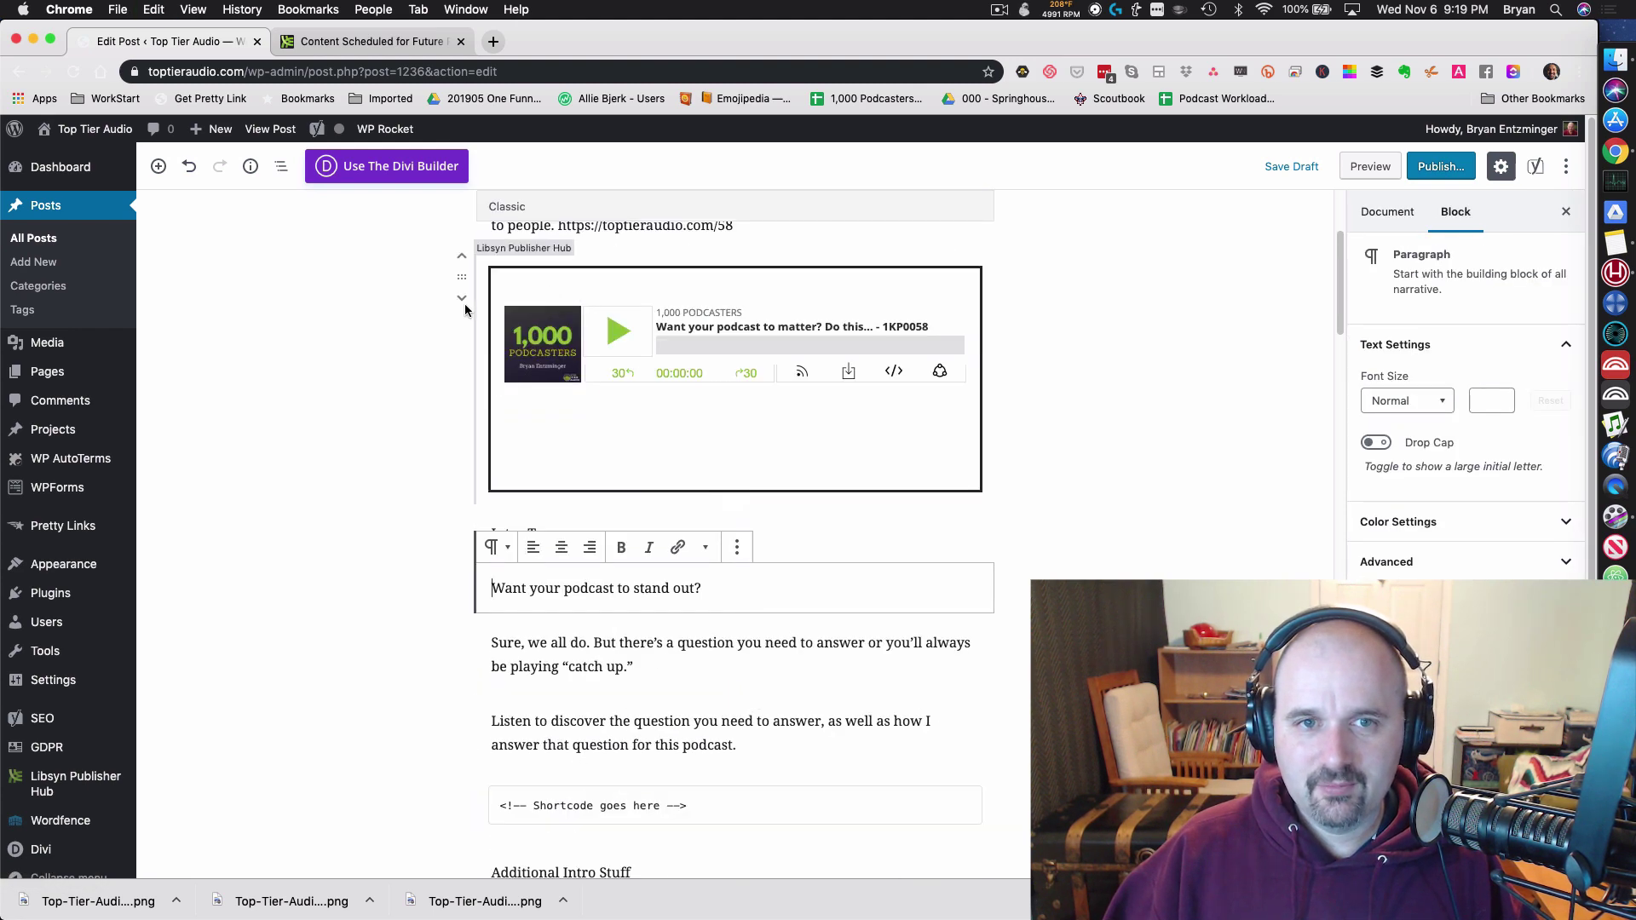
{"action": "left_click", "coordinate": [461, 305]}
{"action": "left_click", "coordinate": [462, 299]}
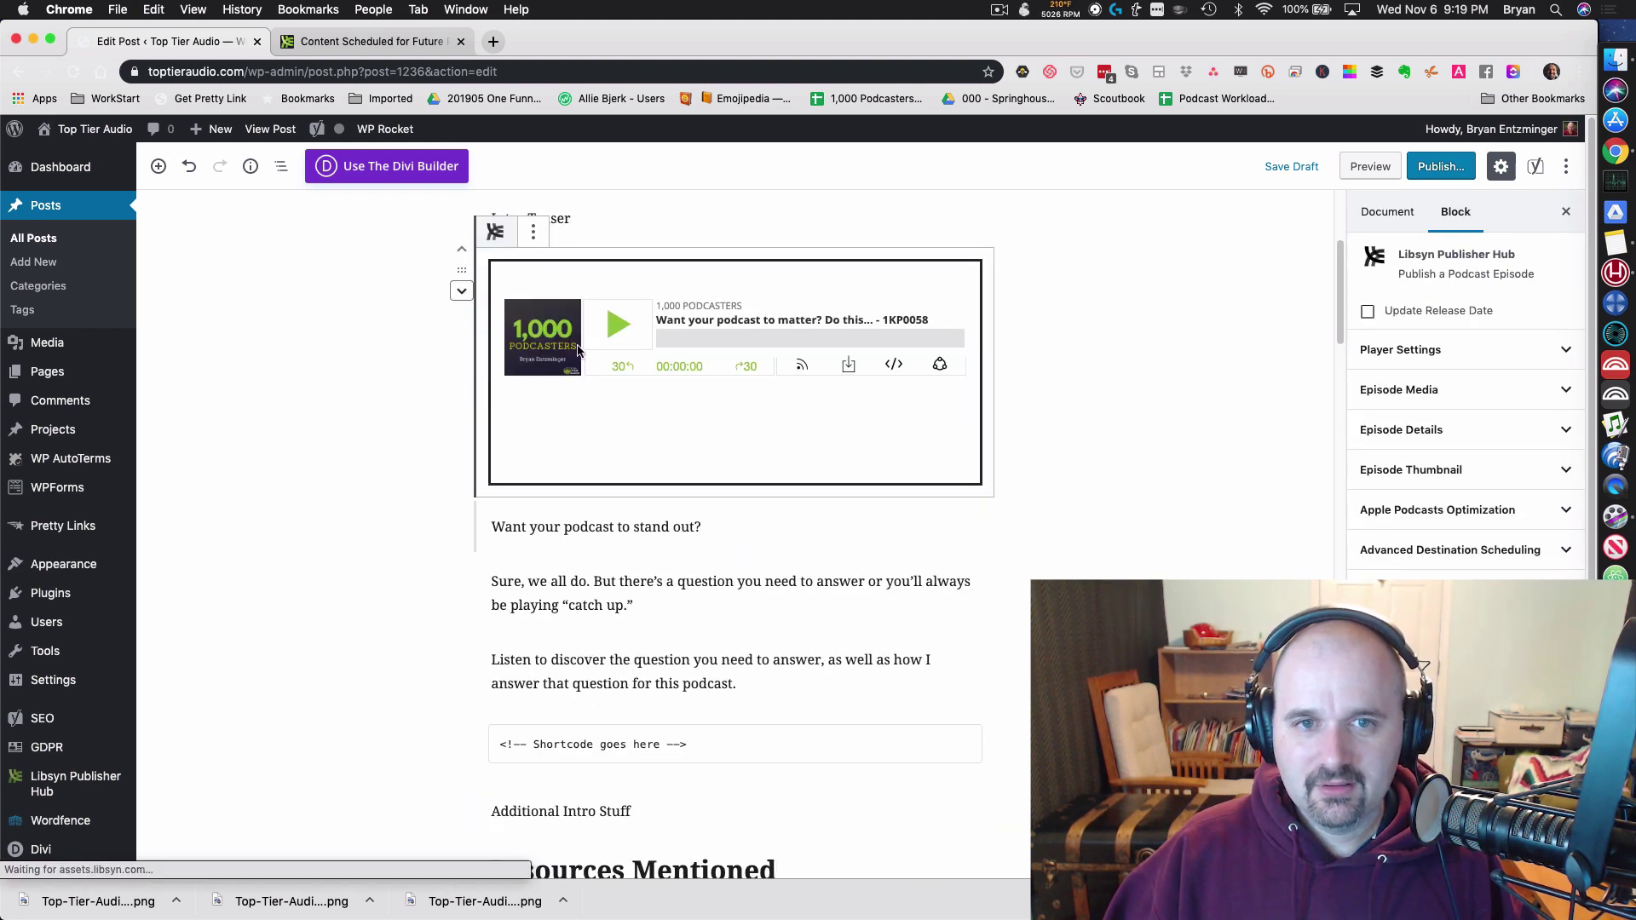
{"action": "left_click", "coordinate": [462, 291]}
Step: Delete the Intro Teaser placeholder and move the stand-out question below the player
{"action": "scroll", "coordinate": [832, 504], "scroll_direction": "up", "scroll_amount": 4}
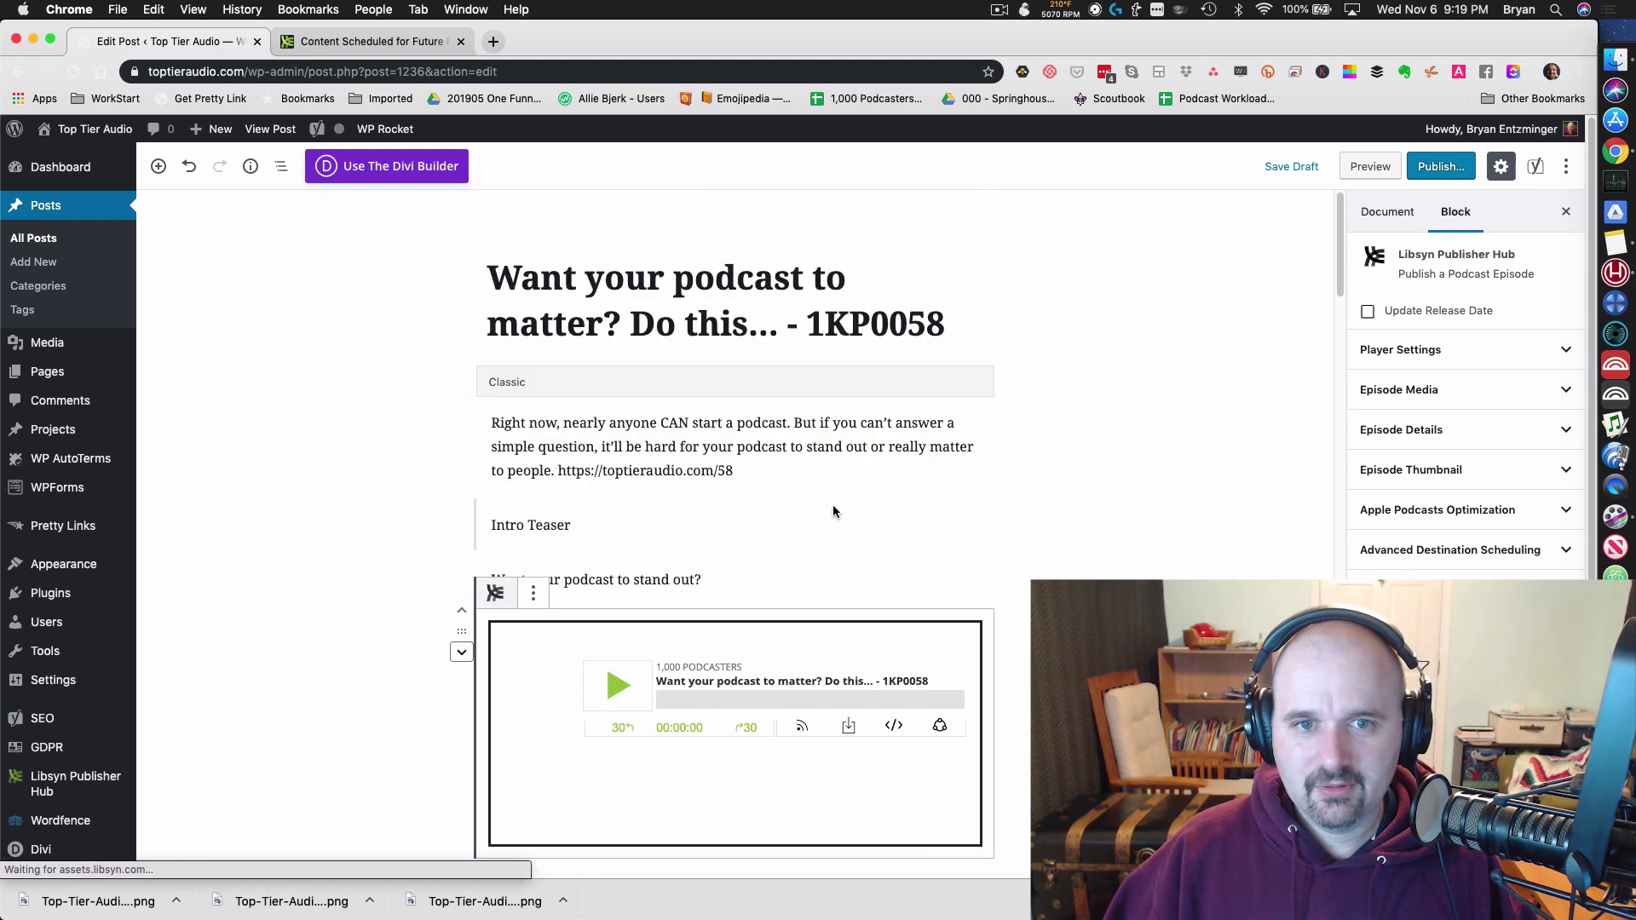
{"action": "left_click_drag", "start_coordinate": [614, 522], "coordinate": [480, 527]}
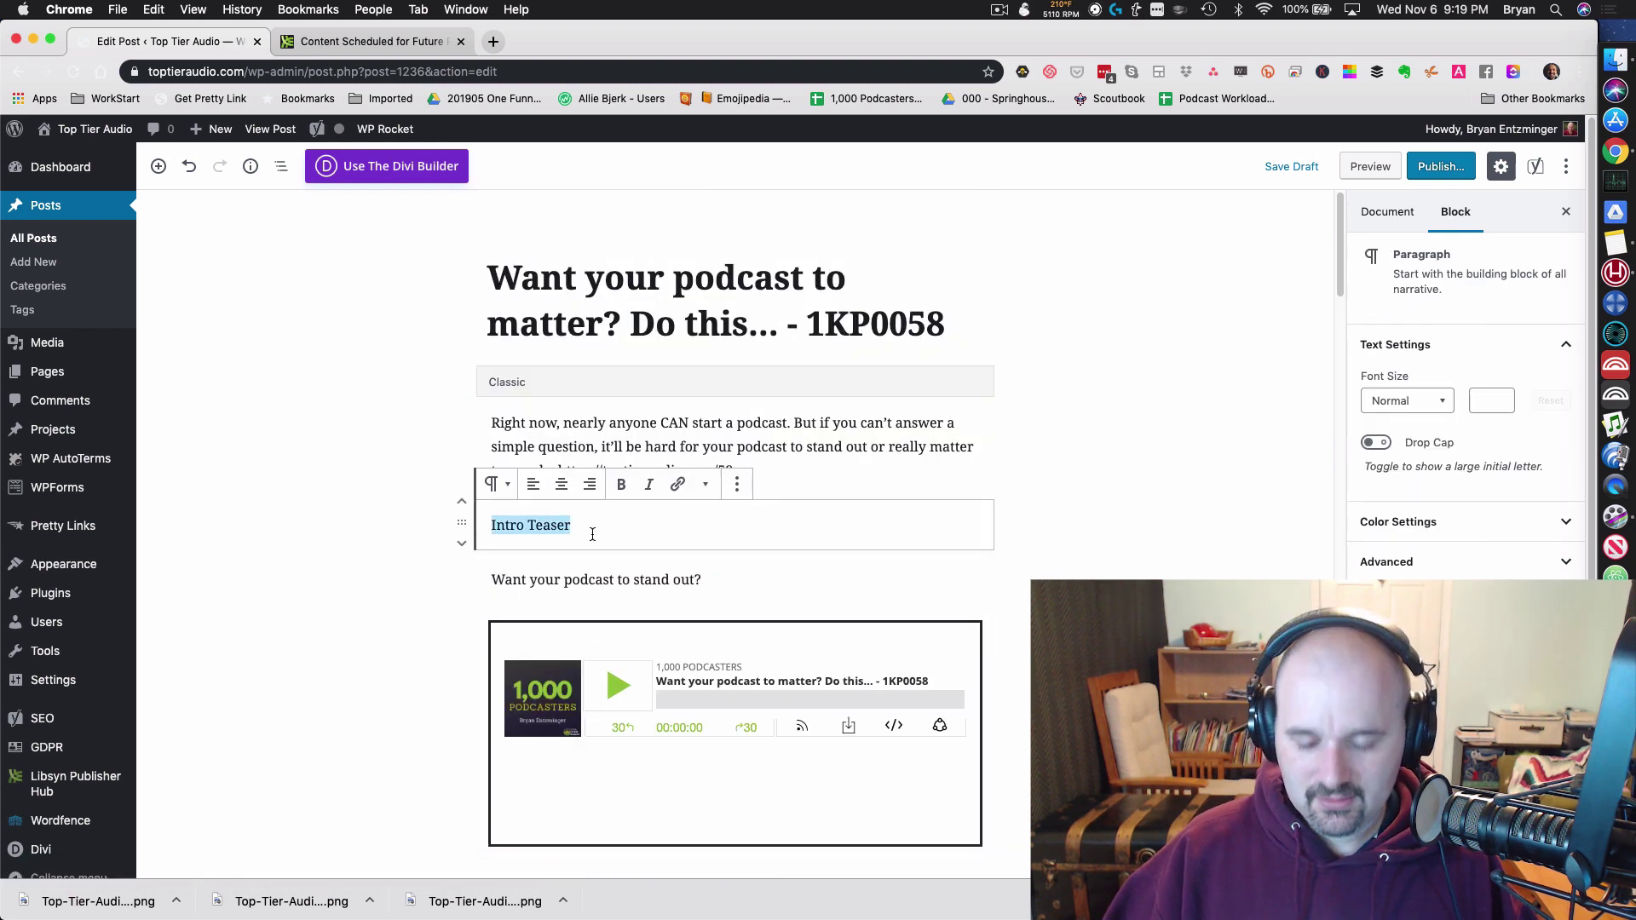
{"action": "key", "text": "BackSpace"}
{"action": "key", "text": "Delete"}
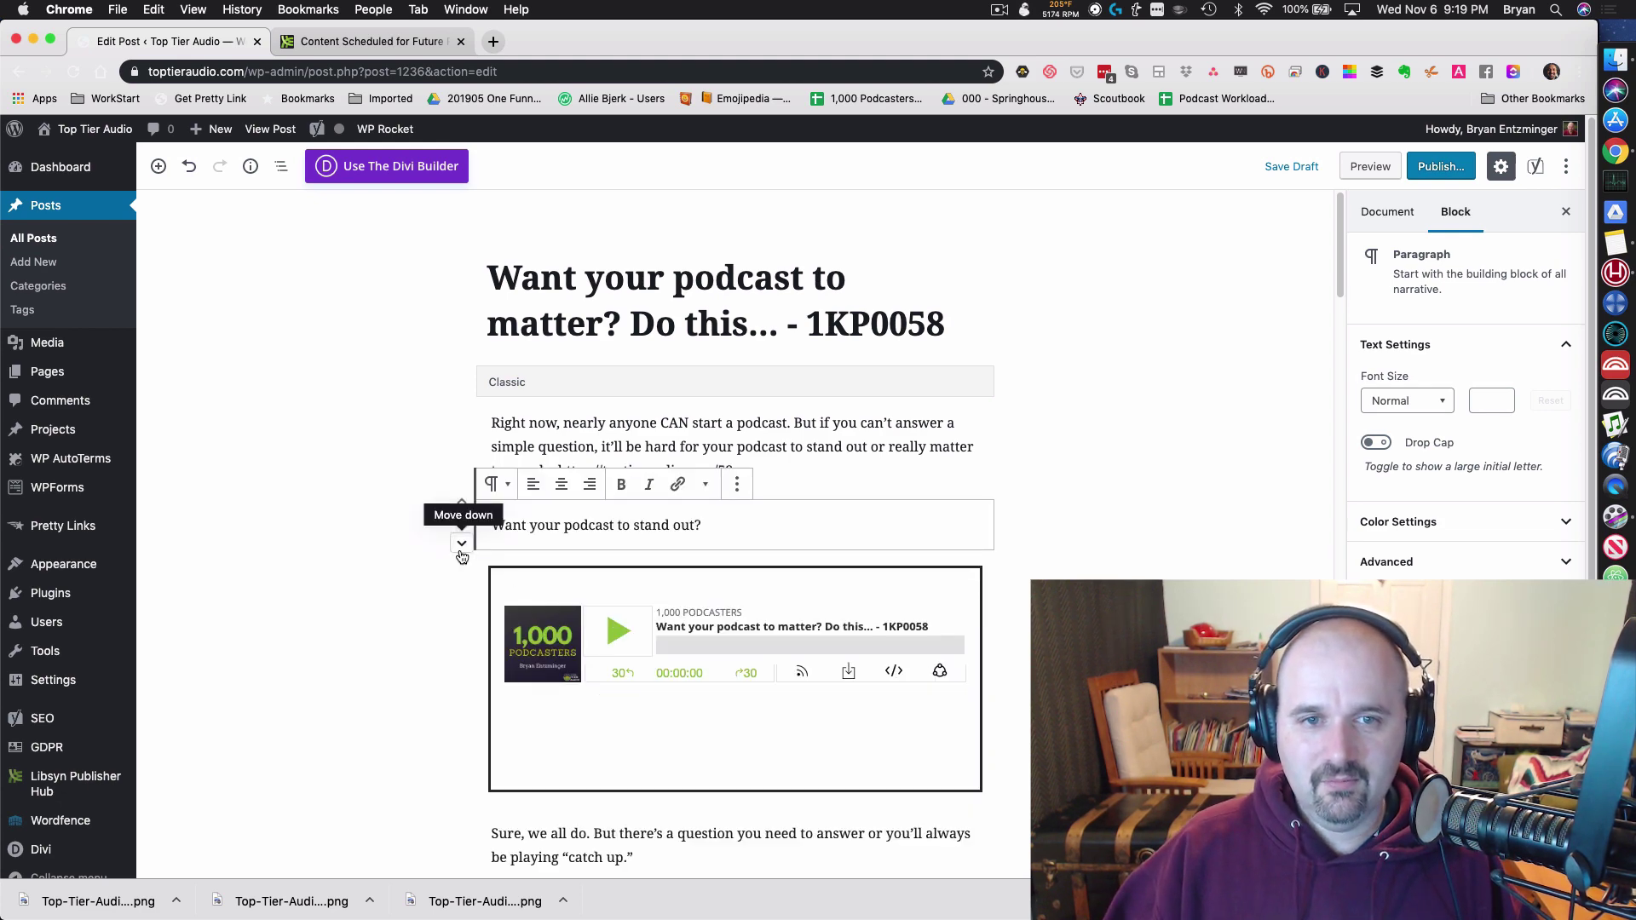
{"action": "left_click", "coordinate": [461, 598]}
Step: Remove the Classic summary block and delete the Additional Intro Stuff text
{"action": "left_click", "coordinate": [980, 367]}
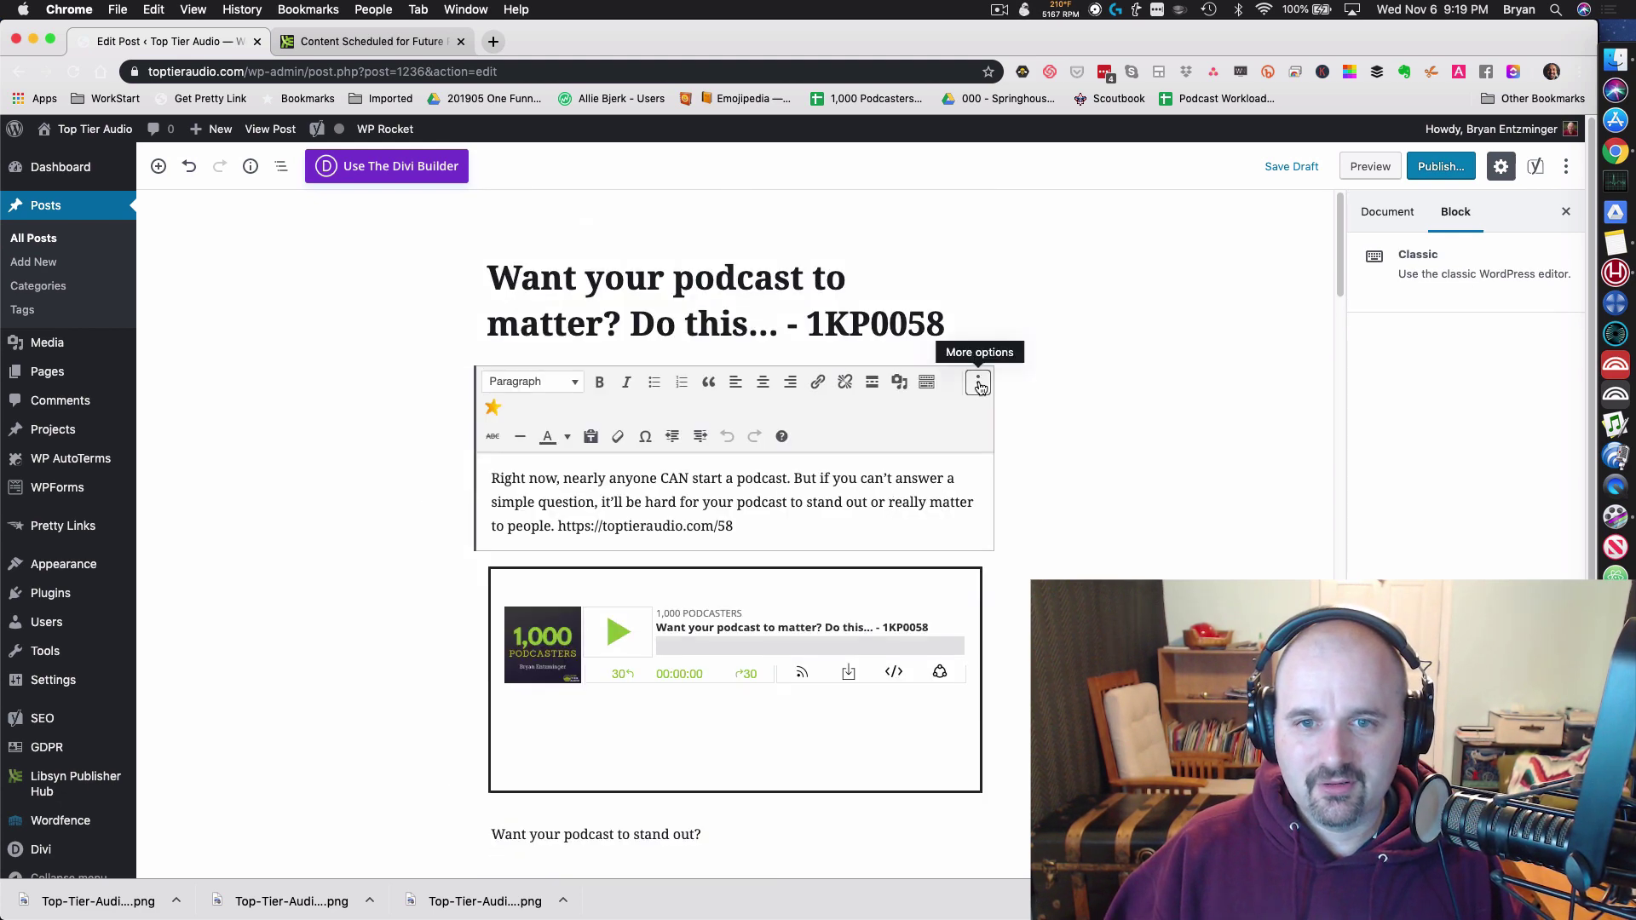
{"action": "left_click", "coordinate": [977, 380]}
{"action": "left_click", "coordinate": [980, 624]}
{"action": "scroll", "coordinate": [971, 622], "scroll_direction": "down", "scroll_amount": 4}
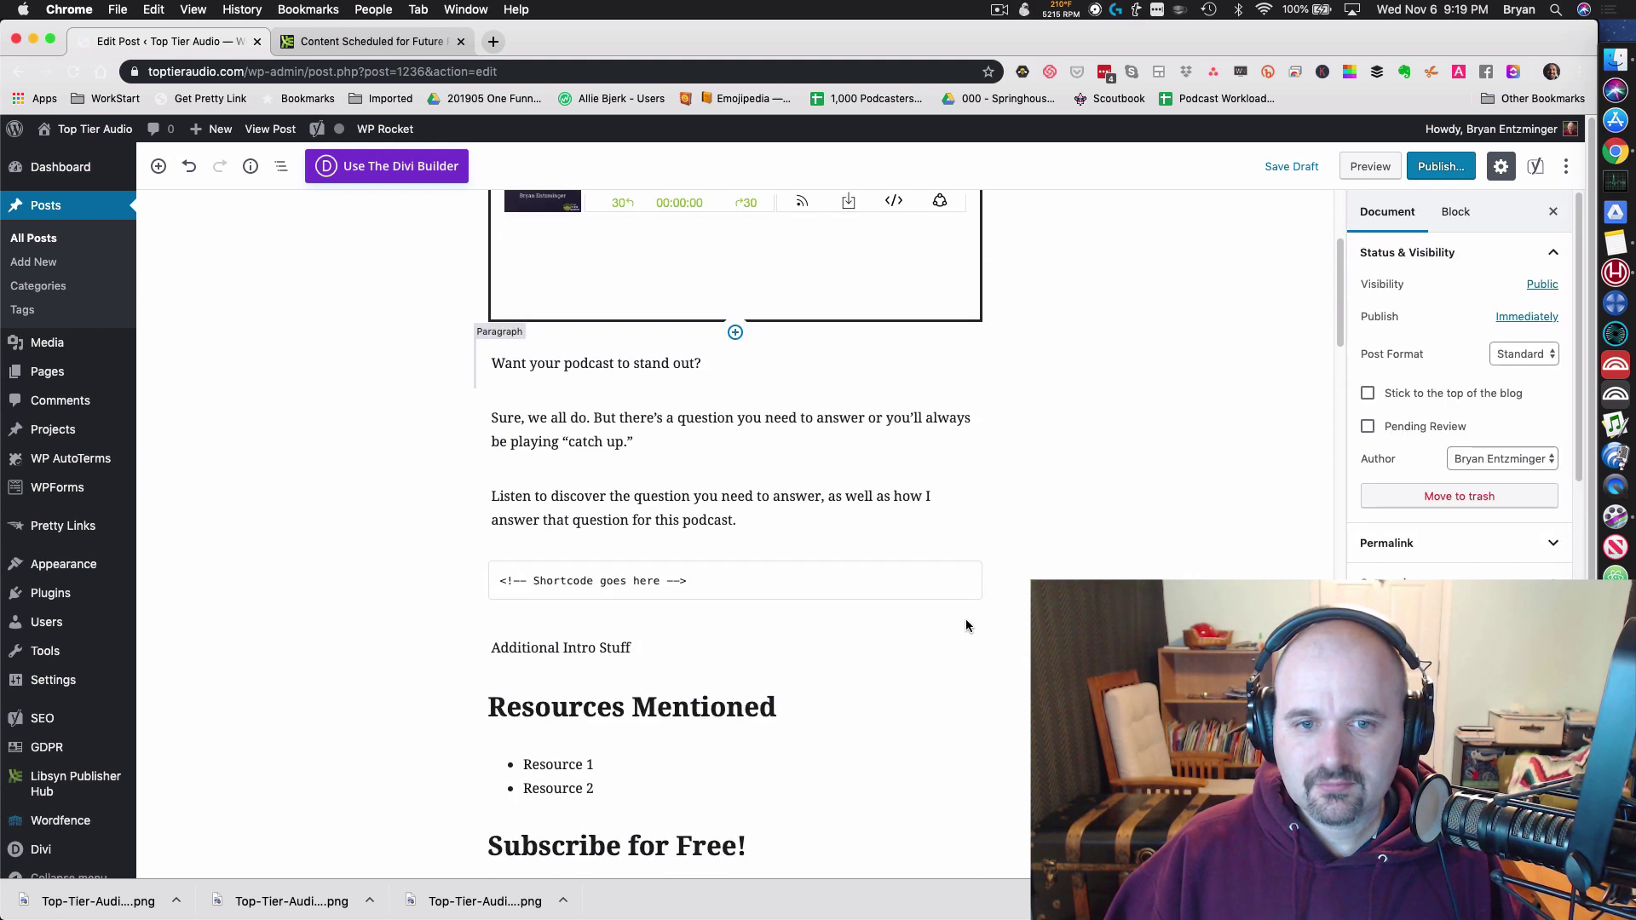
{"action": "left_click_drag", "start_coordinate": [634, 612], "coordinate": [407, 594]}
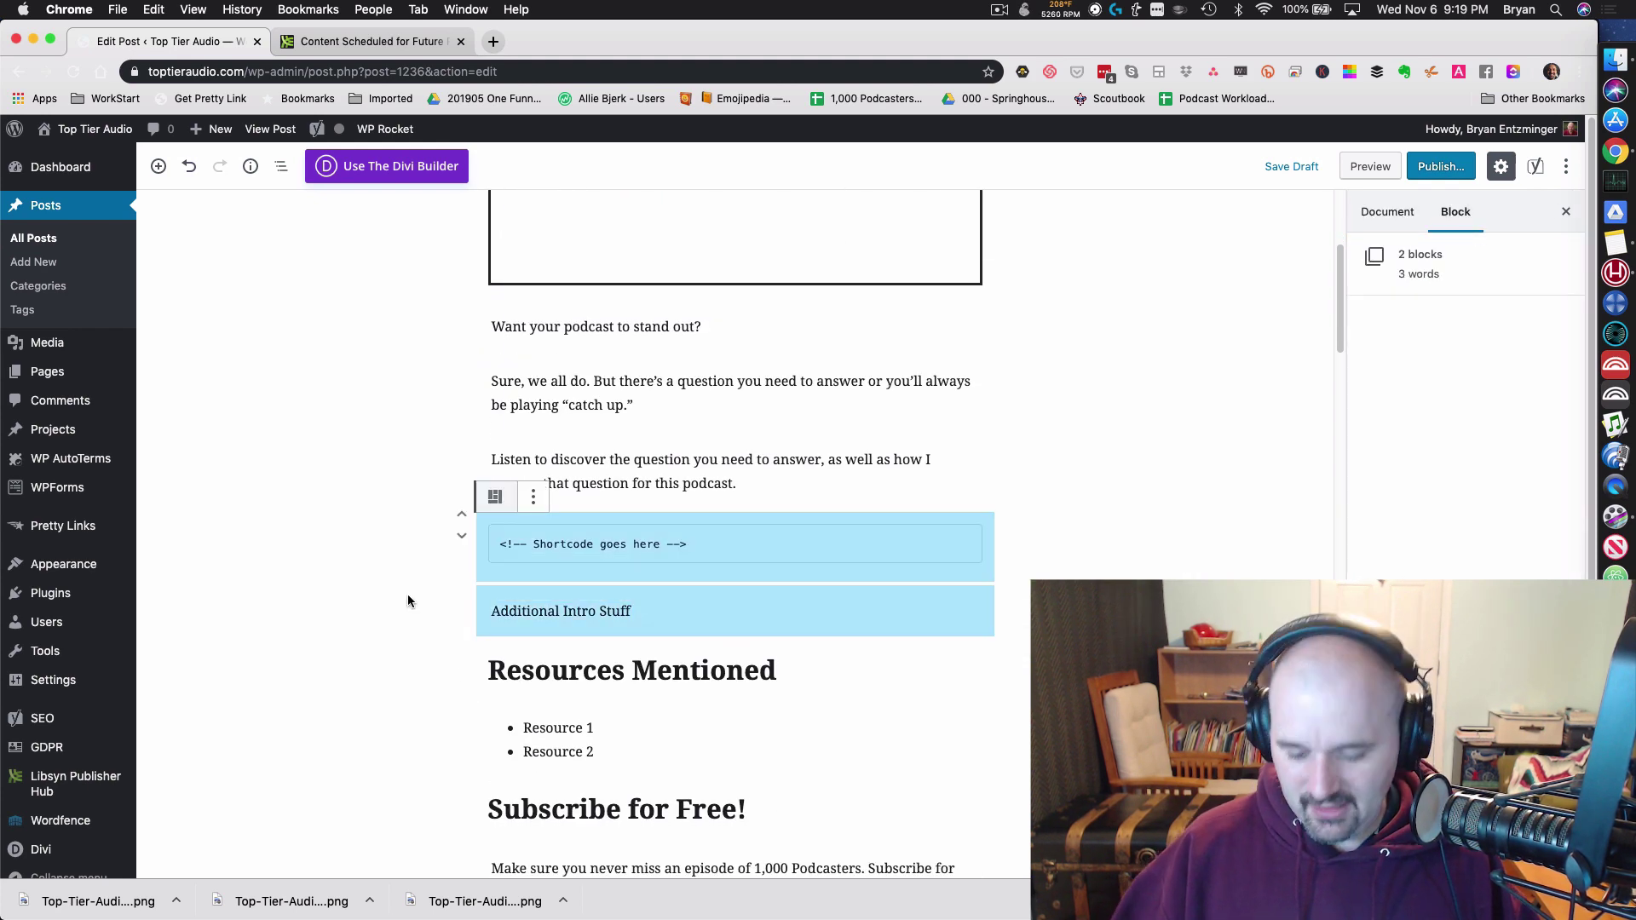
{"action": "left_click", "coordinate": [628, 597]}
{"action": "left_click_drag", "start_coordinate": [631, 611], "coordinate": [458, 626]}
{"action": "key", "text": "BackSpace"}
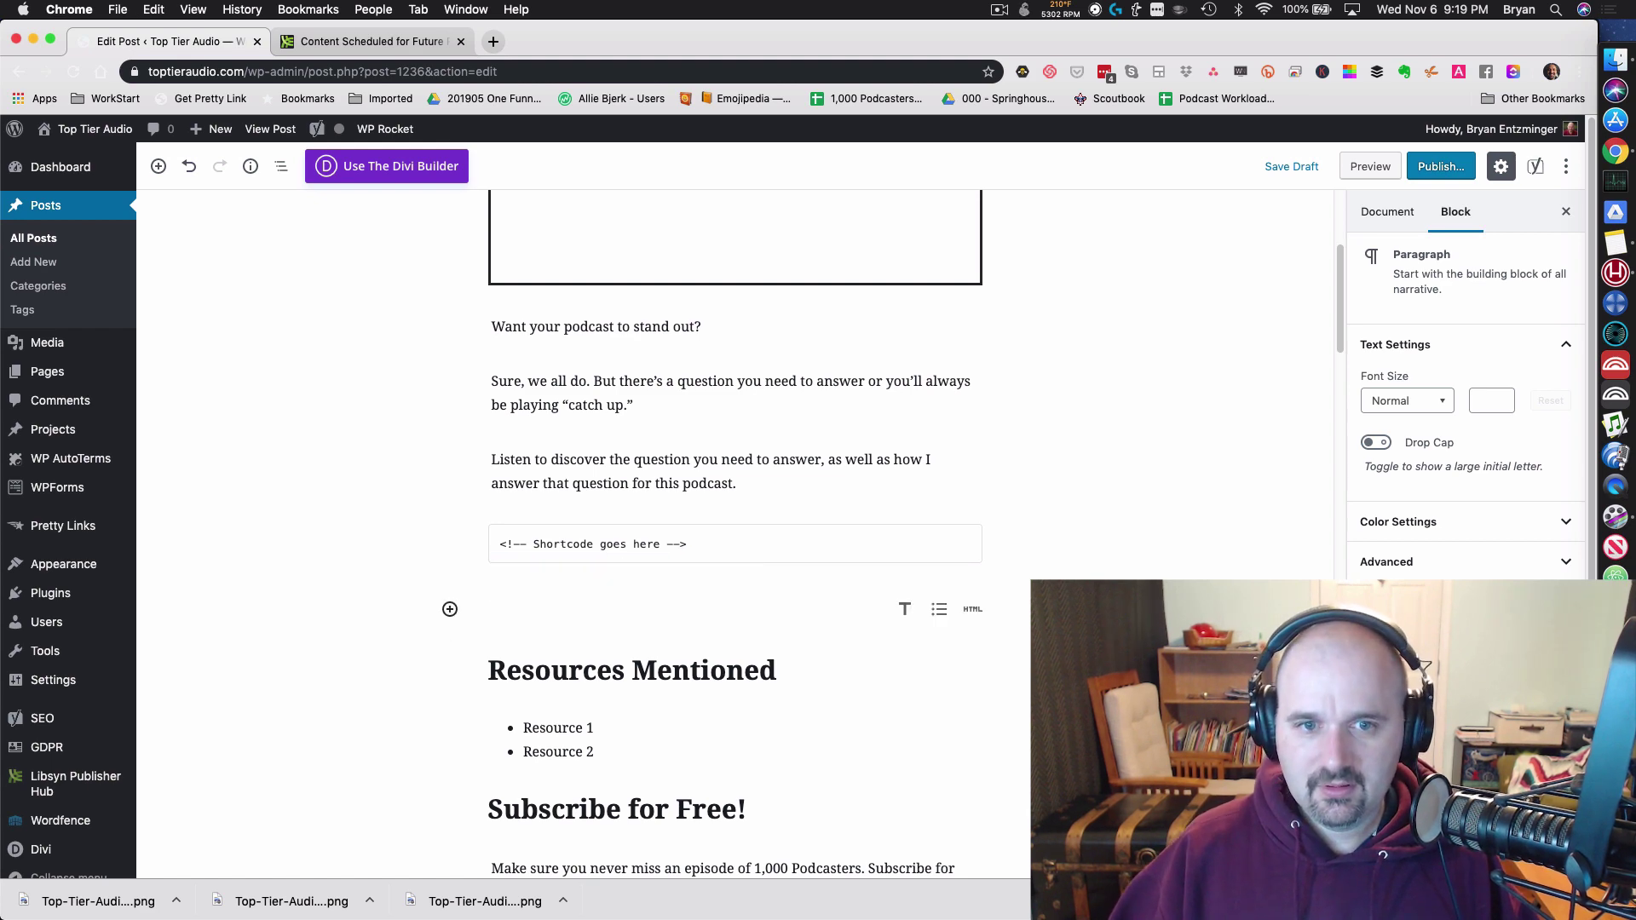
Step: Replace the Resource 1/Resource 2 placeholders with the seven resource links from the note
{"action": "key", "text": "BackSpace"}
{"action": "key", "text": "super+Tab"}
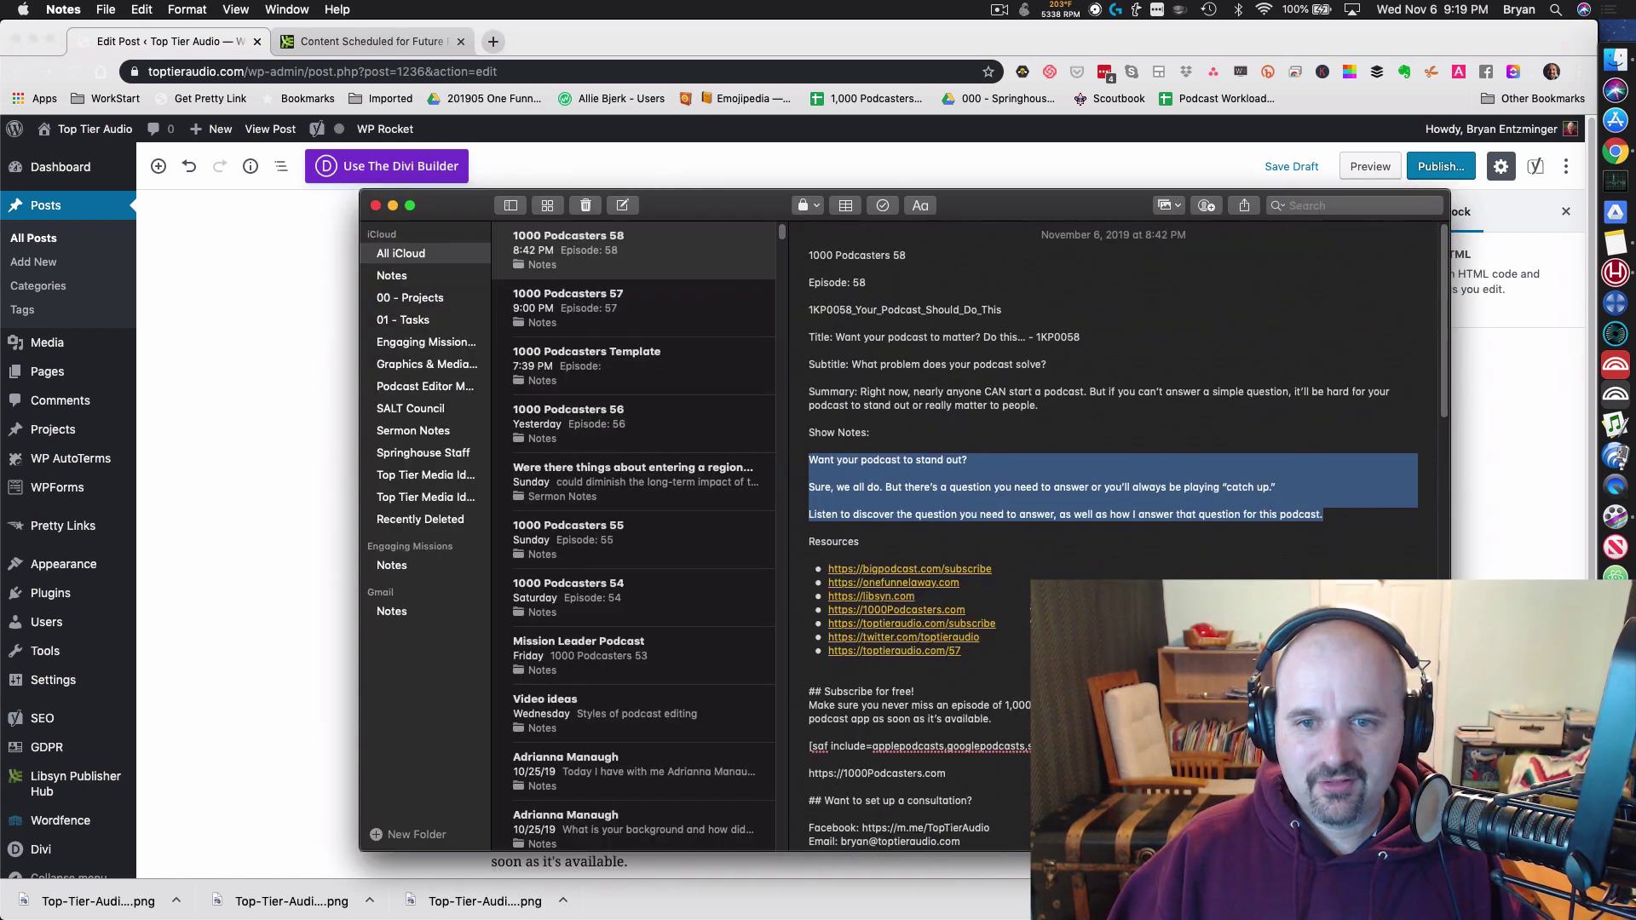
{"action": "left_click_drag", "start_coordinate": [1008, 654], "coordinate": [810, 569]}
{"action": "key", "text": "super+c"}
{"action": "key", "text": "super+Tab"}
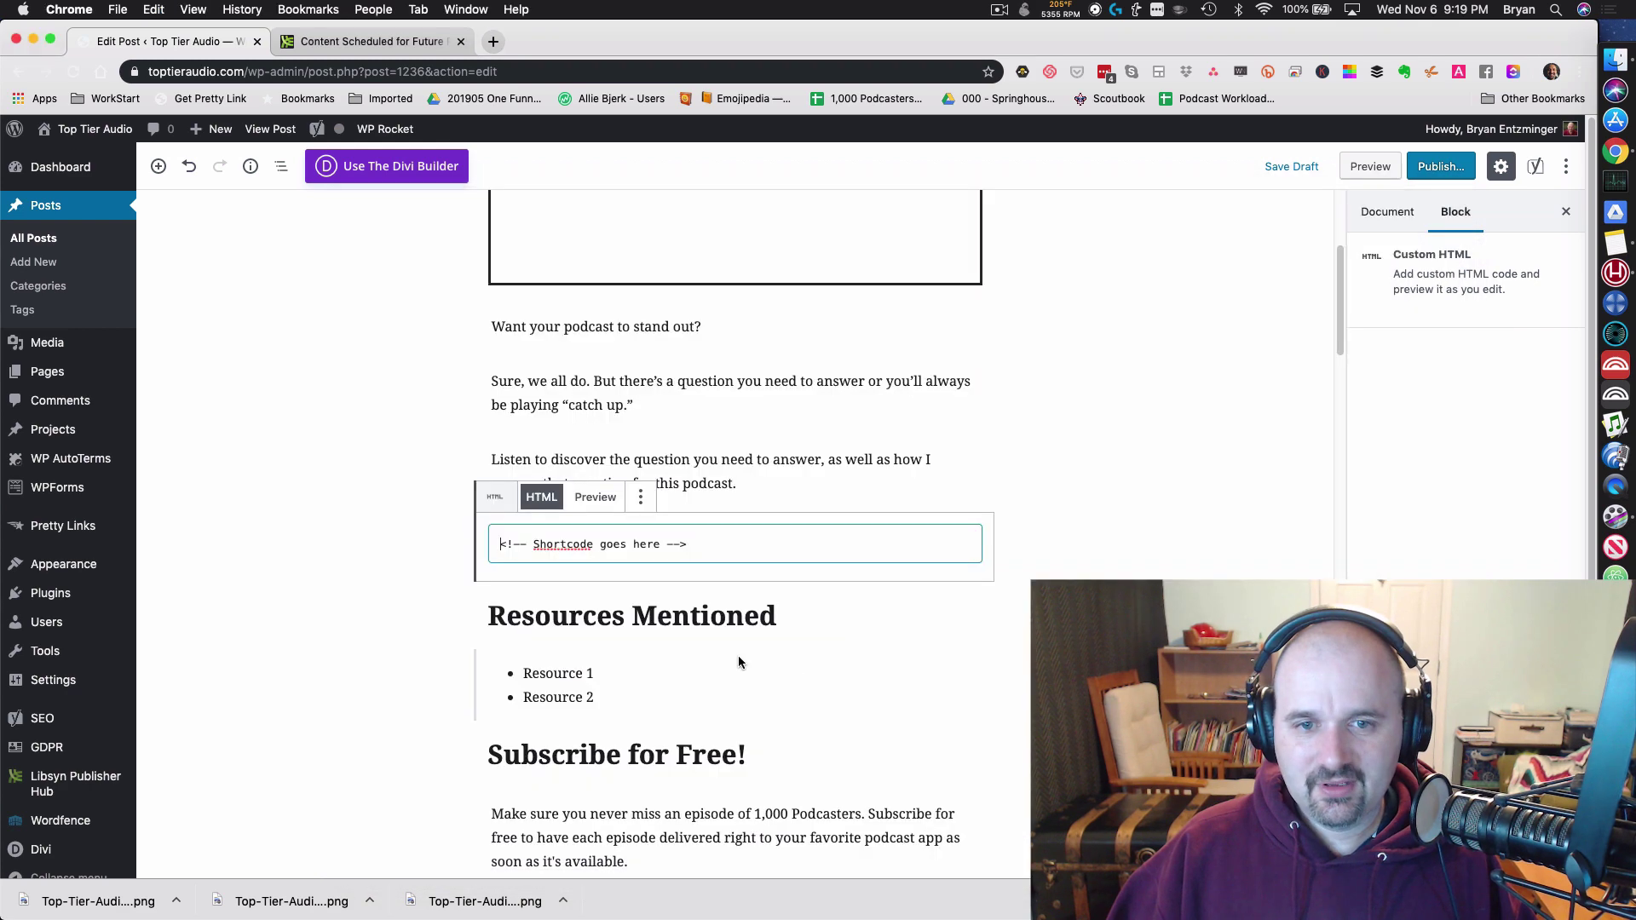
{"action": "left_click_drag", "start_coordinate": [646, 698], "coordinate": [509, 671]}
{"action": "key", "text": "super+v"}
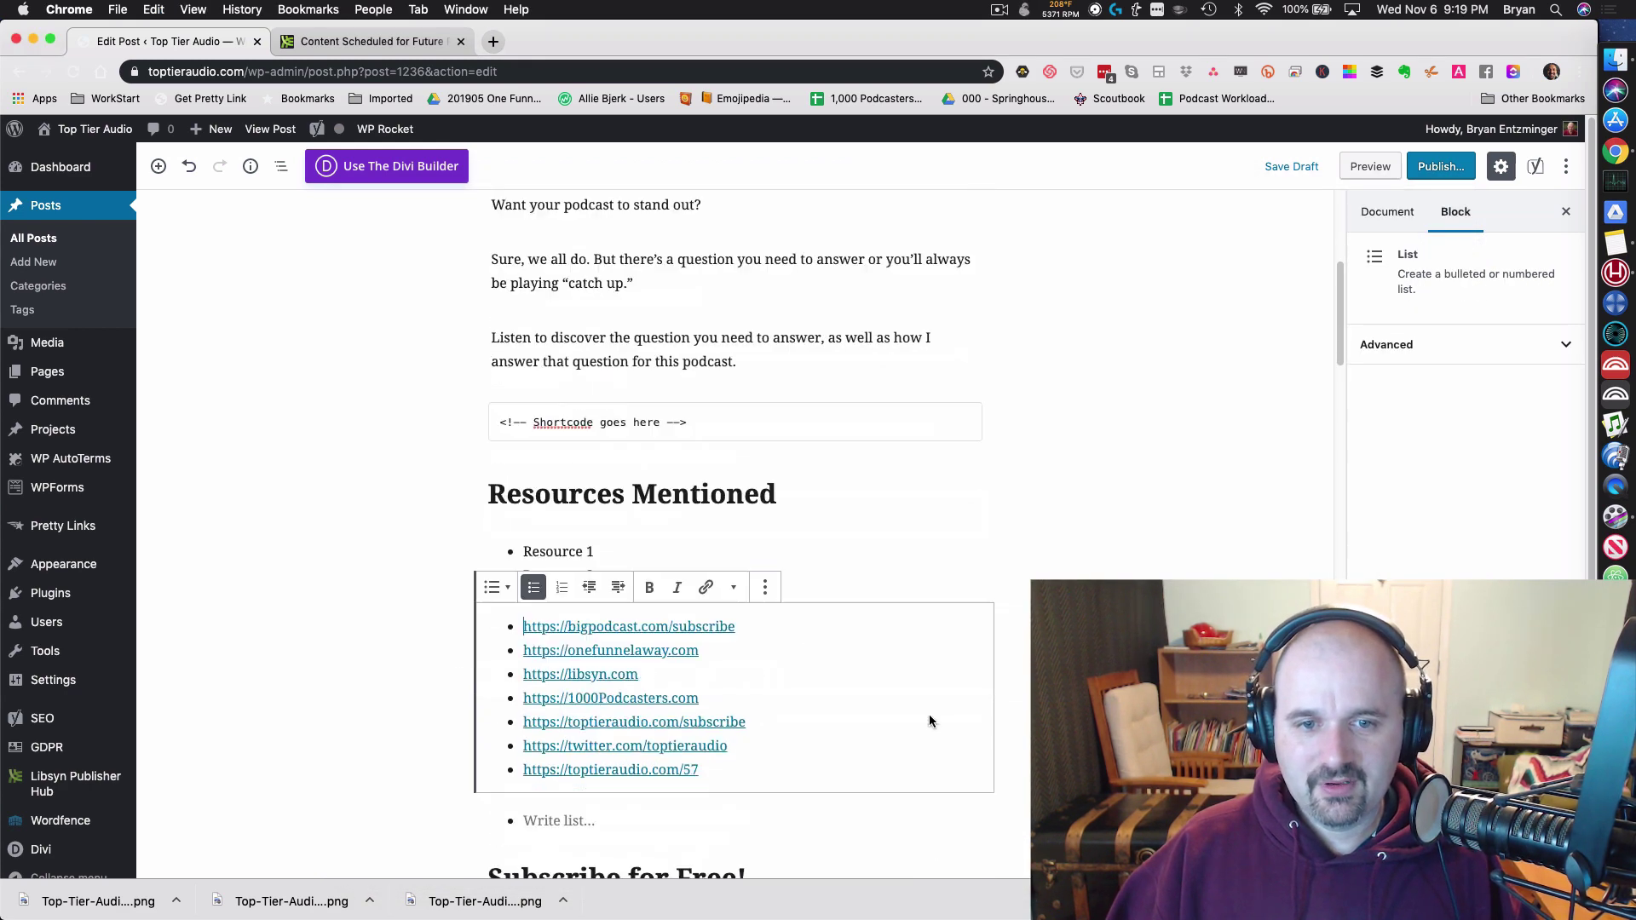
Step: Delete the leftover placeholder list and the empty trailing list block
{"action": "left_click", "coordinate": [691, 553]}
{"action": "key", "text": "shift+Down"}
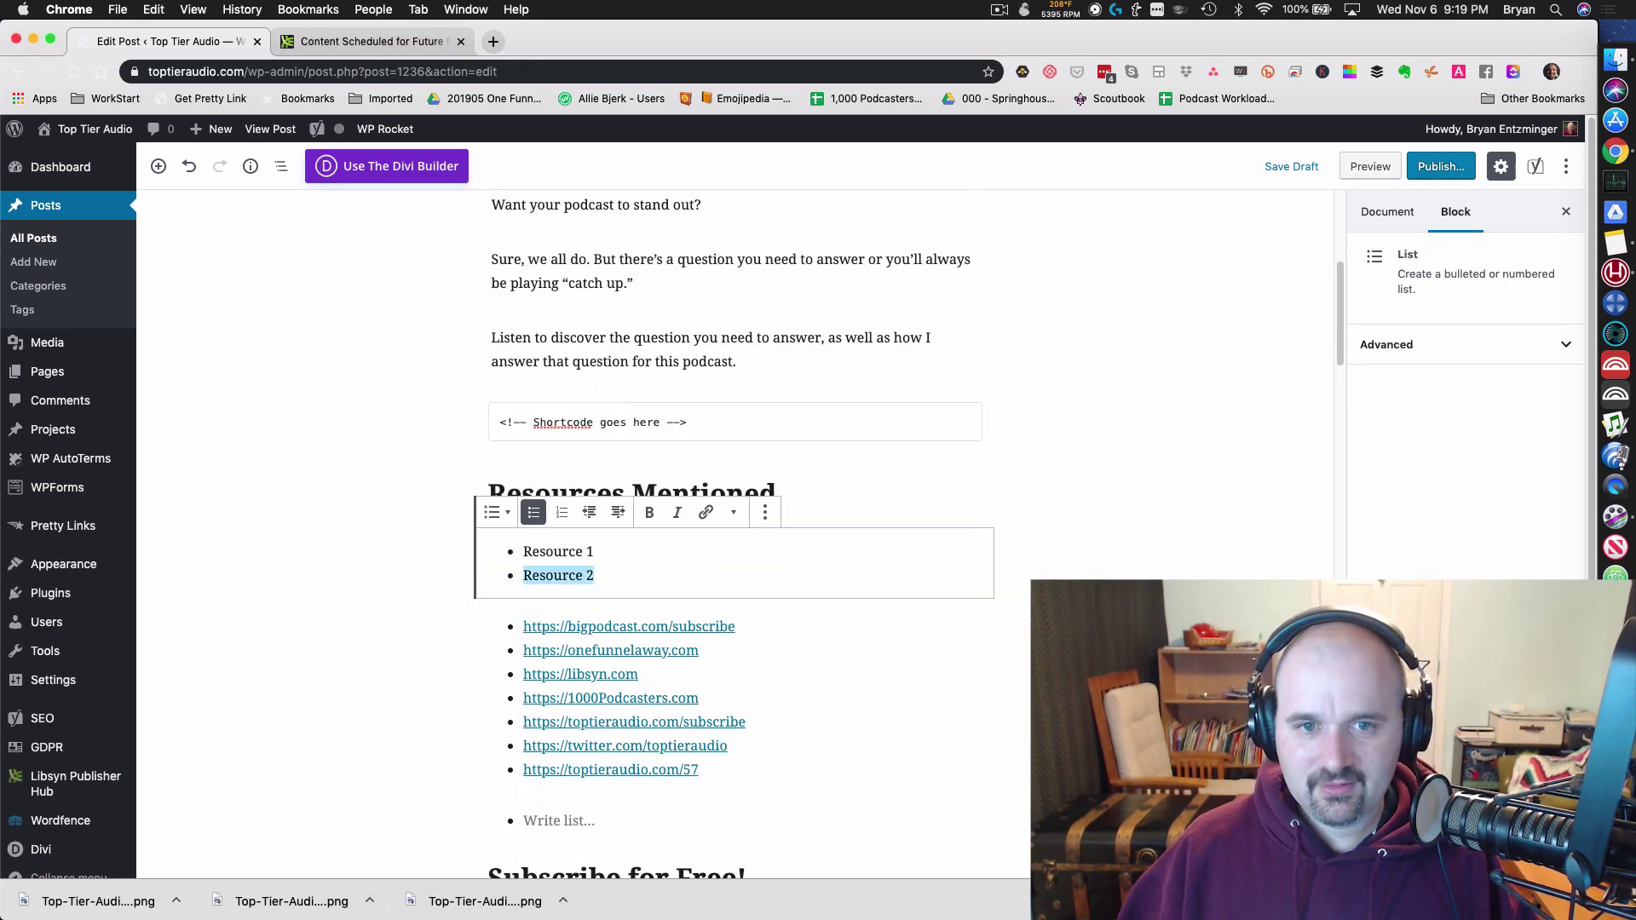
{"action": "key", "text": "BackSpace"}
{"action": "key", "text": "BackSpace"}
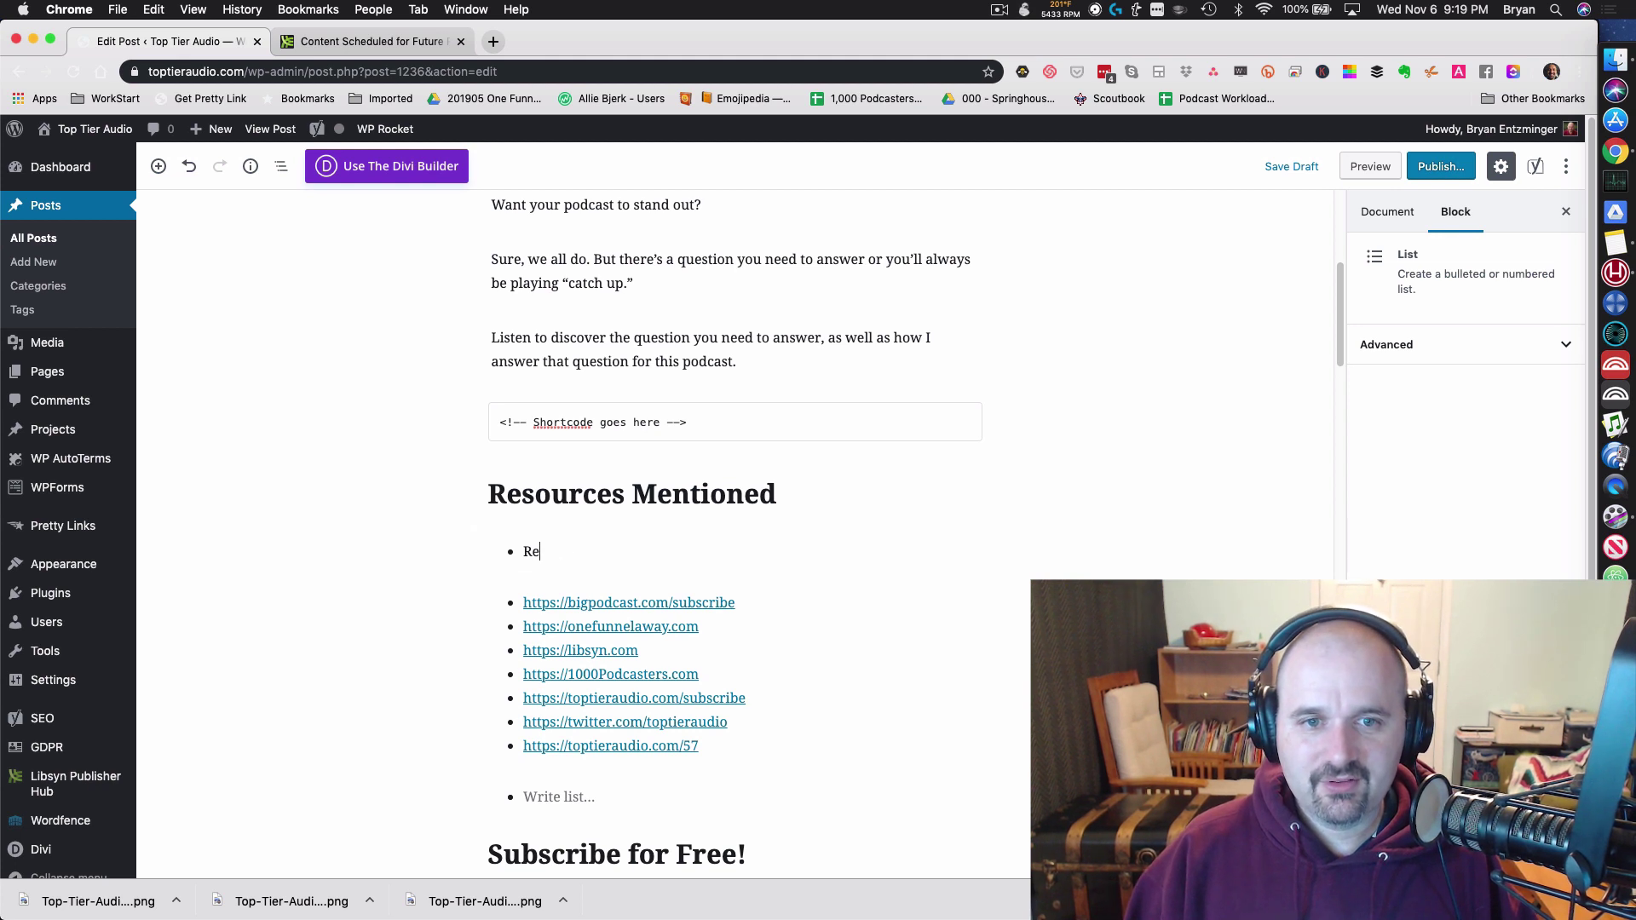
{"action": "key", "text": "BackSpace"}
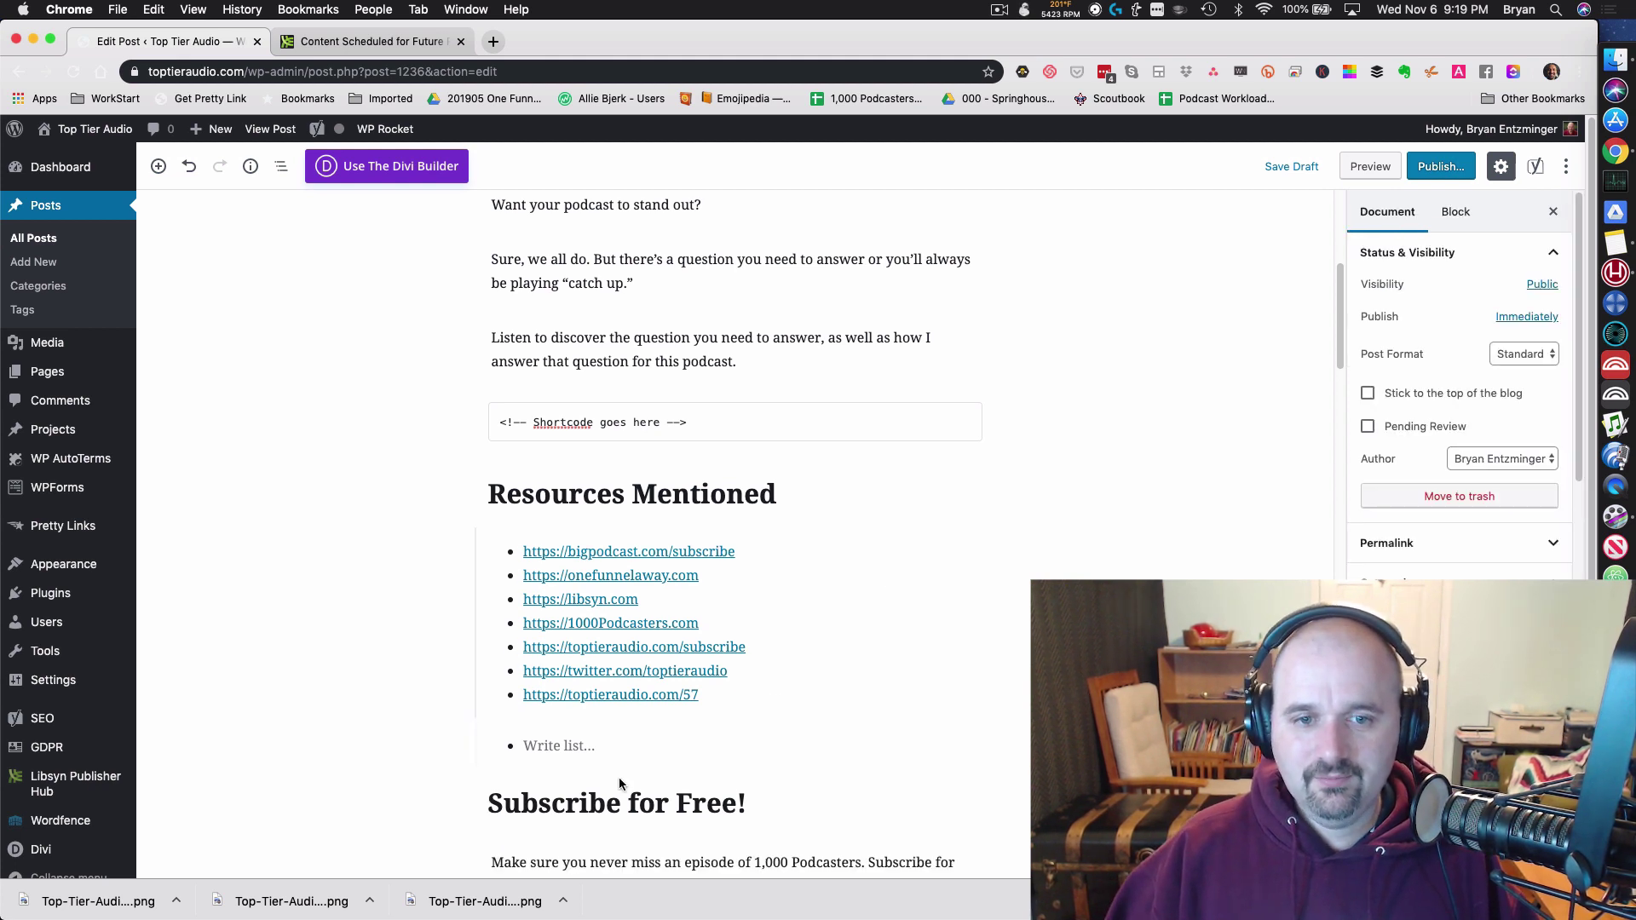
{"action": "left_click", "coordinate": [617, 749]}
{"action": "key", "text": "BackSpace"}
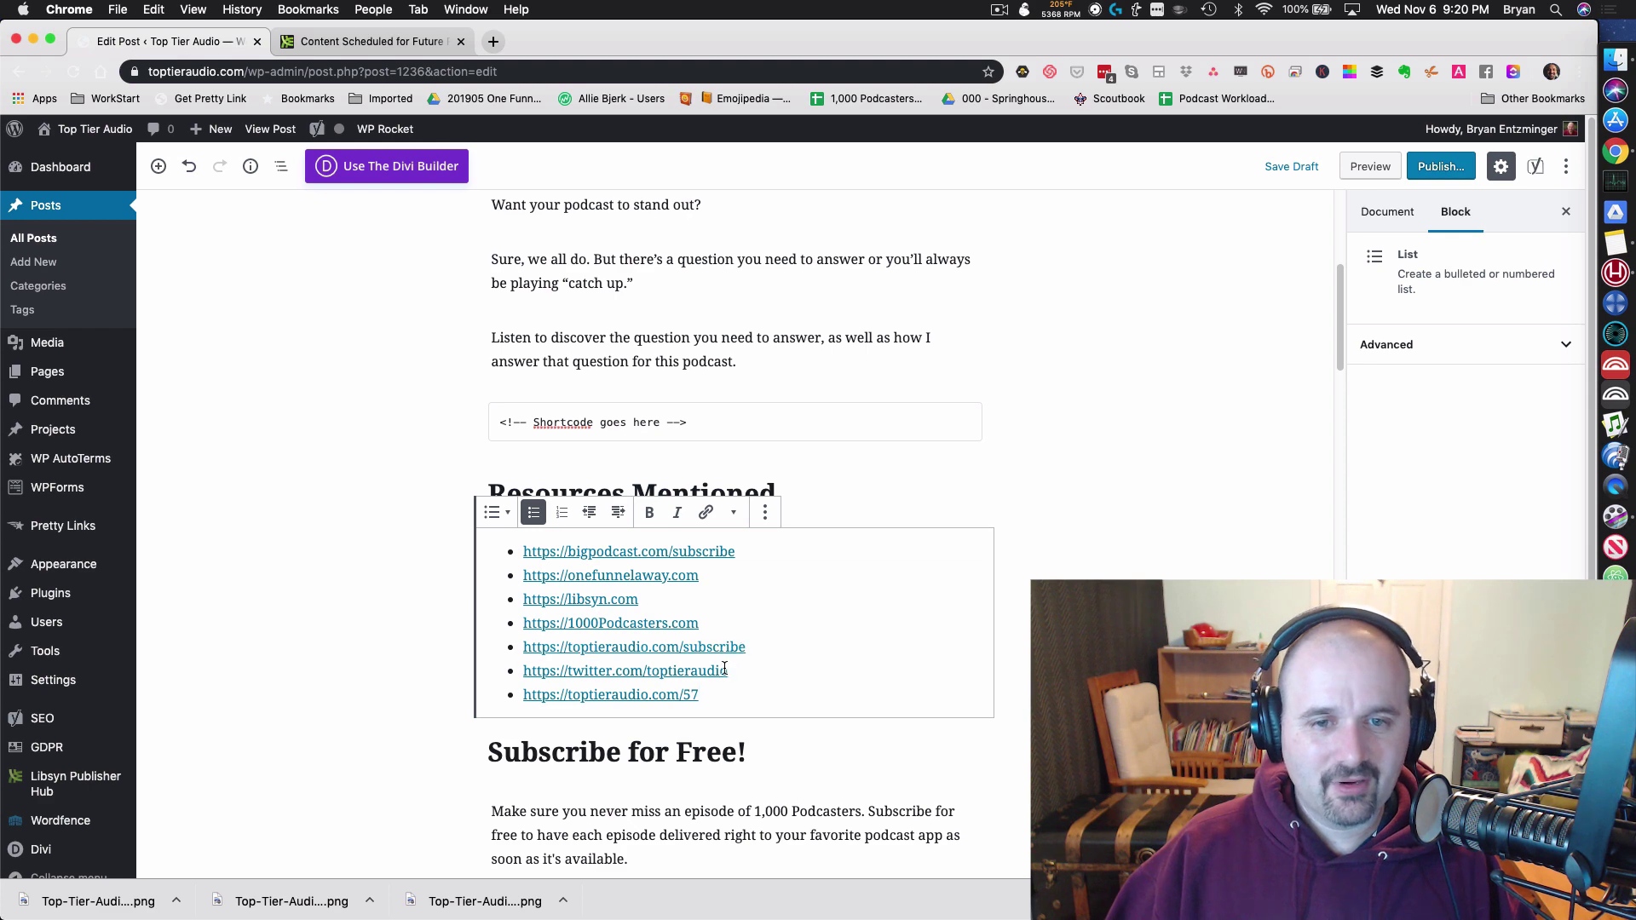
Step: Show the post's Document settings and scroll to the Categories section
{"action": "scroll", "coordinate": [780, 695], "scroll_direction": "down", "scroll_amount": 1}
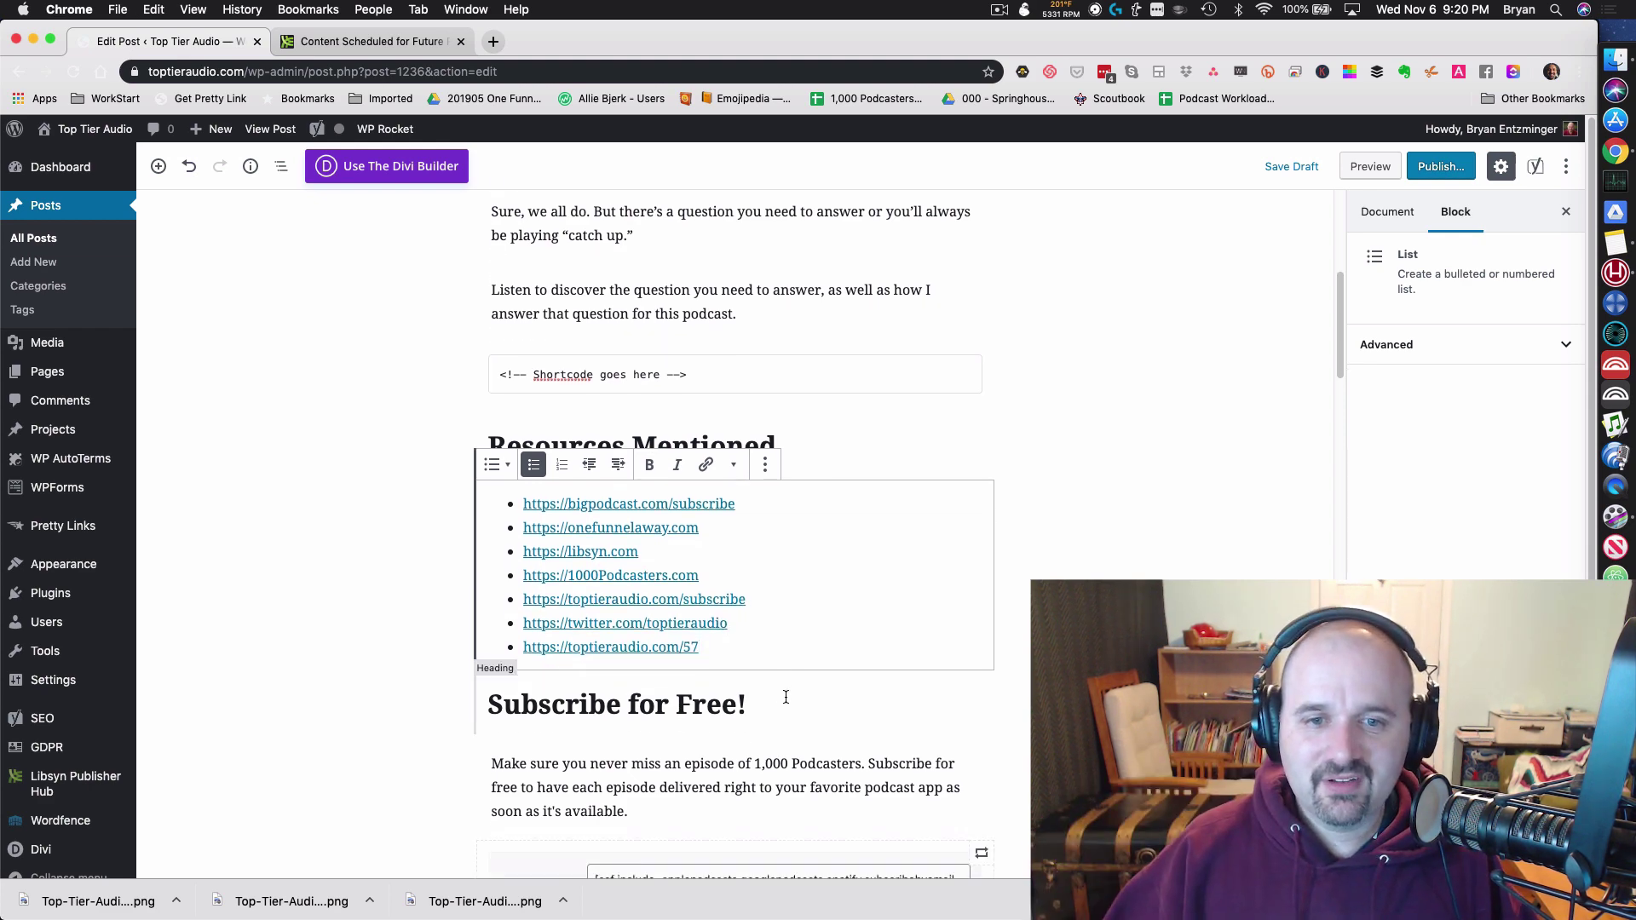
{"action": "scroll", "coordinate": [662, 482], "scroll_direction": "down", "scroll_amount": 5}
{"action": "scroll", "coordinate": [650, 474], "scroll_direction": "up", "scroll_amount": 4}
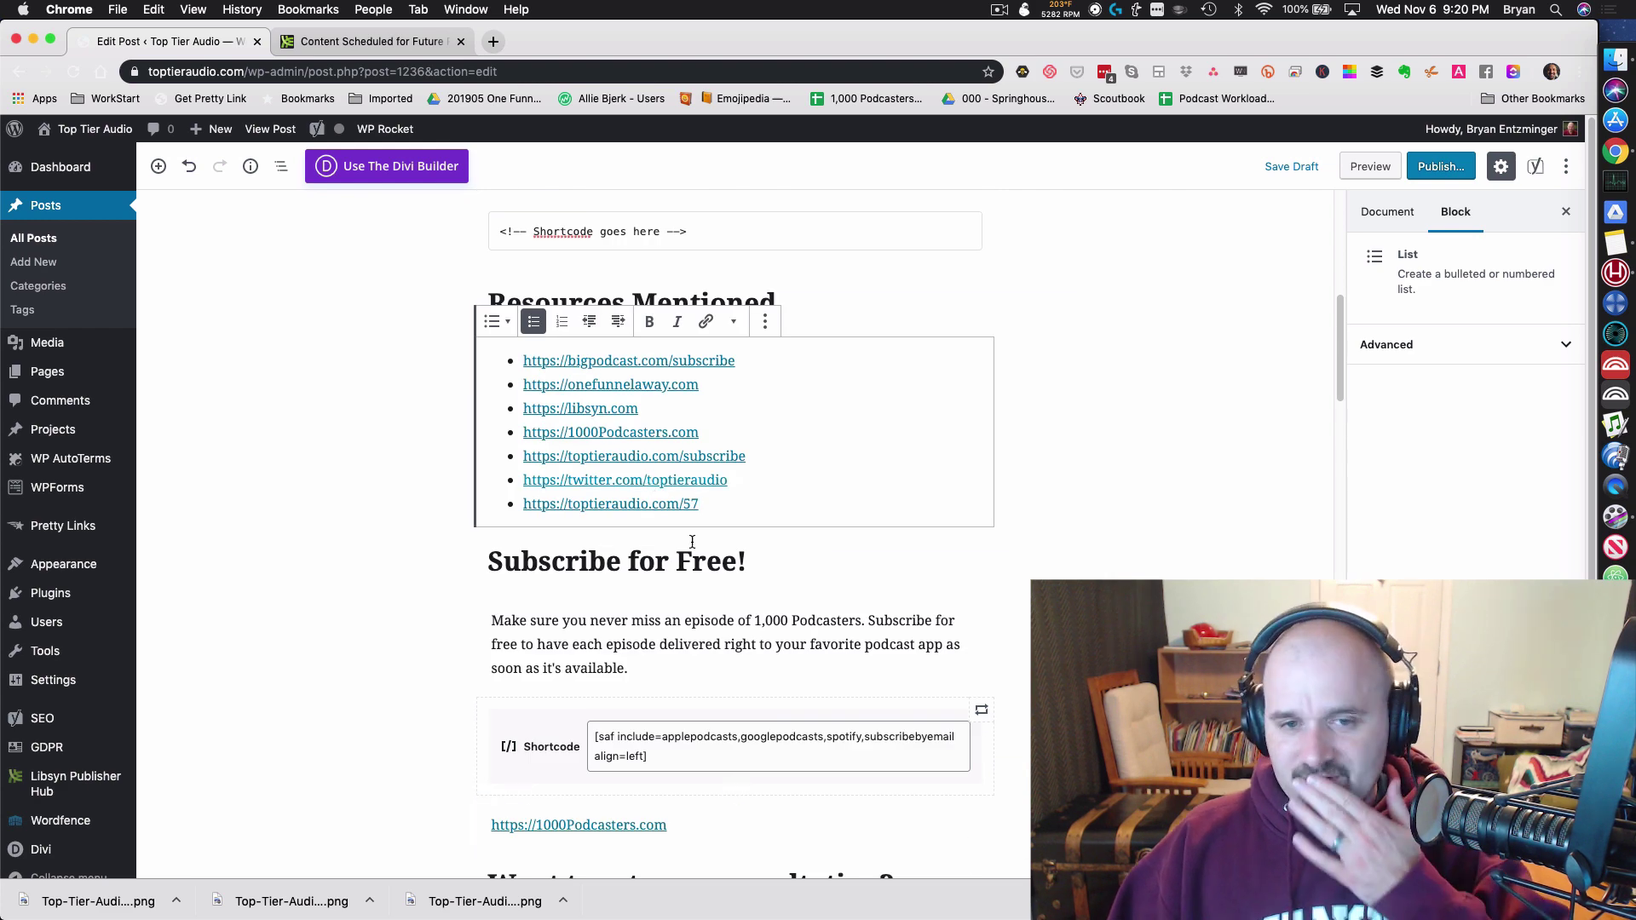
{"action": "scroll", "coordinate": [758, 669], "scroll_direction": "down", "scroll_amount": 3}
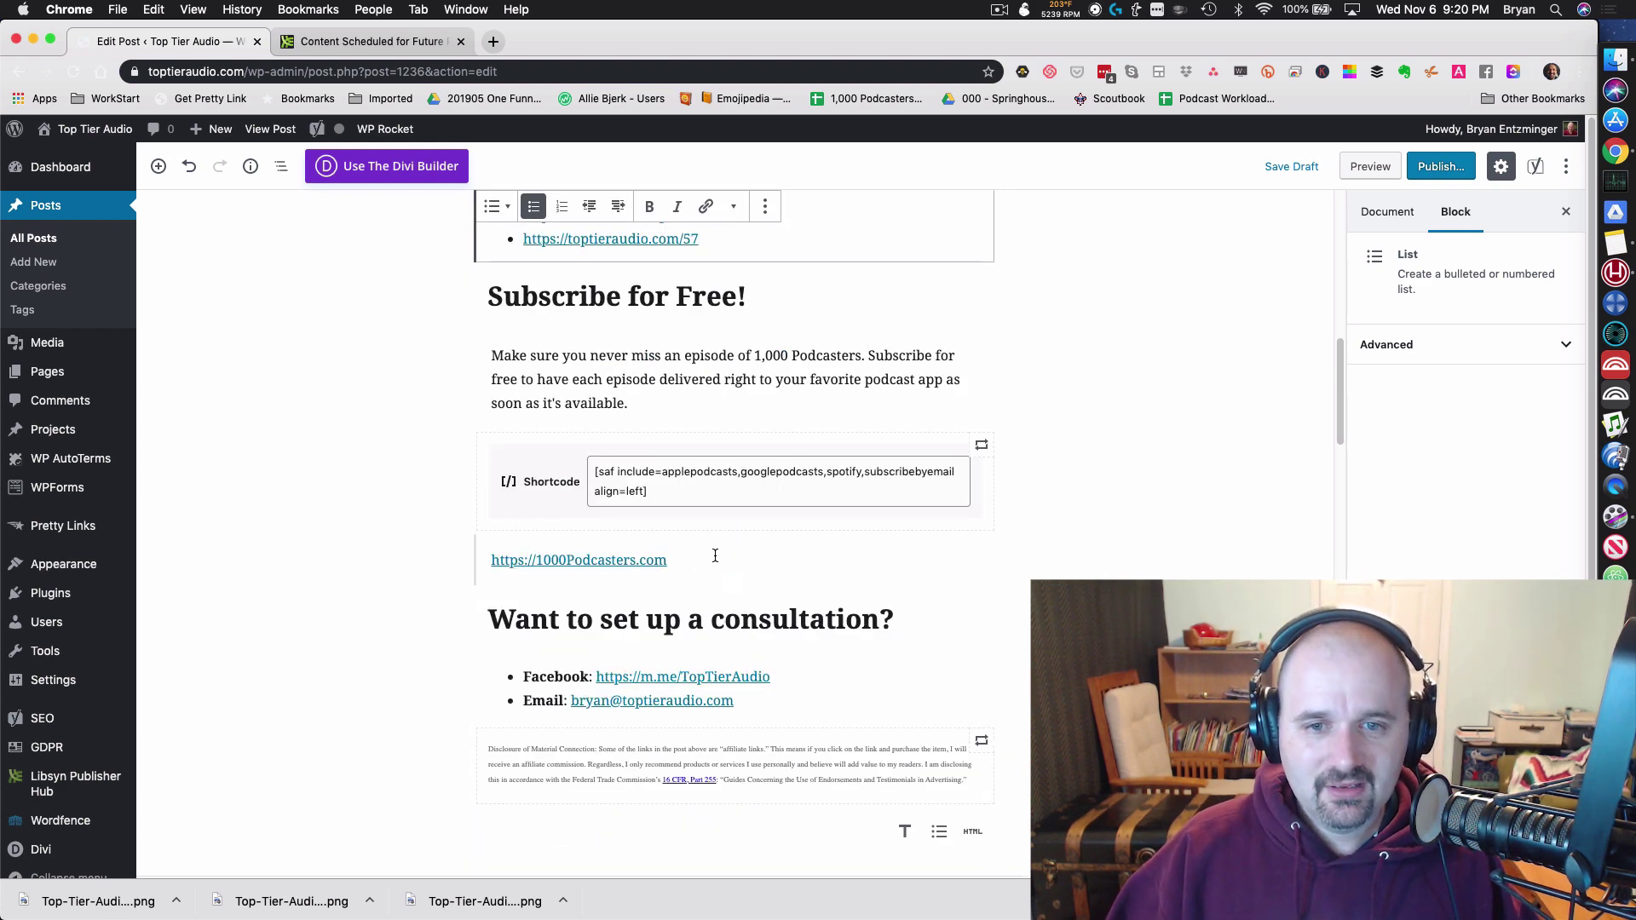
{"action": "scroll", "coordinate": [816, 674], "scroll_direction": "down", "scroll_amount": 3}
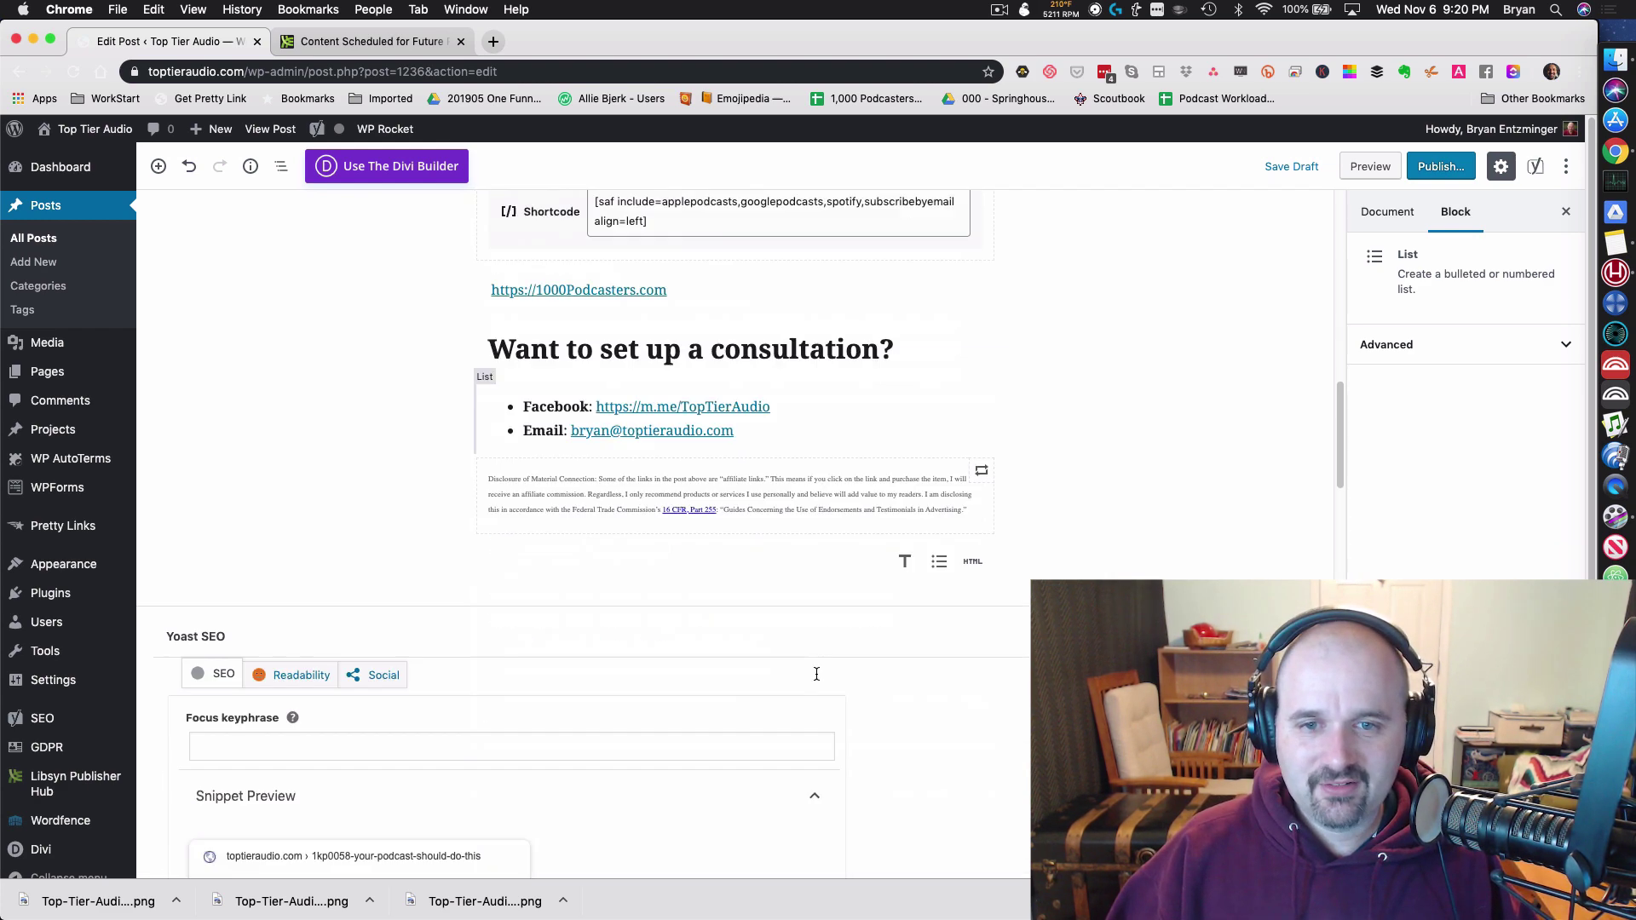
{"action": "scroll", "coordinate": [852, 597], "scroll_direction": "up", "scroll_amount": 10}
{"action": "left_click", "coordinate": [1388, 220]}
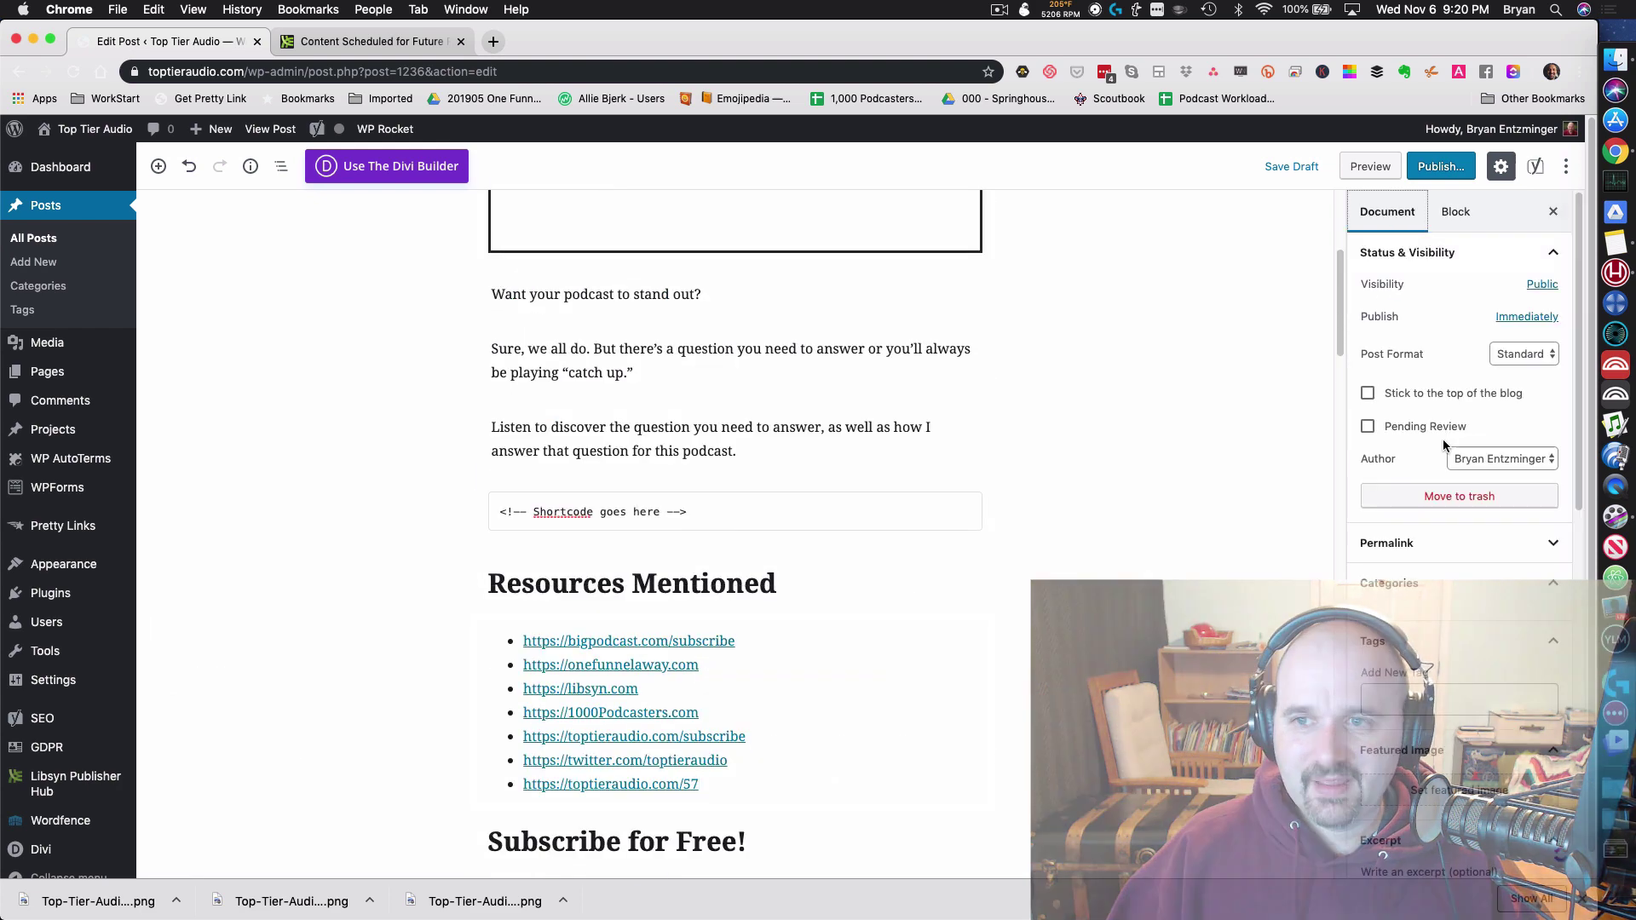
{"action": "scroll", "coordinate": [1367, 535], "scroll_direction": "down", "scroll_amount": 2}
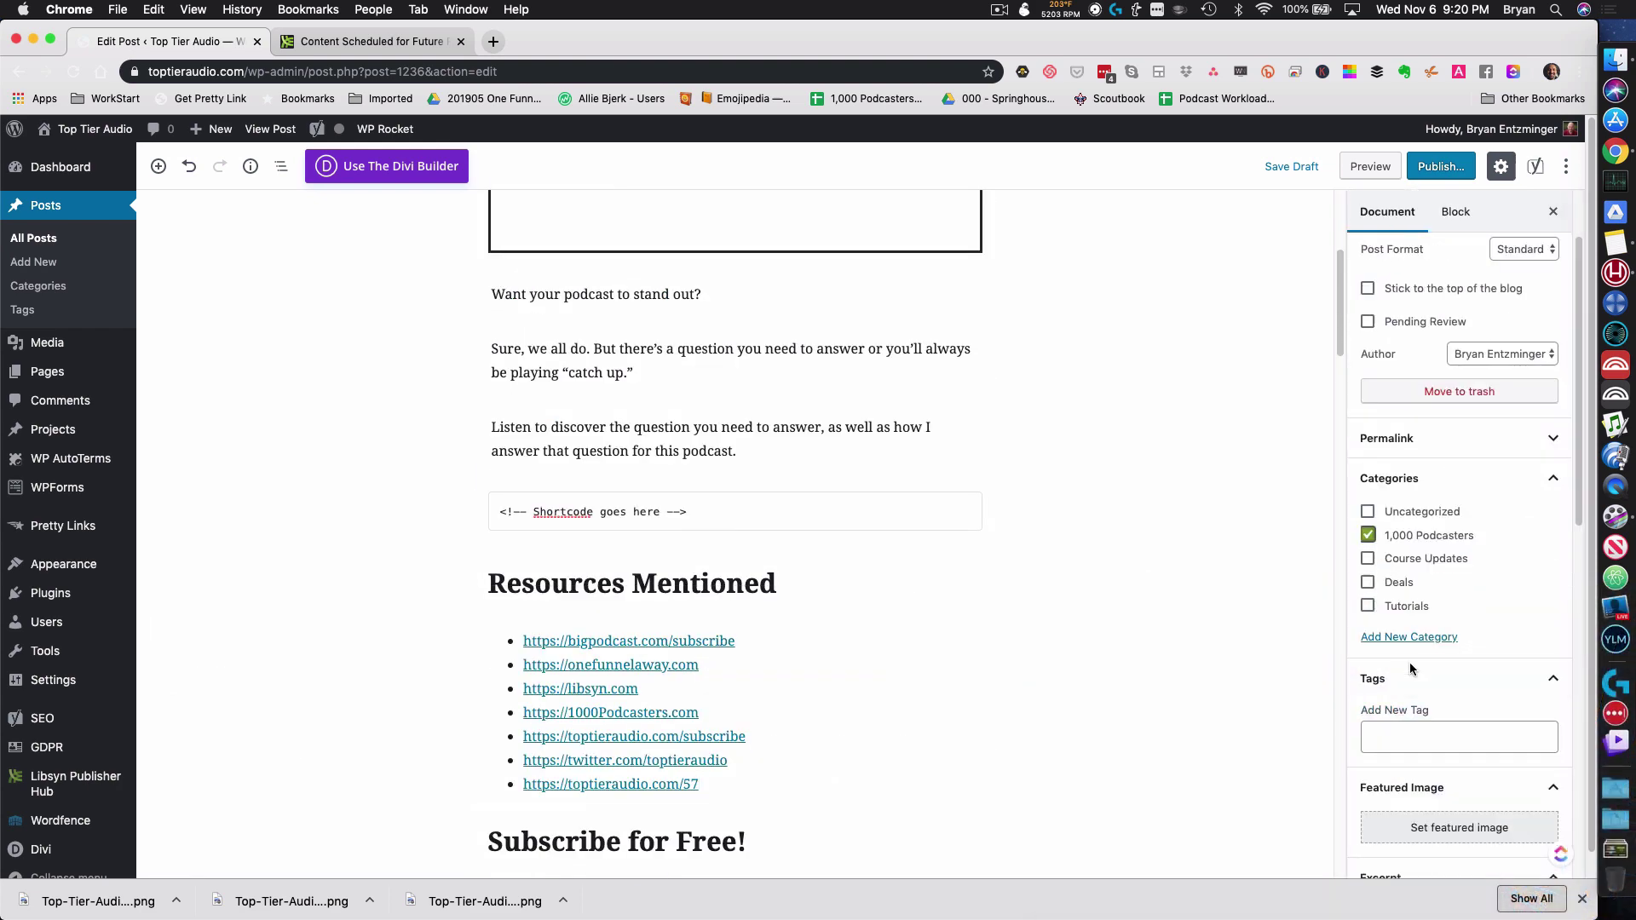
Step: Paste the Summary from the episode notes into the post's Excerpt field
{"action": "scroll", "coordinate": [1414, 673], "scroll_direction": "down", "scroll_amount": 1}
{"action": "scroll", "coordinate": [1460, 716], "scroll_direction": "down", "scroll_amount": 3}
{"action": "left_click", "coordinate": [1444, 559]}
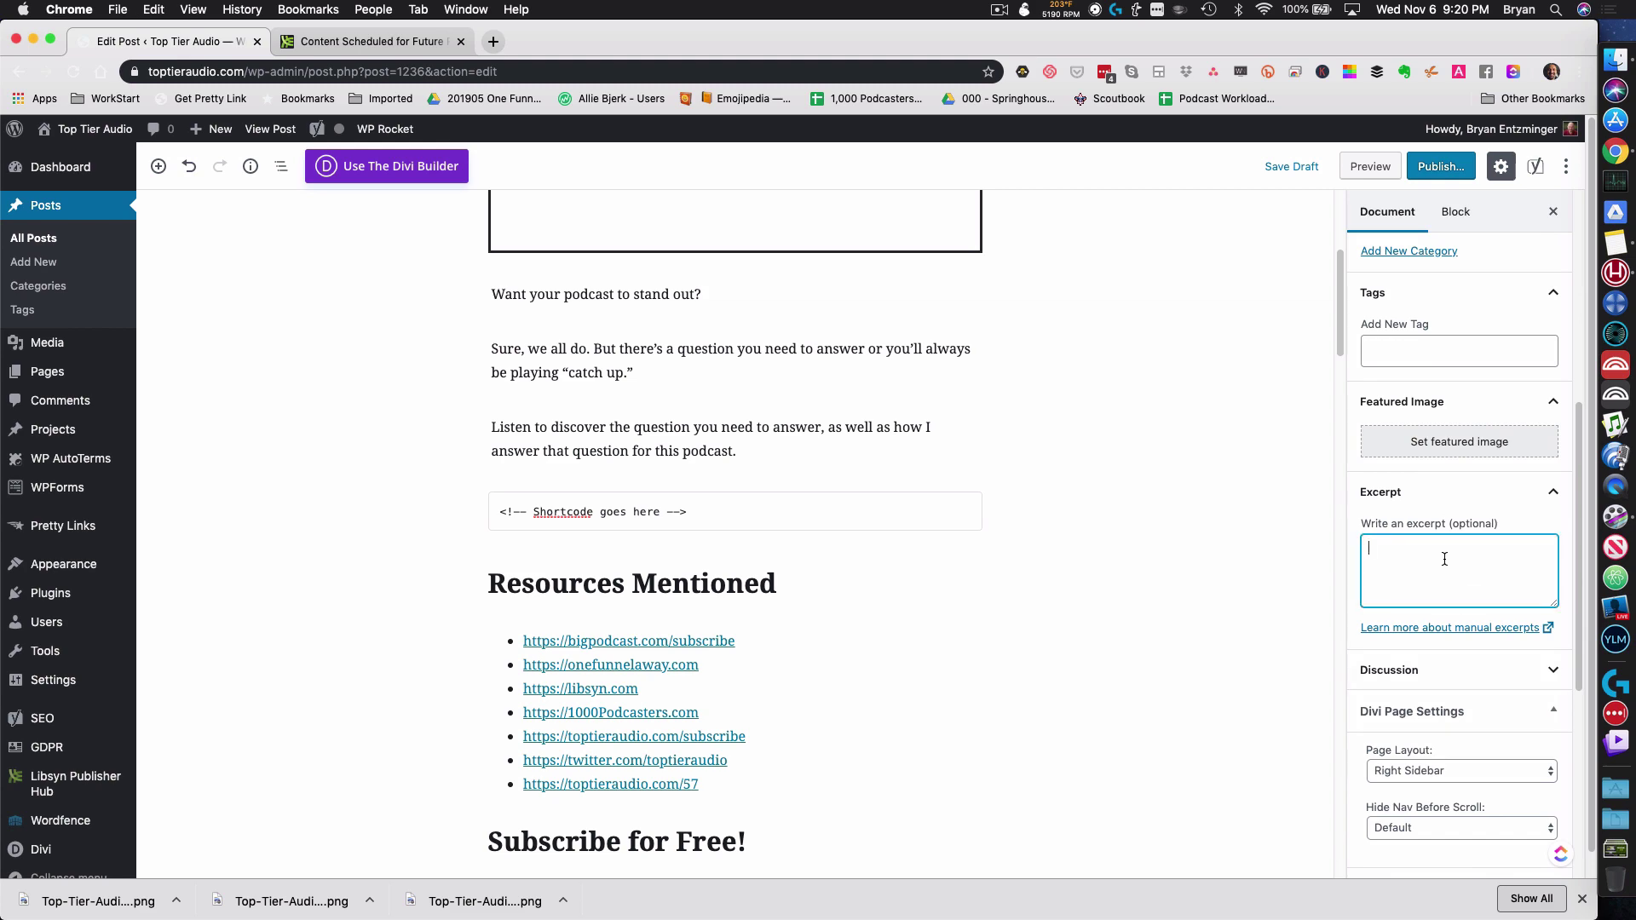
{"action": "key", "text": "super+Tab"}
{"action": "left_click_drag", "start_coordinate": [1038, 406], "coordinate": [862, 394]}
{"action": "key", "text": "super+c"}
{"action": "key", "text": "super+Tab"}
{"action": "key", "text": "super+v"}
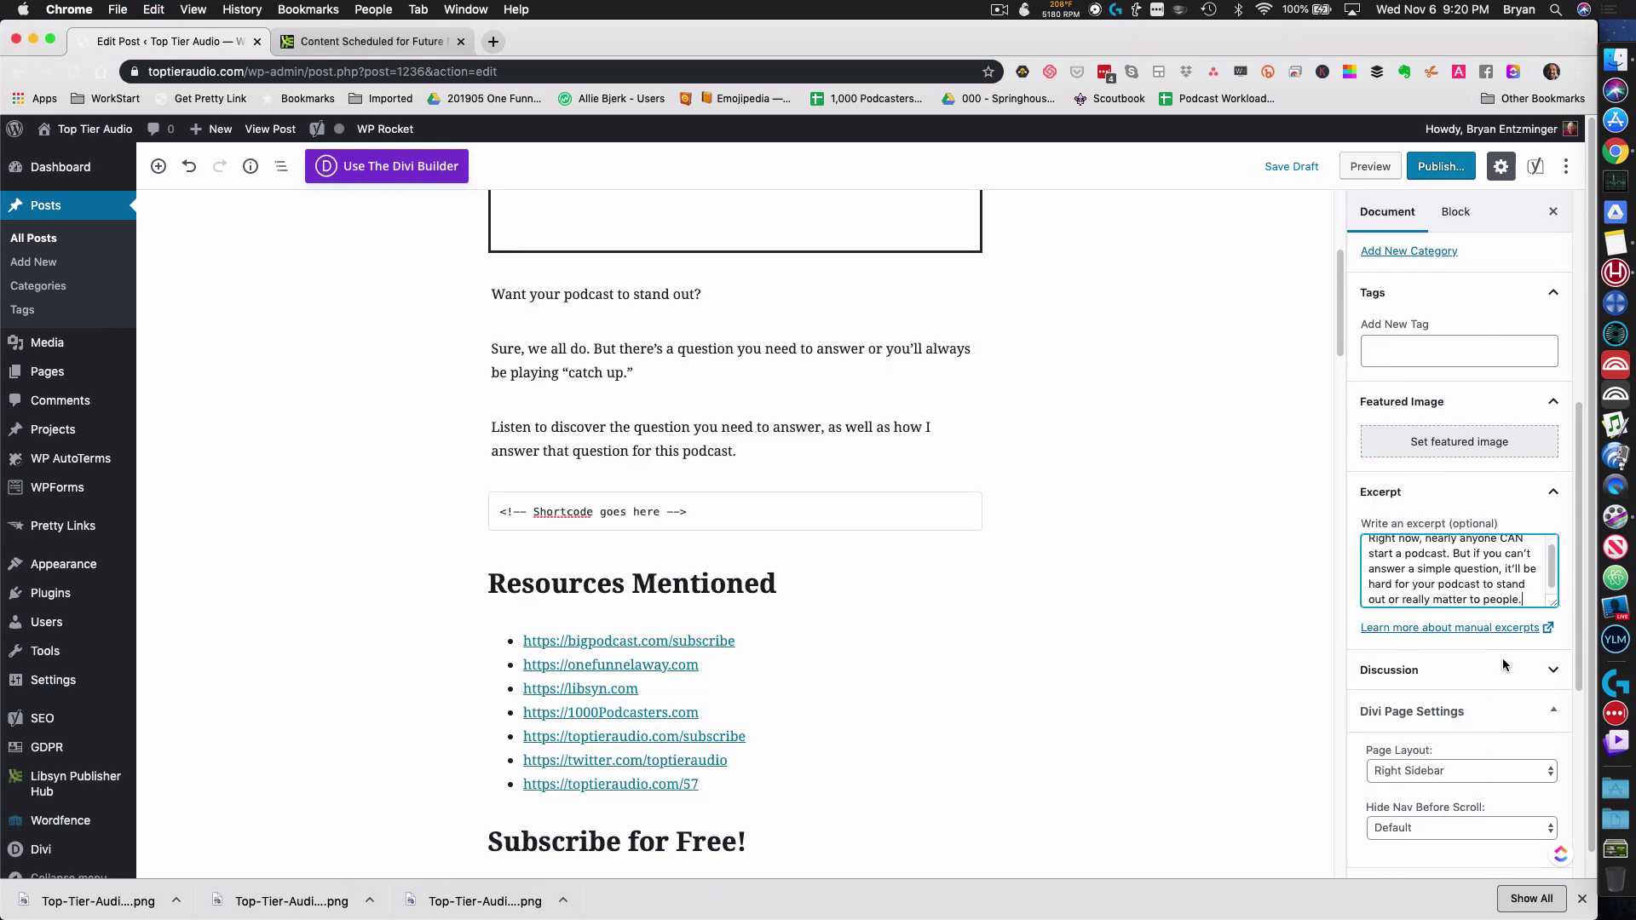
{"action": "scroll", "coordinate": [1496, 718], "scroll_direction": "down", "scroll_amount": 3}
Step: Replace the Pretty Link slug with 58
{"action": "key", "text": "super+Tab"}
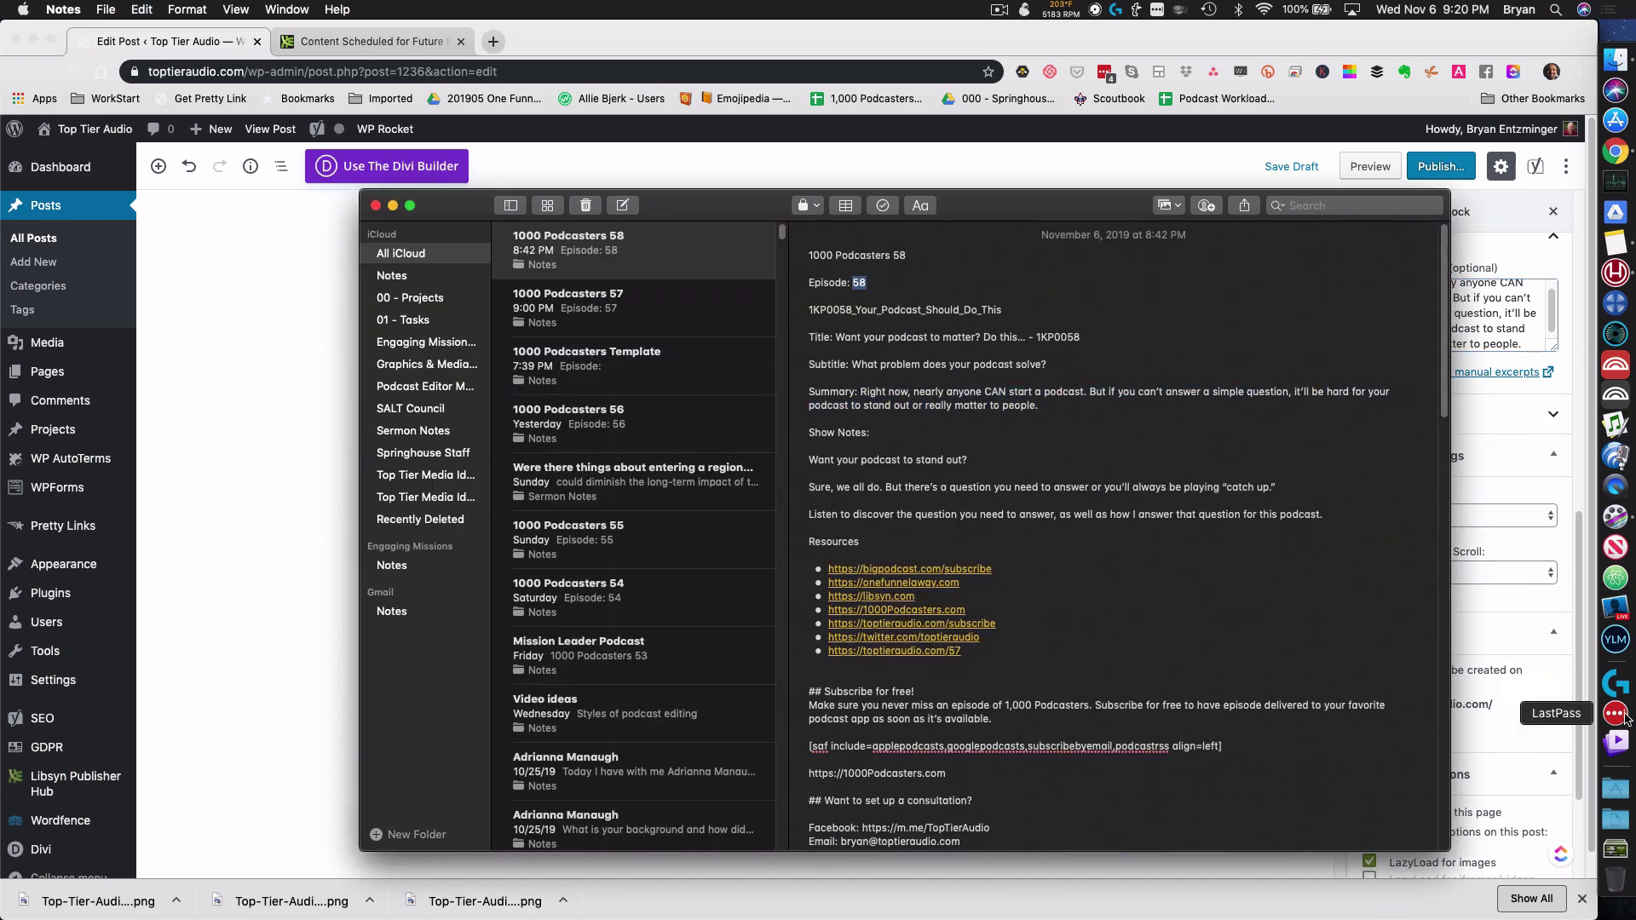
{"action": "left_click", "coordinate": [1501, 714]}
{"action": "double_click", "coordinate": [1414, 723]}
{"action": "scroll", "coordinate": [1374, 730], "scroll_direction": "down", "scroll_amount": 2}
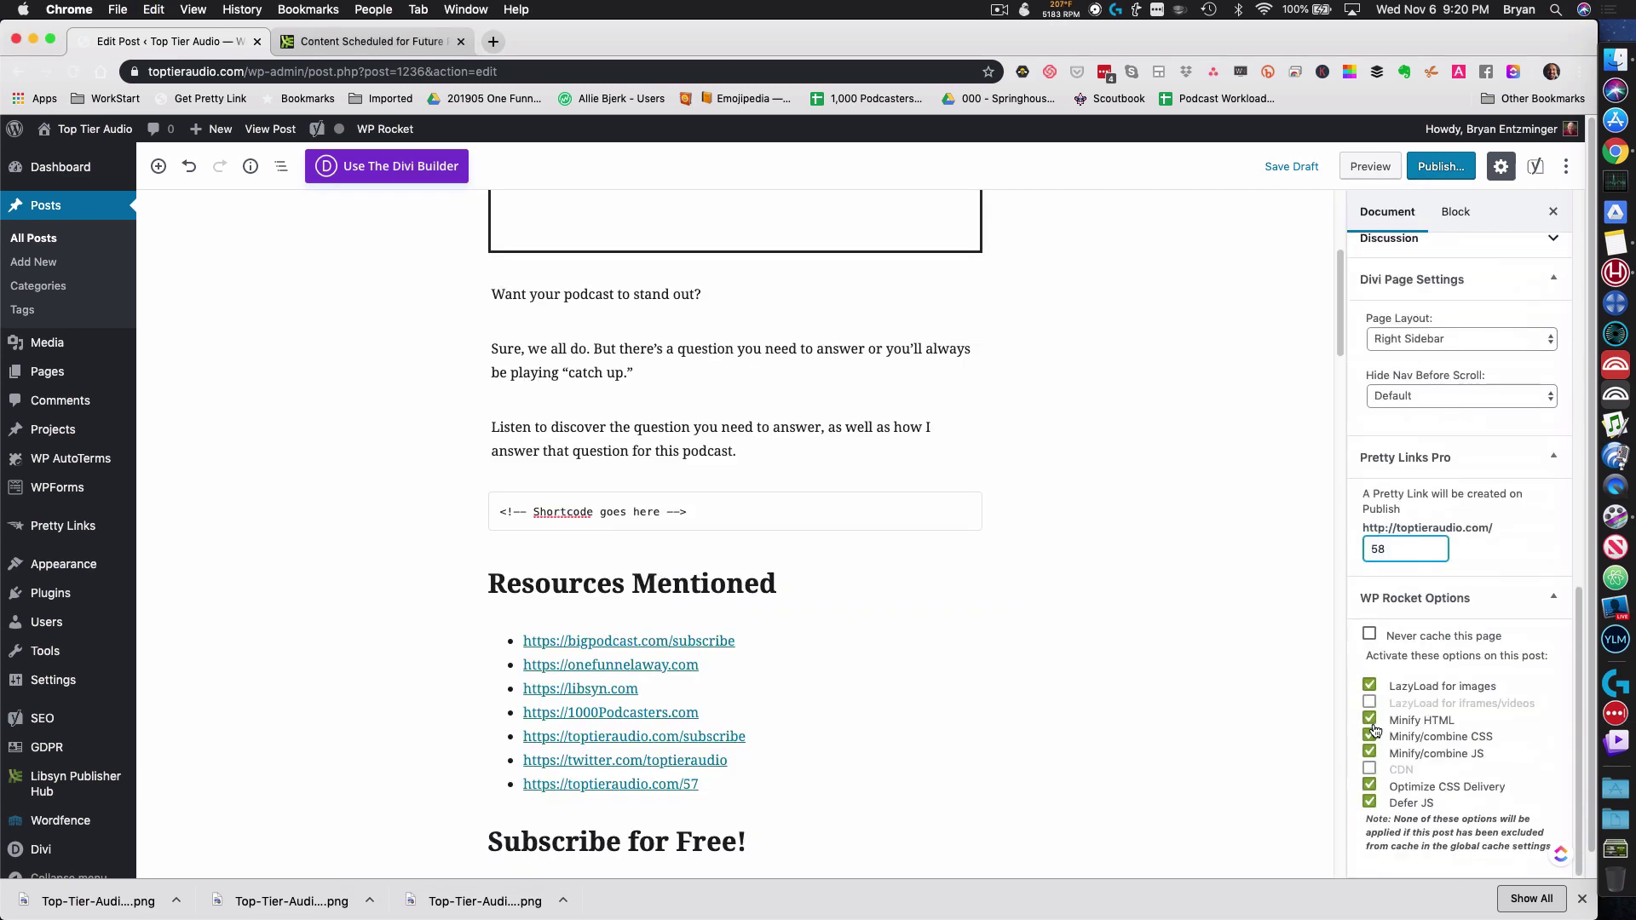
{"action": "scroll", "coordinate": [1044, 626], "scroll_direction": "down", "scroll_amount": 3}
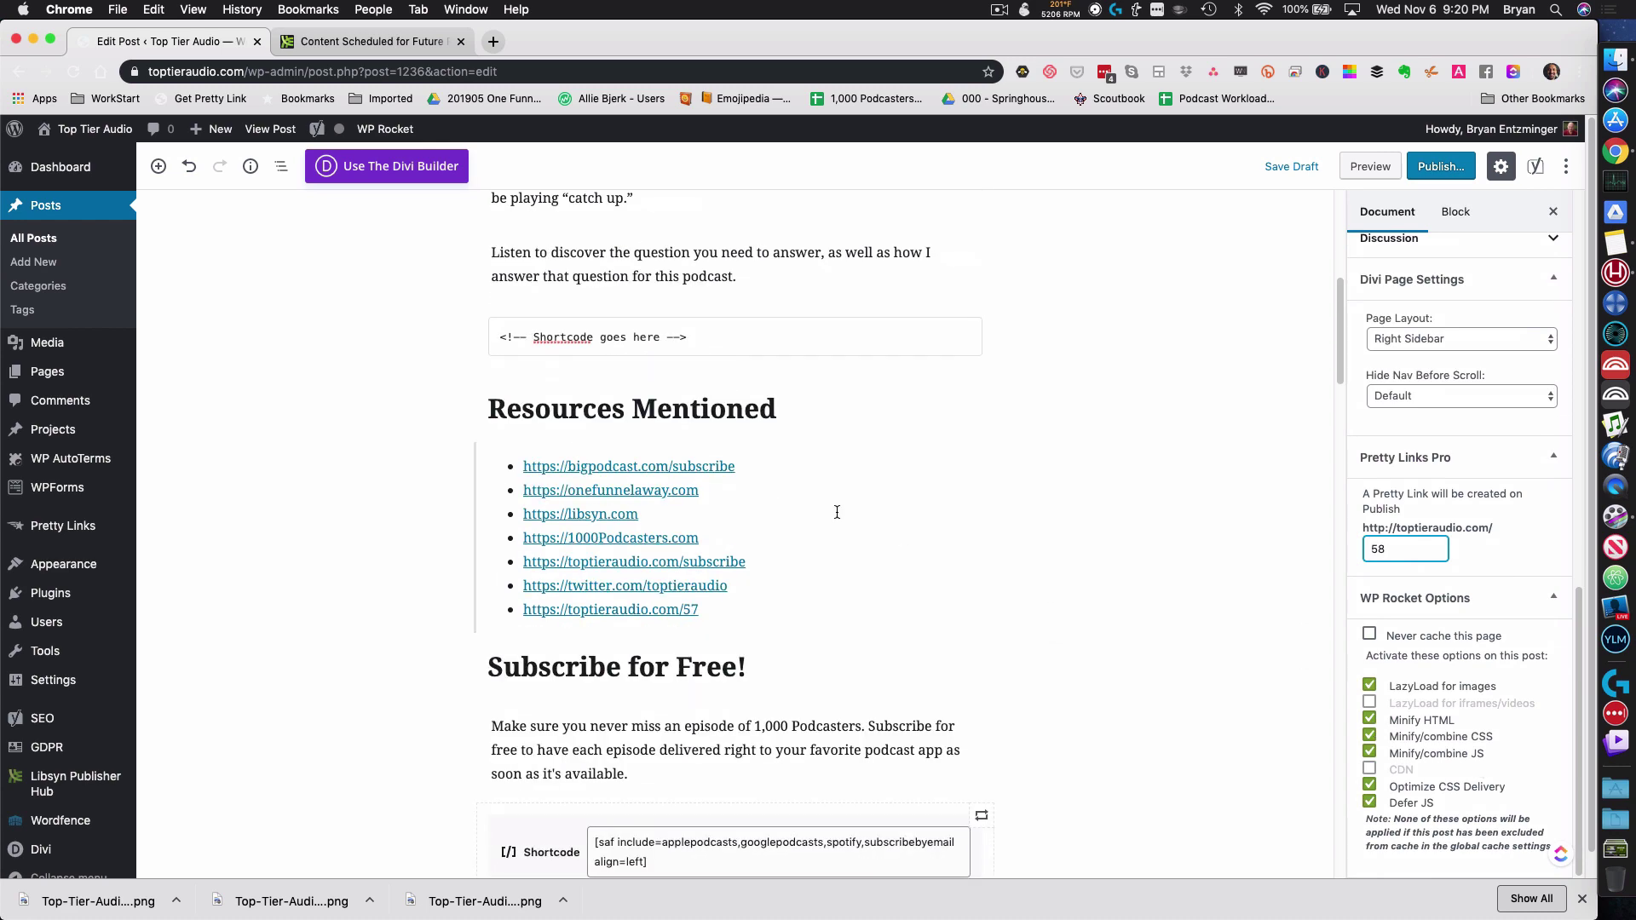
{"action": "scroll", "coordinate": [837, 511], "scroll_direction": "up", "scroll_amount": 10}
Step: Paste the episode summary into Yoast's snippet meta description
{"action": "scroll", "coordinate": [955, 651], "scroll_direction": "down", "scroll_amount": 2}
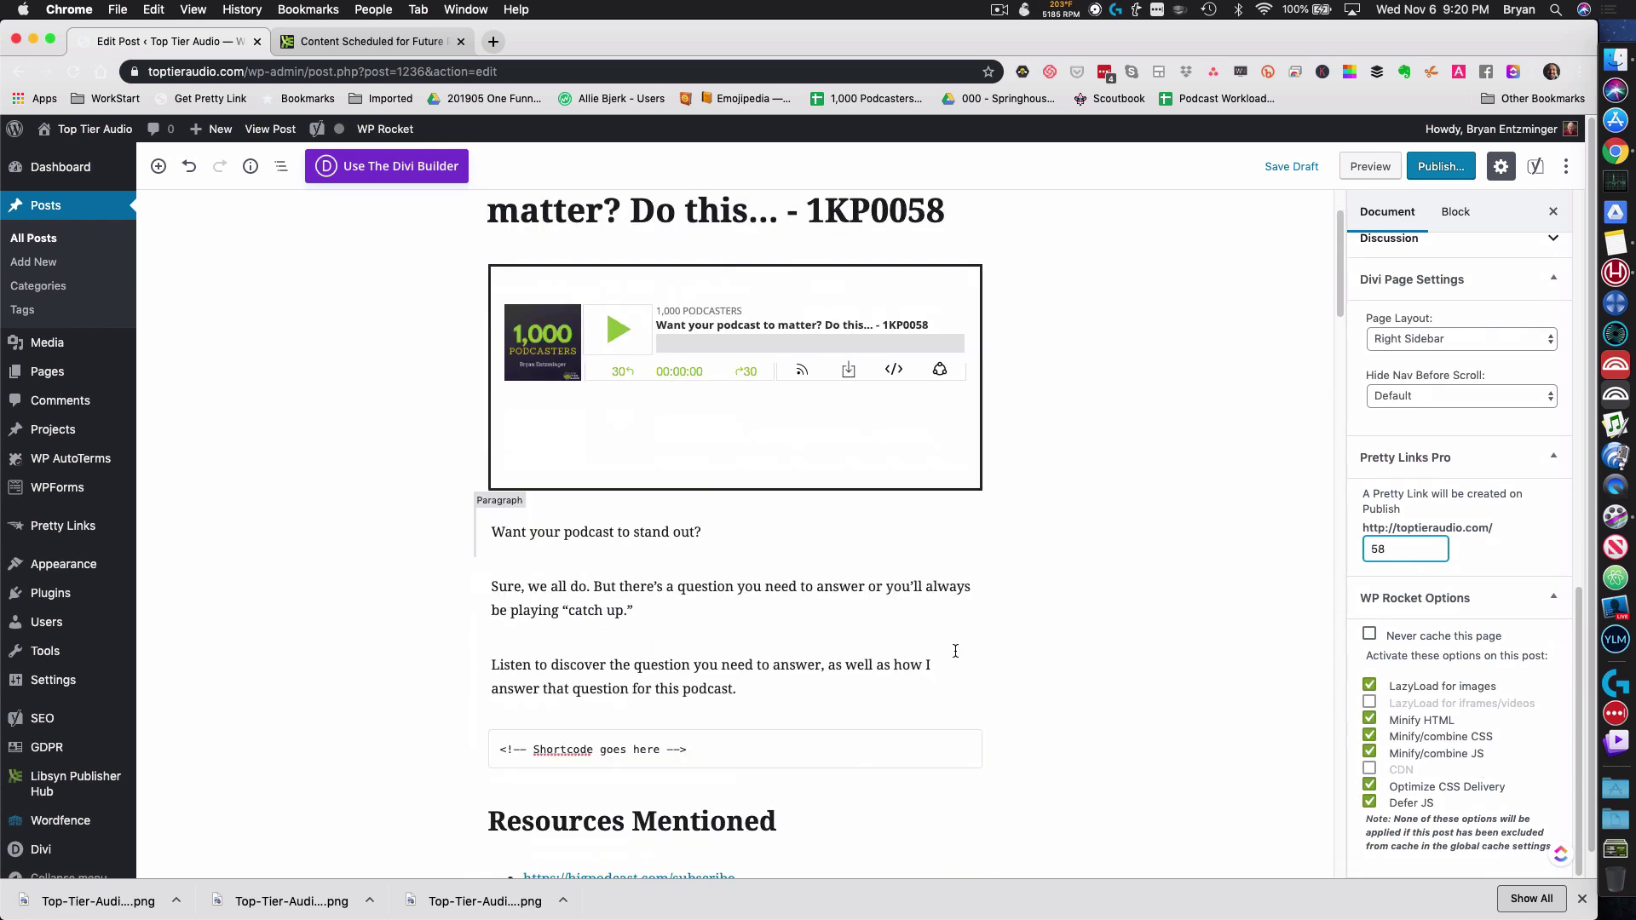
{"action": "scroll", "coordinate": [1283, 600], "scroll_direction": "down", "scroll_amount": 8}
{"action": "scroll", "coordinate": [1229, 605], "scroll_direction": "down", "scroll_amount": 10}
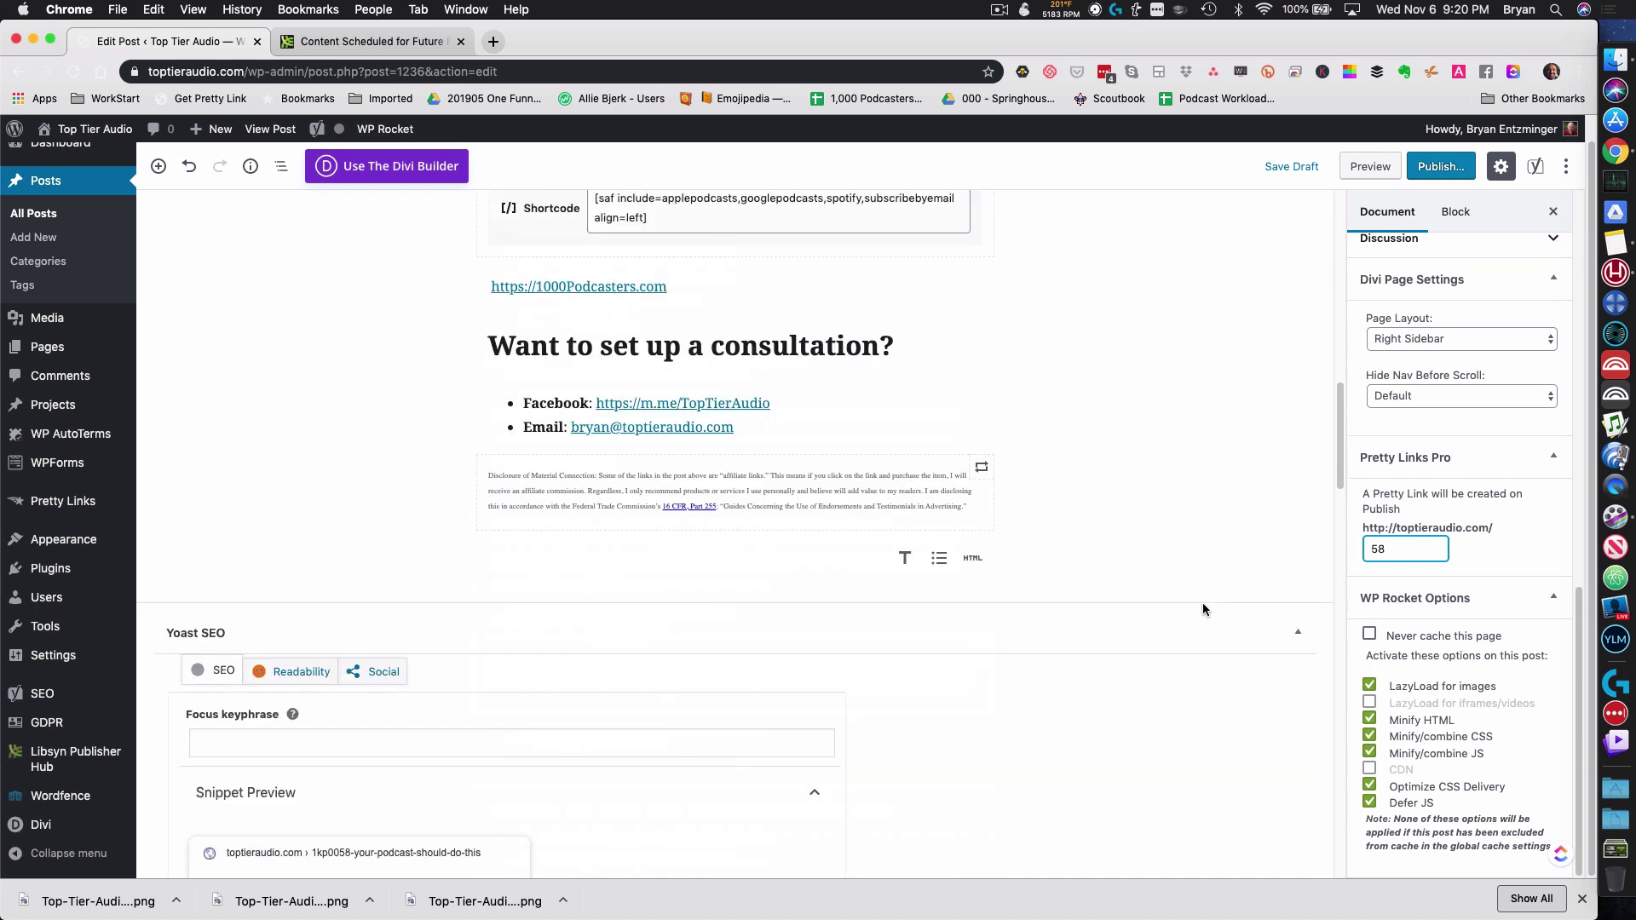
{"action": "left_click", "coordinate": [318, 645]}
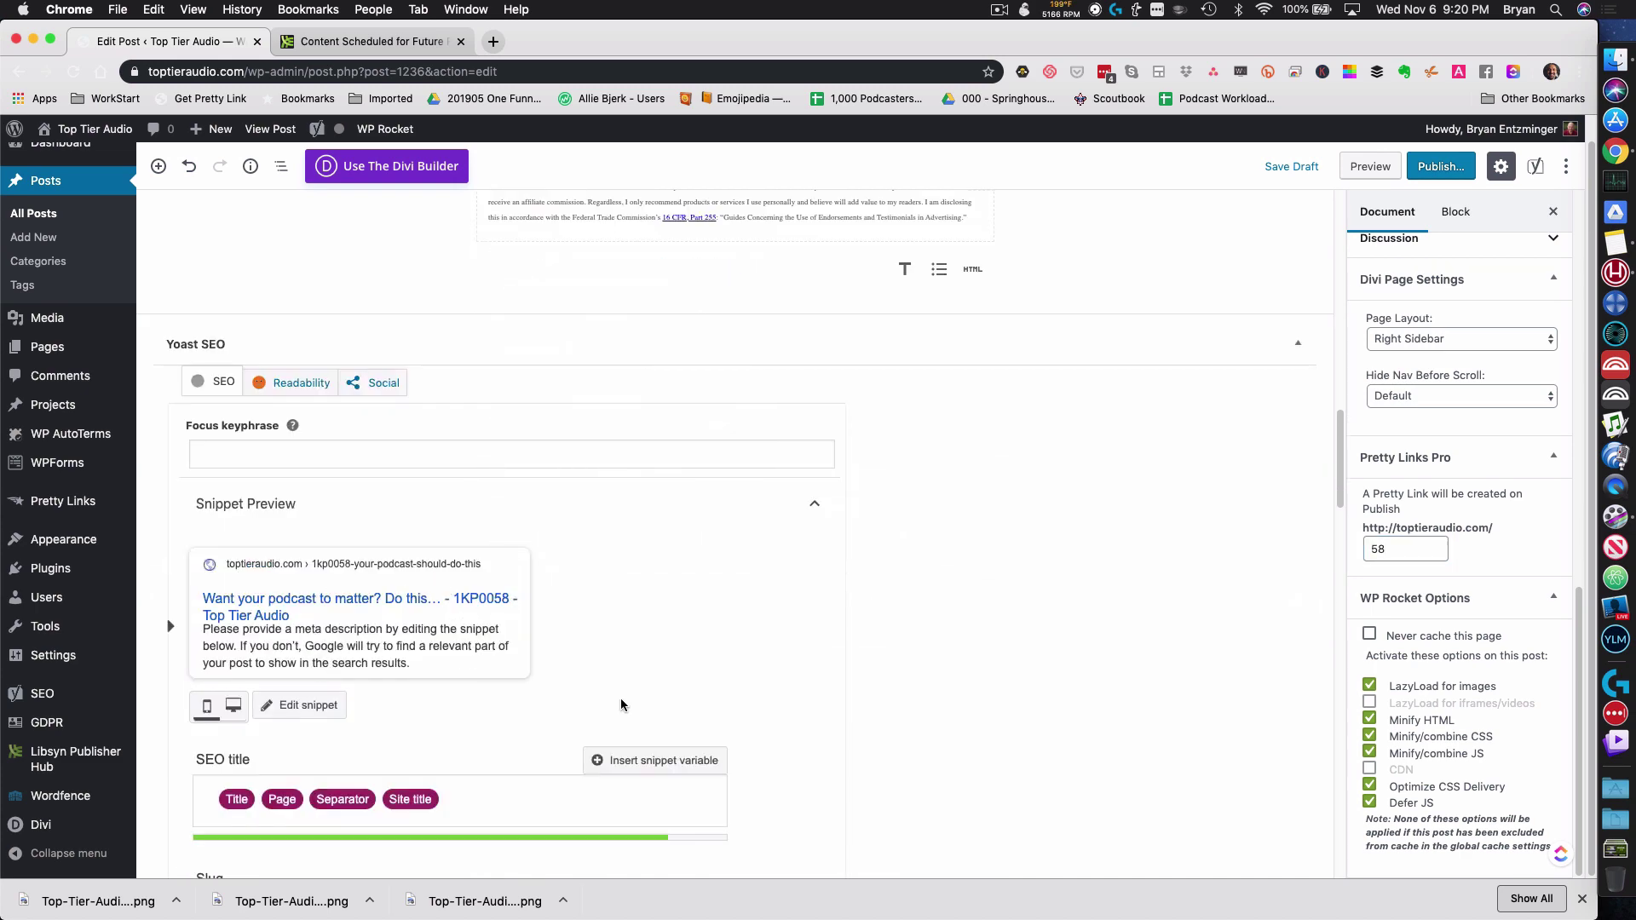
{"action": "scroll", "coordinate": [635, 696], "scroll_direction": "down", "scroll_amount": 4}
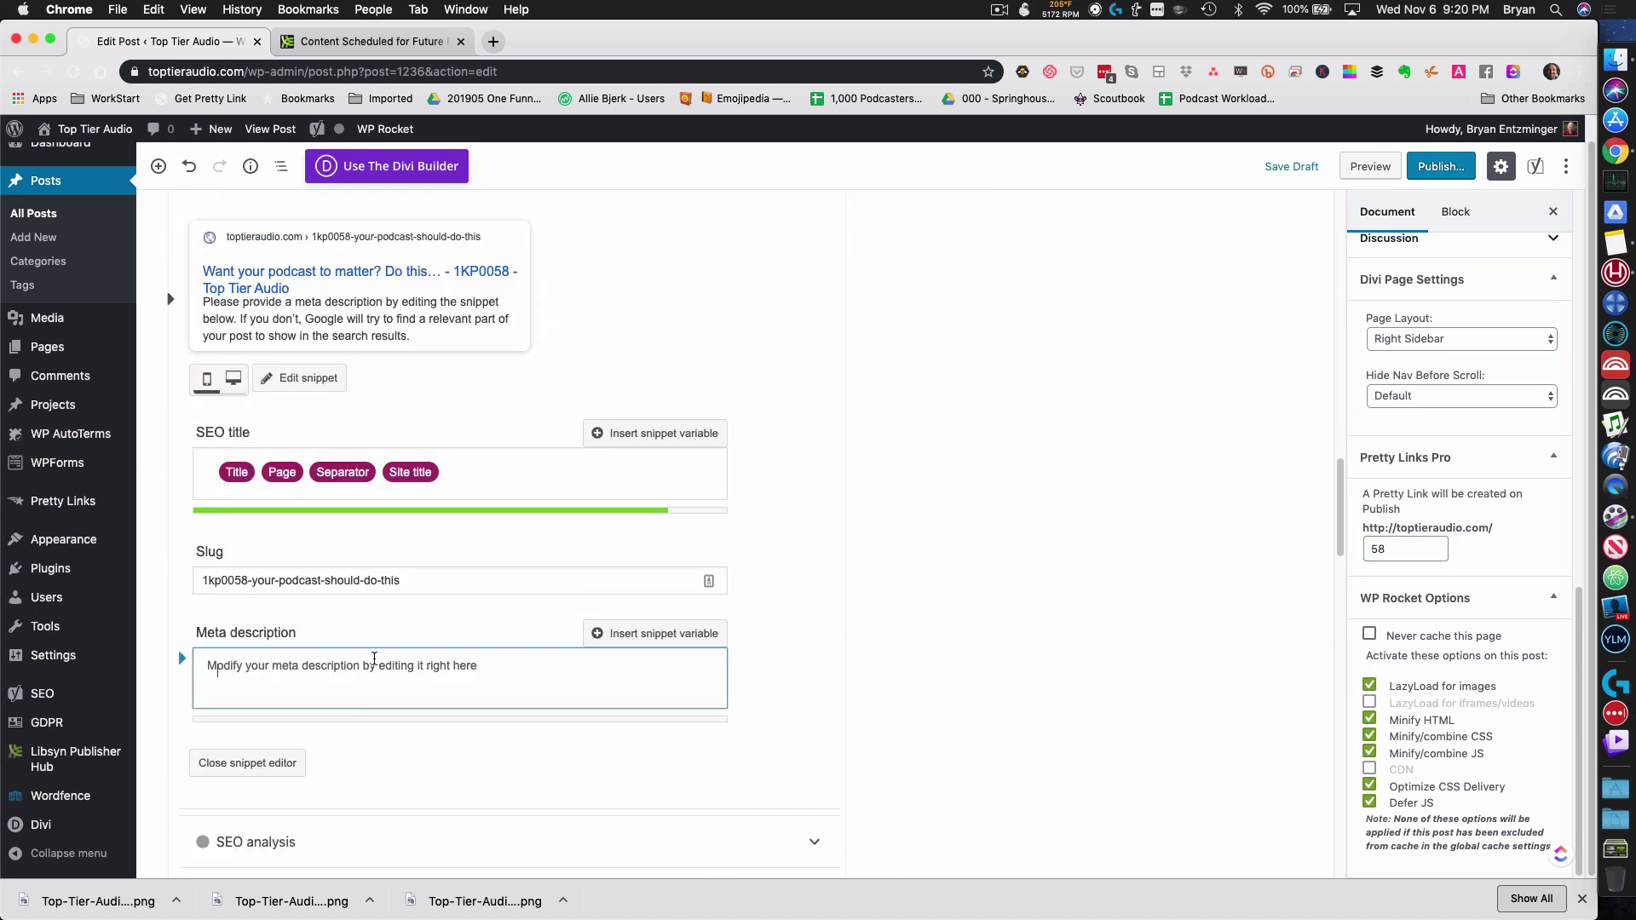
{"action": "key", "text": "super+Tab"}
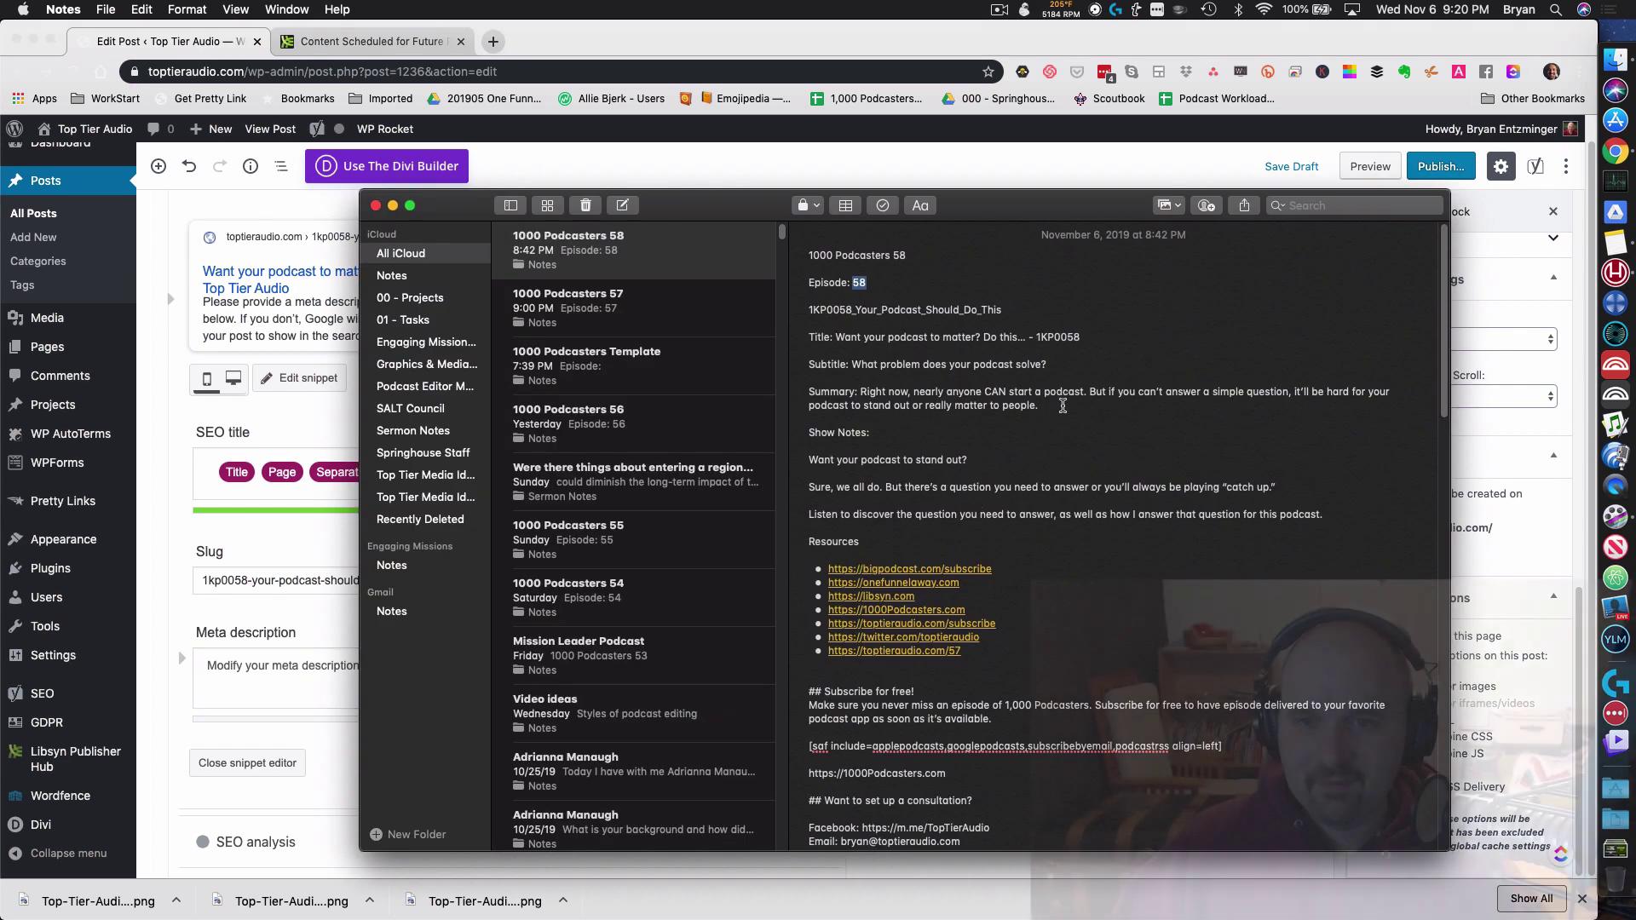
{"action": "left_click_drag", "start_coordinate": [1039, 406], "coordinate": [876, 394]}
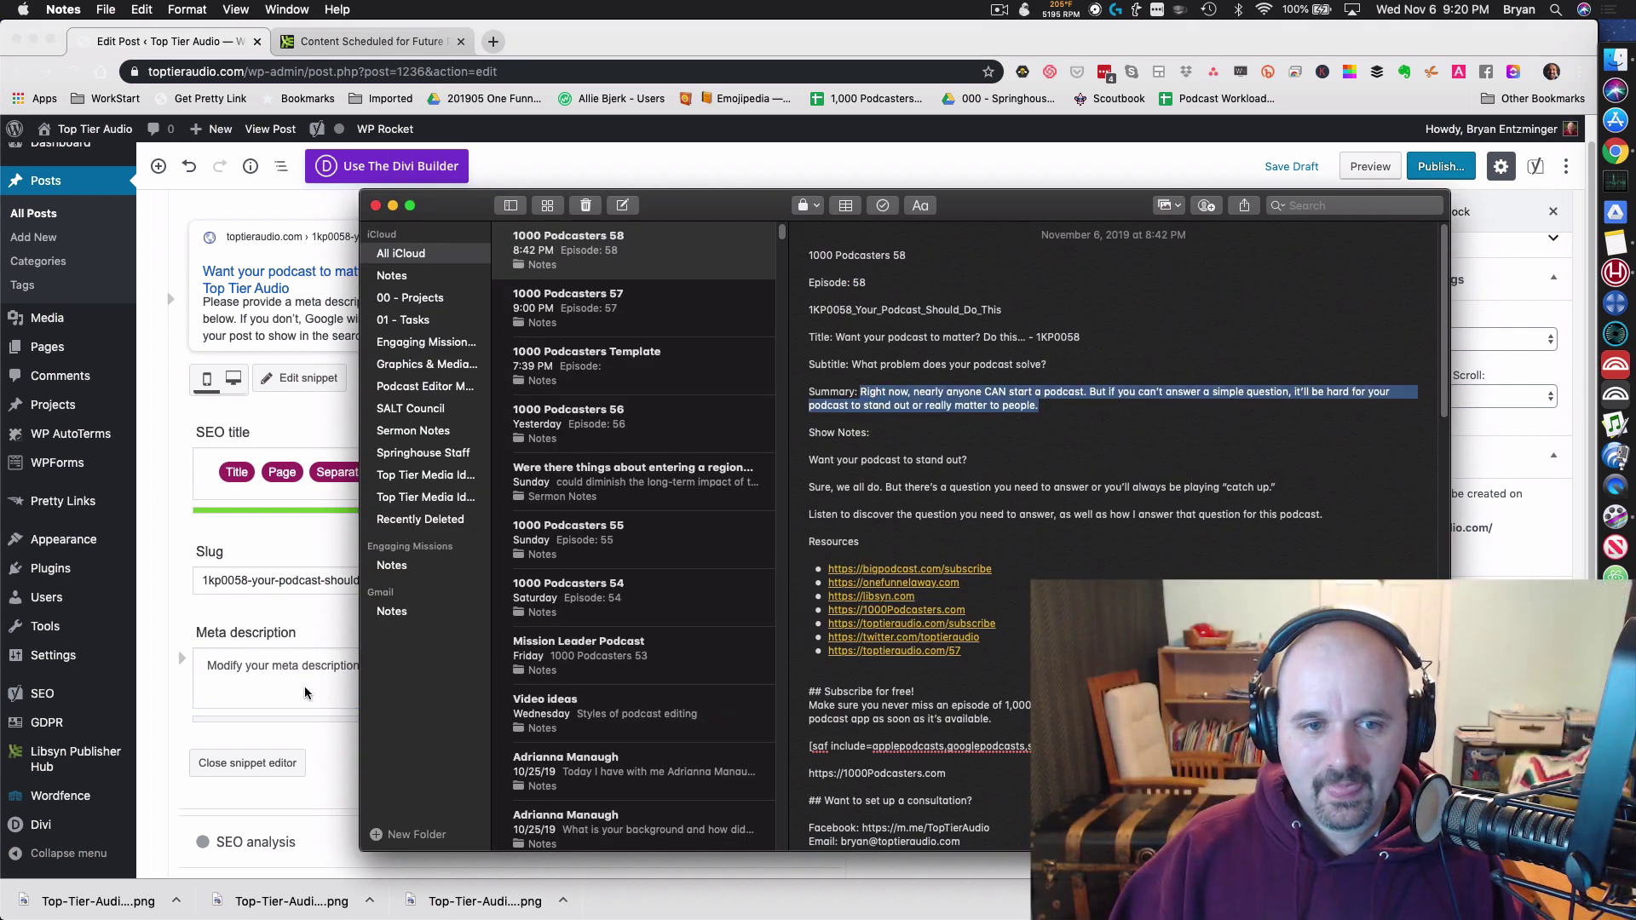
{"action": "left_click", "coordinate": [297, 680]}
{"action": "key", "text": "super+v"}
Step: Set the Yoast Facebook share image to the 1,000 Podcasters image
{"action": "scroll", "coordinate": [432, 396], "scroll_direction": "up", "scroll_amount": 4}
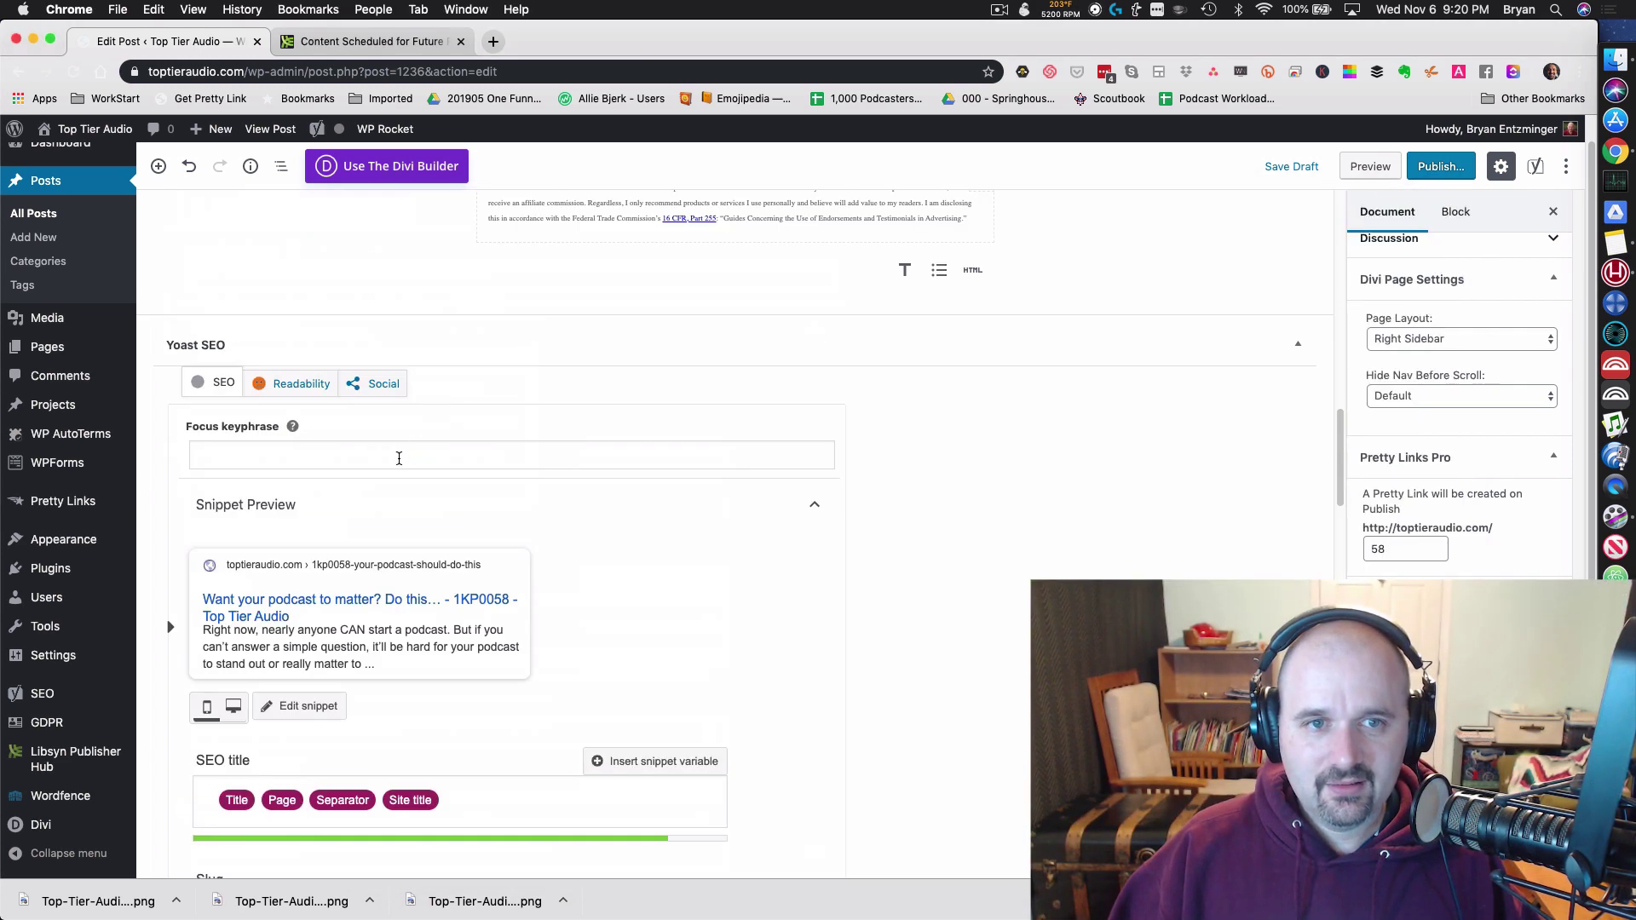
{"action": "left_click", "coordinate": [383, 382]}
{"action": "left_click", "coordinate": [383, 429]}
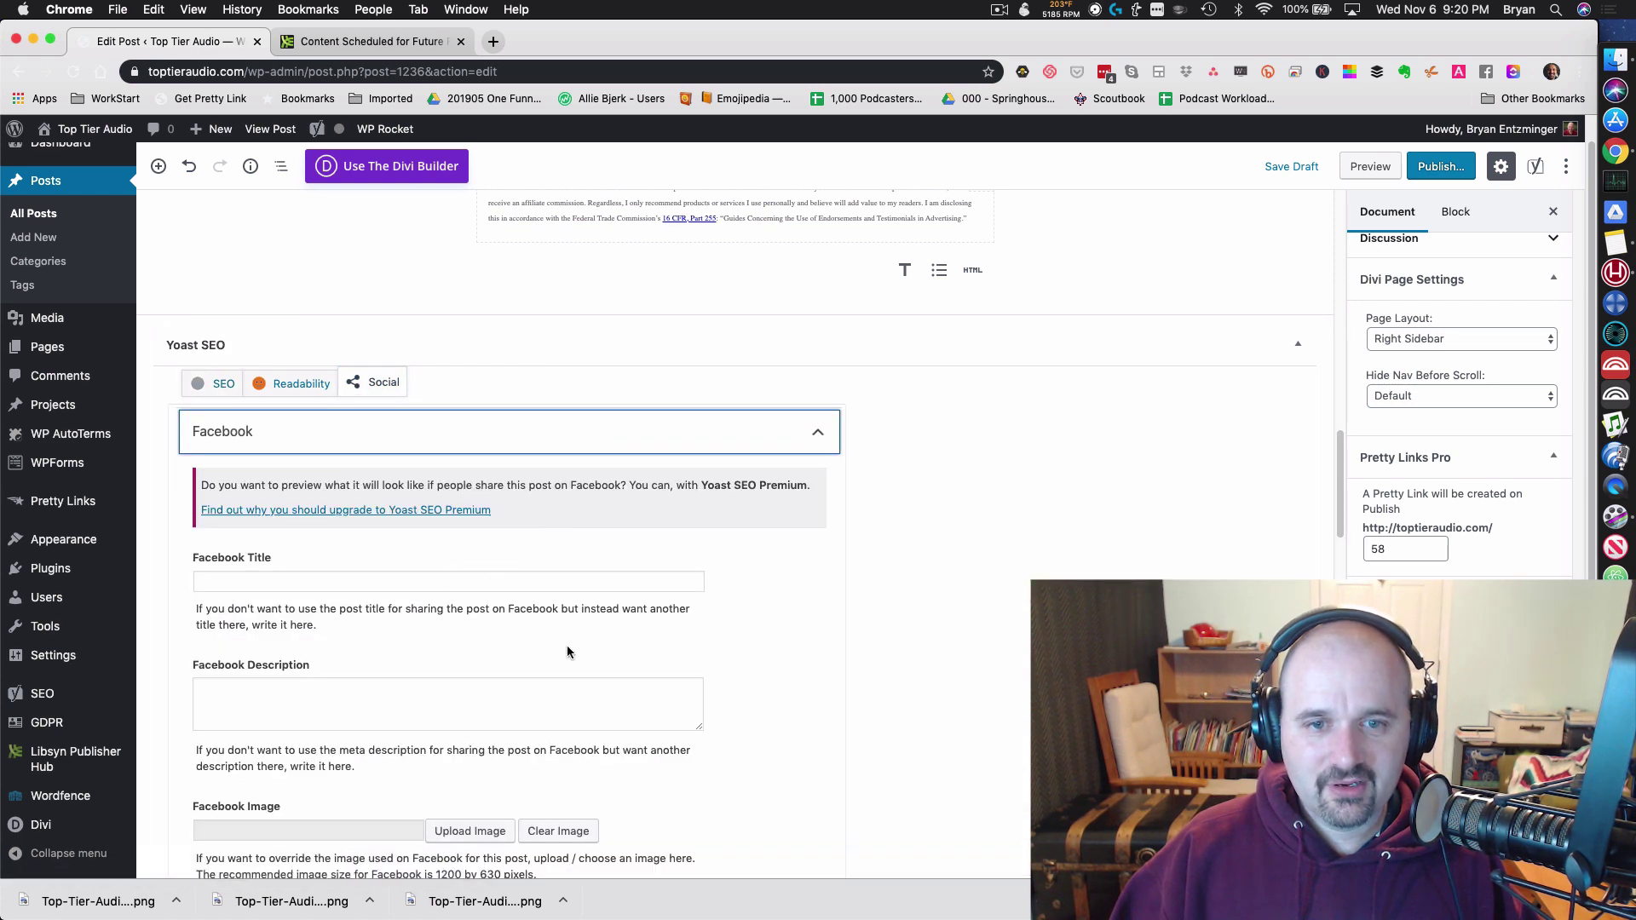
{"action": "scroll", "coordinate": [546, 665], "scroll_direction": "down", "scroll_amount": 3}
{"action": "left_click", "coordinate": [469, 567]}
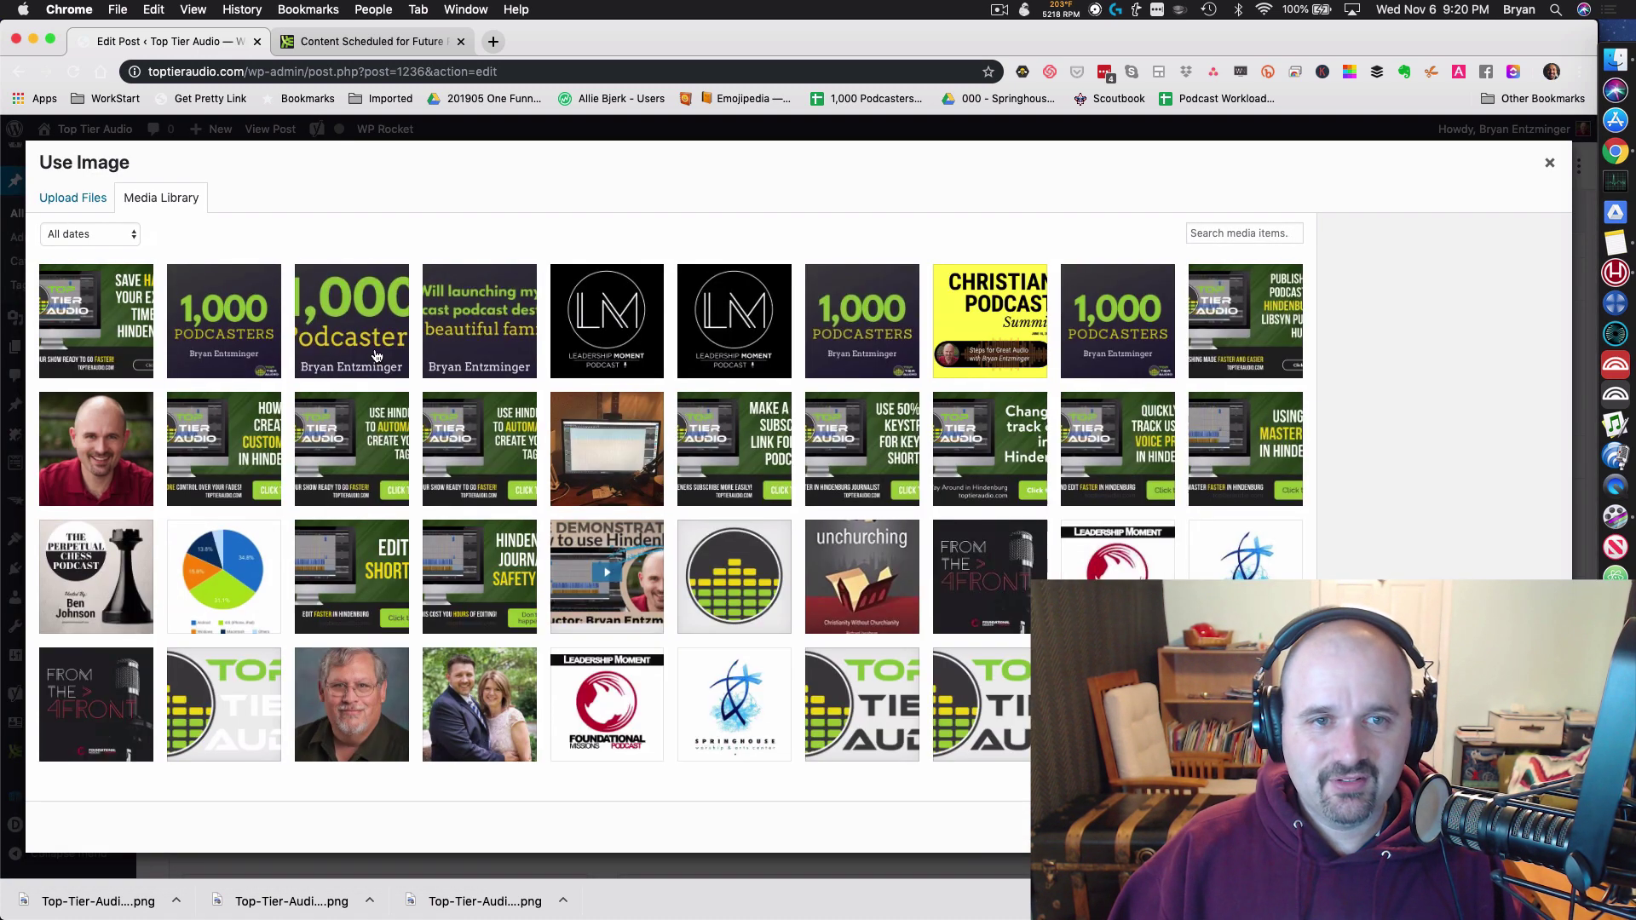
{"action": "left_click", "coordinate": [376, 355]}
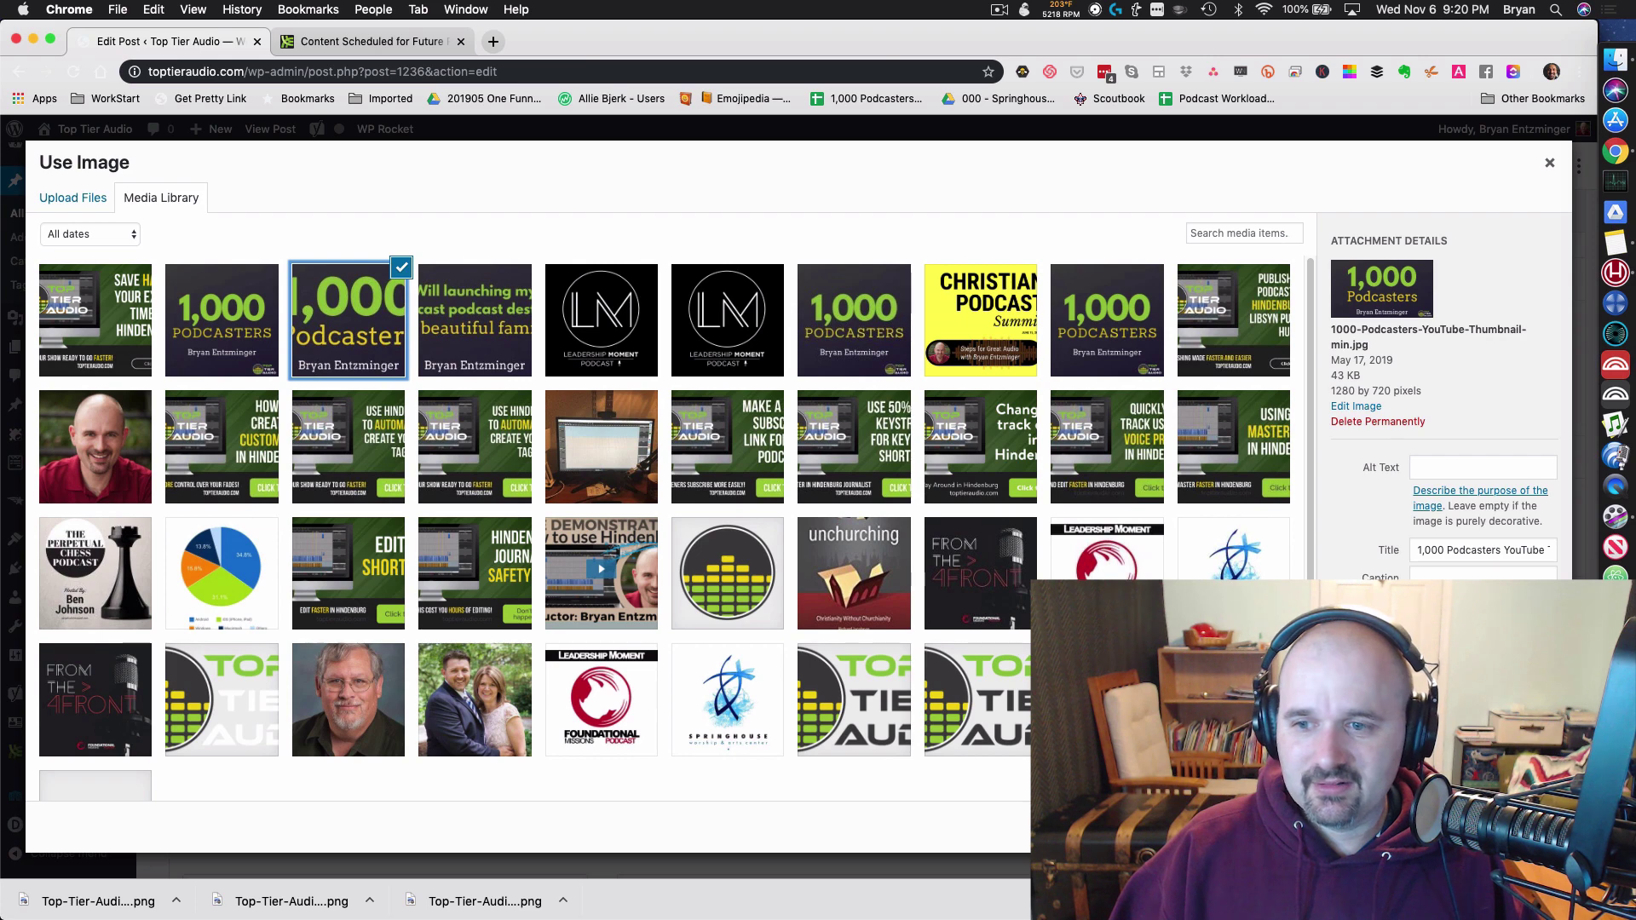
{"action": "left_click", "coordinate": [1525, 826]}
Step: Set the Yoast Twitter share image to the same 1,000 Podcasters image
{"action": "left_click", "coordinate": [468, 662]}
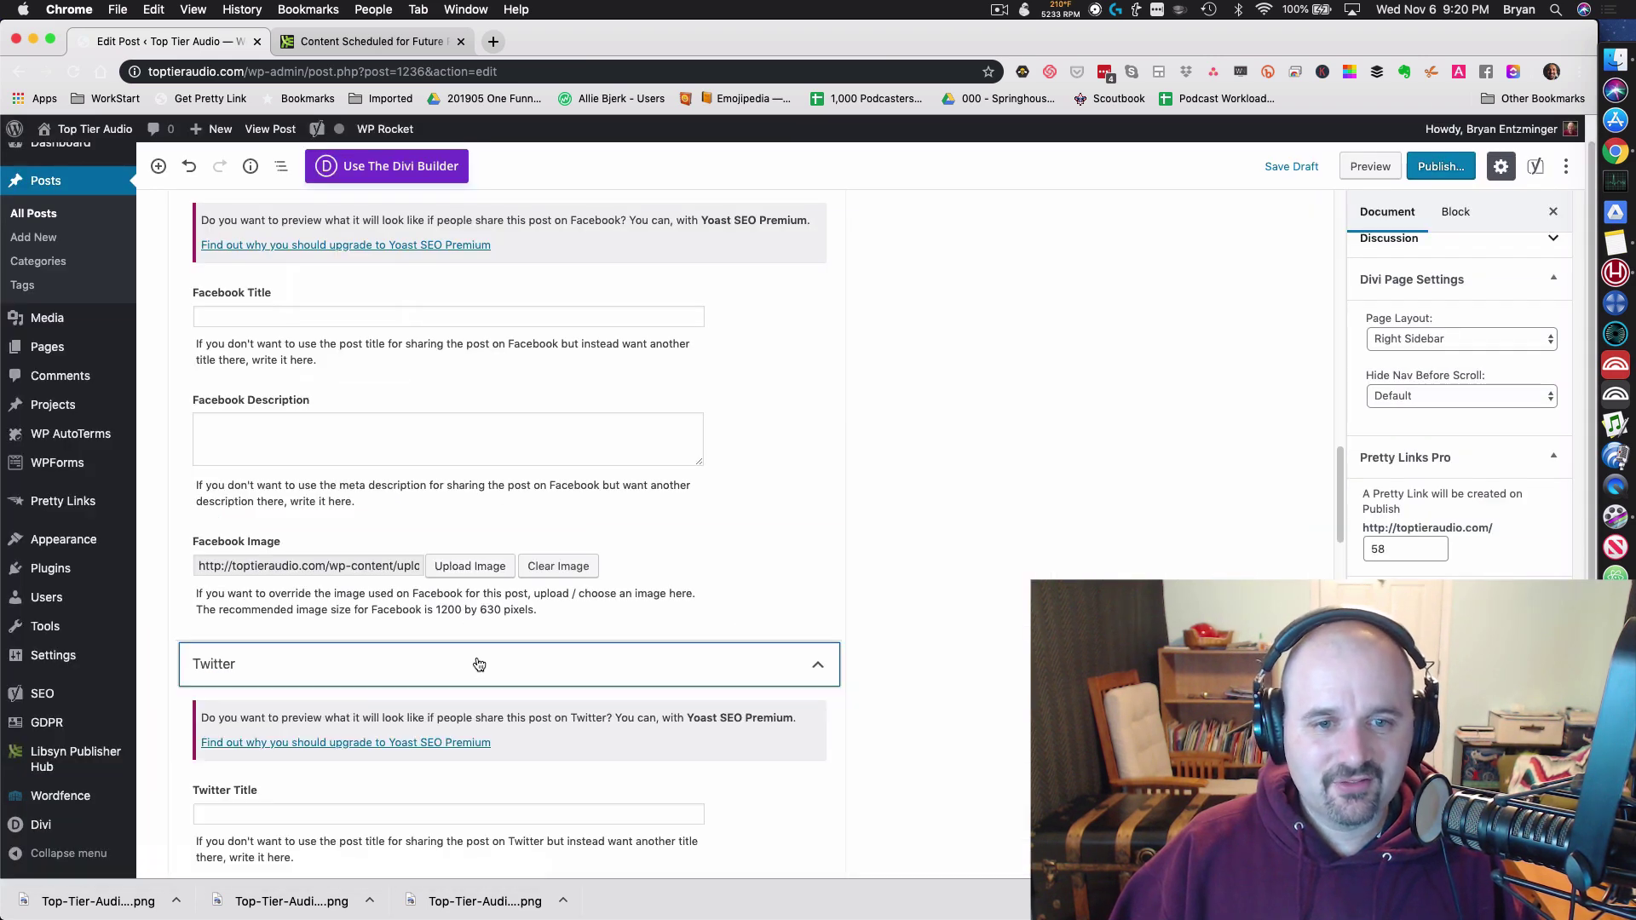
{"action": "scroll", "coordinate": [476, 665], "scroll_direction": "down", "scroll_amount": 7}
{"action": "left_click", "coordinate": [477, 456]}
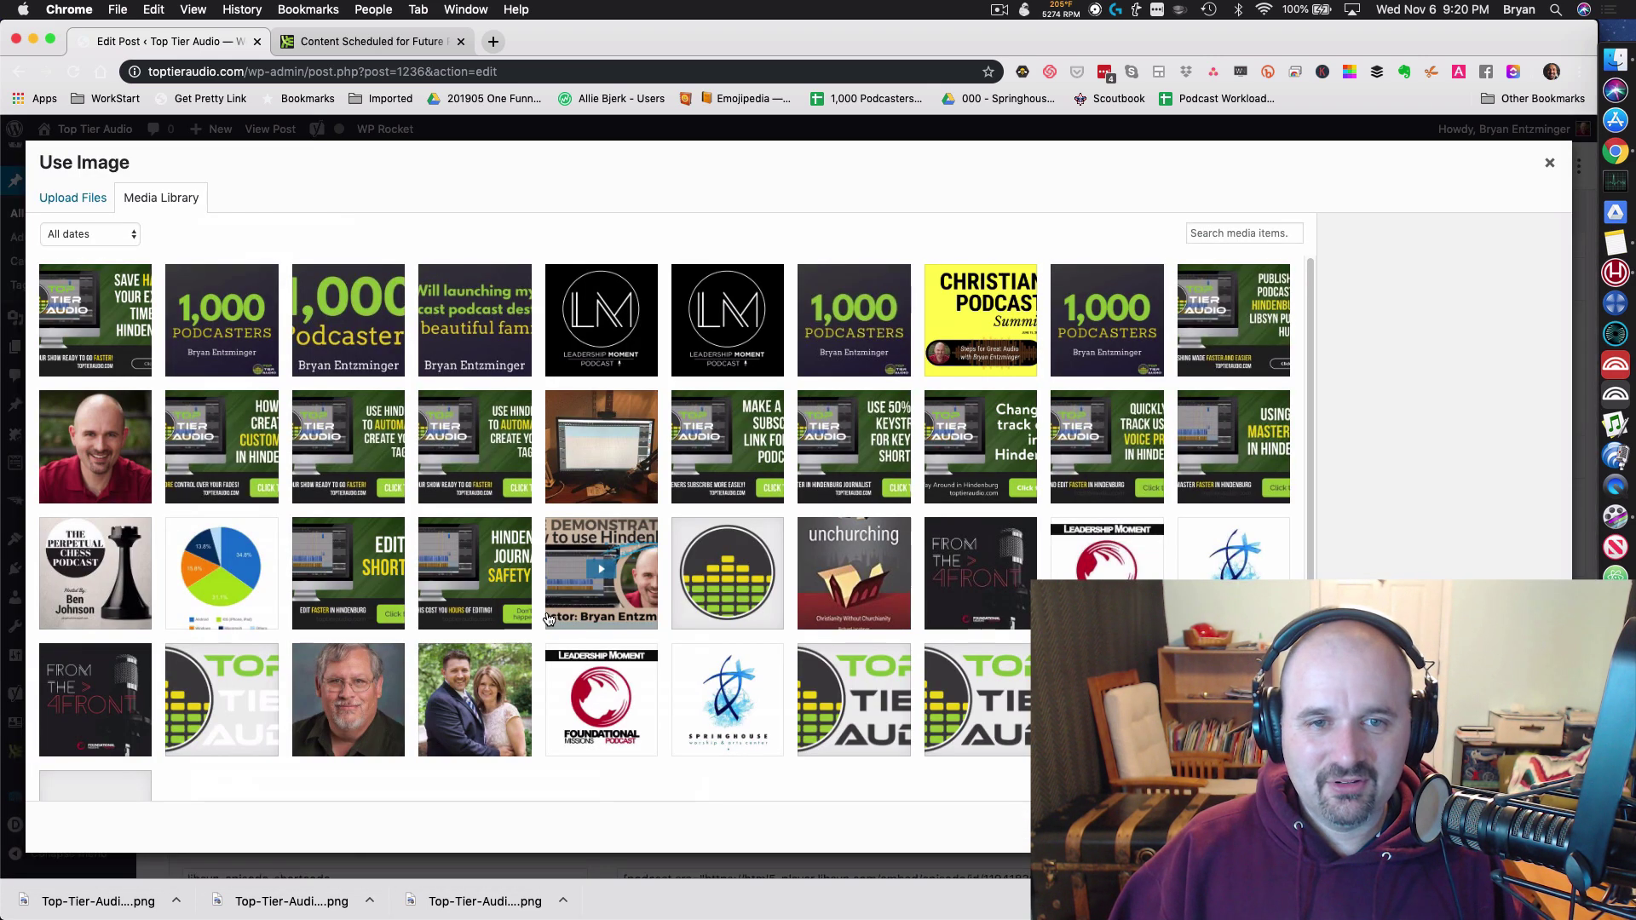
{"action": "left_click", "coordinate": [349, 315]}
{"action": "left_click", "coordinate": [1525, 827]}
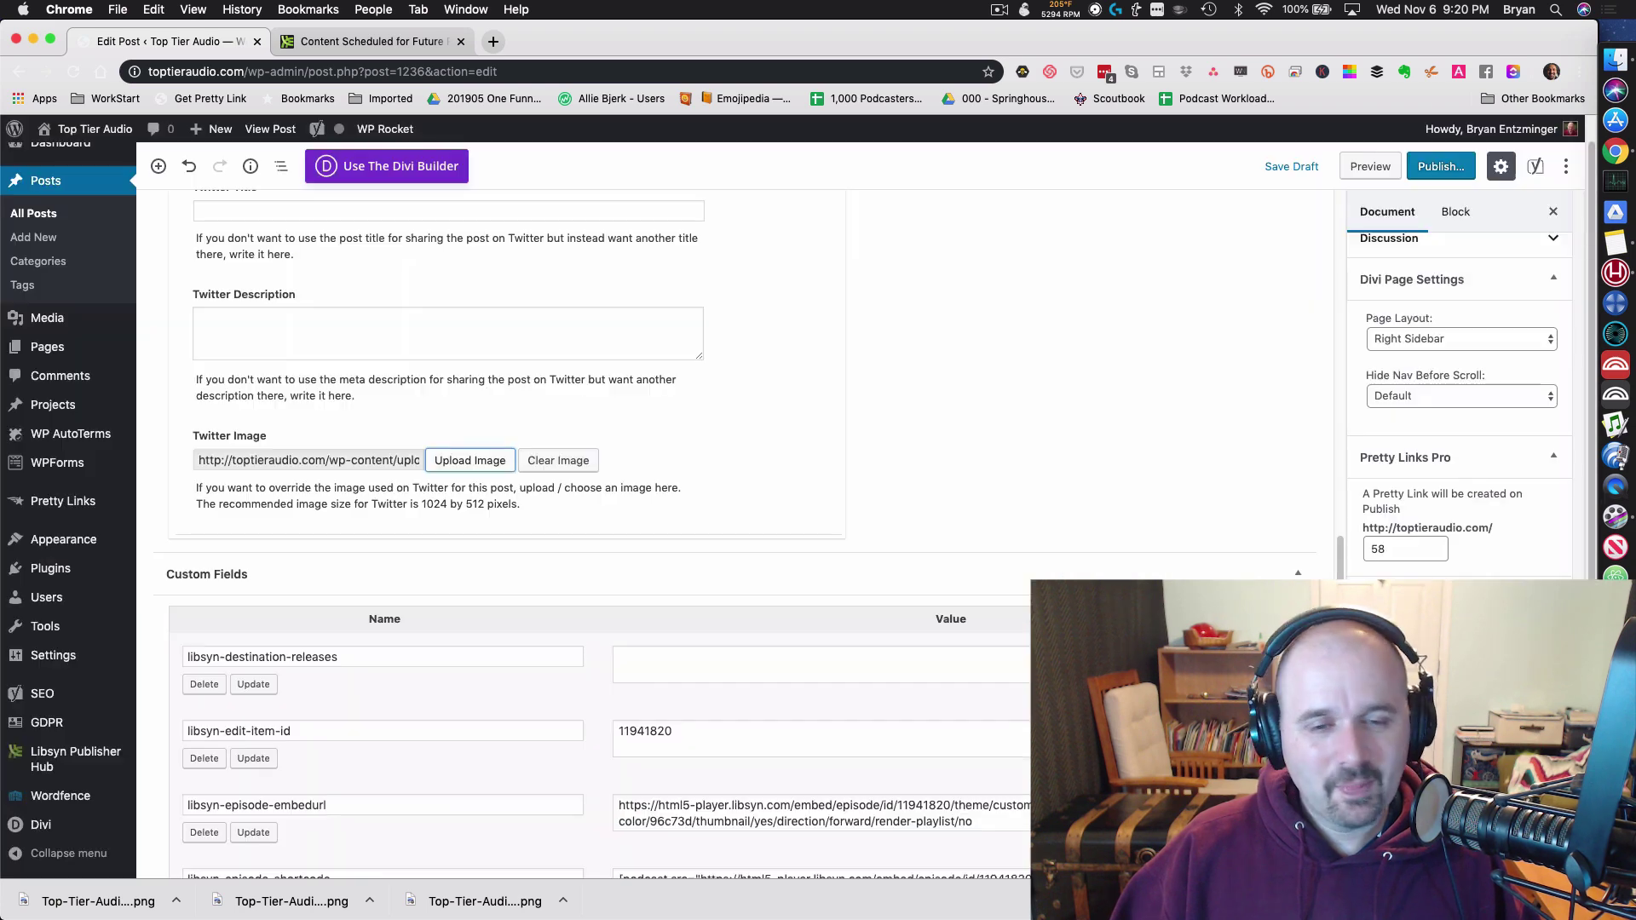
{"action": "scroll", "coordinate": [588, 665], "scroll_direction": "down", "scroll_amount": 20}
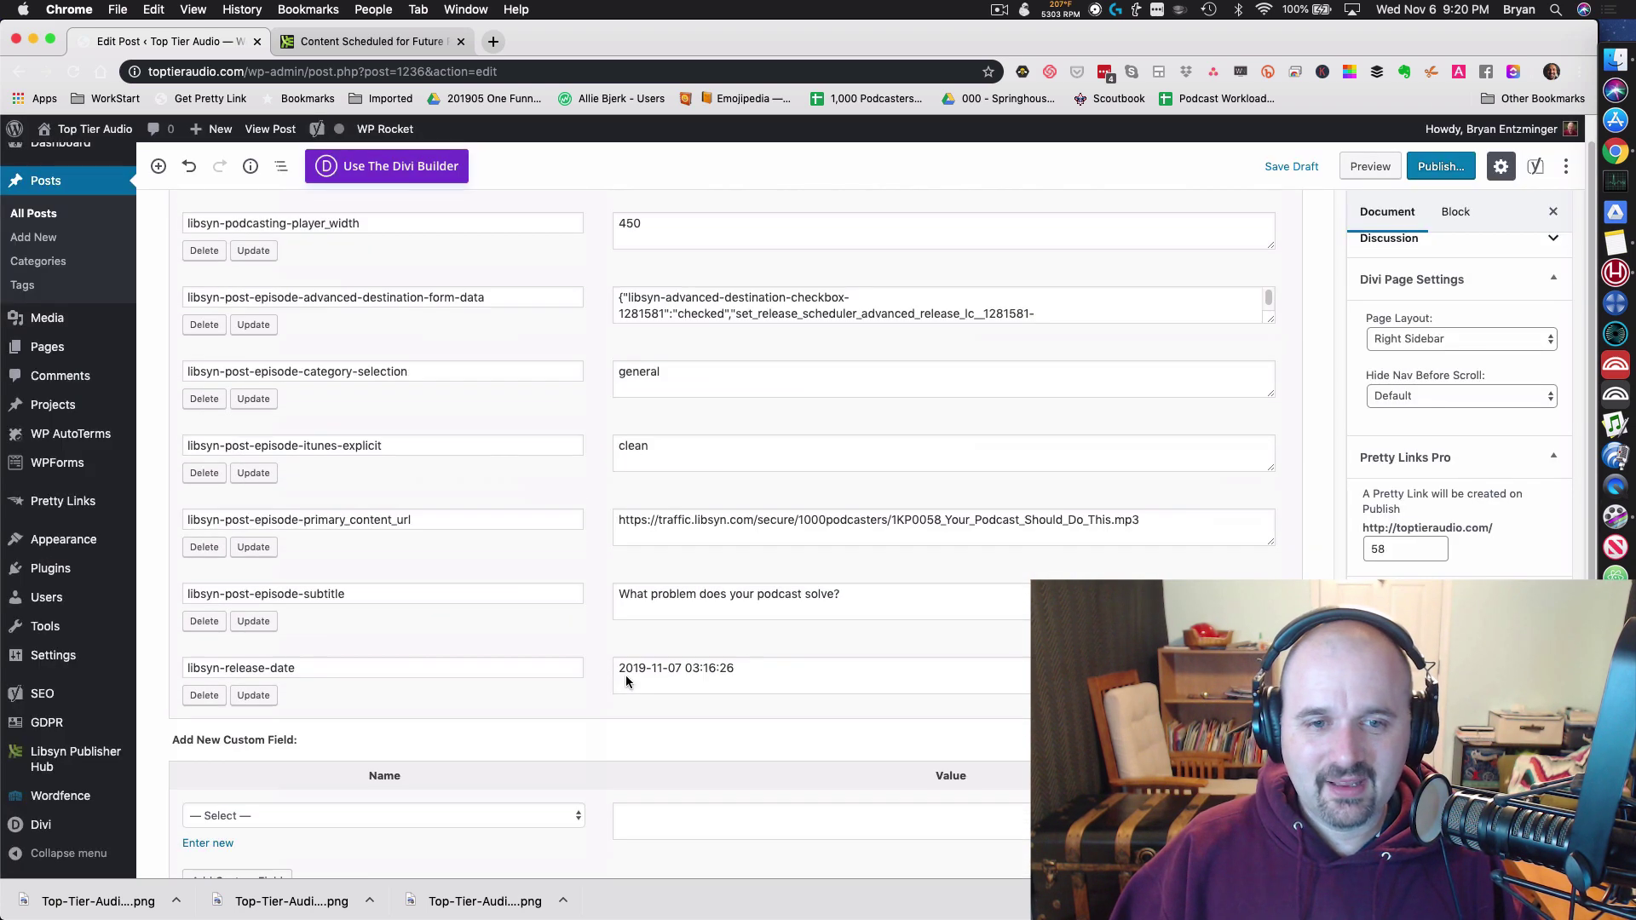
{"action": "scroll", "coordinate": [702, 670], "scroll_direction": "up", "scroll_amount": 15}
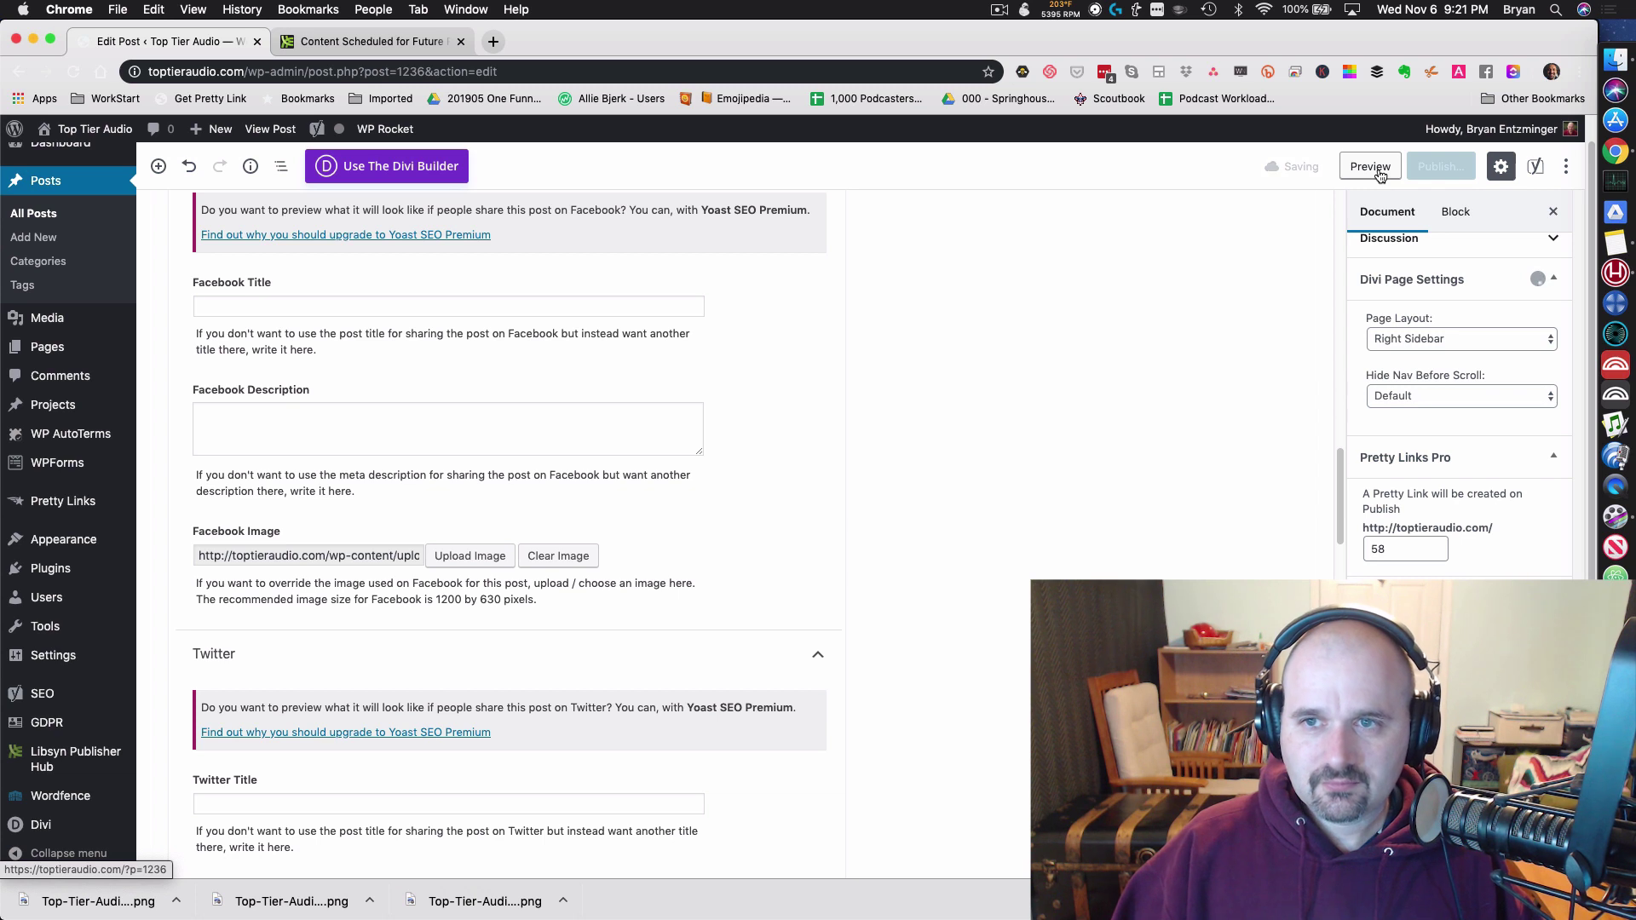
Step: Preview the post, then return to the editor
{"action": "left_click", "coordinate": [1370, 167]}
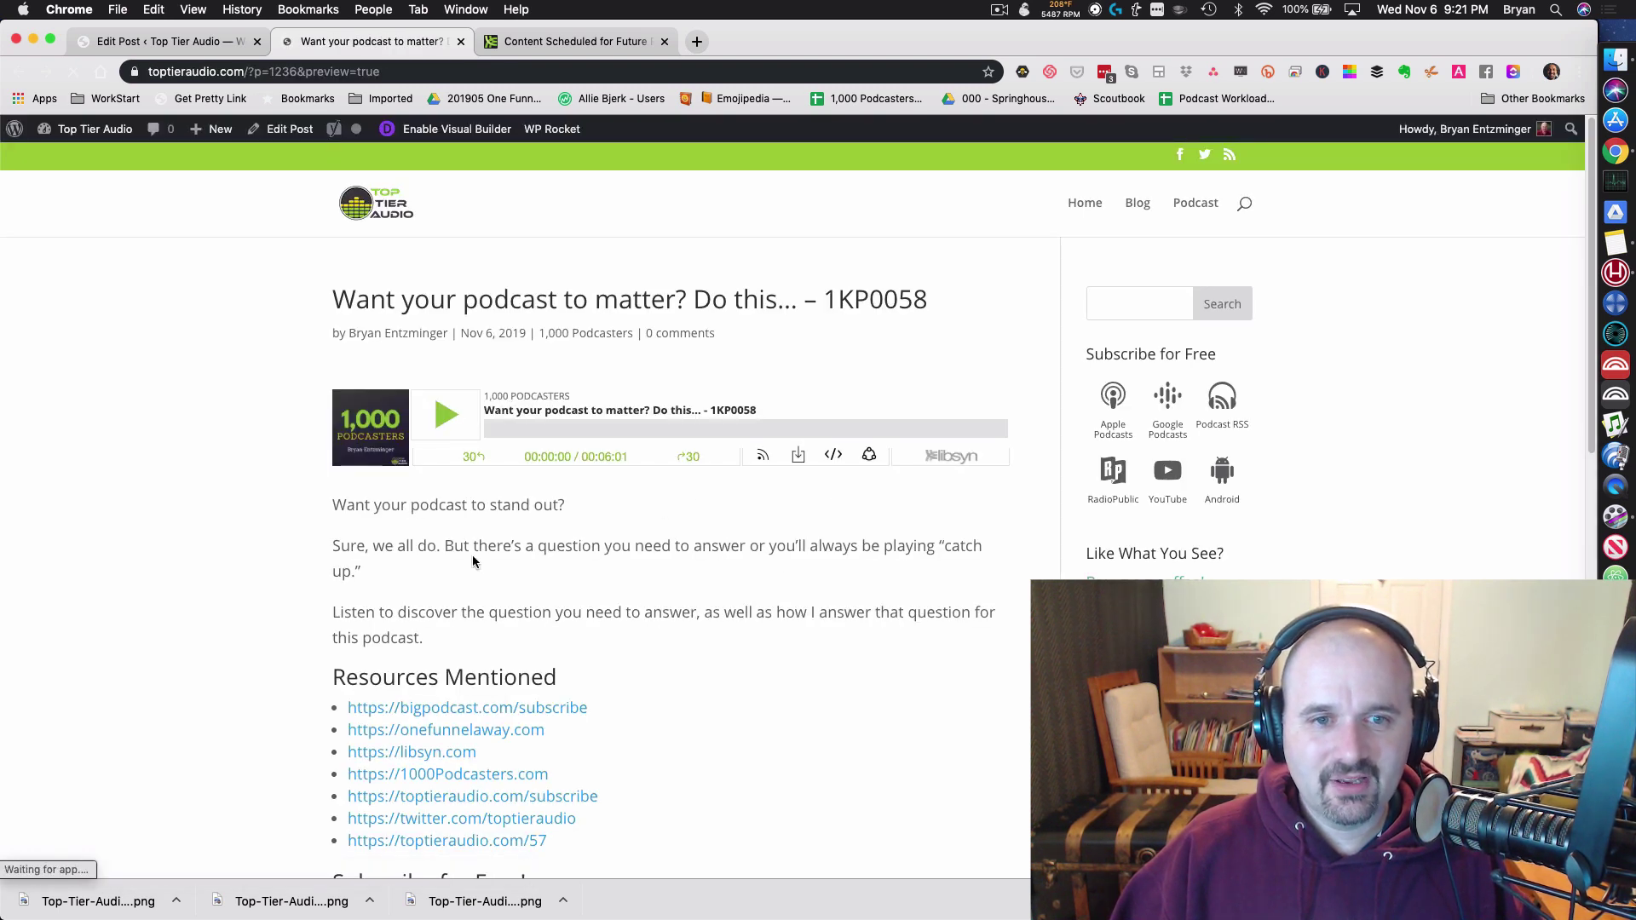
{"action": "scroll", "coordinate": [528, 575], "scroll_direction": "down", "scroll_amount": 2}
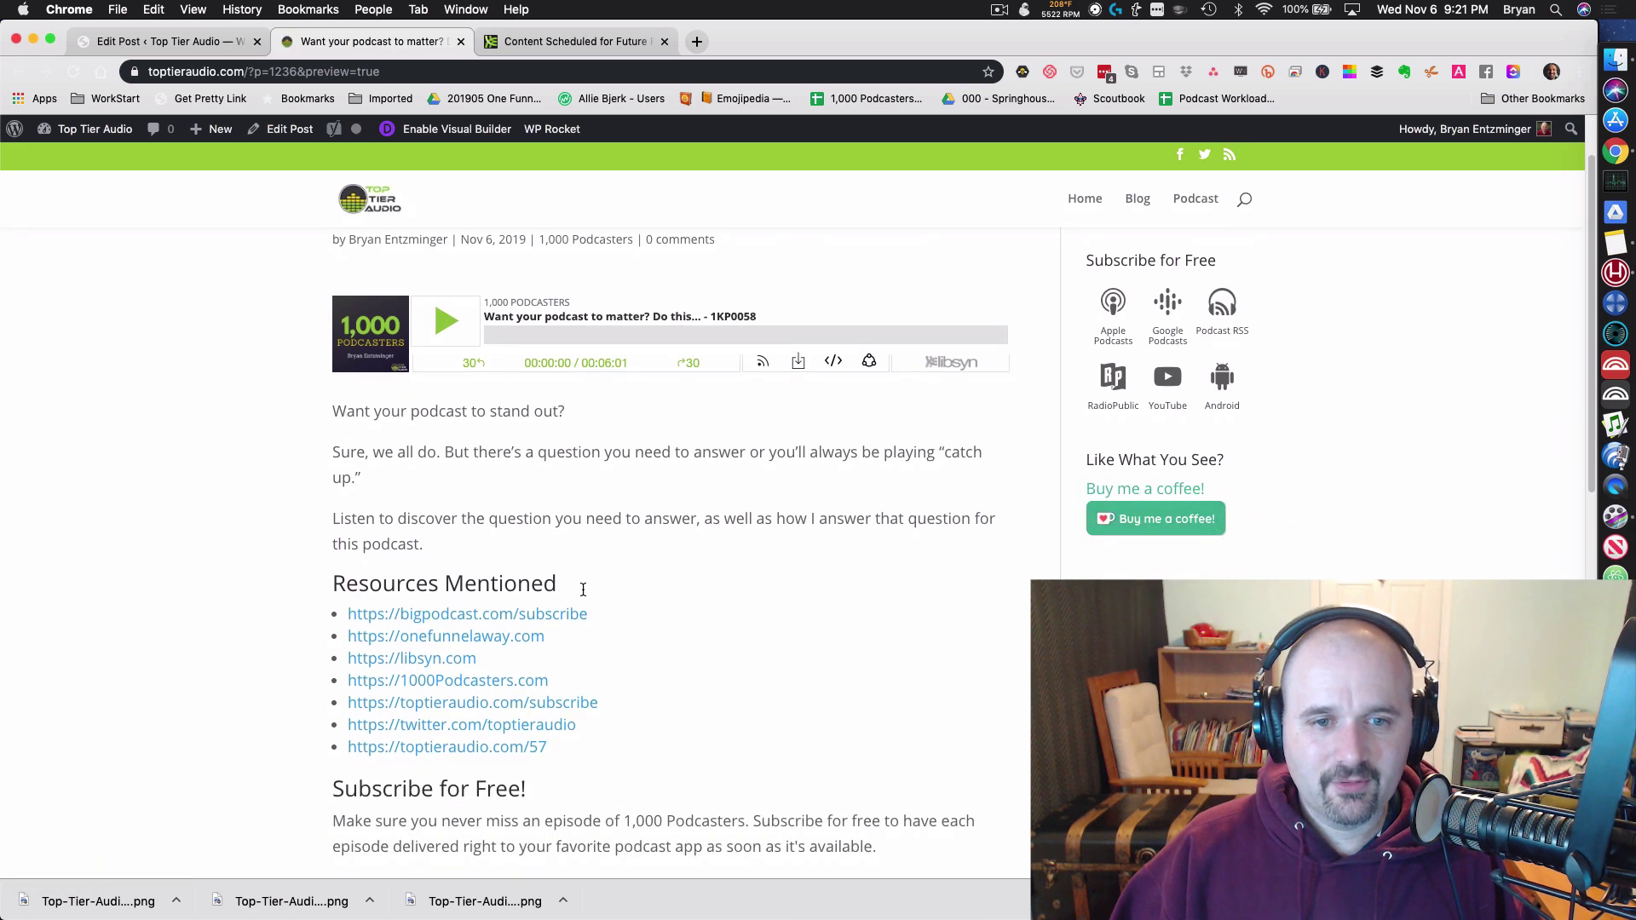
{"action": "scroll", "coordinate": [583, 589], "scroll_direction": "down", "scroll_amount": 10}
{"action": "scroll", "coordinate": [588, 621], "scroll_direction": "up", "scroll_amount": 10}
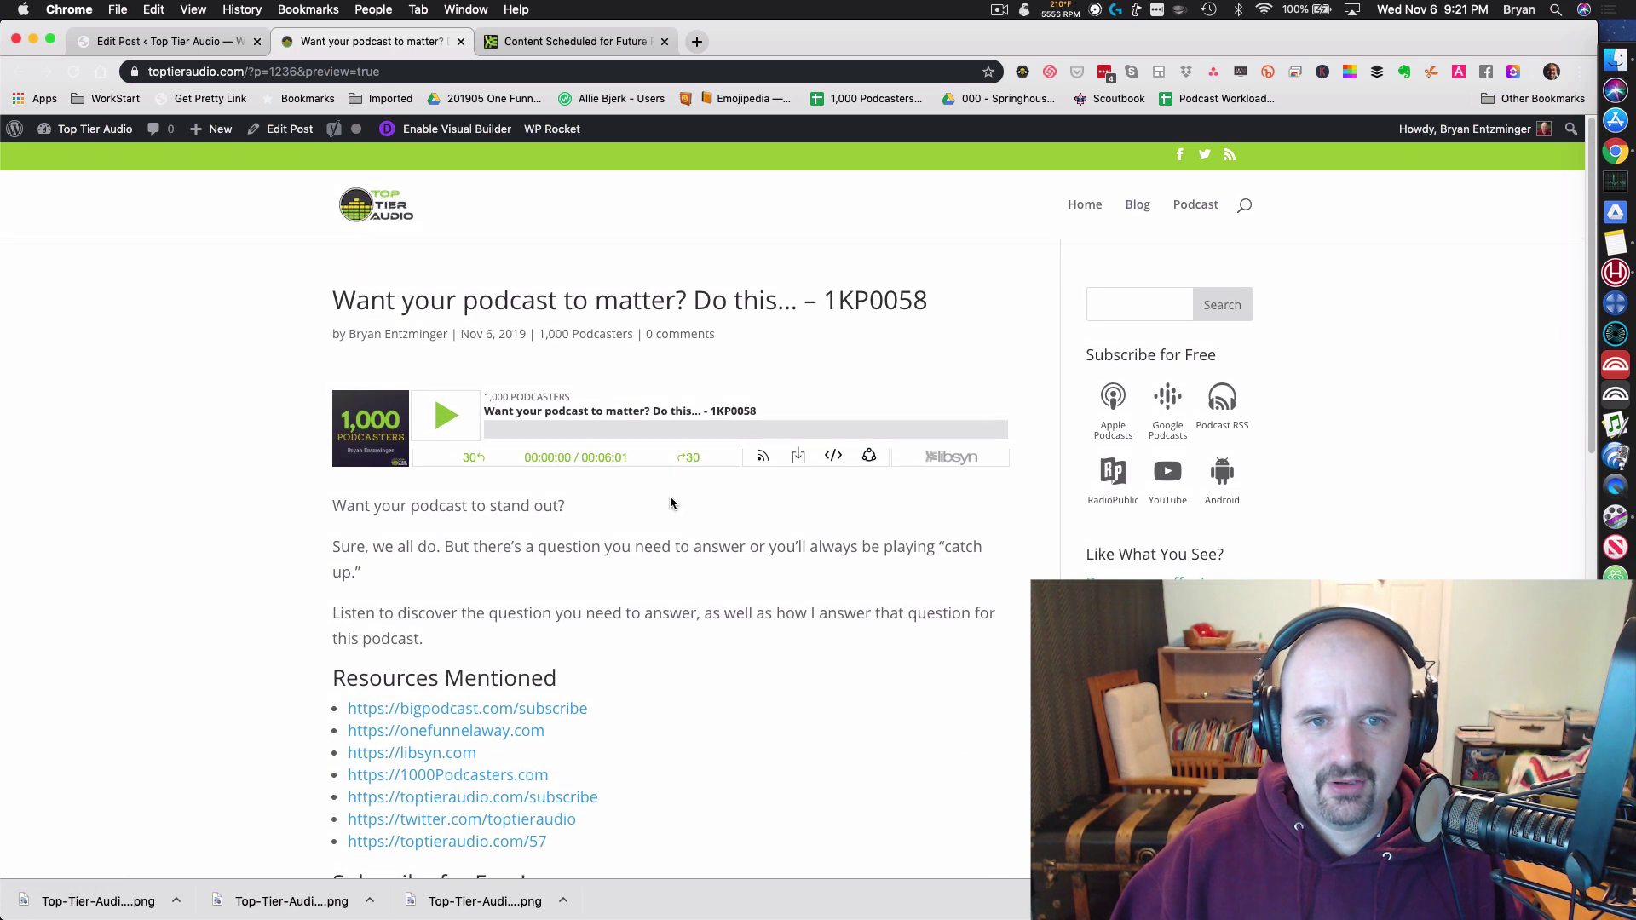
{"action": "left_click", "coordinate": [171, 41]}
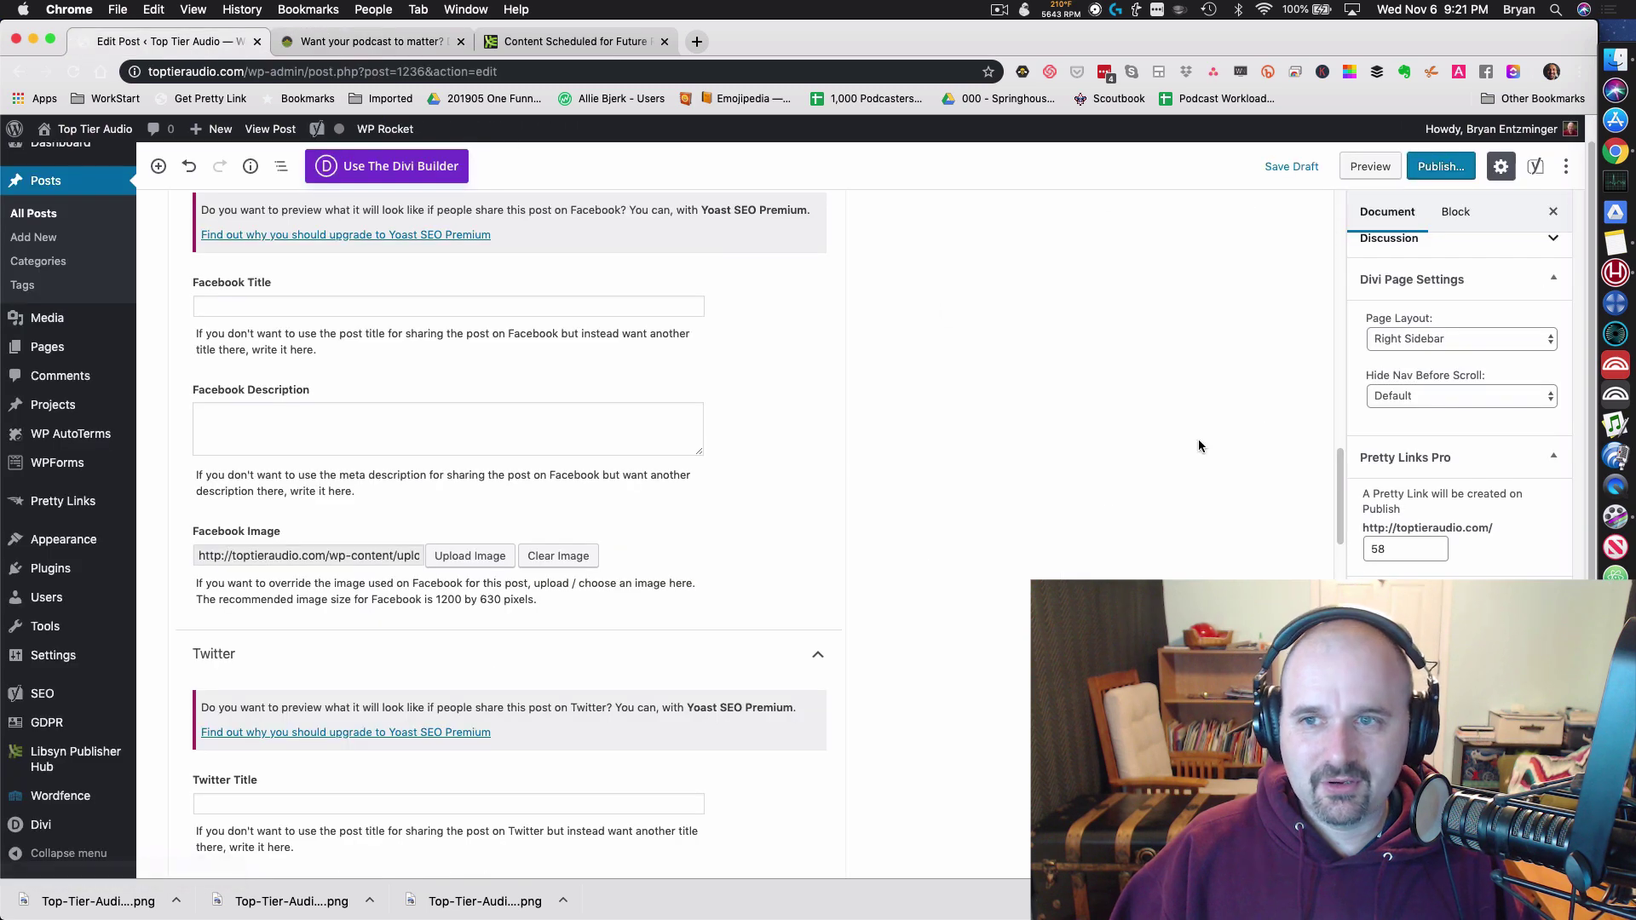
Step: Change the publish minutes to 30 and schedule the post for Nov 6, 2019, 9:30 pm
{"action": "scroll", "coordinate": [1465, 358], "scroll_direction": "up", "scroll_amount": 3}
{"action": "left_click", "coordinate": [1534, 318]}
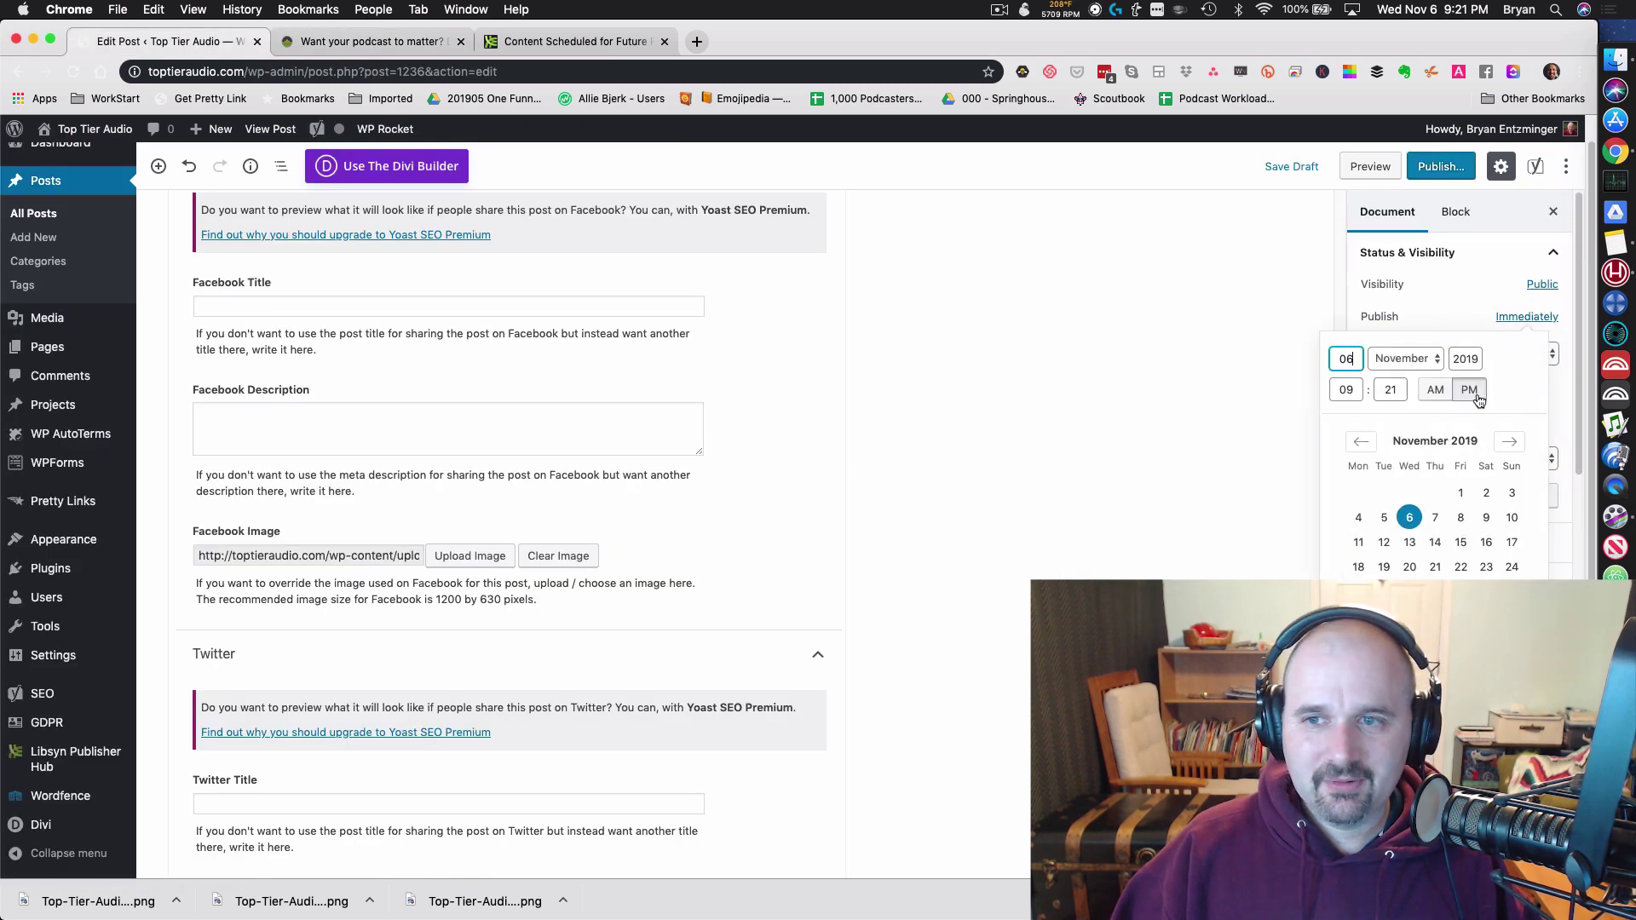
{"action": "double_click", "coordinate": [1390, 389]}
{"action": "type", "text": "30"}
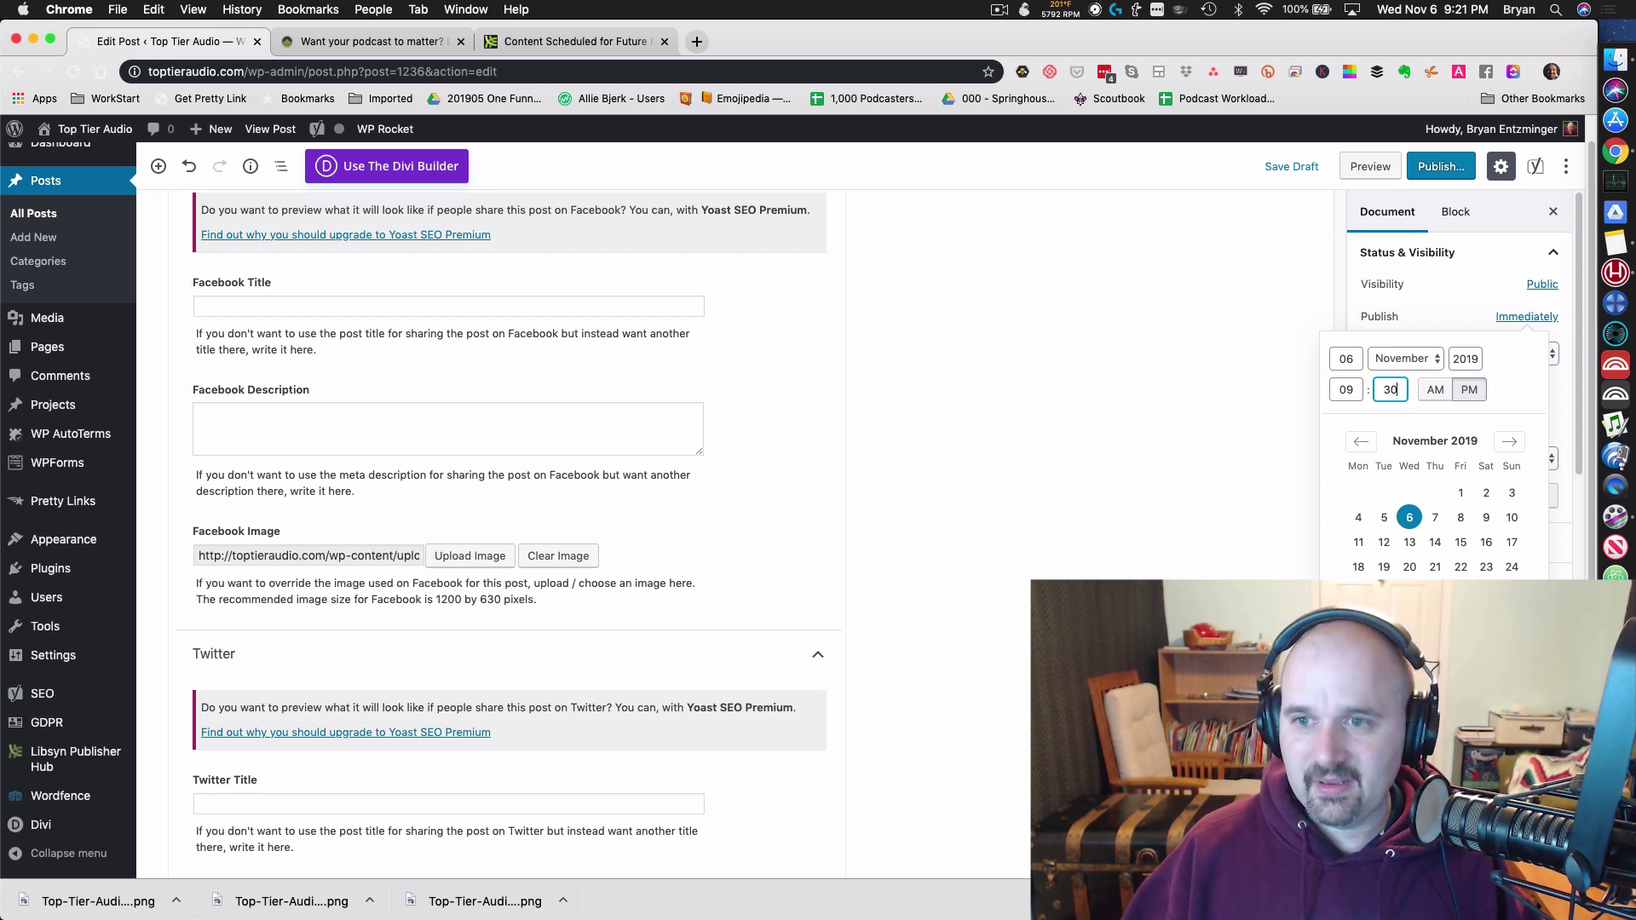
{"action": "left_click", "coordinate": [1435, 166]}
{"action": "left_click", "coordinate": [1465, 170]}
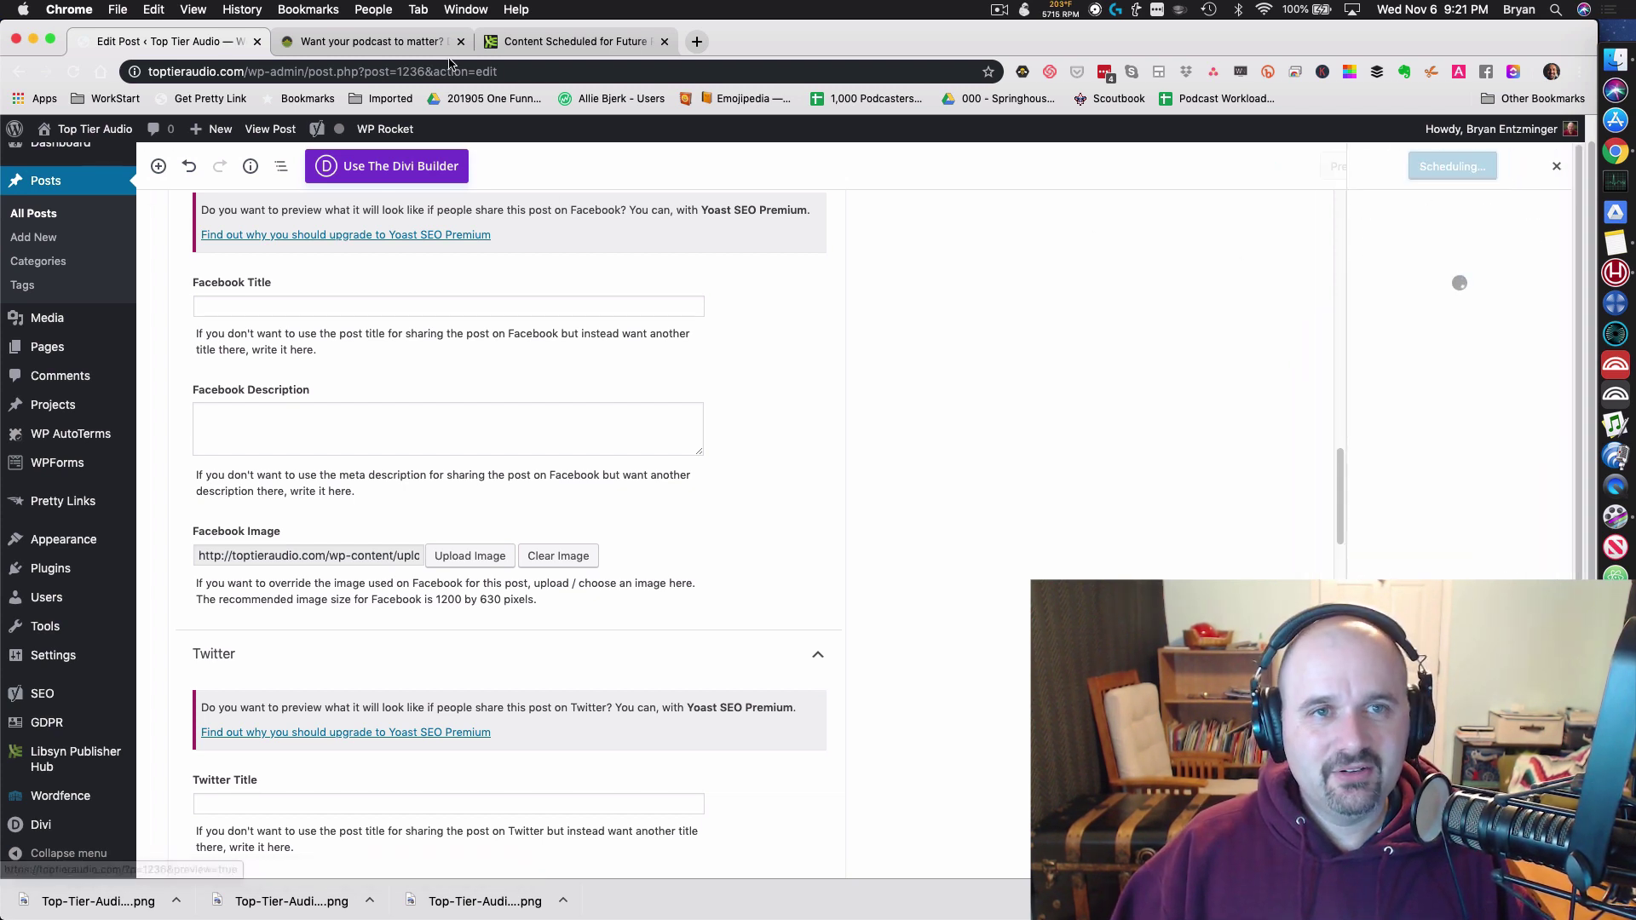
{"action": "left_click", "coordinate": [569, 45]}
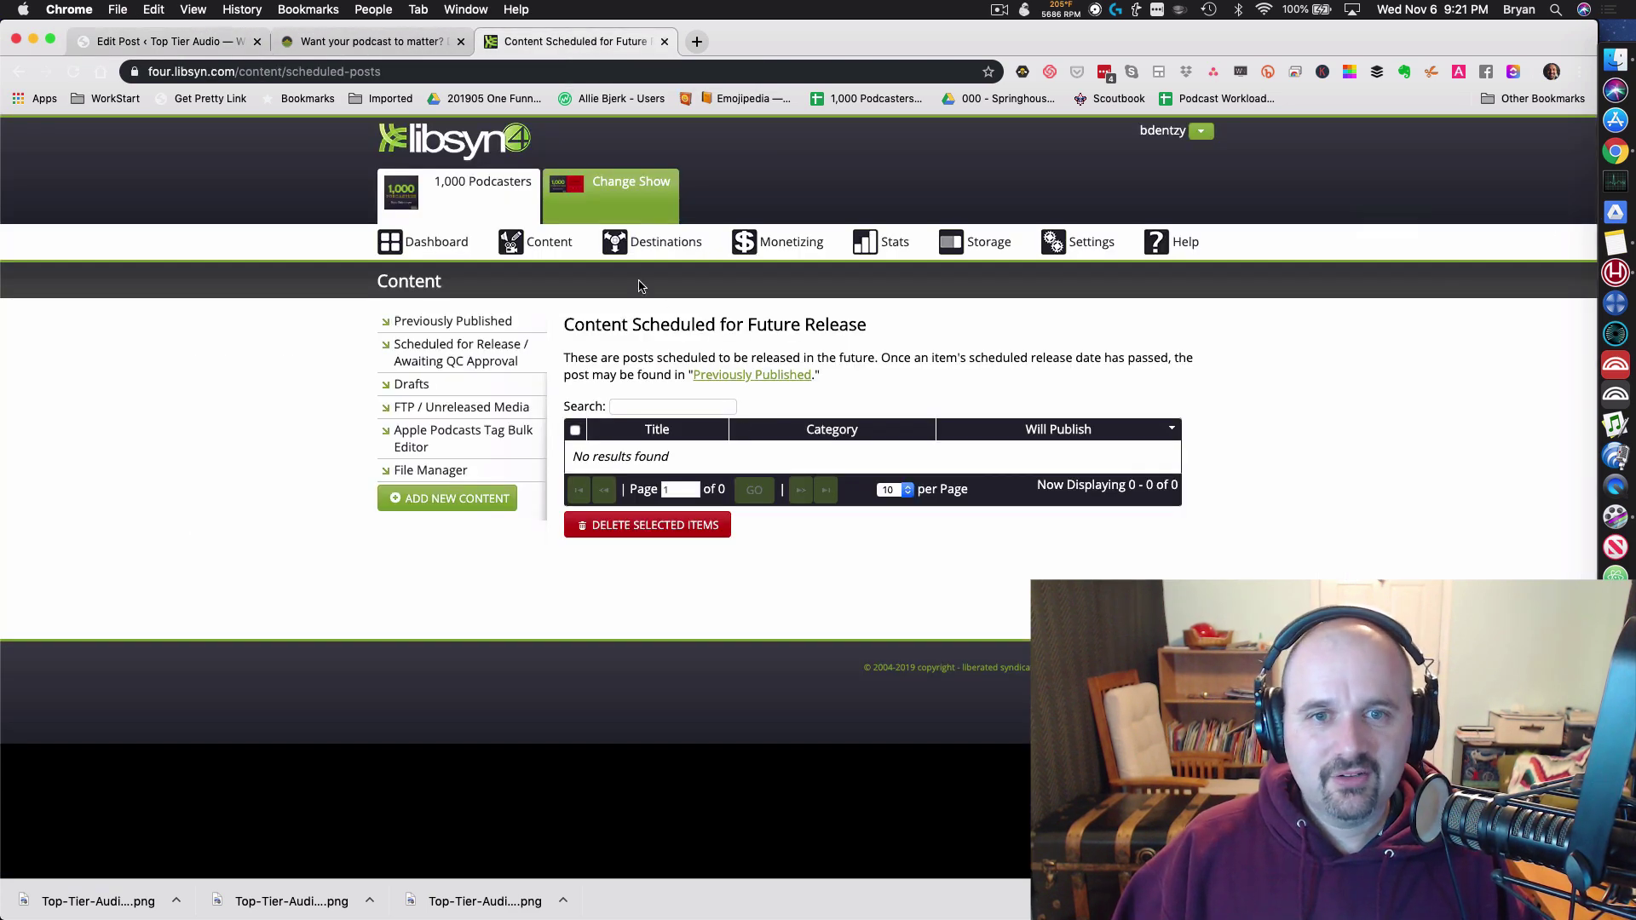
Step: Refresh Libsyn's scheduled list, review episode 1KP0058's info, then open it for editing
{"action": "left_click", "coordinate": [439, 352]}
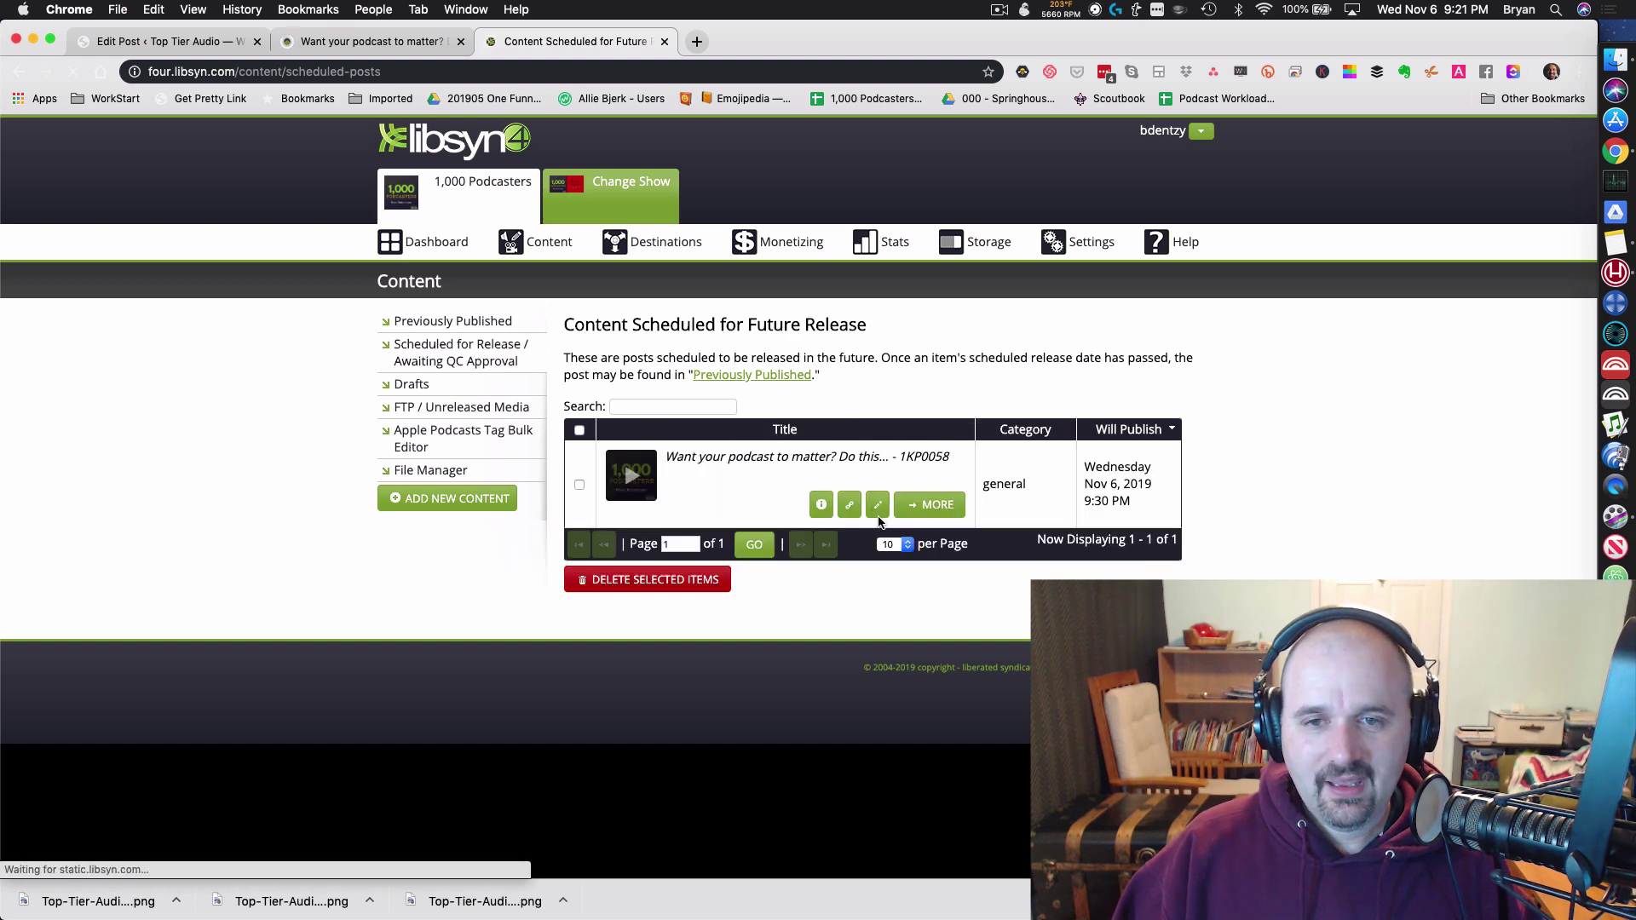
{"action": "left_click", "coordinate": [841, 515]}
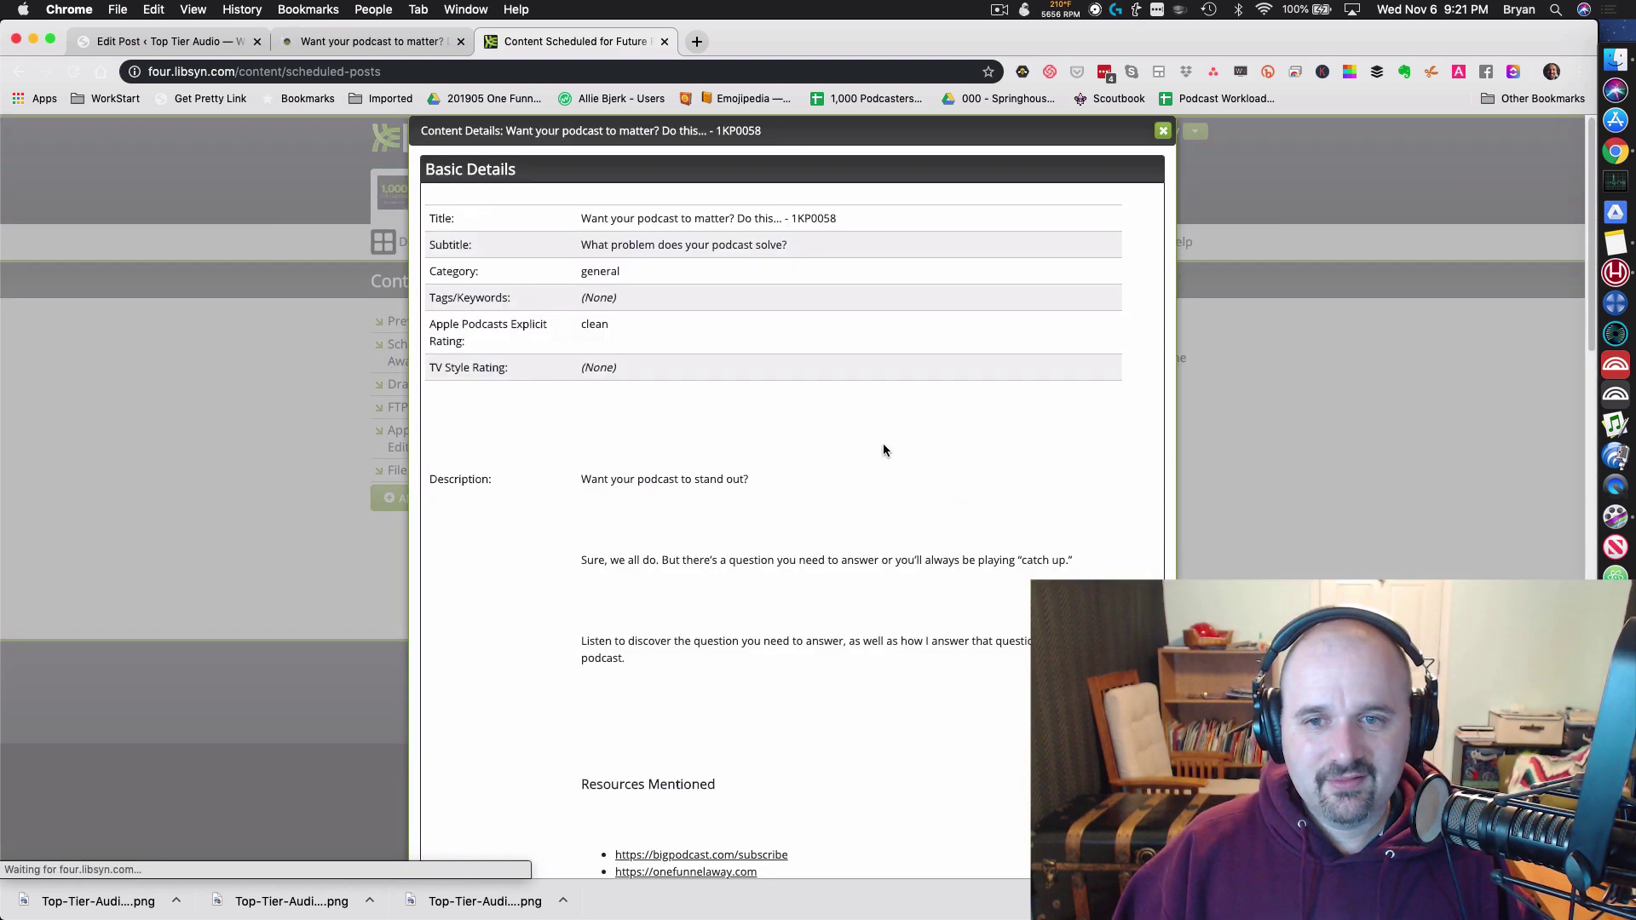
{"action": "scroll", "coordinate": [883, 443], "scroll_direction": "down", "scroll_amount": 3}
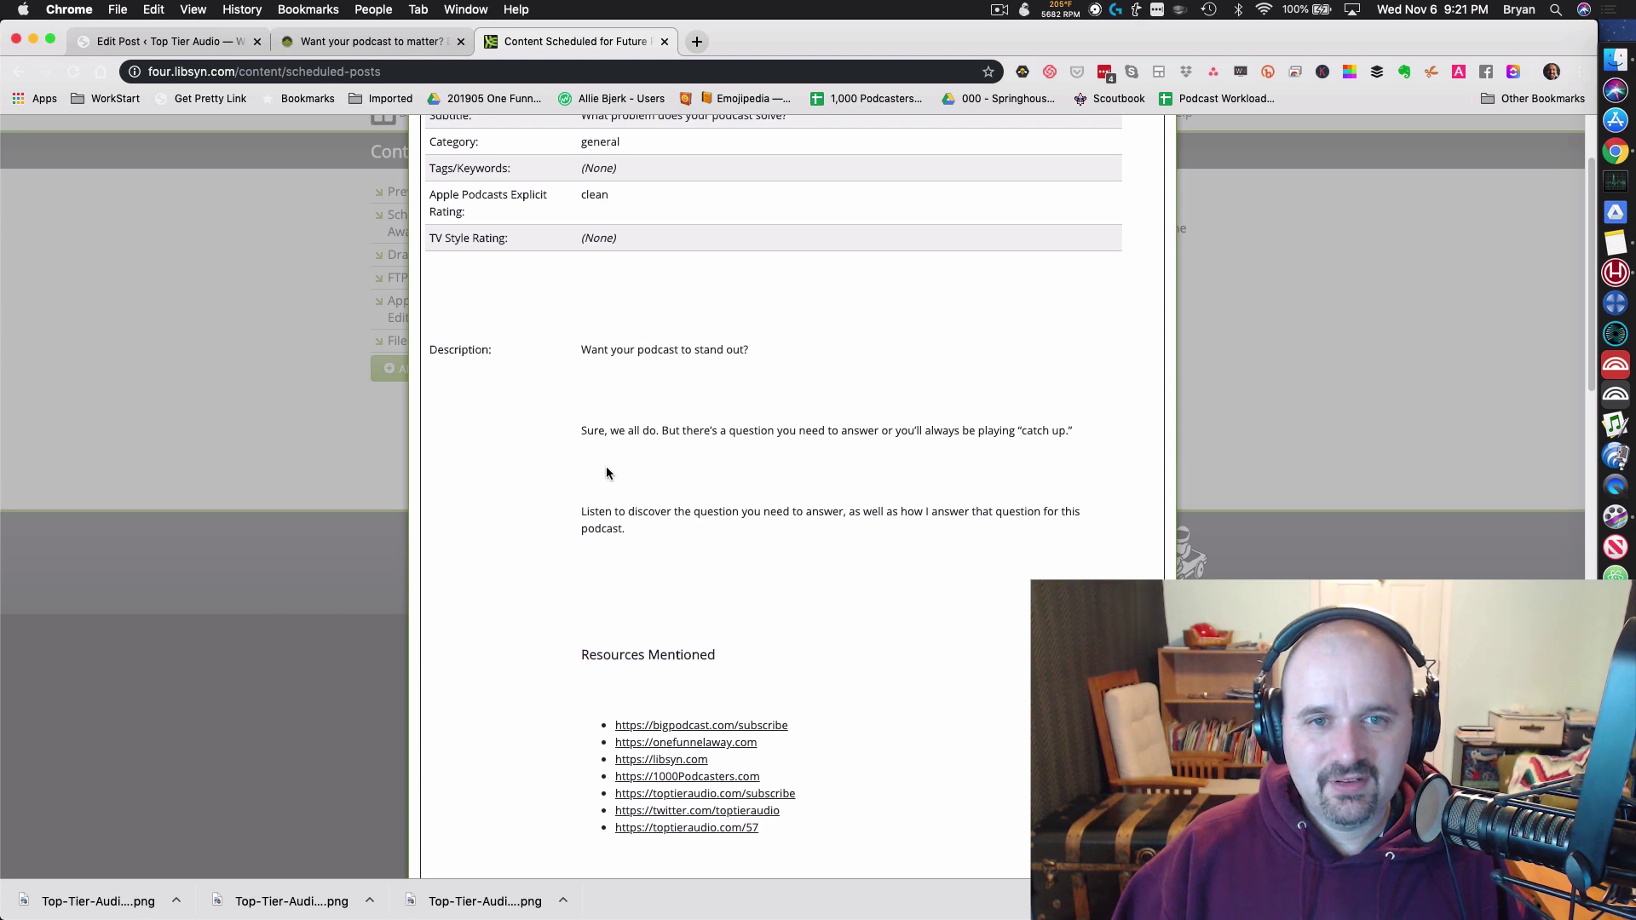
{"action": "scroll", "coordinate": [639, 724], "scroll_direction": "down", "scroll_amount": 5}
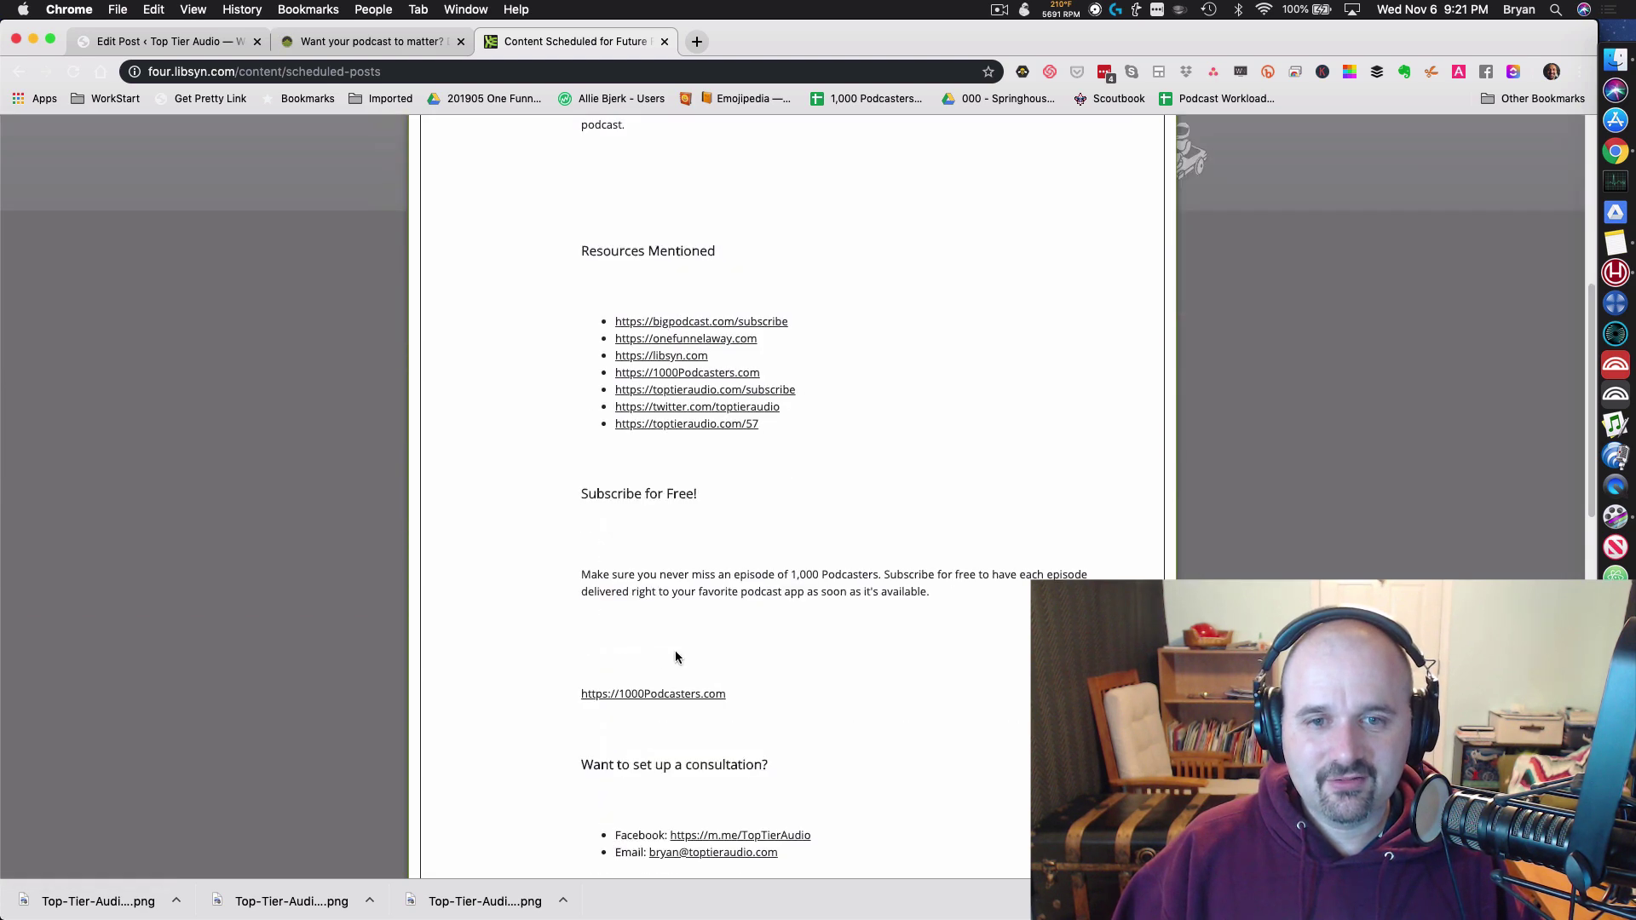
{"action": "scroll", "coordinate": [674, 651], "scroll_direction": "up", "scroll_amount": 6}
{"action": "left_click", "coordinate": [1162, 132]}
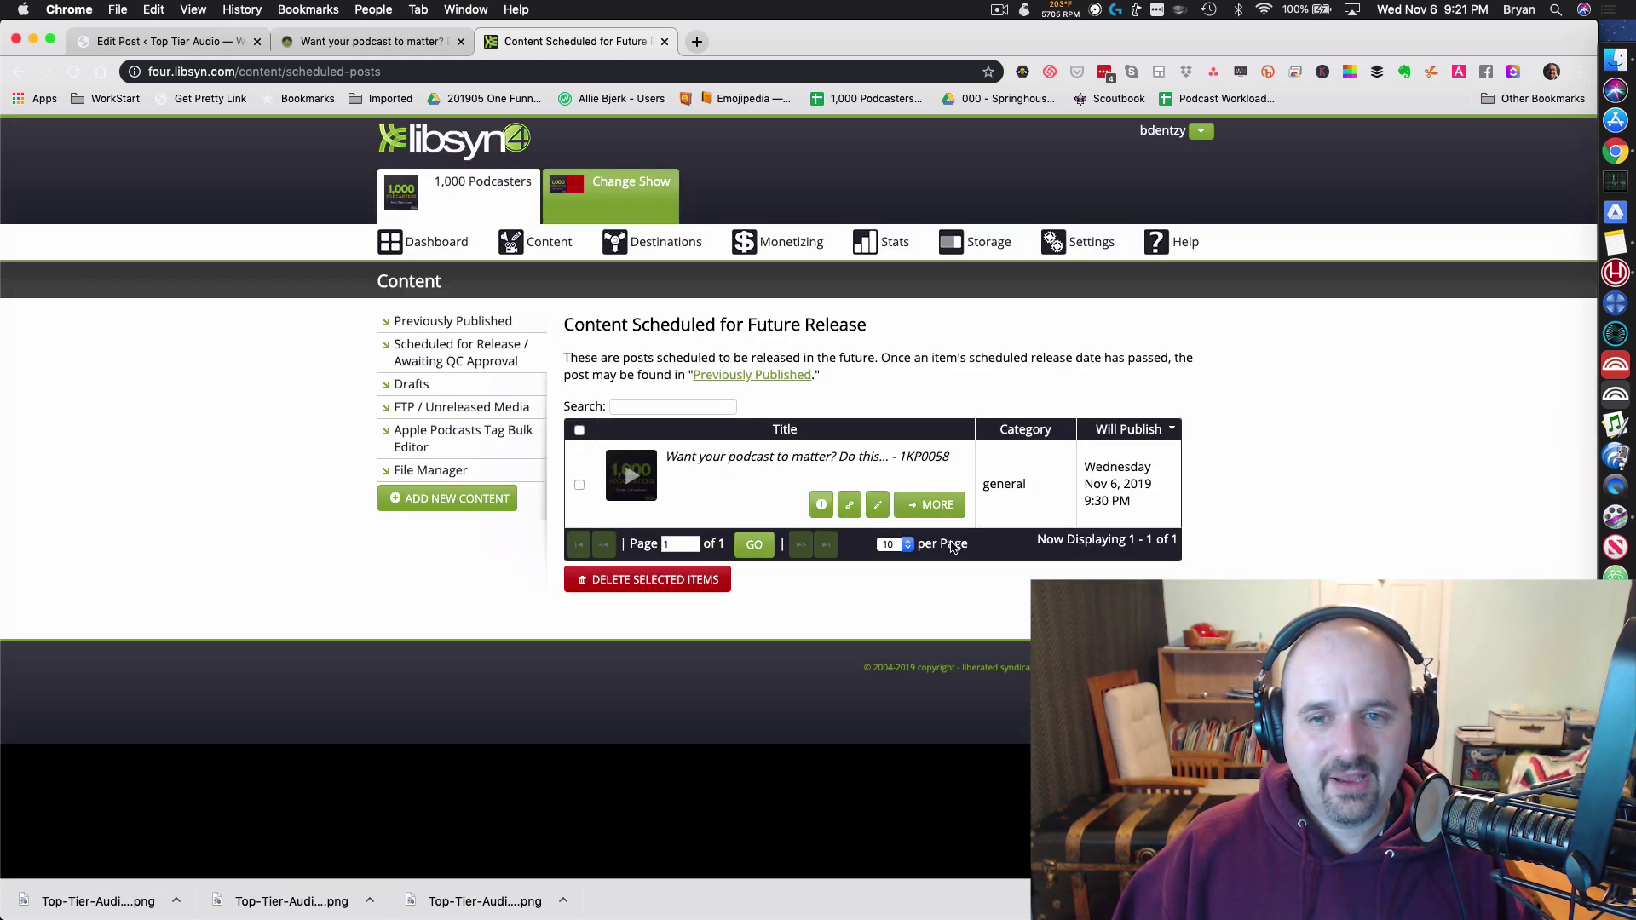
{"action": "left_click", "coordinate": [878, 504]}
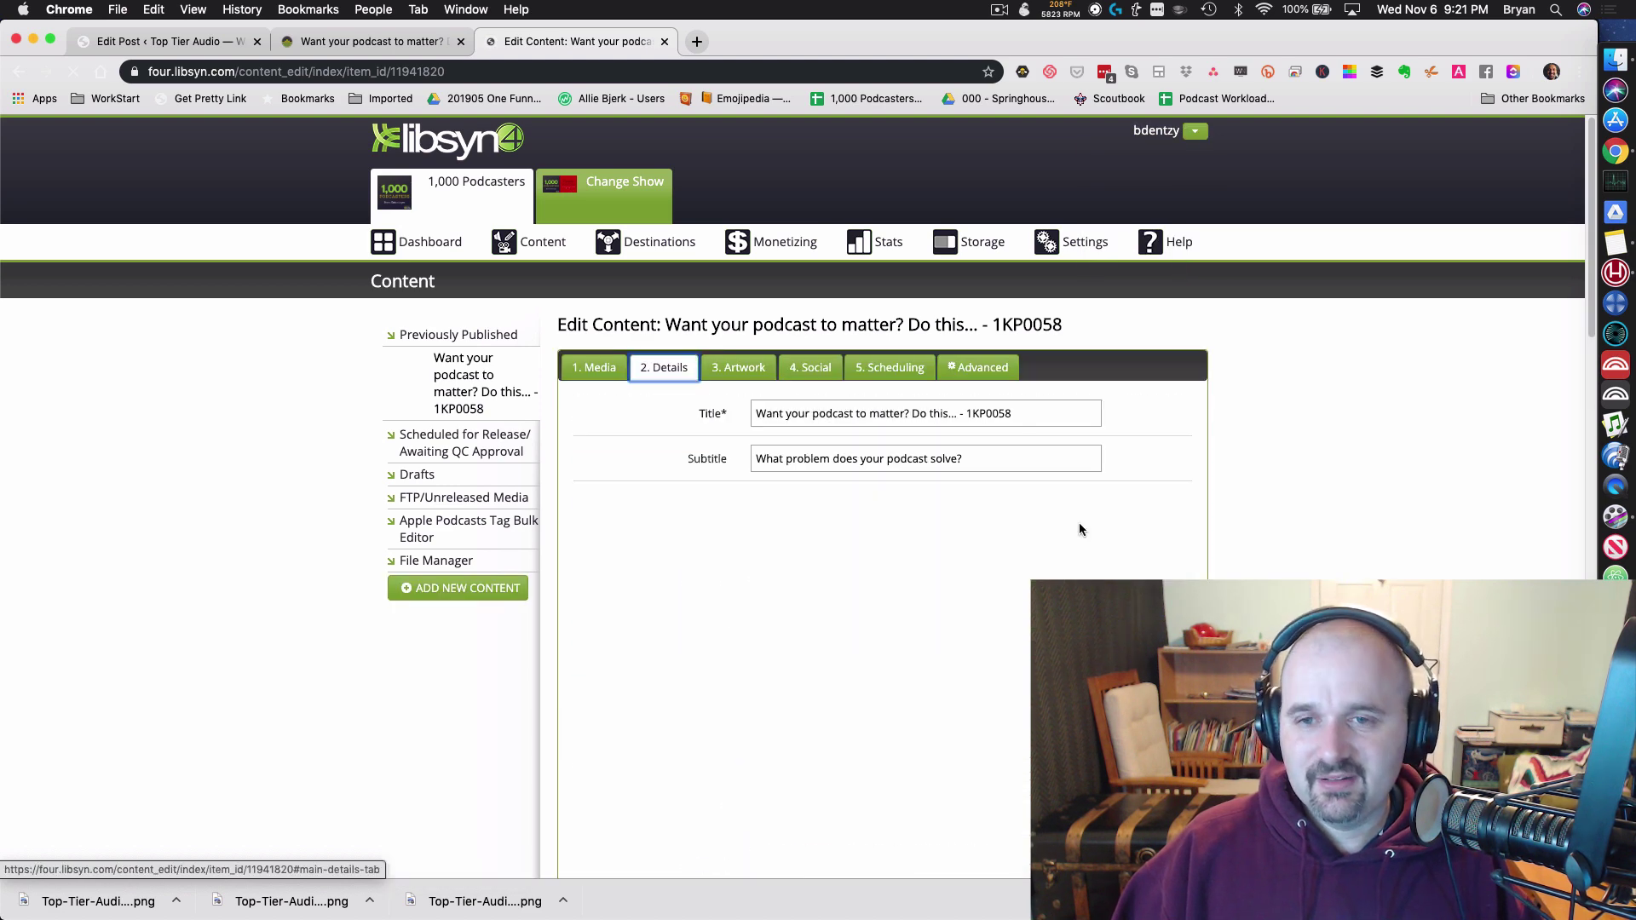
Step: In the description's HTML source, delete the block markup at the top and the first paragraph comments
{"action": "scroll", "coordinate": [1079, 523], "scroll_direction": "down", "scroll_amount": 3}
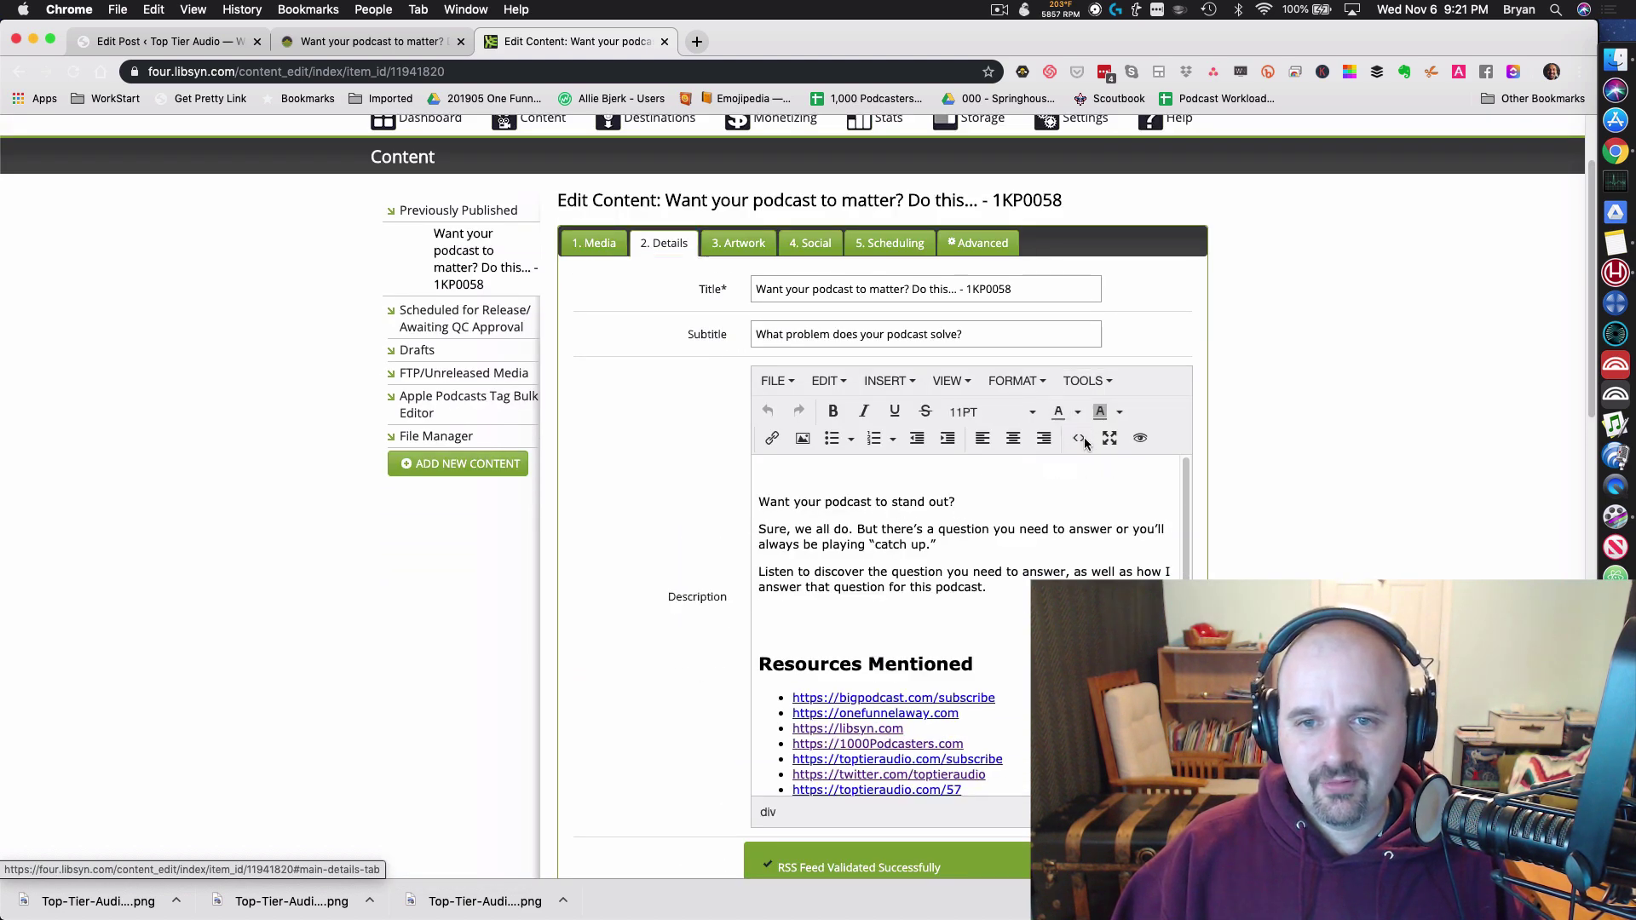
{"action": "left_click", "coordinate": [1081, 437]}
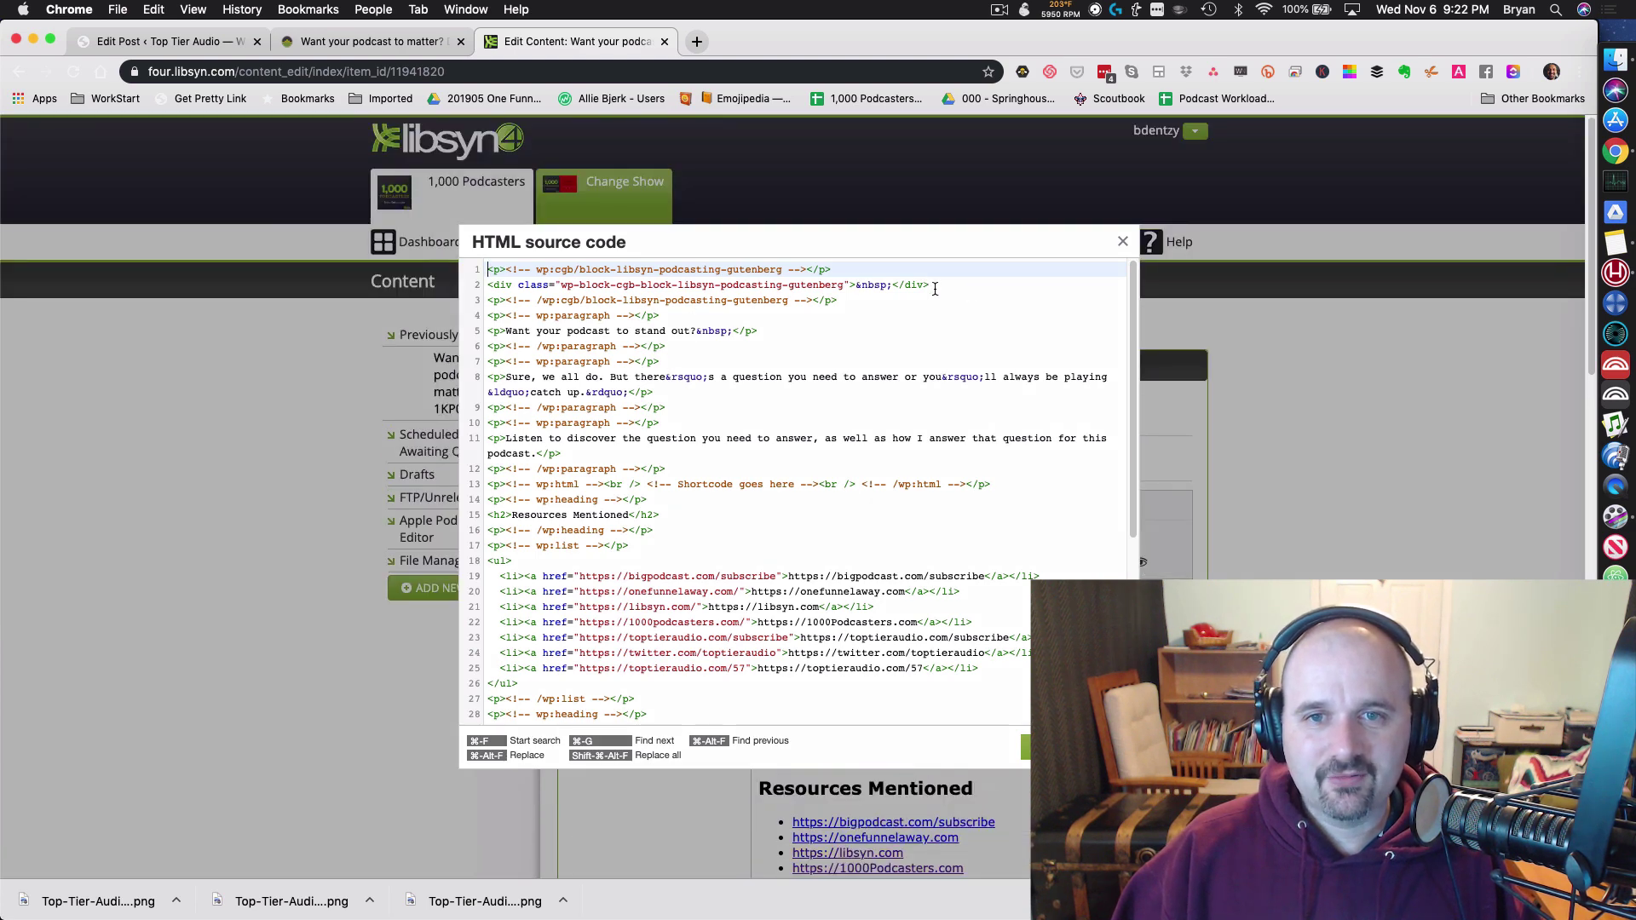
{"action": "left_click", "coordinate": [691, 314], "text": "shift"}
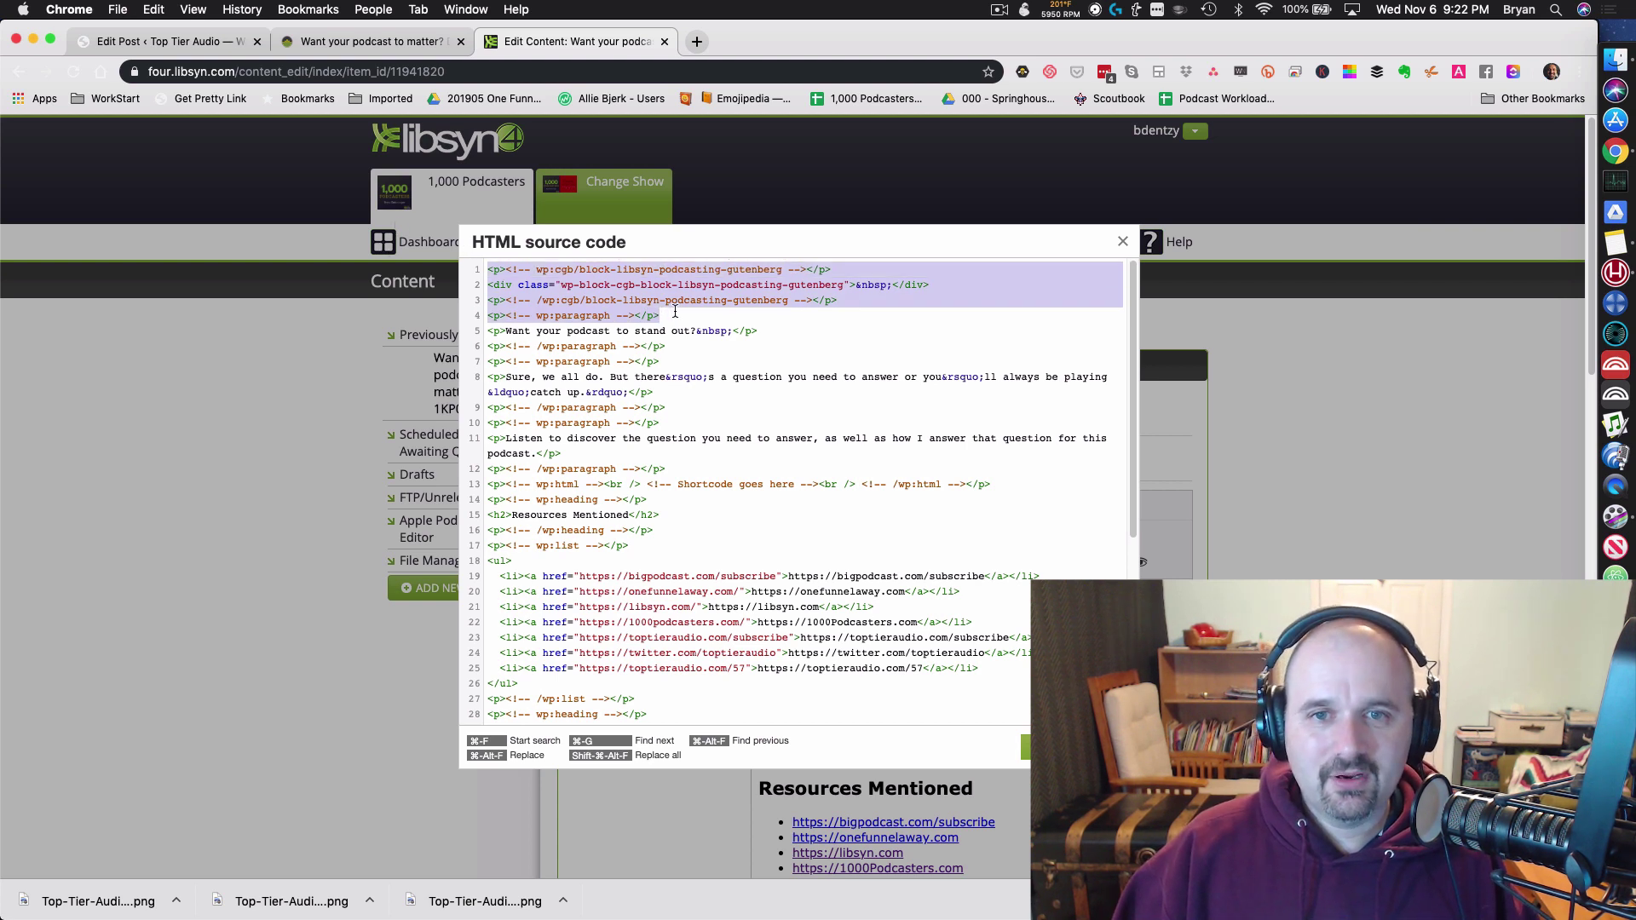
{"action": "left_click_drag", "start_coordinate": [675, 312], "coordinate": [470, 254]}
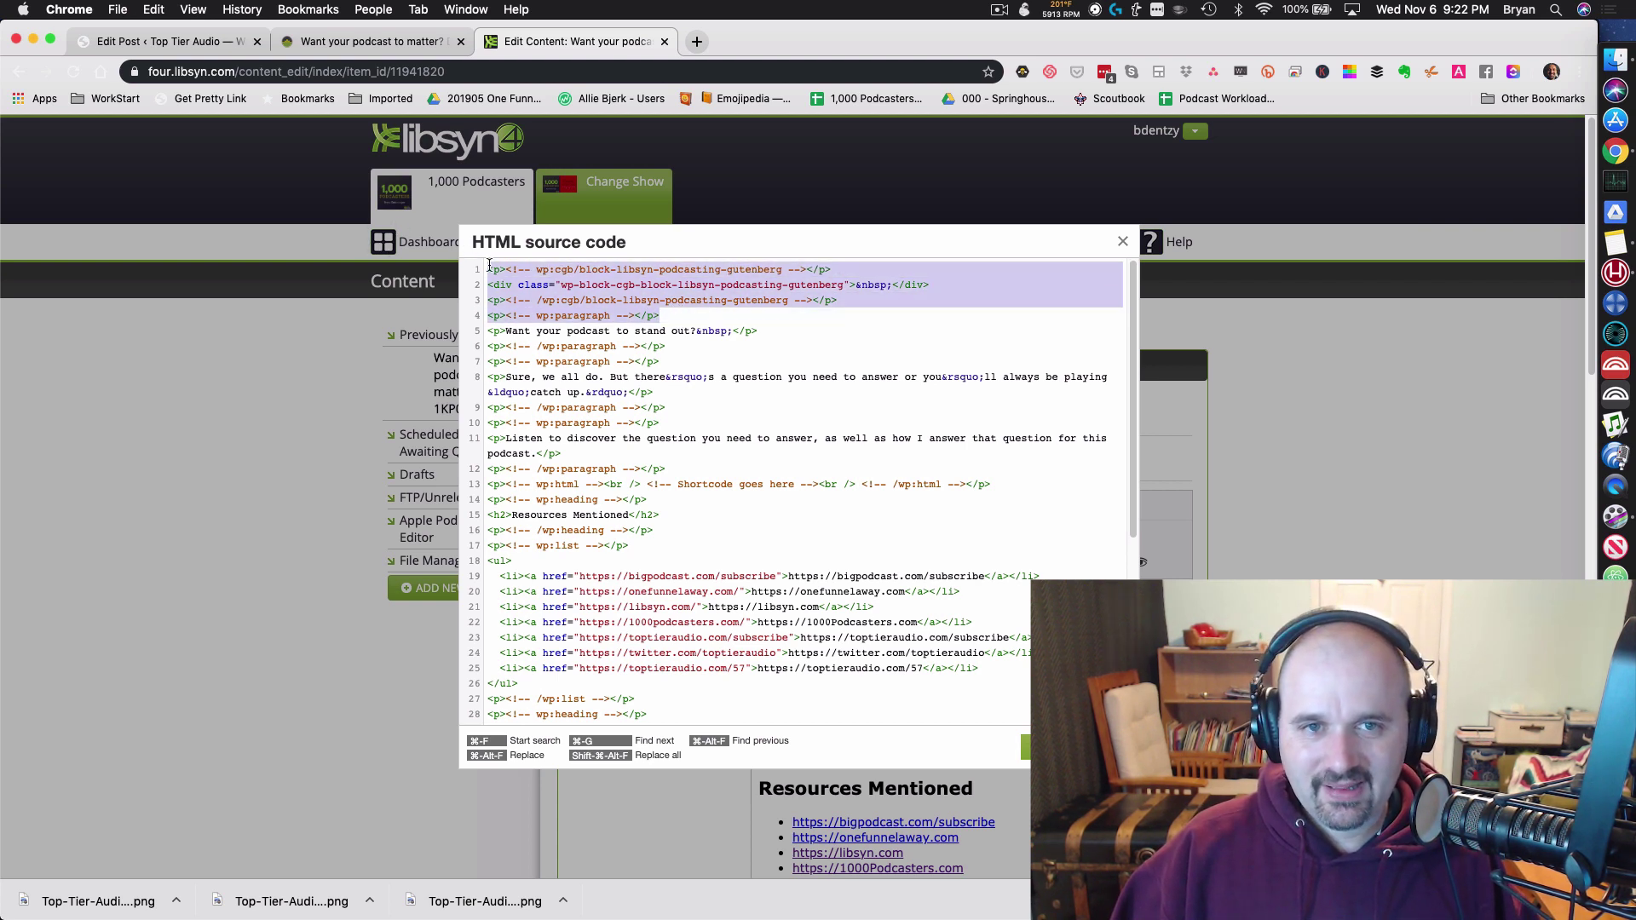
{"action": "key", "text": "BackSpace"}
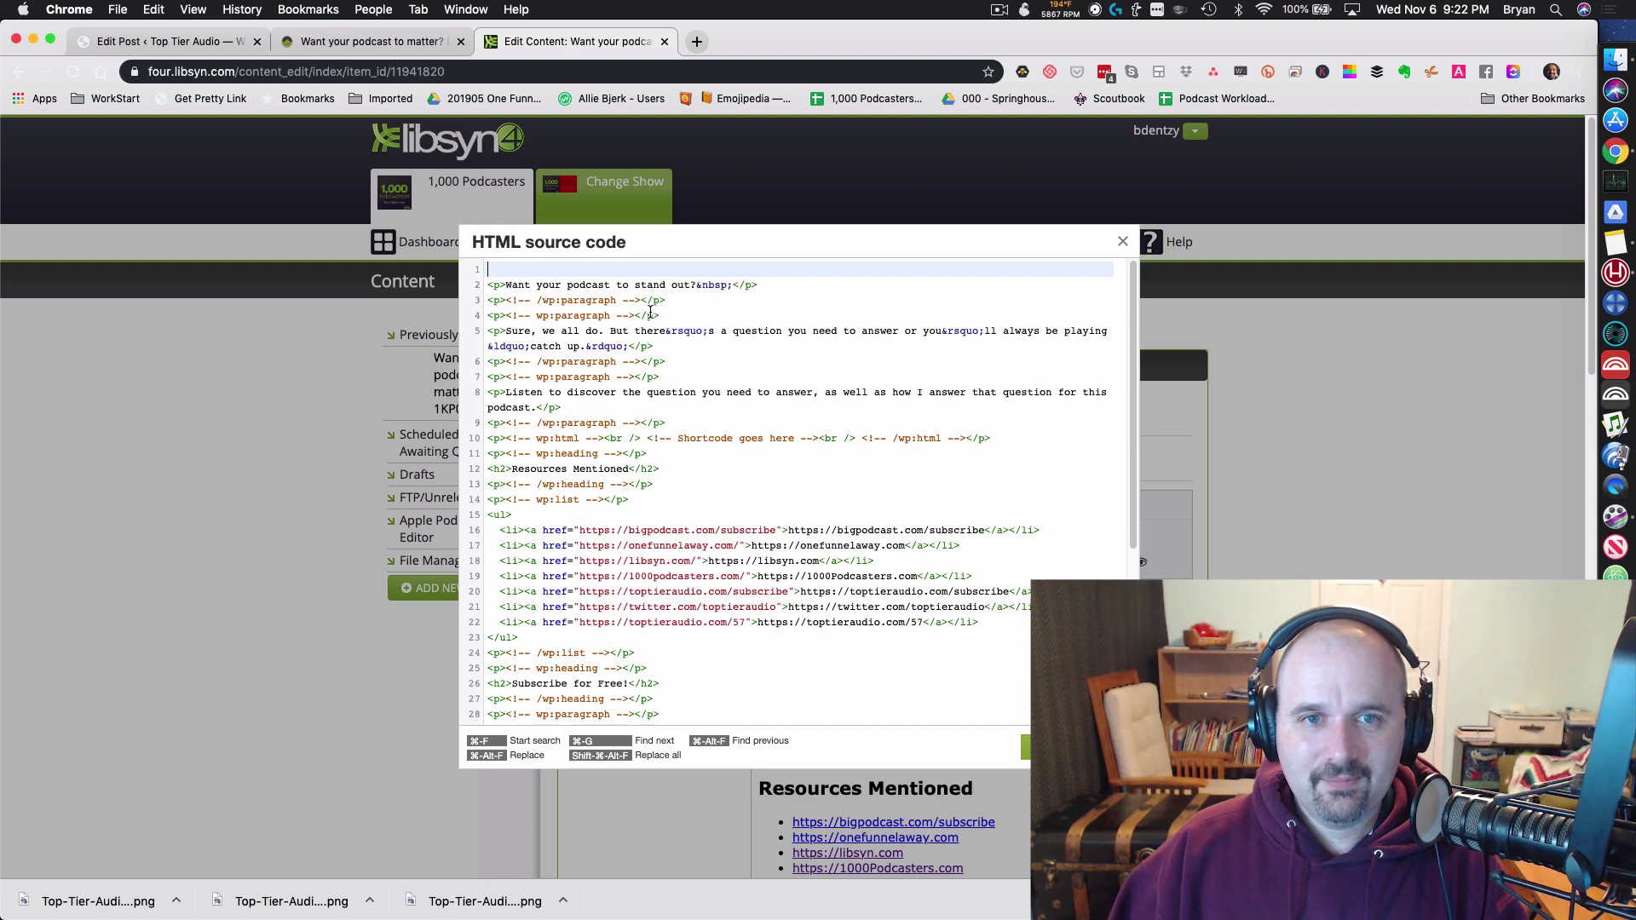
{"action": "key", "text": "Delete"}
{"action": "left_click", "coordinate": [682, 303]}
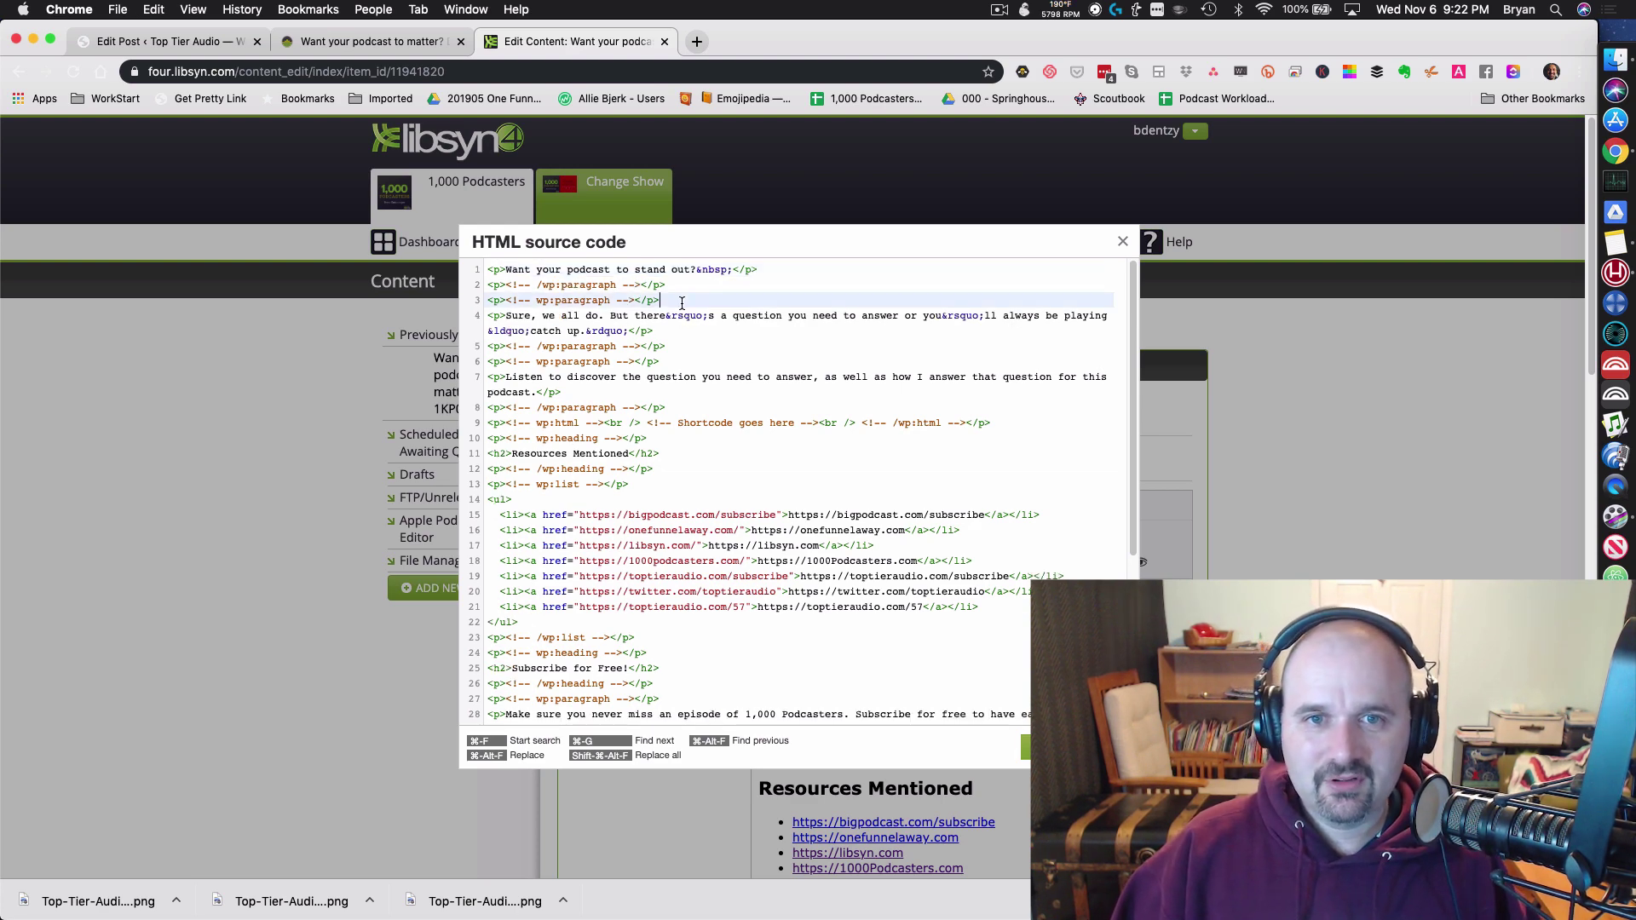
{"action": "key", "text": "shift+Up"}
{"action": "key", "text": "BackSpace"}
{"action": "key", "text": "shift+Up"}
{"action": "key", "text": "BackSpace"}
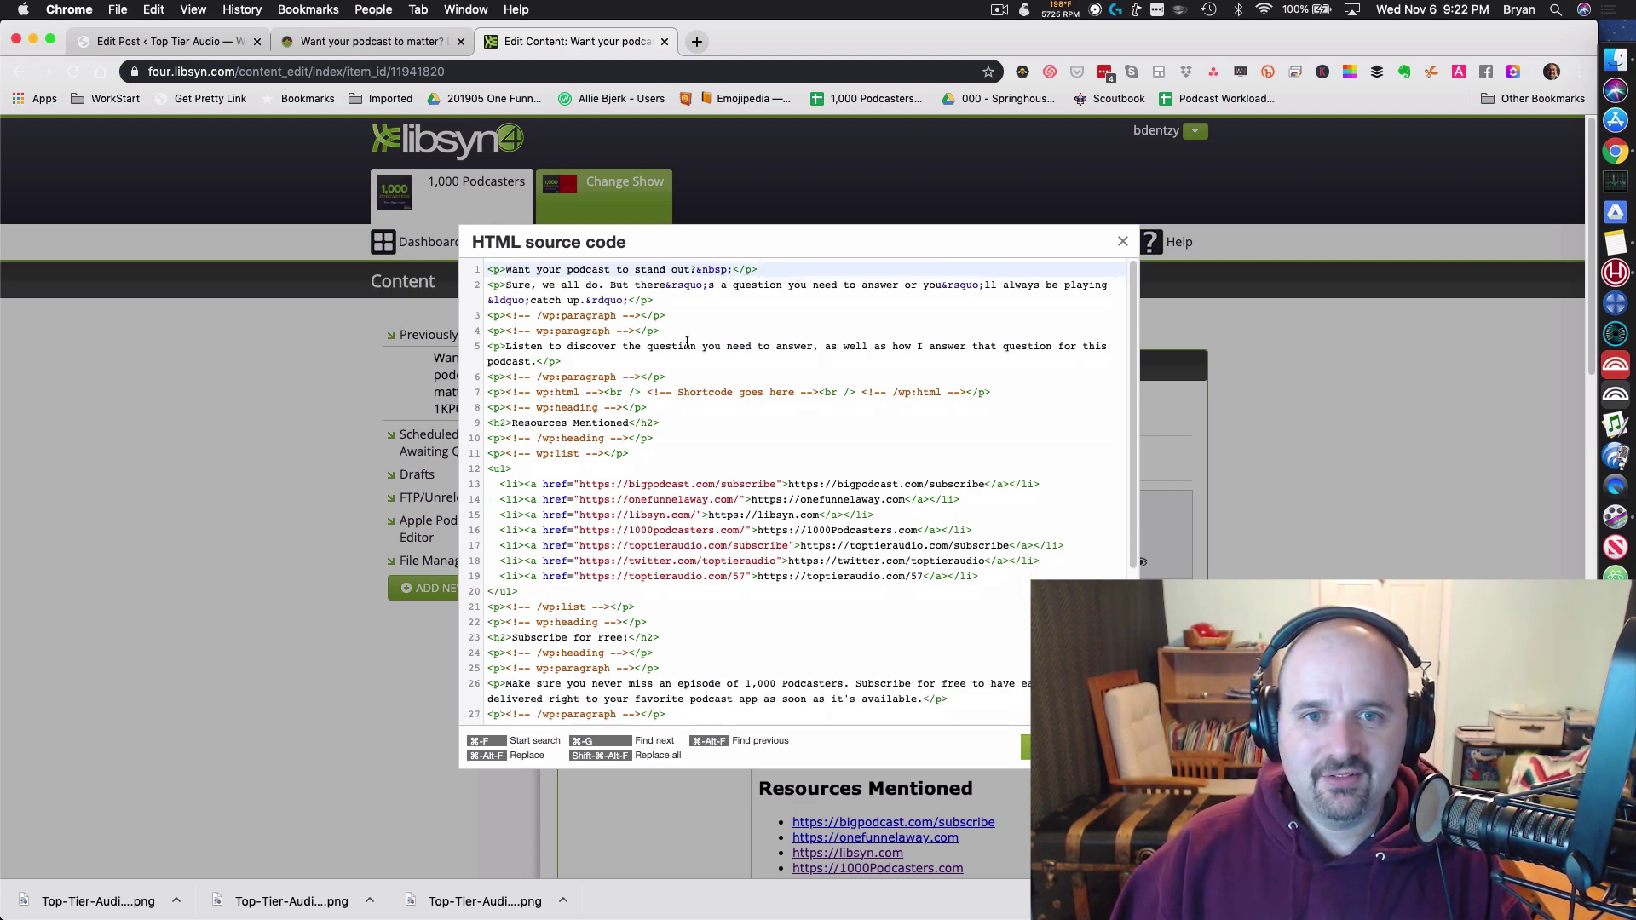
{"action": "left_click_drag", "start_coordinate": [687, 342], "coordinate": [409, 313]}
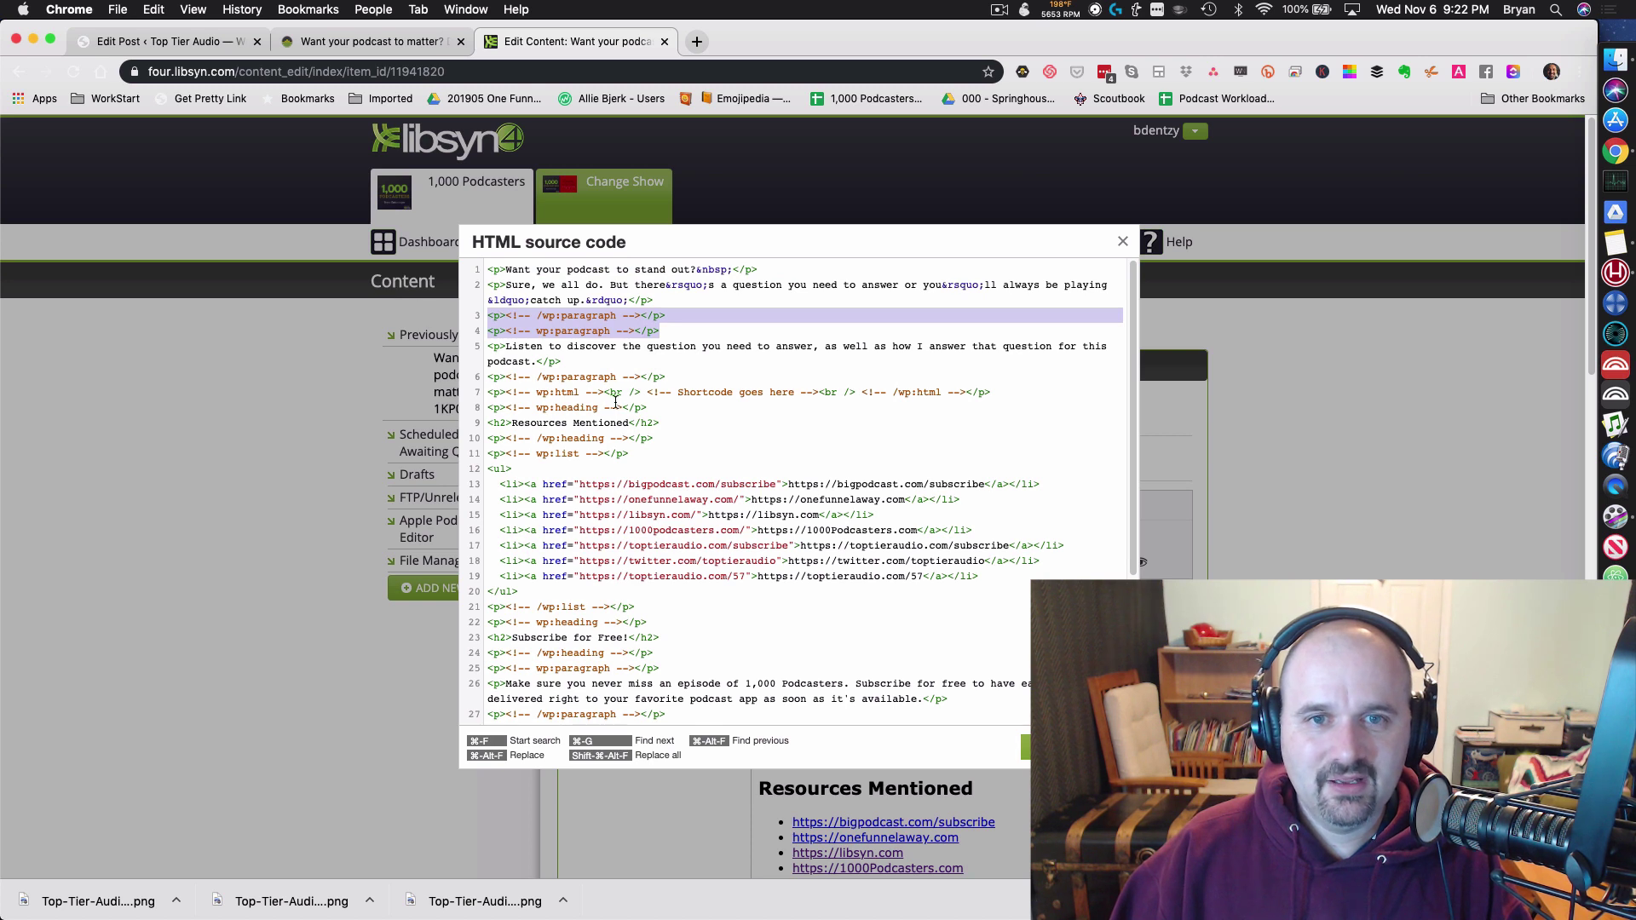
{"action": "key", "text": "BackSpace"}
Step: Remove the block comments around the headings, the Resources list and Subscribe for Free!
{"action": "key", "text": "BackSpace"}
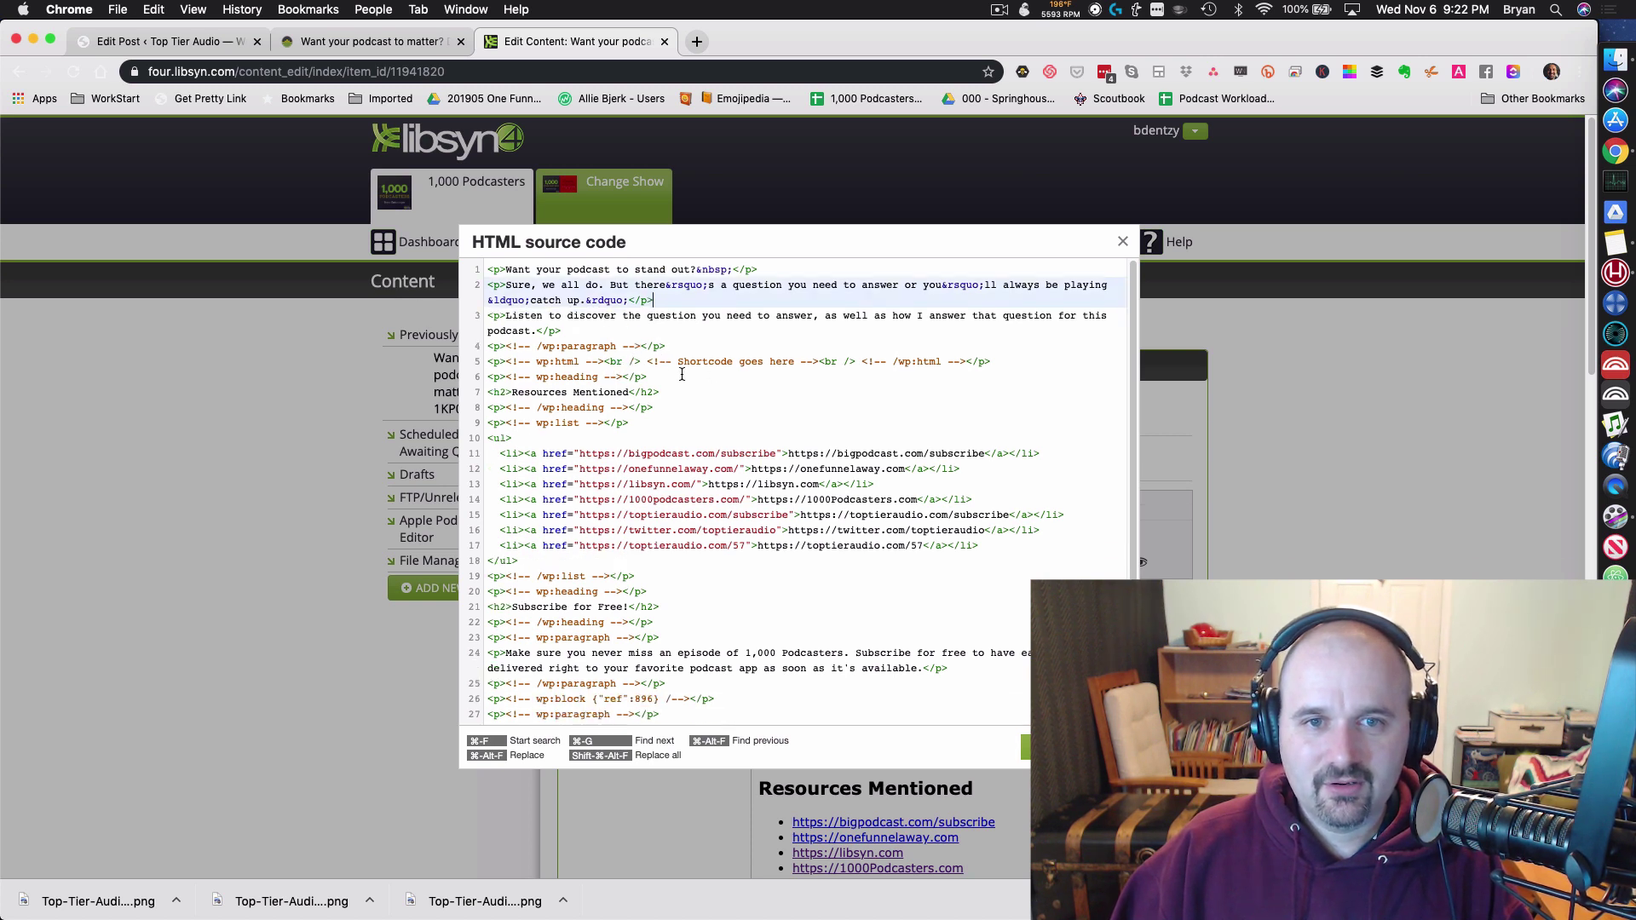
{"action": "left_click_drag", "start_coordinate": [682, 375], "coordinate": [447, 348]}
{"action": "key", "text": "BackSpace"}
{"action": "left_click", "coordinate": [661, 397]}
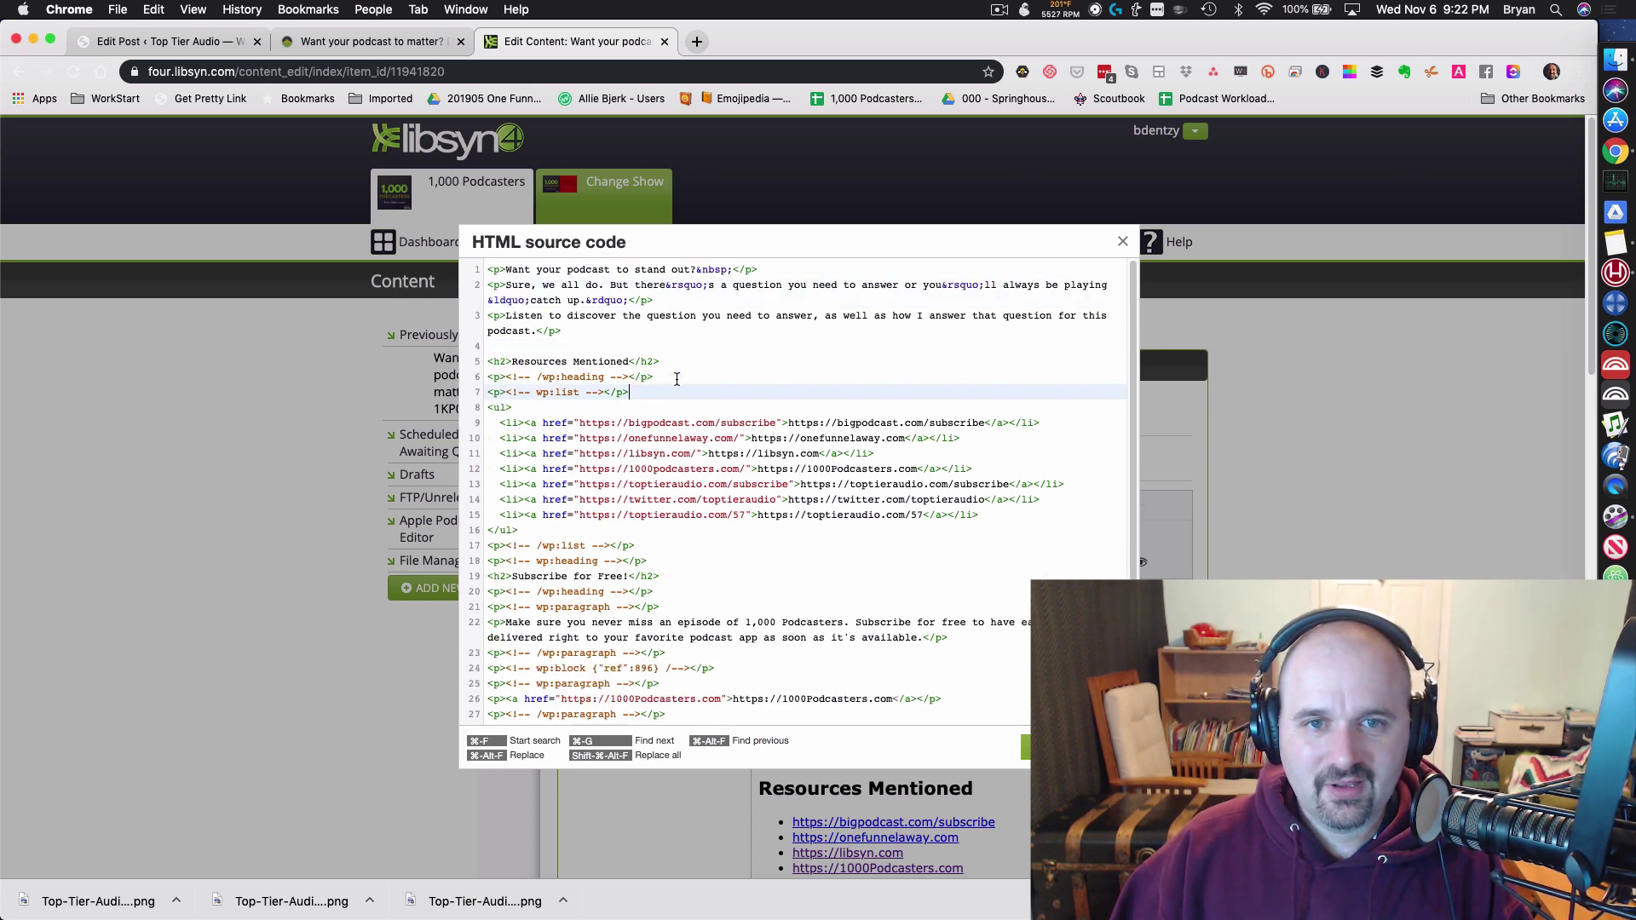
{"action": "left_click", "coordinate": [669, 362], "text": "shift"}
{"action": "key", "text": "BackSpace"}
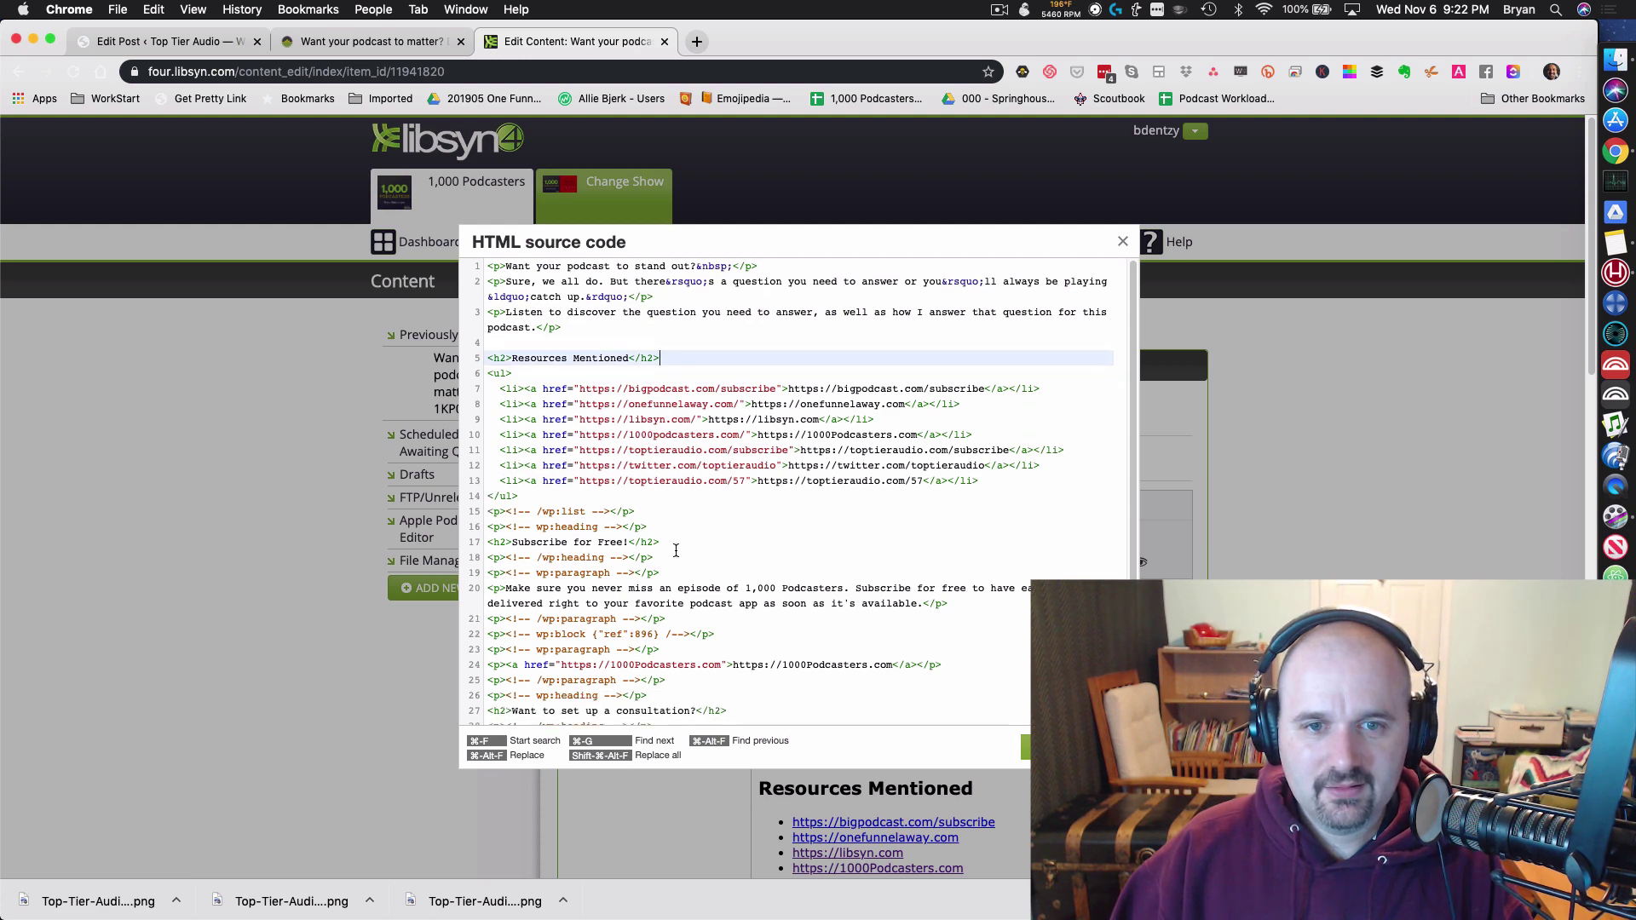
{"action": "mouse_move", "coordinate": [648, 530]}
{"action": "left_mouse_down"}
{"action": "mouse_move", "coordinate": [407, 498]}
{"action": "mouse_move", "coordinate": [648, 530]}
{"action": "left_mouse_up"}
{"action": "key", "text": "BackSpace"}
{"action": "left_click", "coordinate": [660, 560]}
{"action": "left_click", "coordinate": [662, 530], "text": "shift"}
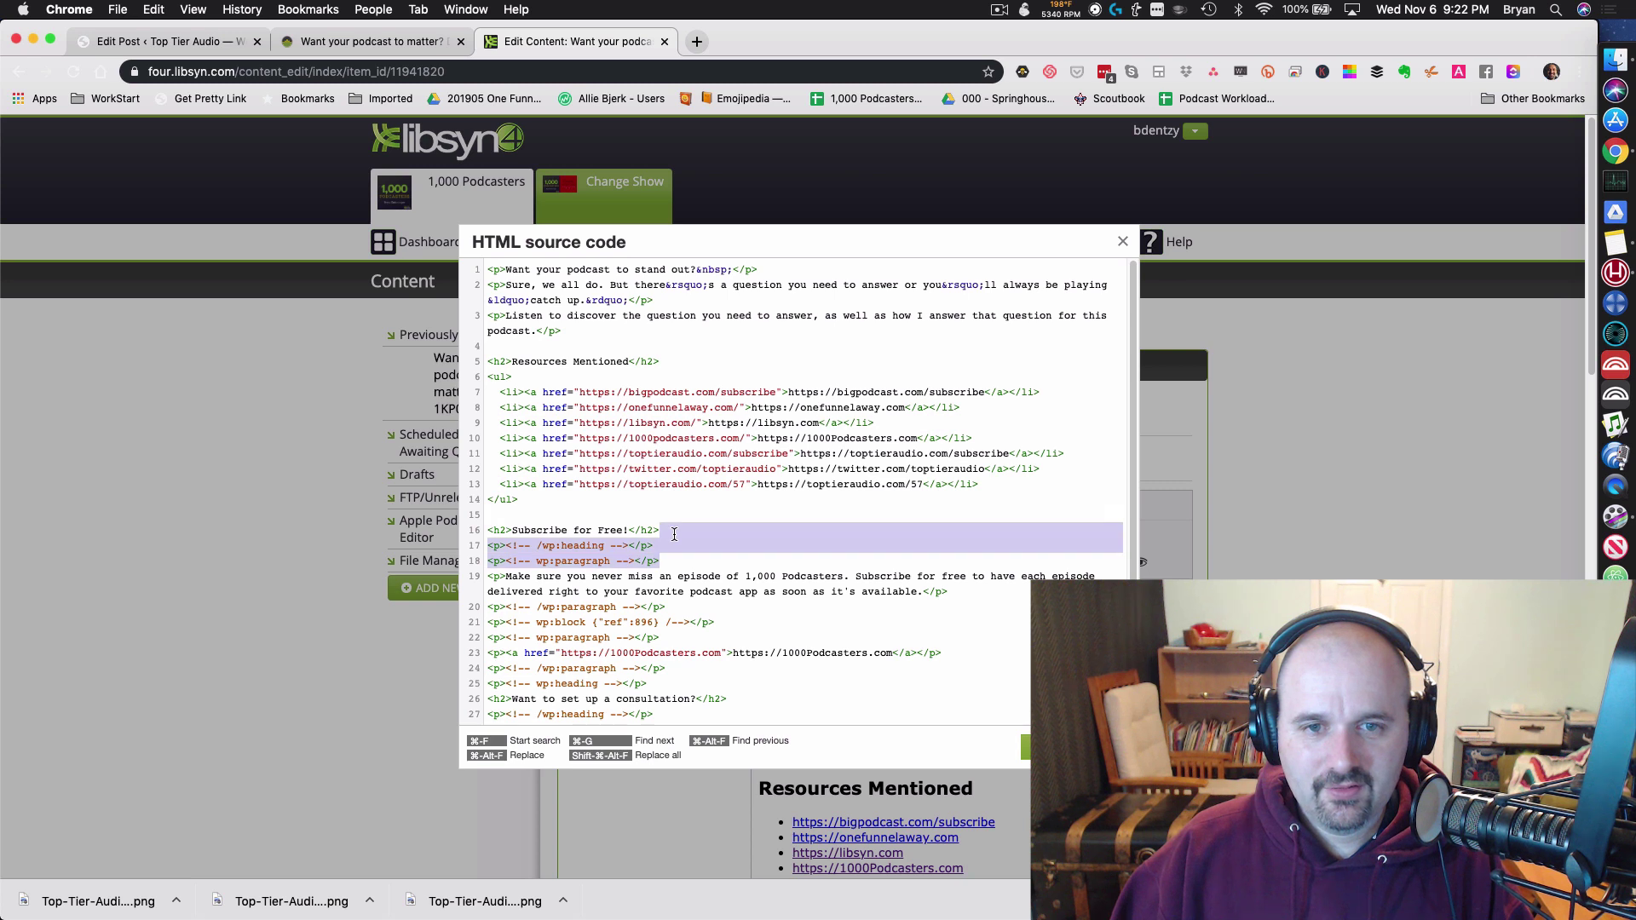
{"action": "key", "text": "BackSpace"}
{"action": "left_click_drag", "start_coordinate": [738, 601], "coordinate": [460, 571]}
{"action": "key", "text": "BackSpace"}
{"action": "left_click_drag", "start_coordinate": [670, 627], "coordinate": [439, 610]}
Step: Delete the remaining comments before the consultation heading and at the end, then apply the HTML
{"action": "key", "text": "BackSpace"}
{"action": "scroll", "coordinate": [604, 645], "scroll_direction": "down", "scroll_amount": 1}
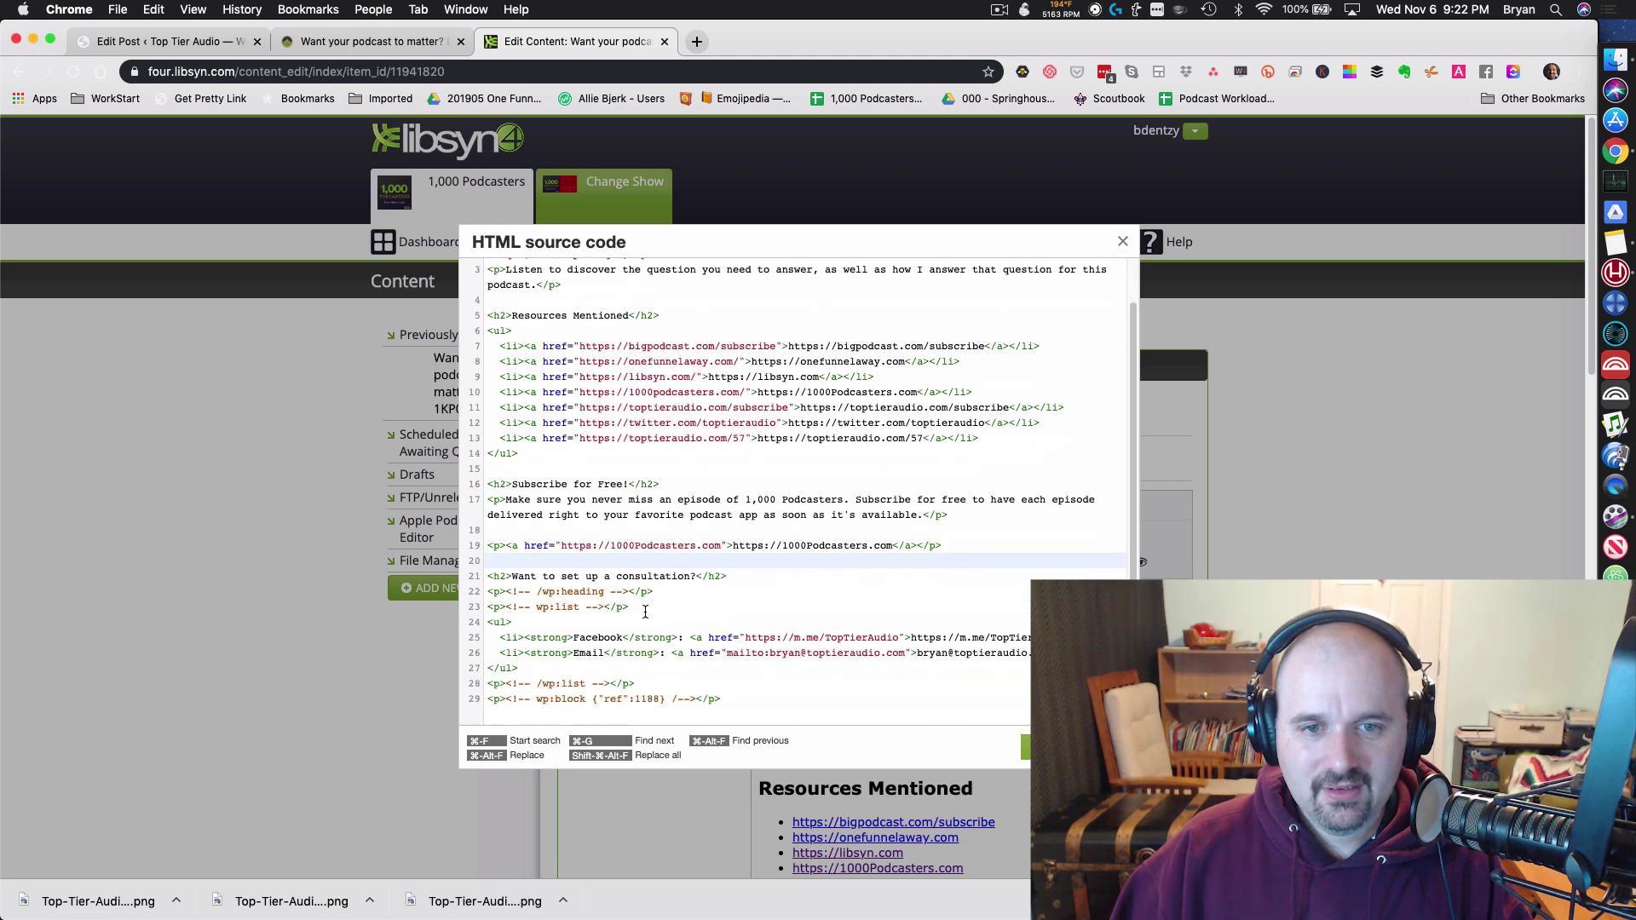
{"action": "left_click_drag", "start_coordinate": [635, 622], "coordinate": [460, 607]}
{"action": "key", "text": "BackSpace"}
{"action": "scroll", "coordinate": [682, 643], "scroll_direction": "down", "scroll_amount": 5}
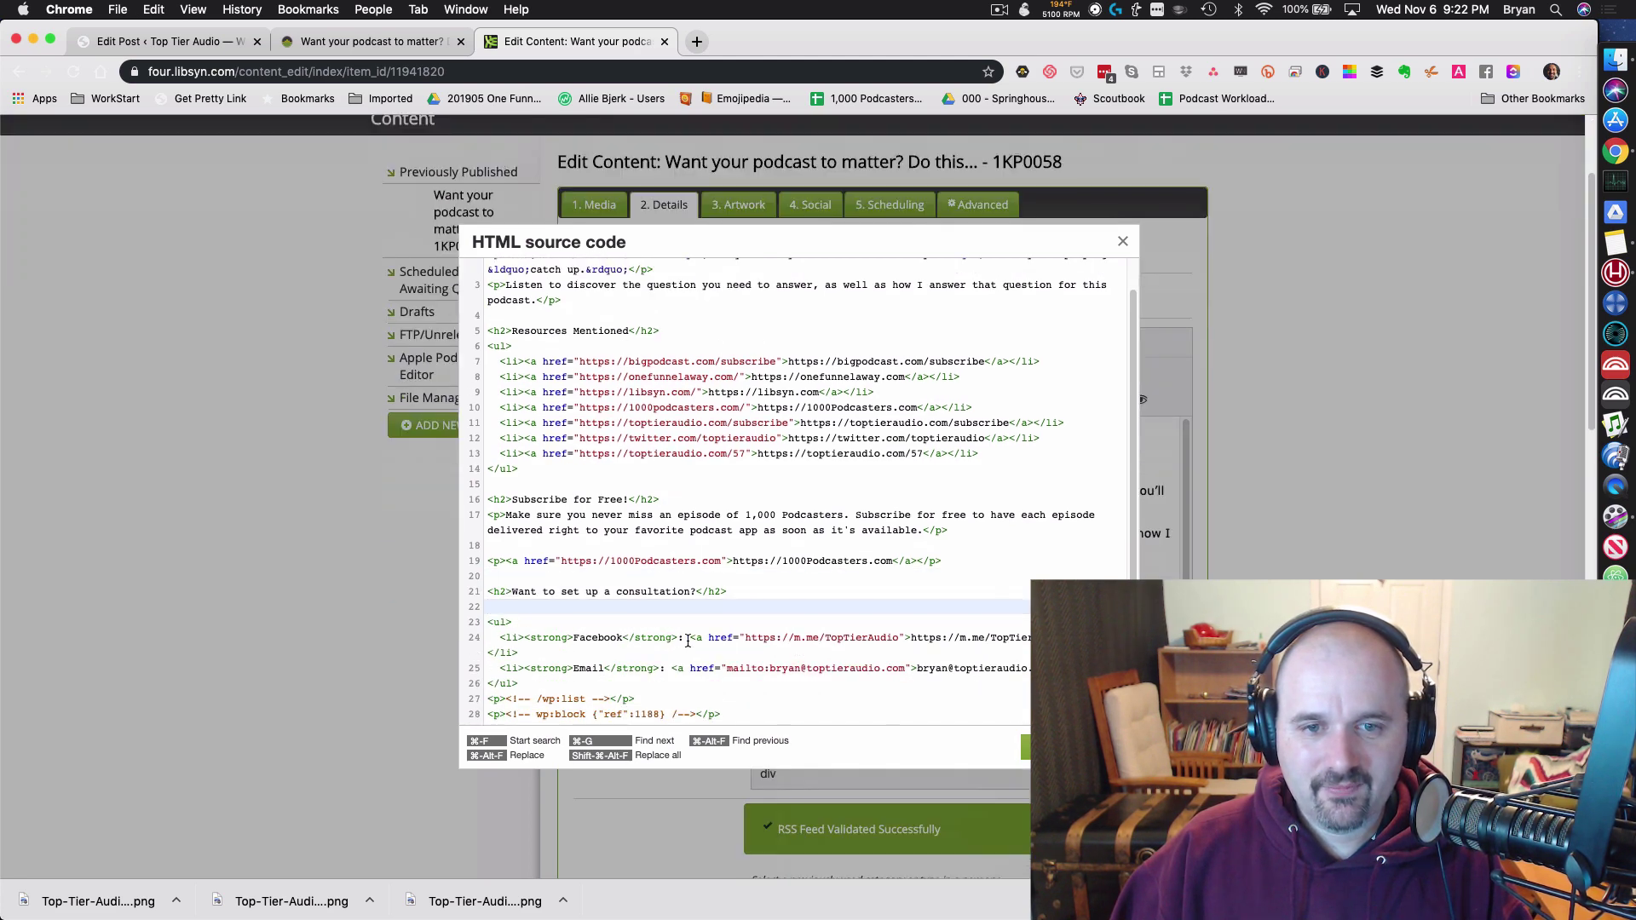
{"action": "left_click_drag", "start_coordinate": [755, 714], "coordinate": [755, 684]}
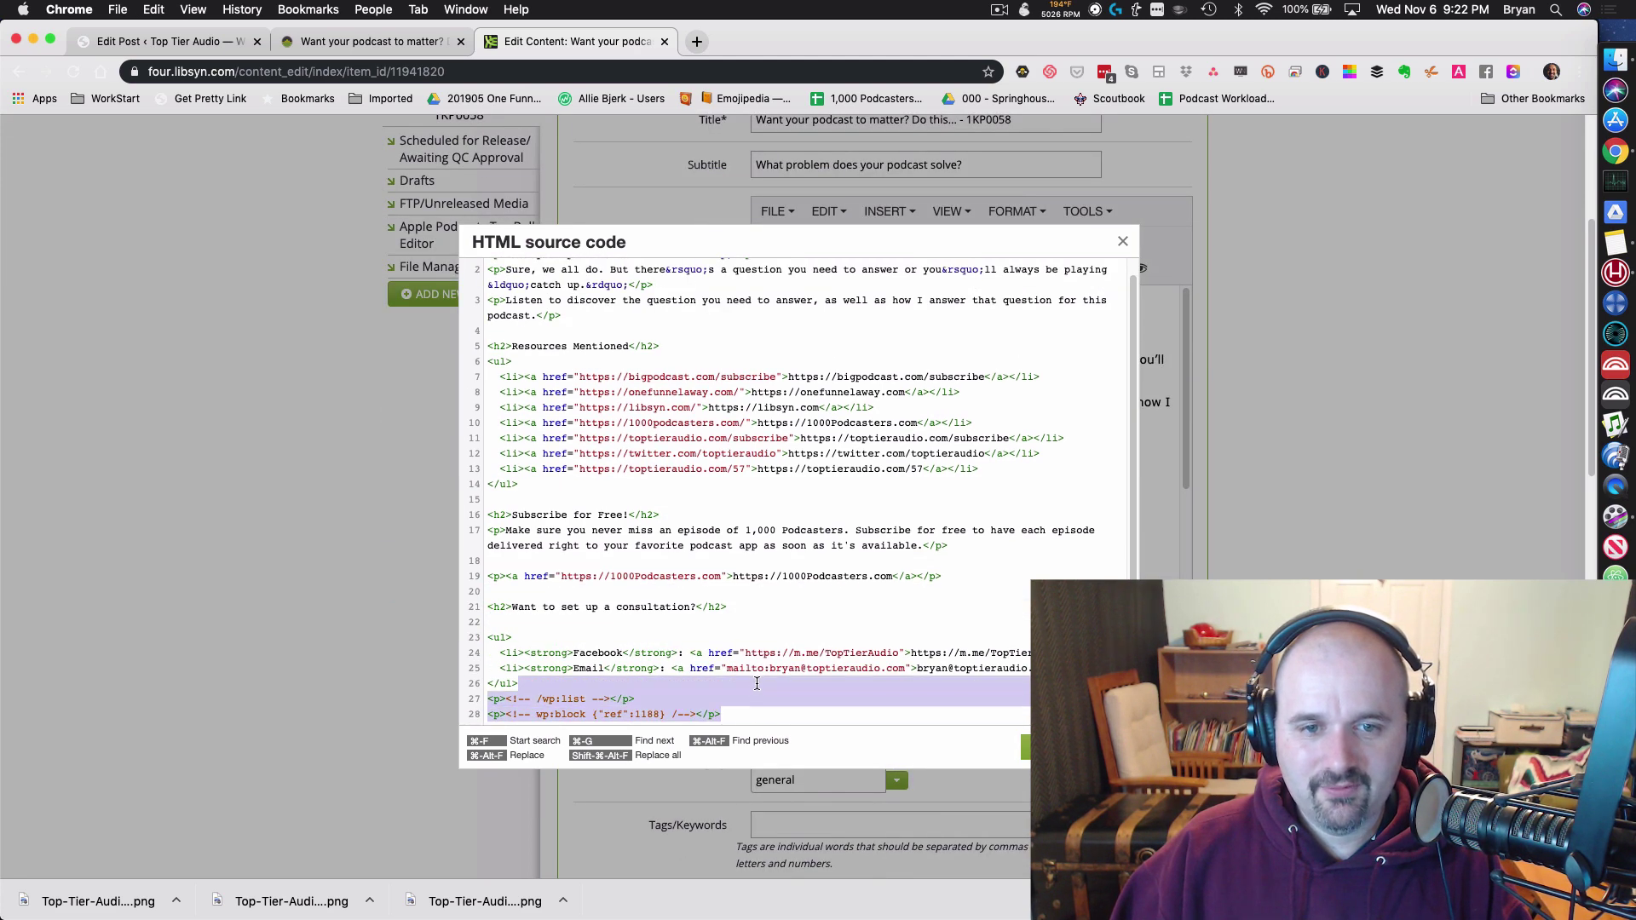
{"action": "key", "text": "BackSpace"}
{"action": "left_click", "coordinate": [1056, 747]}
{"action": "scroll", "coordinate": [792, 494], "scroll_direction": "up", "scroll_amount": 5}
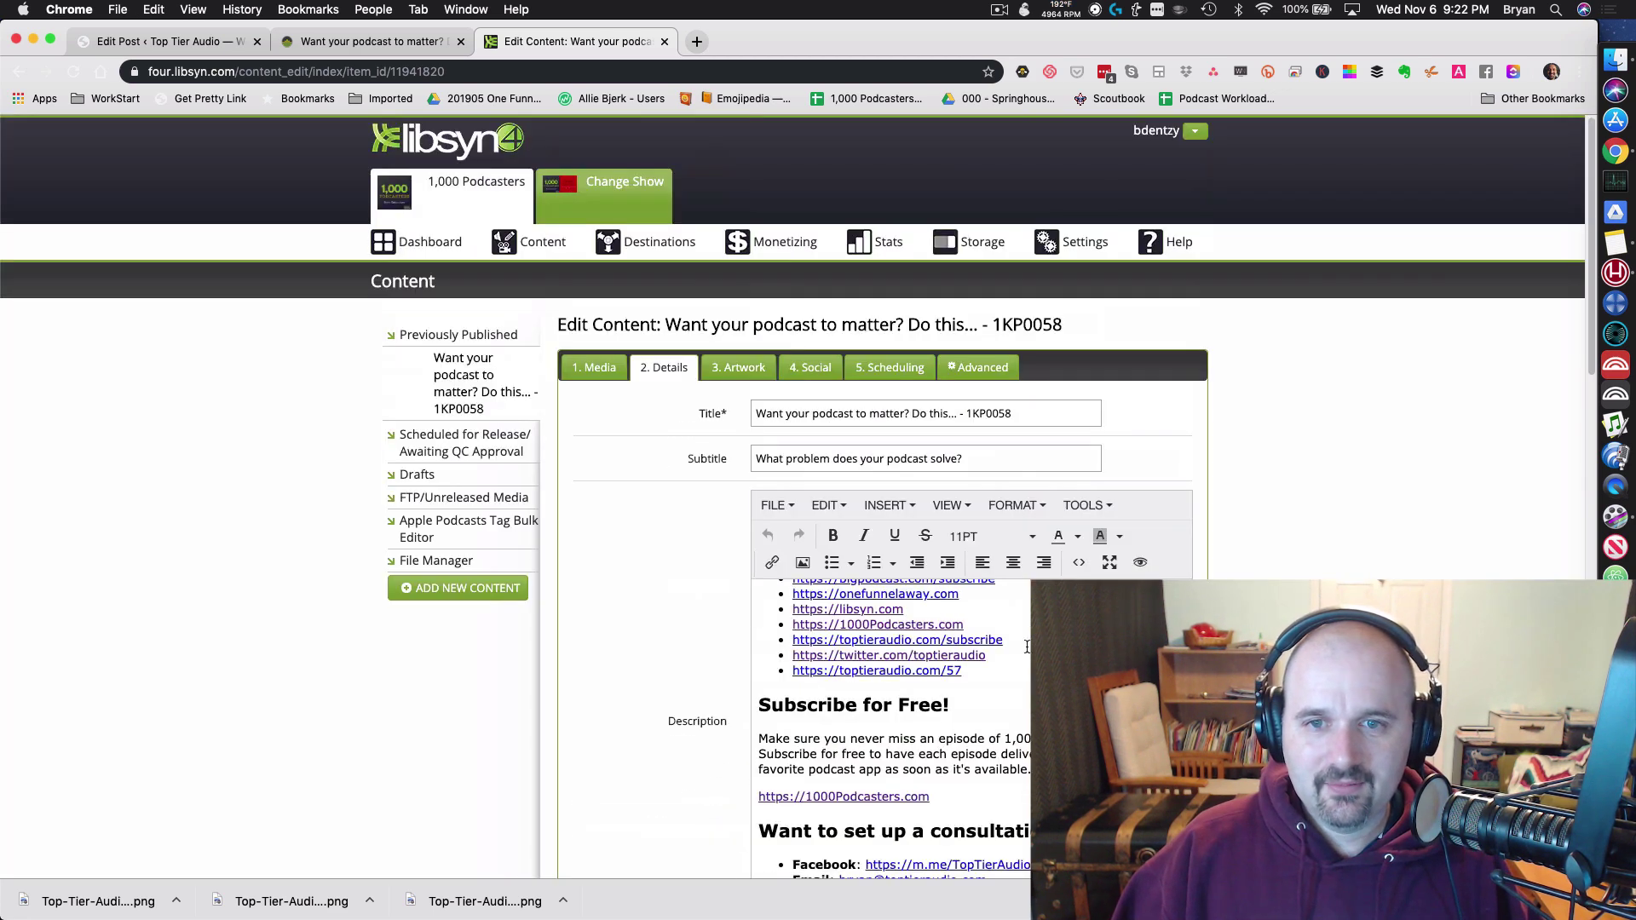
{"action": "scroll", "coordinate": [797, 528], "scroll_direction": "down", "scroll_amount": 5}
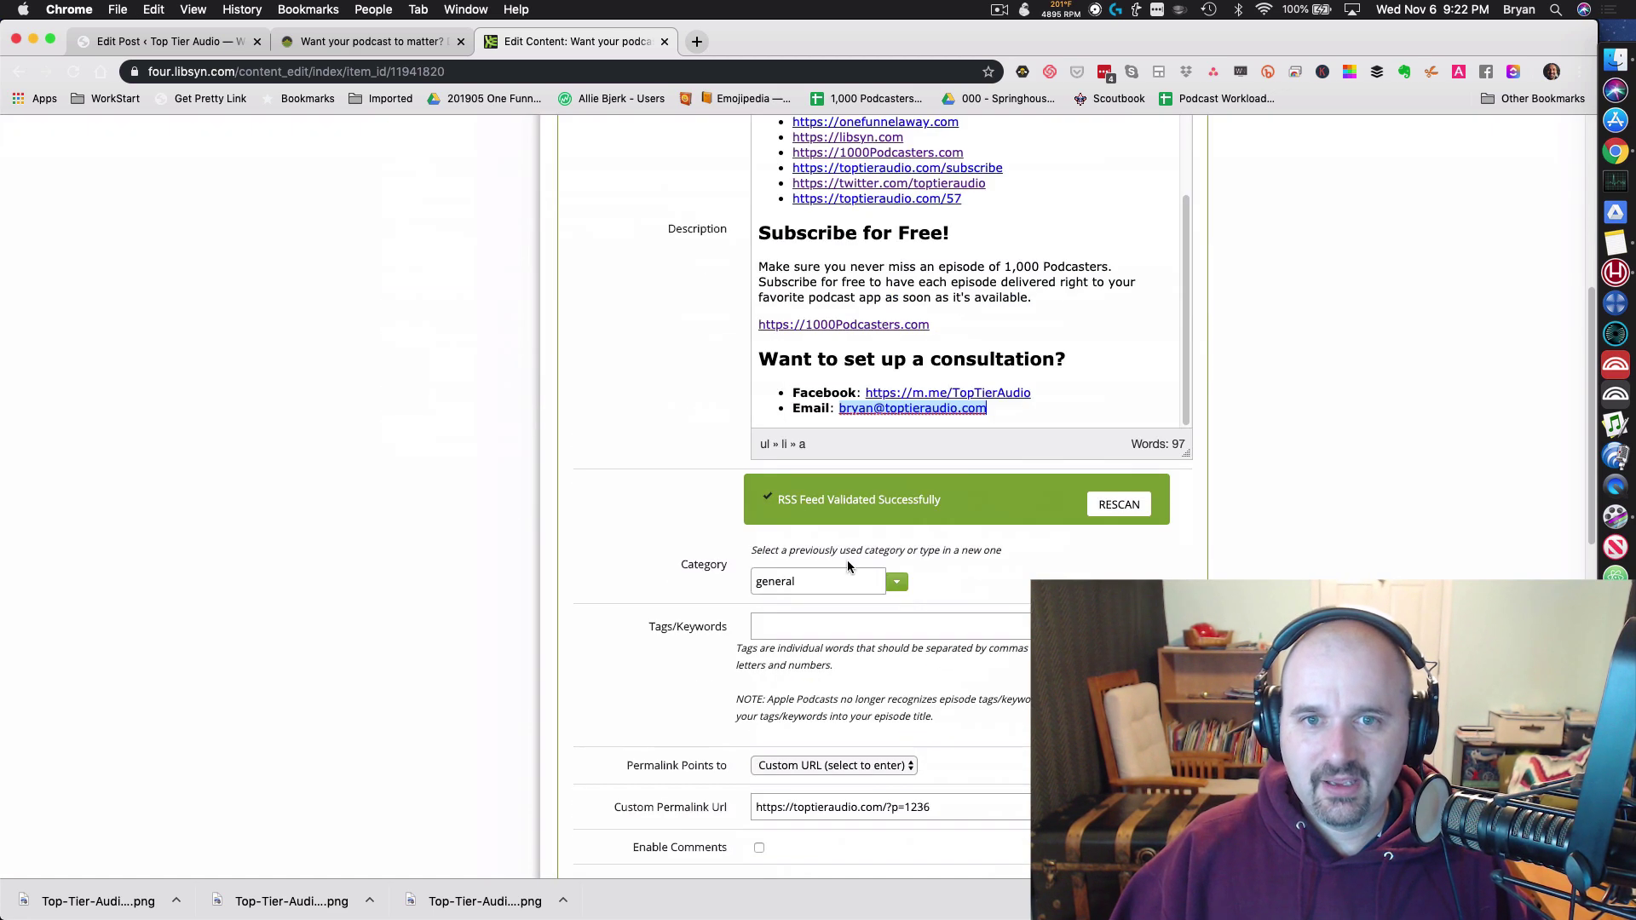
{"action": "scroll", "coordinate": [797, 529], "scroll_direction": "up", "scroll_amount": 5}
Step: Paste the episode summary into both the Facebook Status and Tweet fields
{"action": "left_click", "coordinate": [865, 377]}
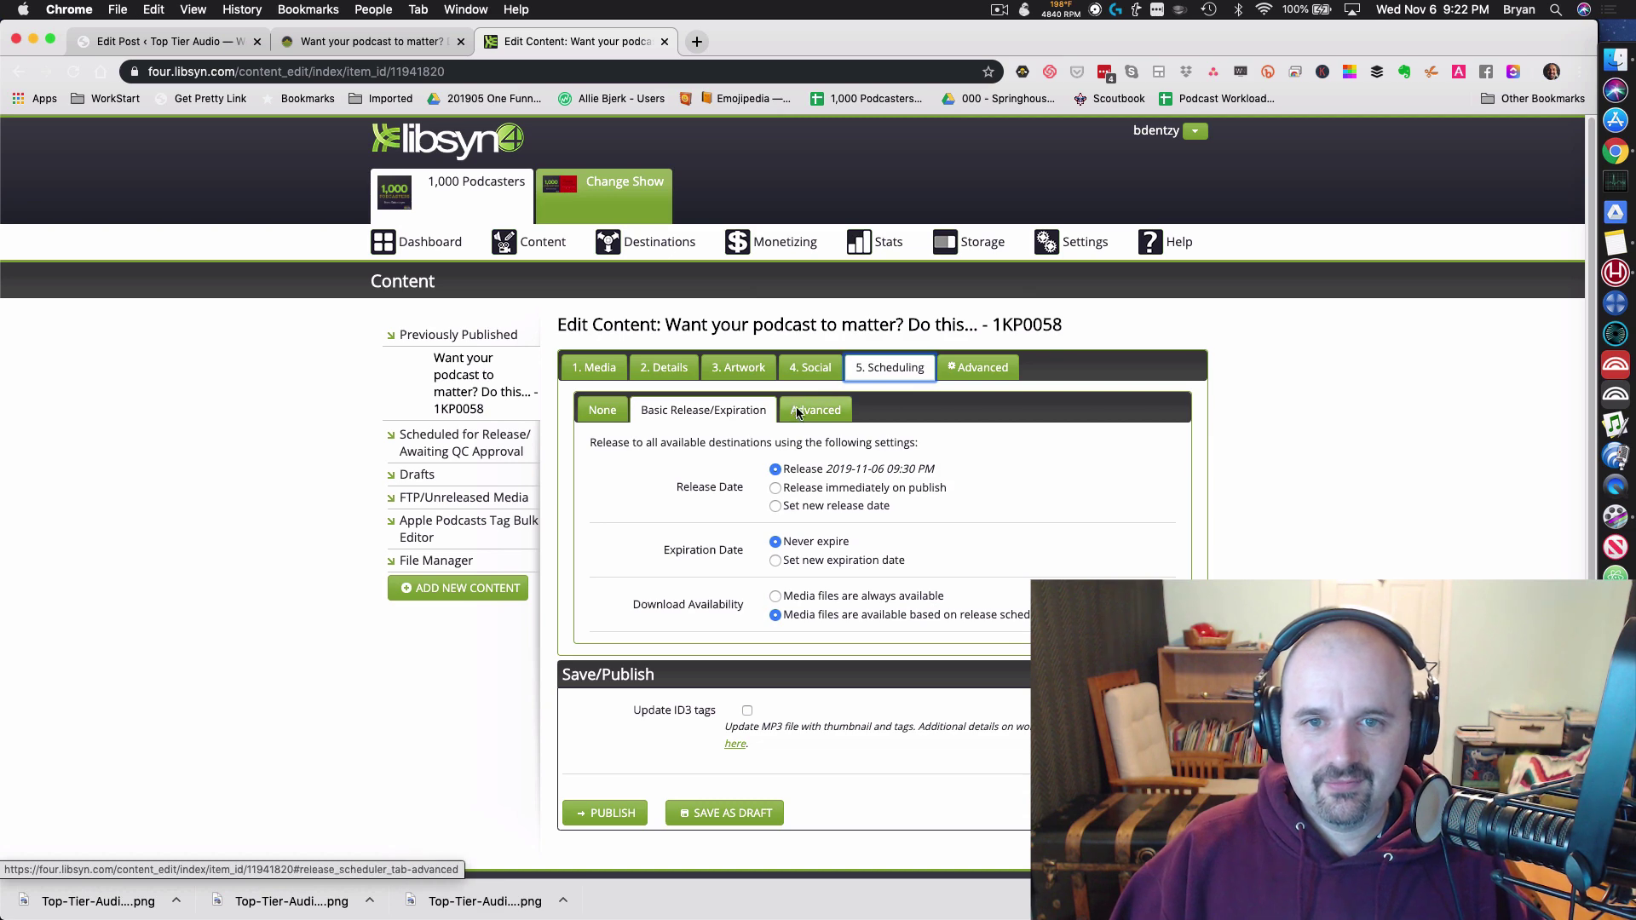
{"action": "left_click", "coordinate": [809, 375]}
{"action": "key", "text": "super+Tab"}
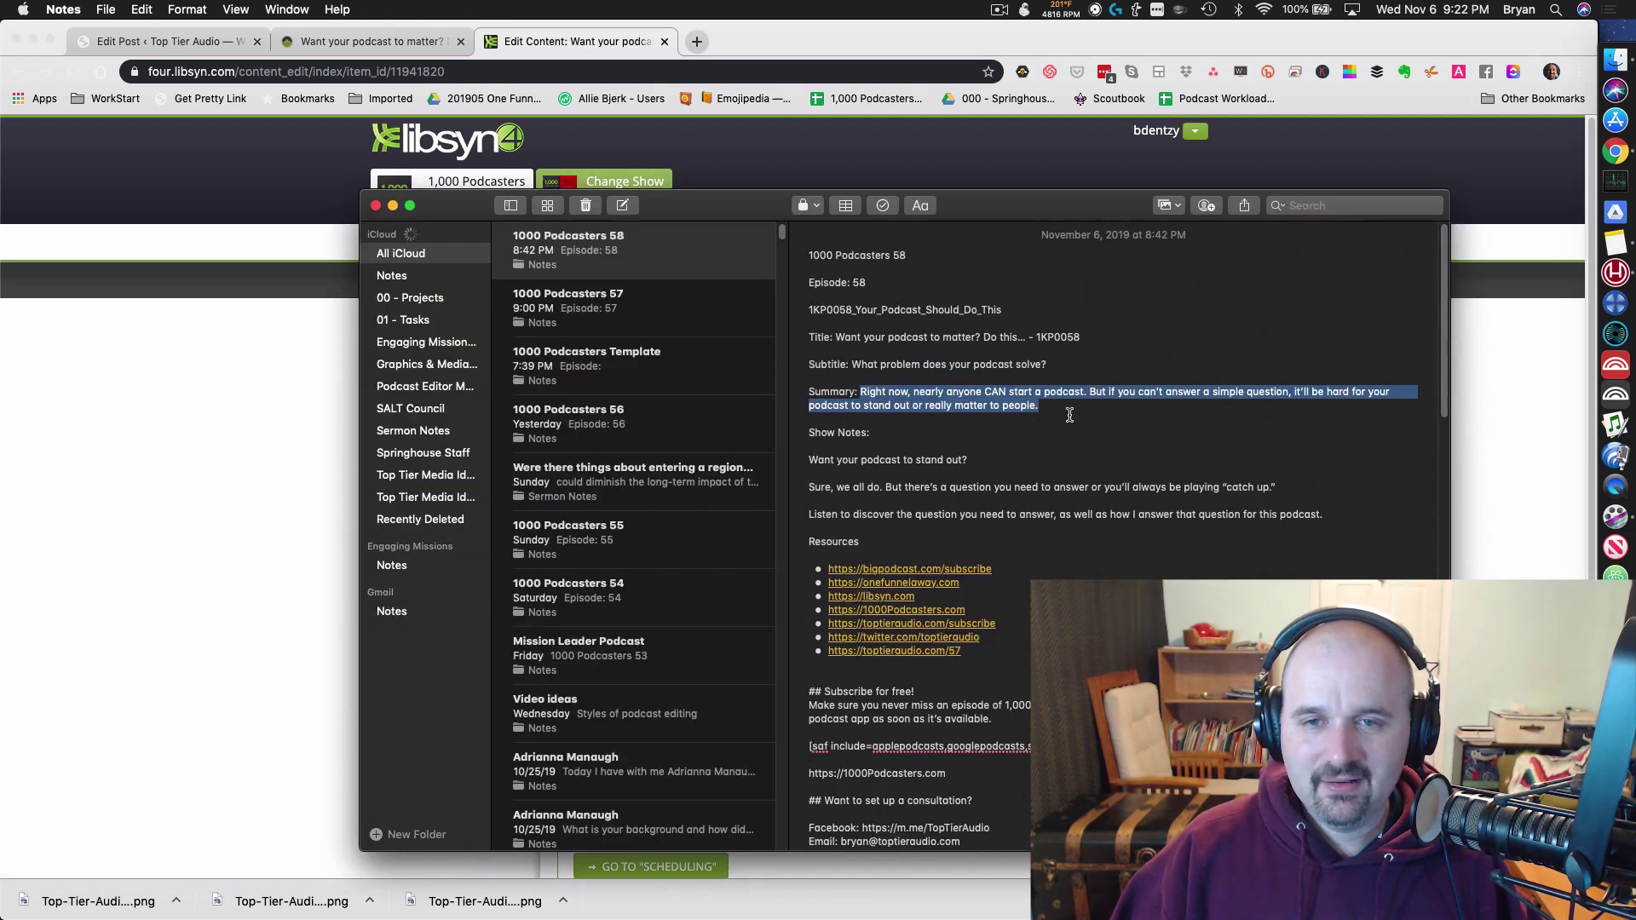
{"action": "key", "text": "super+Tab"}
{"action": "left_click", "coordinate": [900, 496]}
{"action": "type", "text": "Right now, nearly anyone CAN start a podcast. But if you can’t answer a simple question, it’ll be hard for your podcast to stand out or really matter to people."}
{"action": "left_click", "coordinate": [995, 657]}
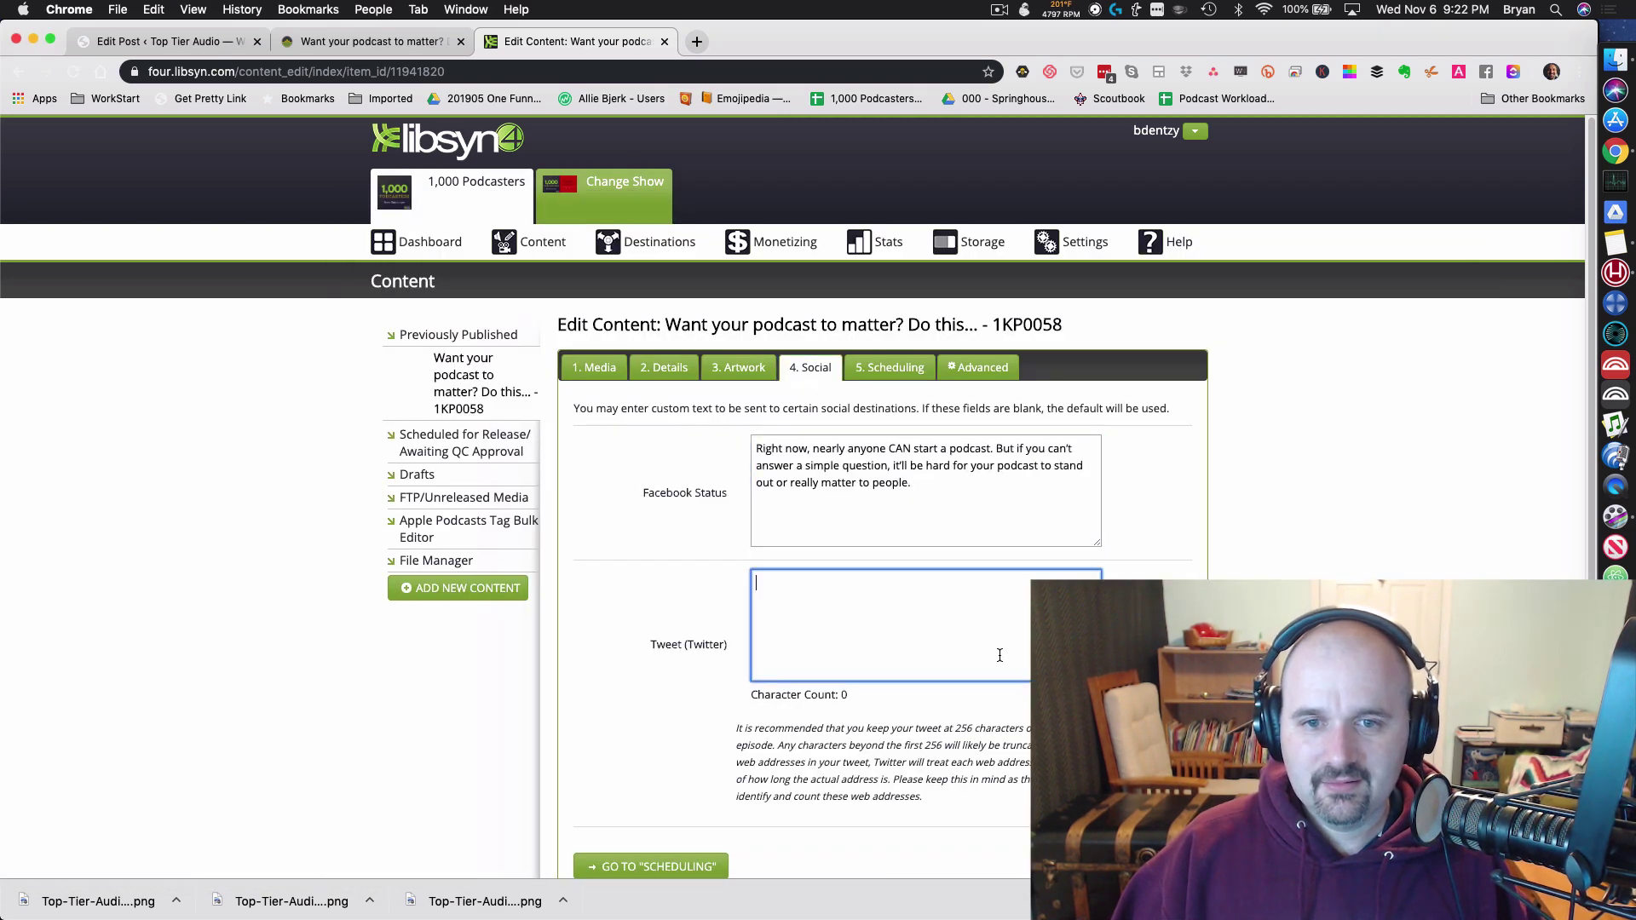
{"action": "type", "text": "Right now, nearly anyone CAN start a podcast. But if you can’t answer a simple question, it’ll be hard for your podcast to stand out or really matter to people."}
Step: Append #NaPodPoMo to the Facebook status, and the hashtag plus the guest's Twitter handle to the tweet
{"action": "left_click", "coordinate": [982, 495]}
{"action": "type", "text": "#"}
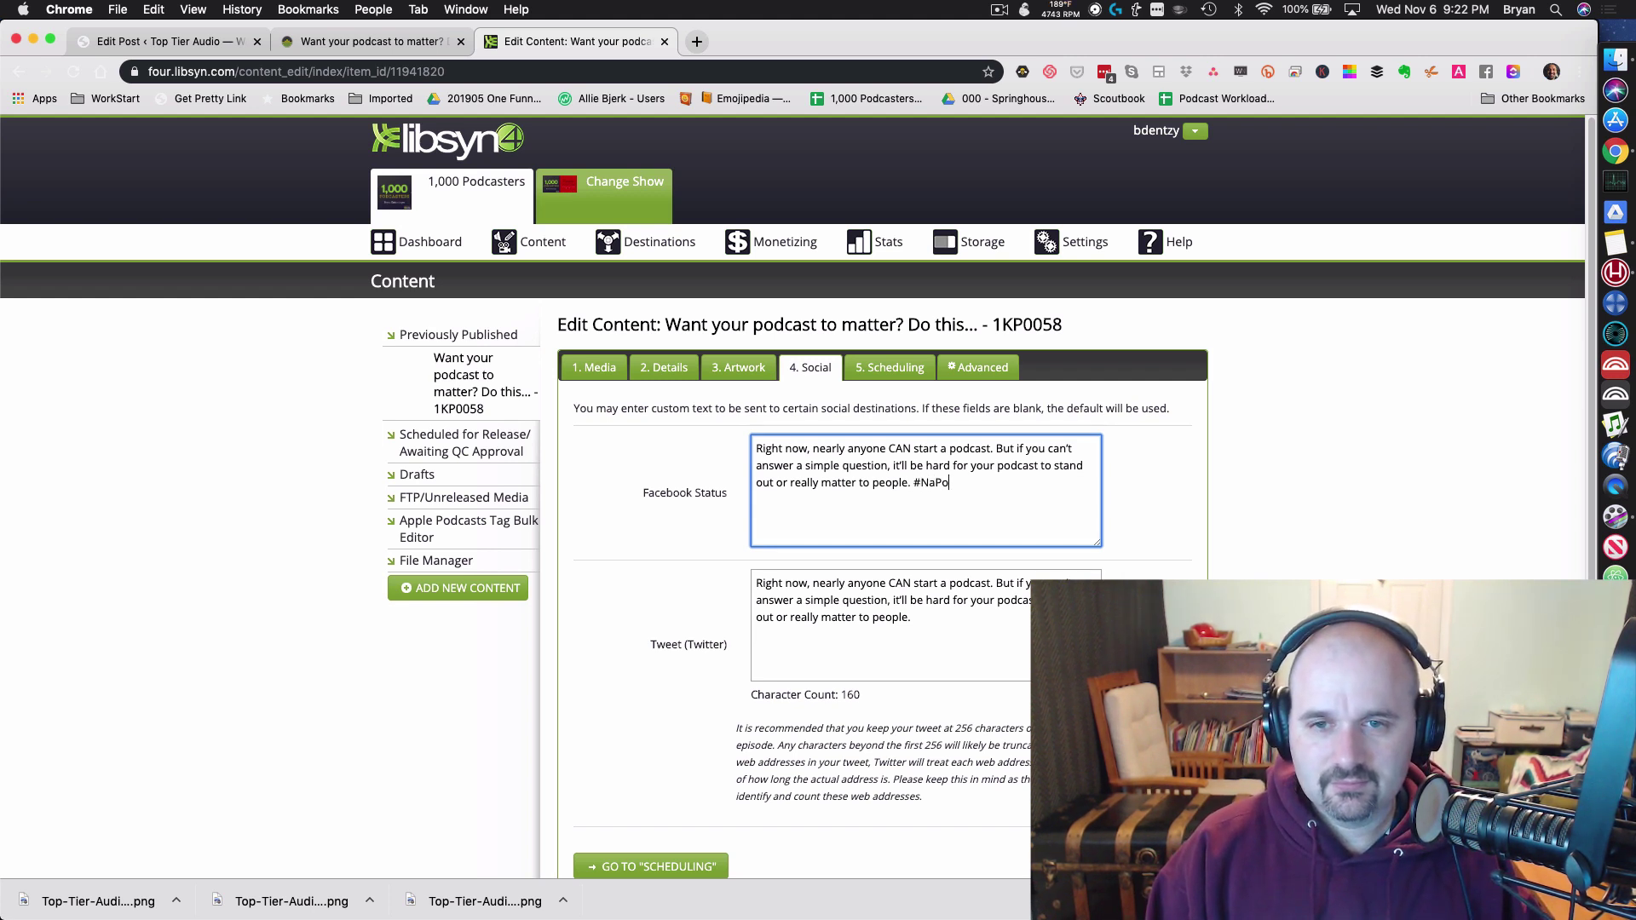
{"action": "type", "text": "NaPodPoMo"}
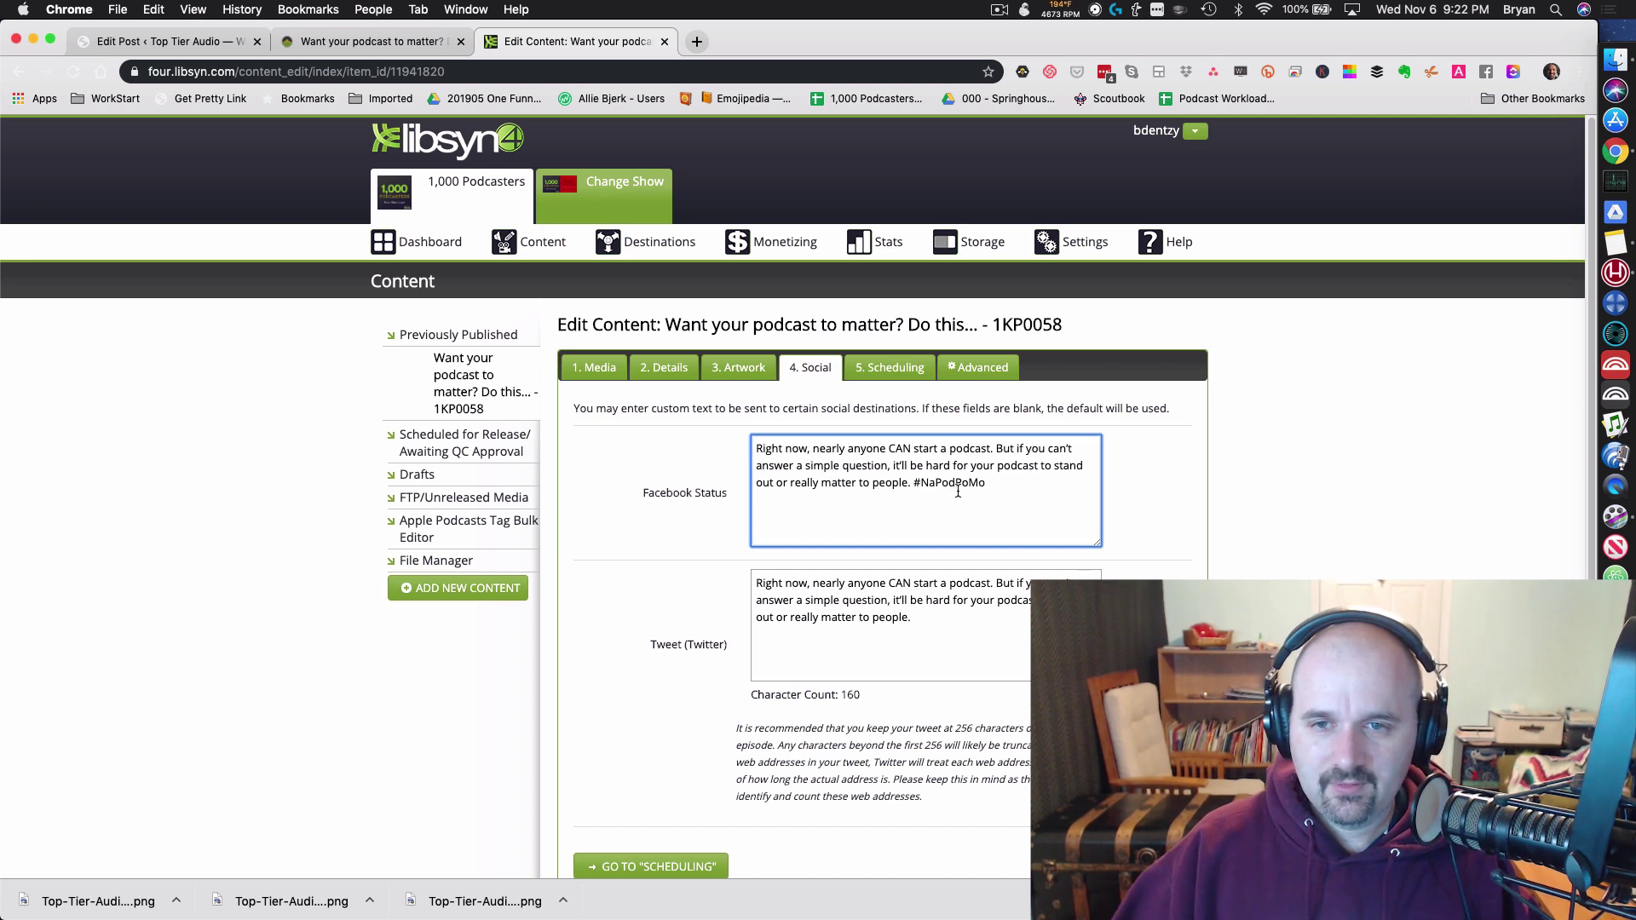
{"action": "double_click", "coordinate": [919, 487]}
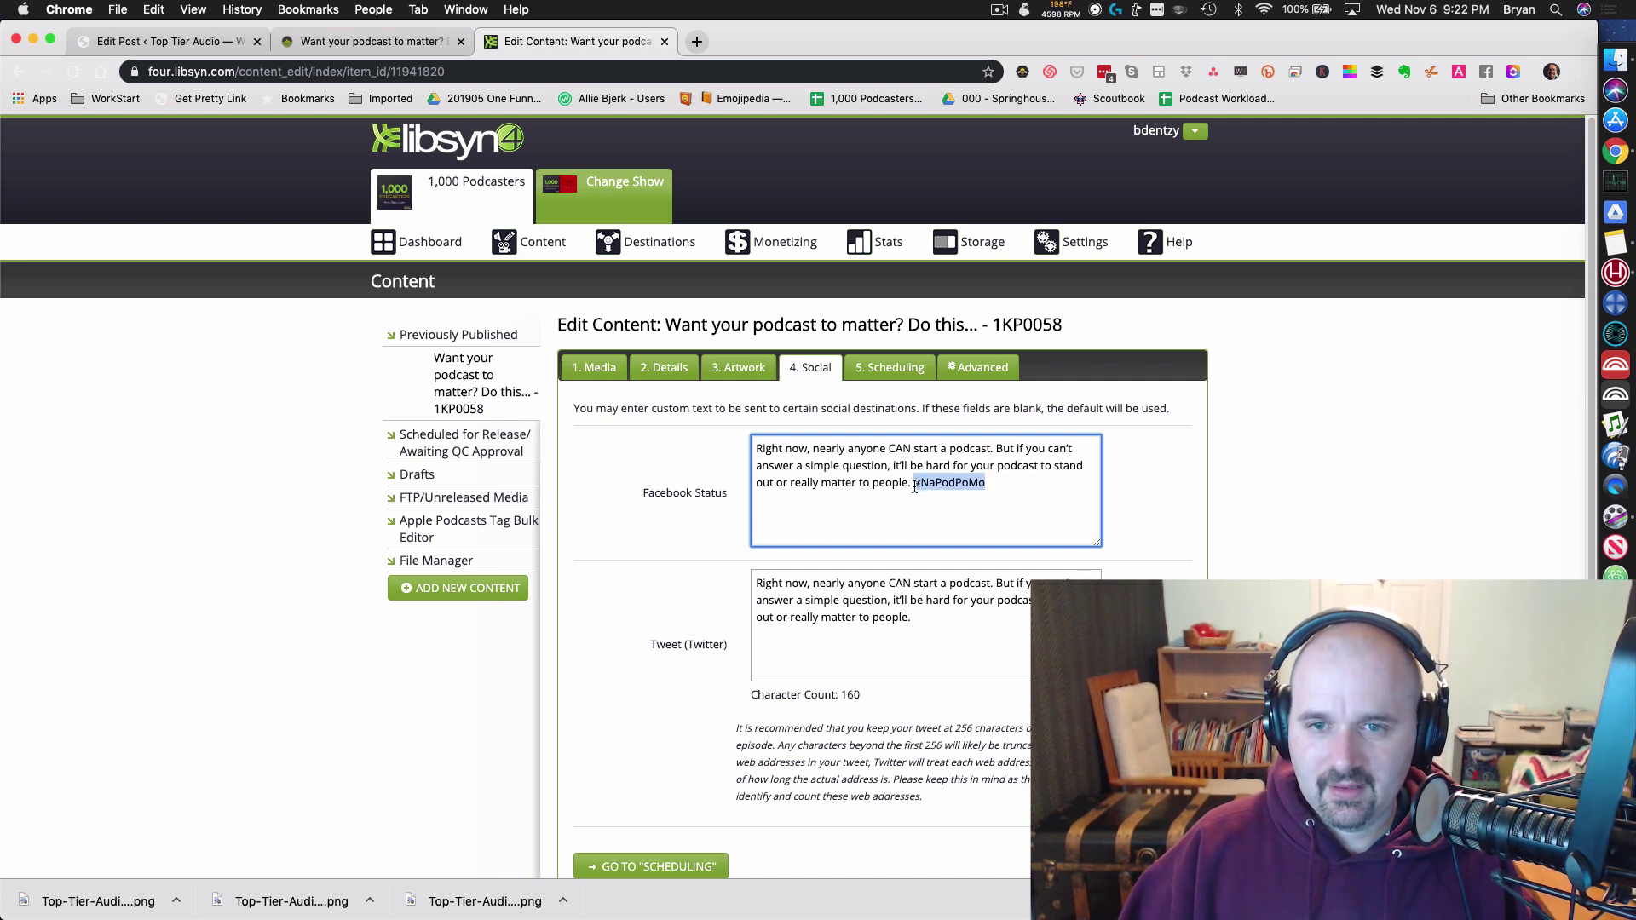
{"action": "key", "text": "super+c"}
{"action": "left_click", "coordinate": [962, 632]}
{"action": "key", "text": "super+v"}
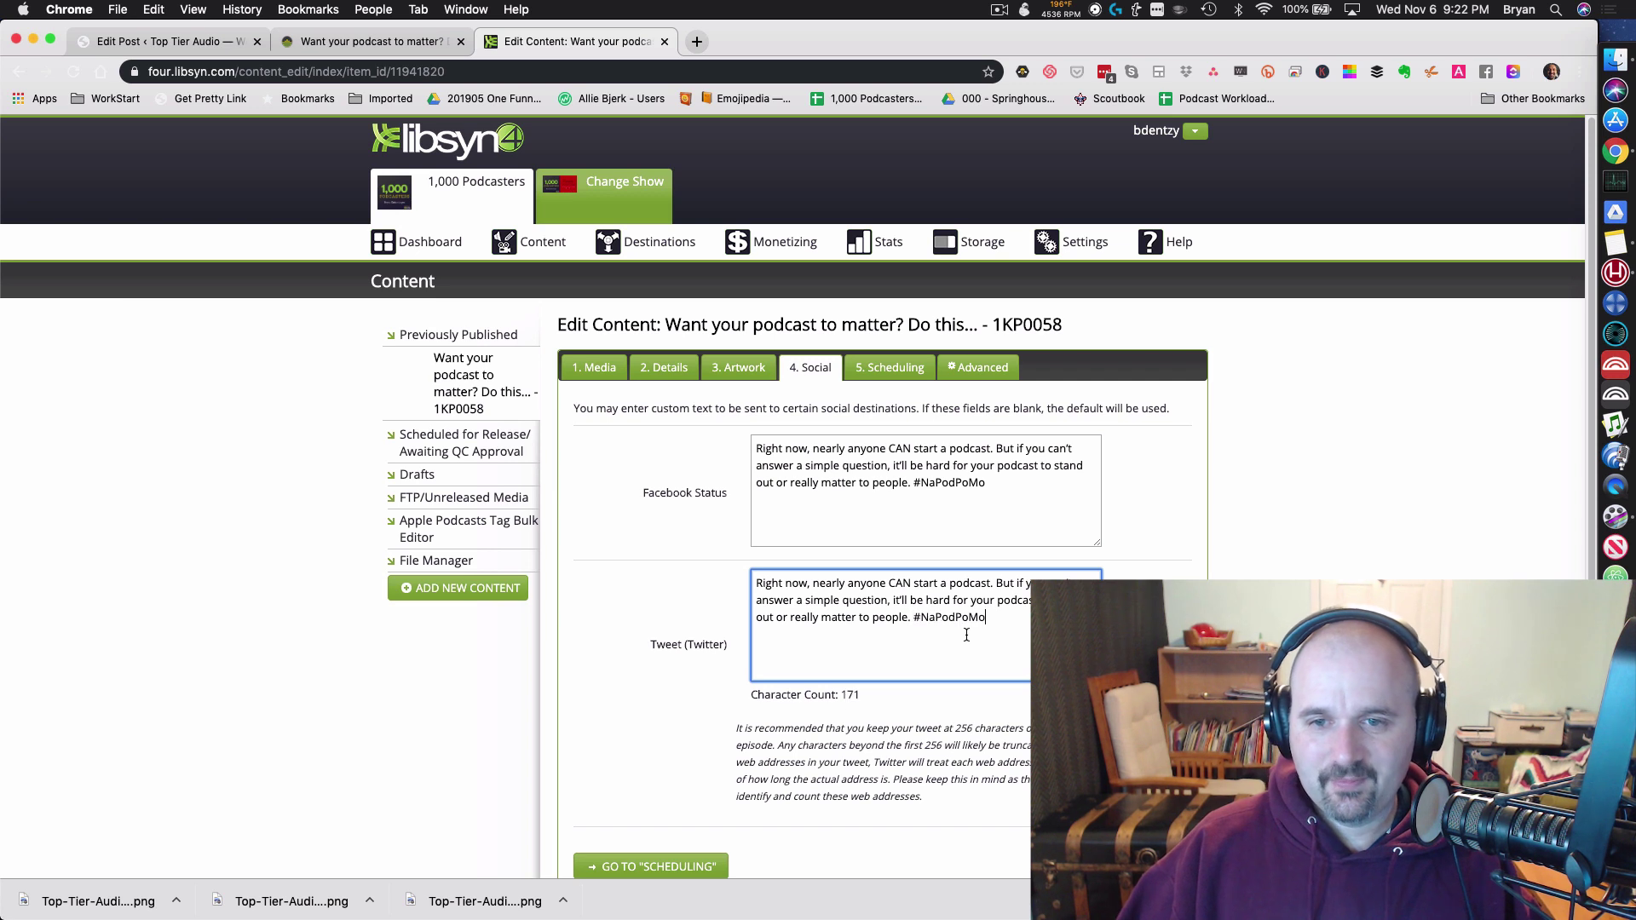
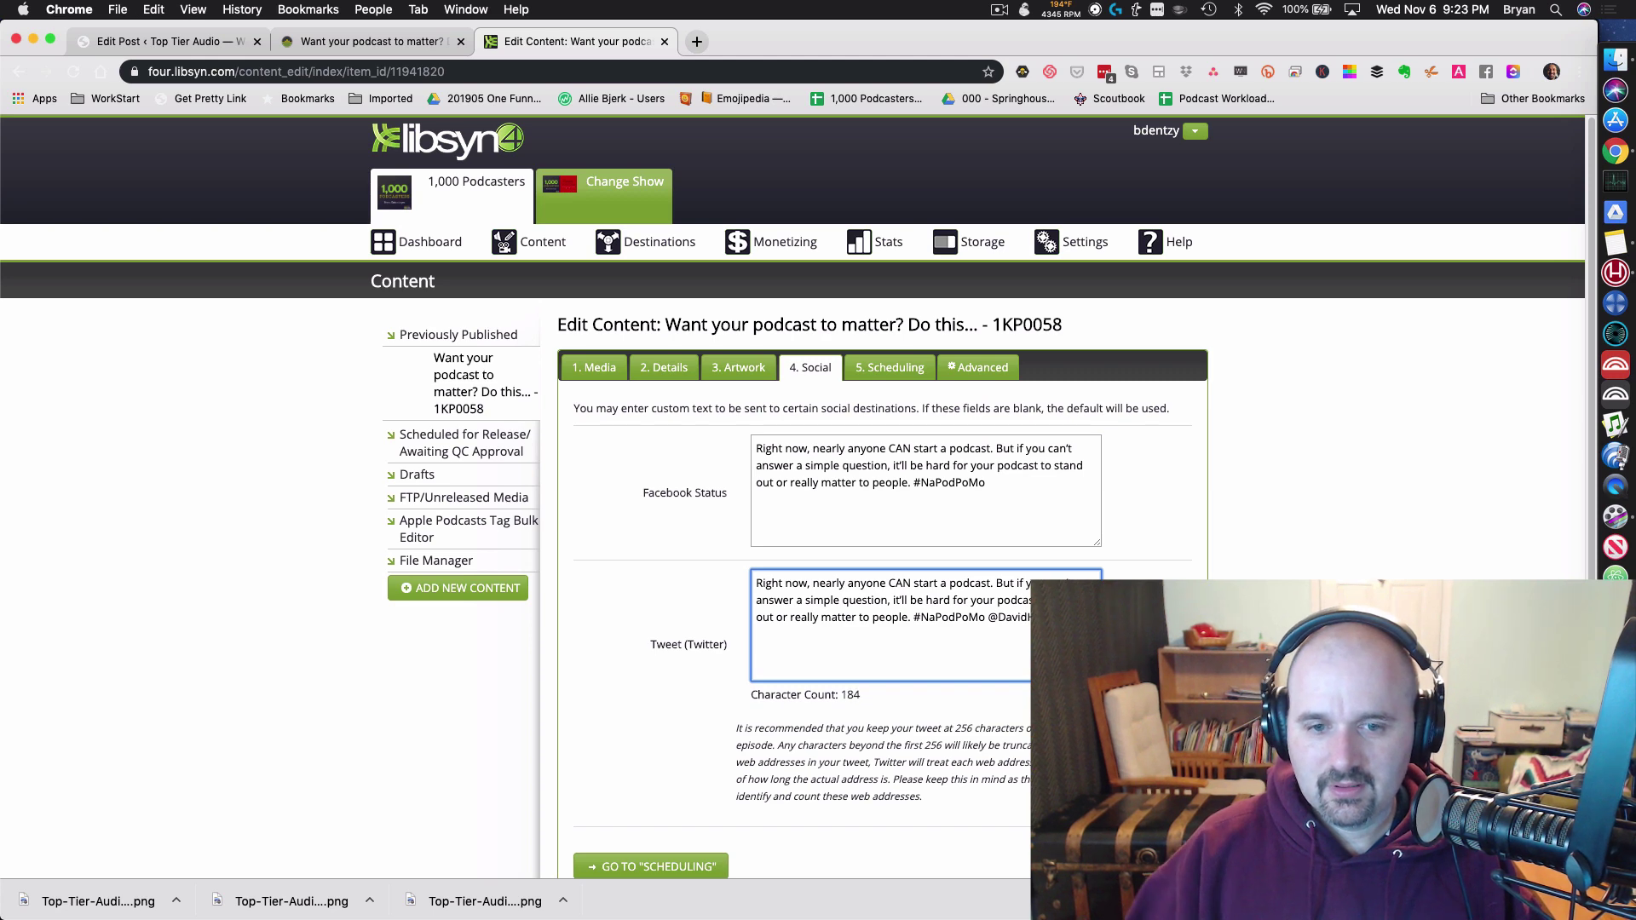
{"action": "left_click", "coordinate": [664, 367]}
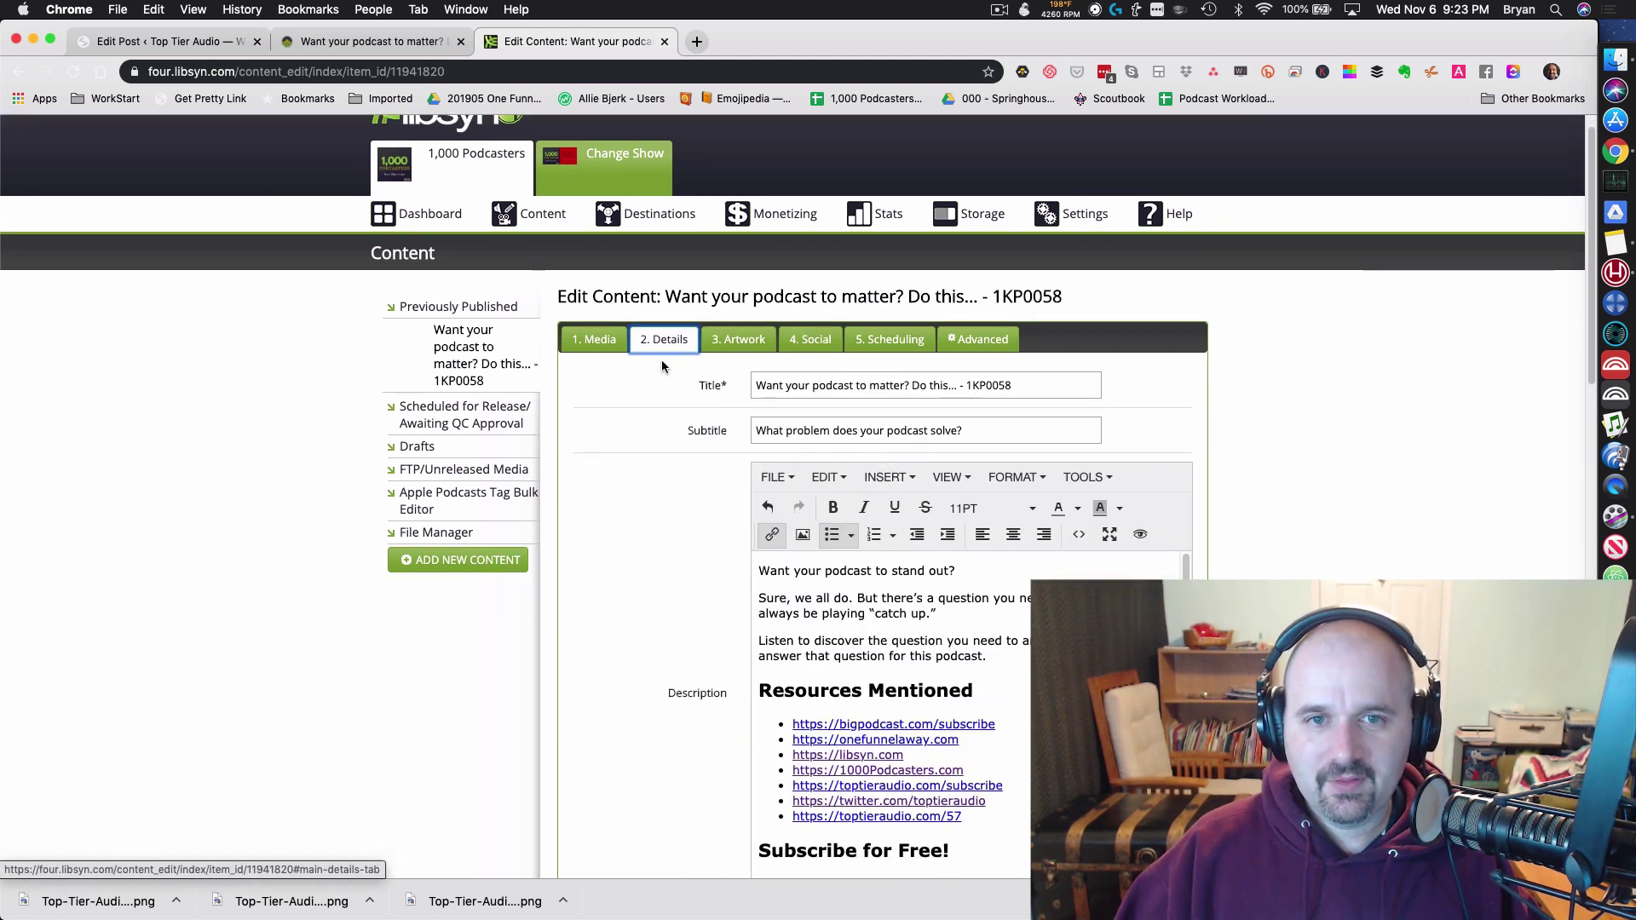
Step: Set the episode category to NaPodPoMo2019
{"action": "scroll", "coordinate": [890, 385], "scroll_direction": "down", "scroll_amount": 10}
{"action": "scroll", "coordinate": [907, 272], "scroll_direction": "up", "scroll_amount": 1}
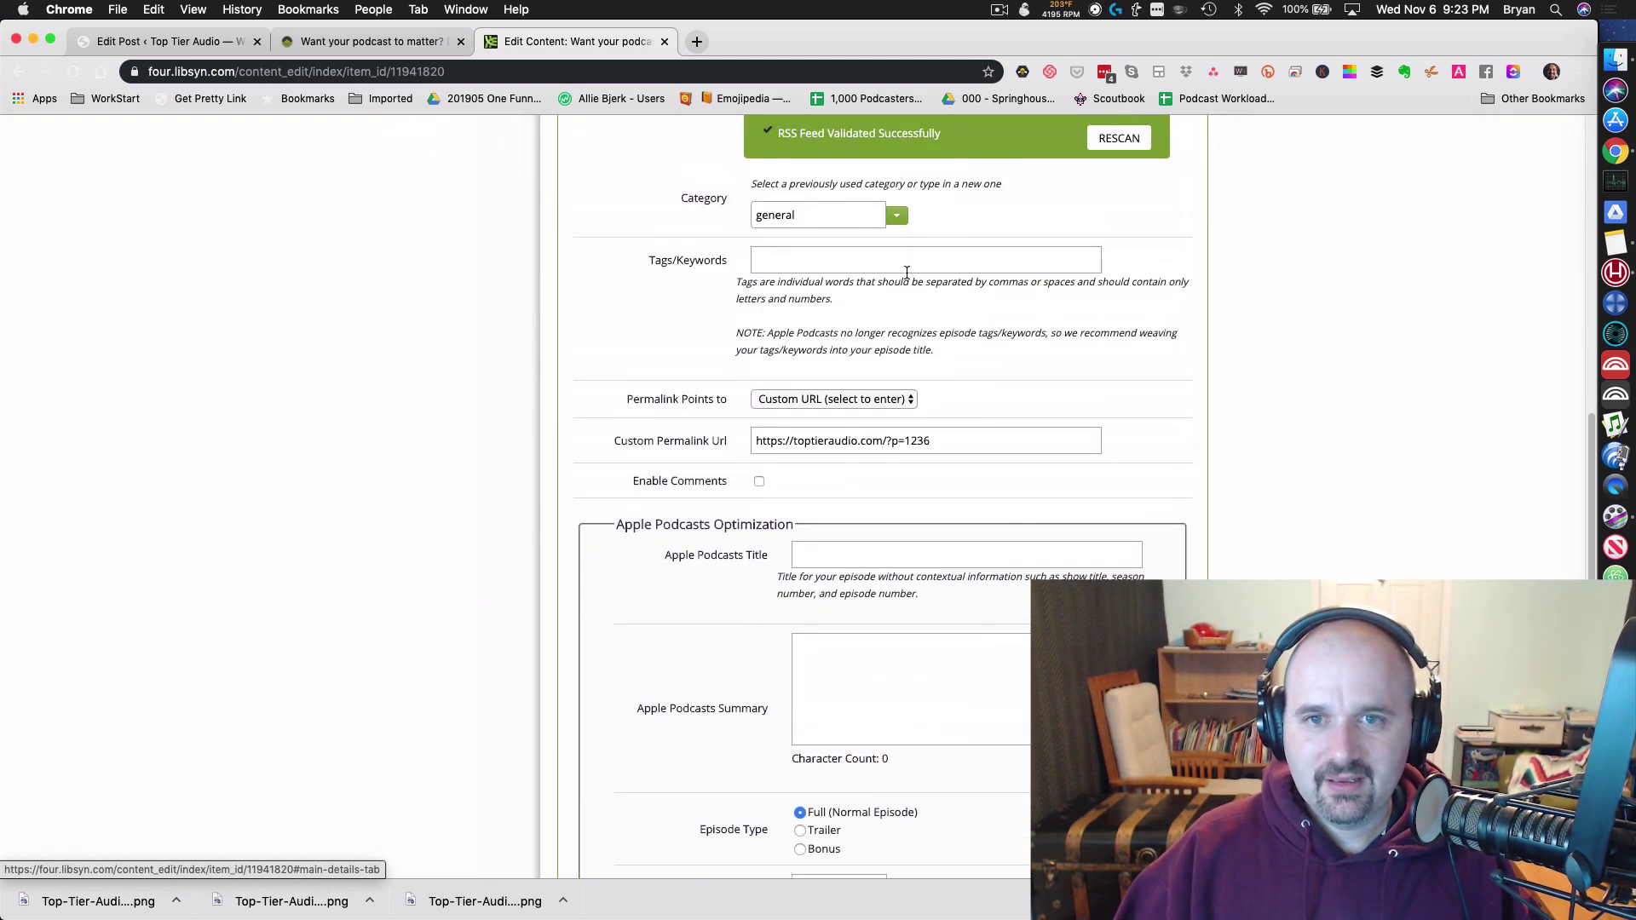
{"action": "left_click", "coordinate": [897, 215]}
{"action": "left_click", "coordinate": [832, 263]}
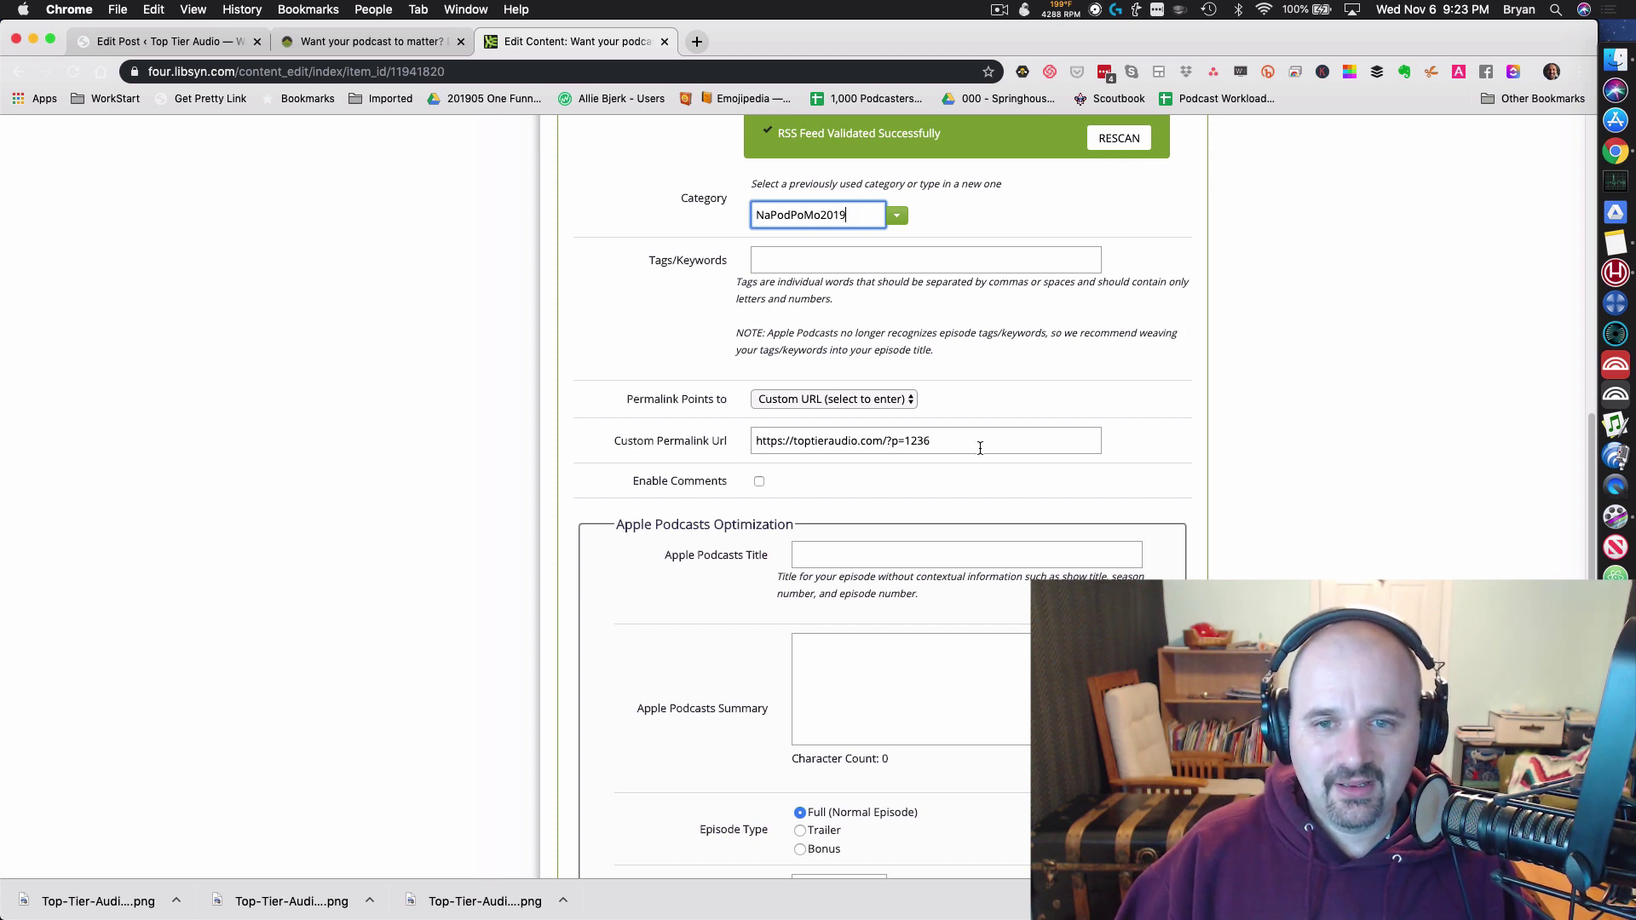
Step: Copy the episode title "Want your podcast to matter? Do this..." into the Apple Podcasts Title
{"action": "scroll", "coordinate": [927, 536], "scroll_direction": "up", "scroll_amount": 15}
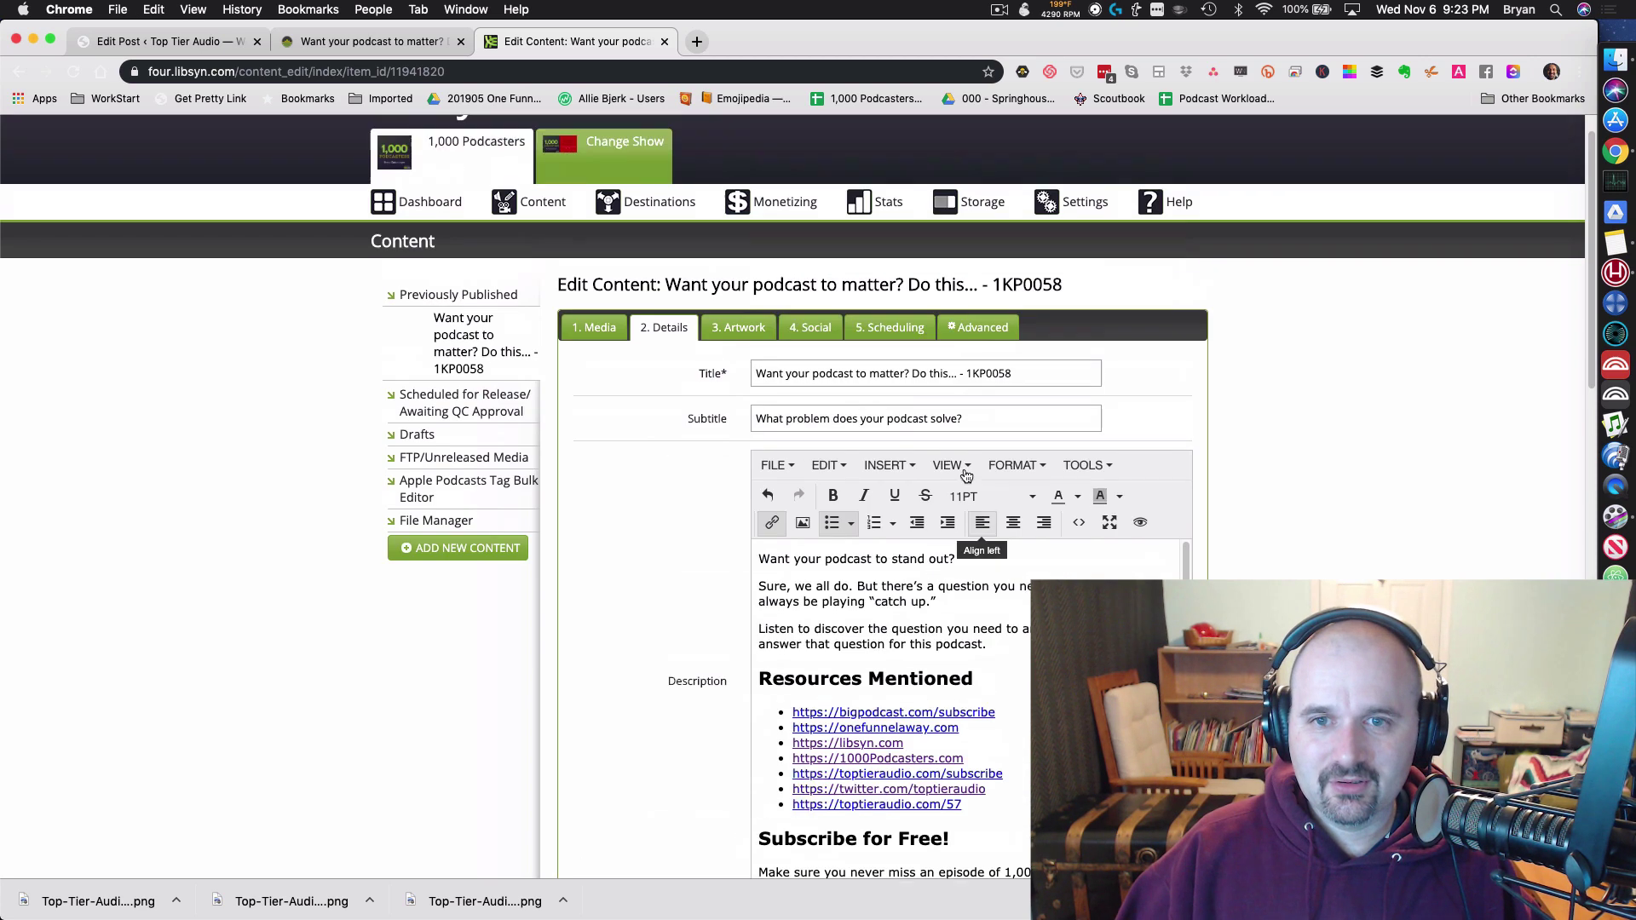
{"action": "triple_click", "coordinate": [964, 378]}
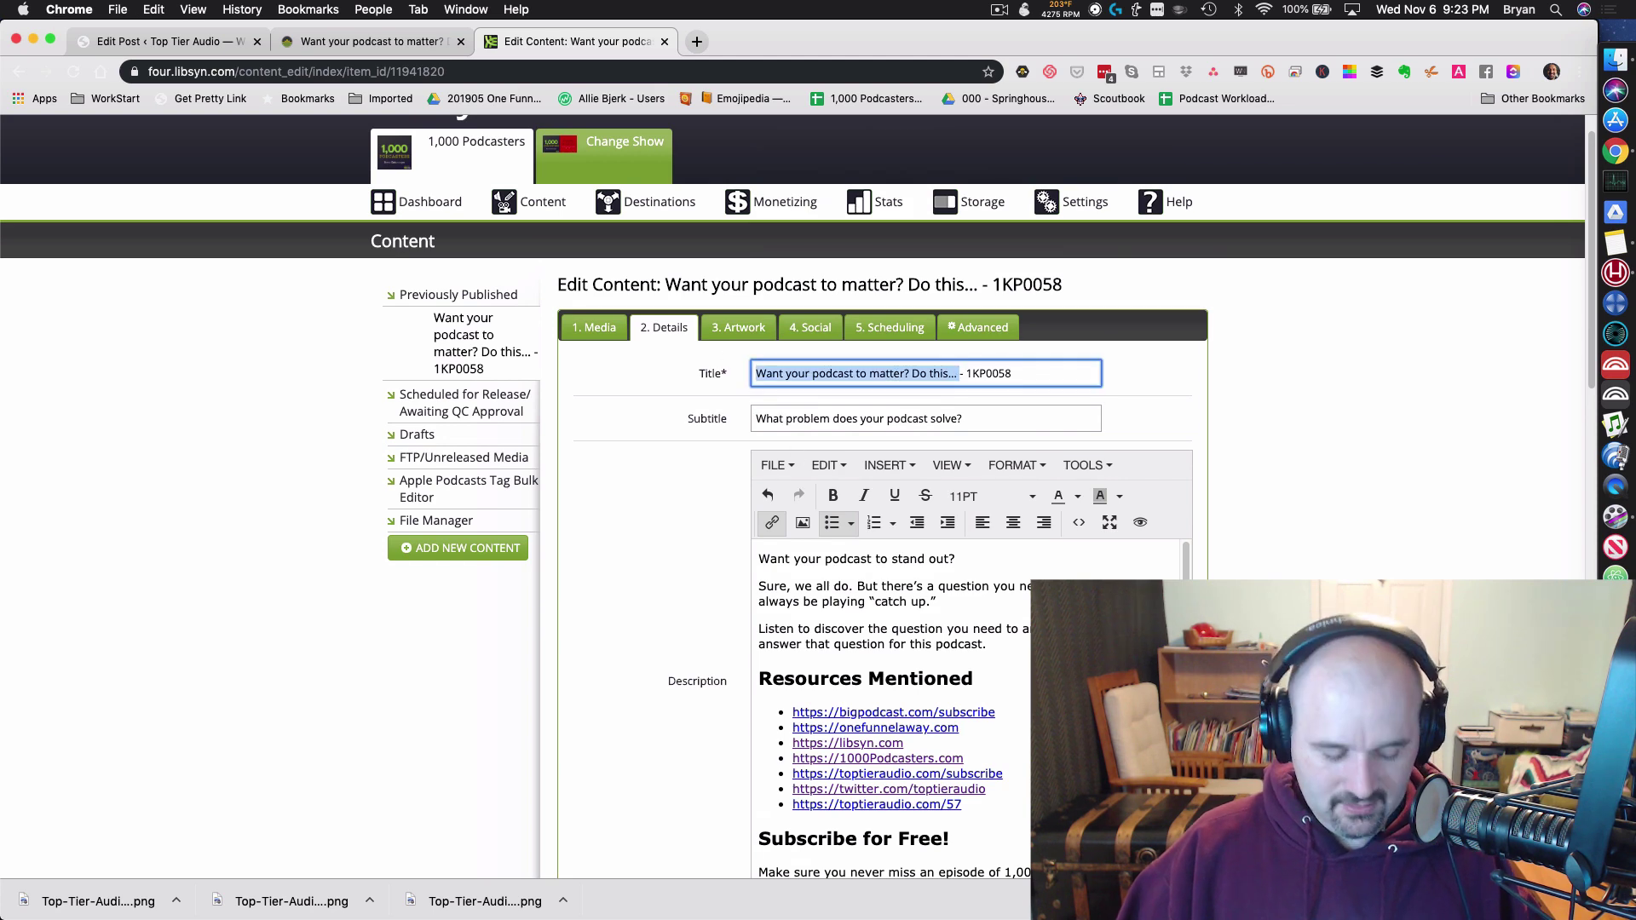
{"action": "scroll", "coordinate": [886, 682], "scroll_direction": "down", "scroll_amount": 10}
{"action": "scroll", "coordinate": [852, 511], "scroll_direction": "down", "scroll_amount": 6}
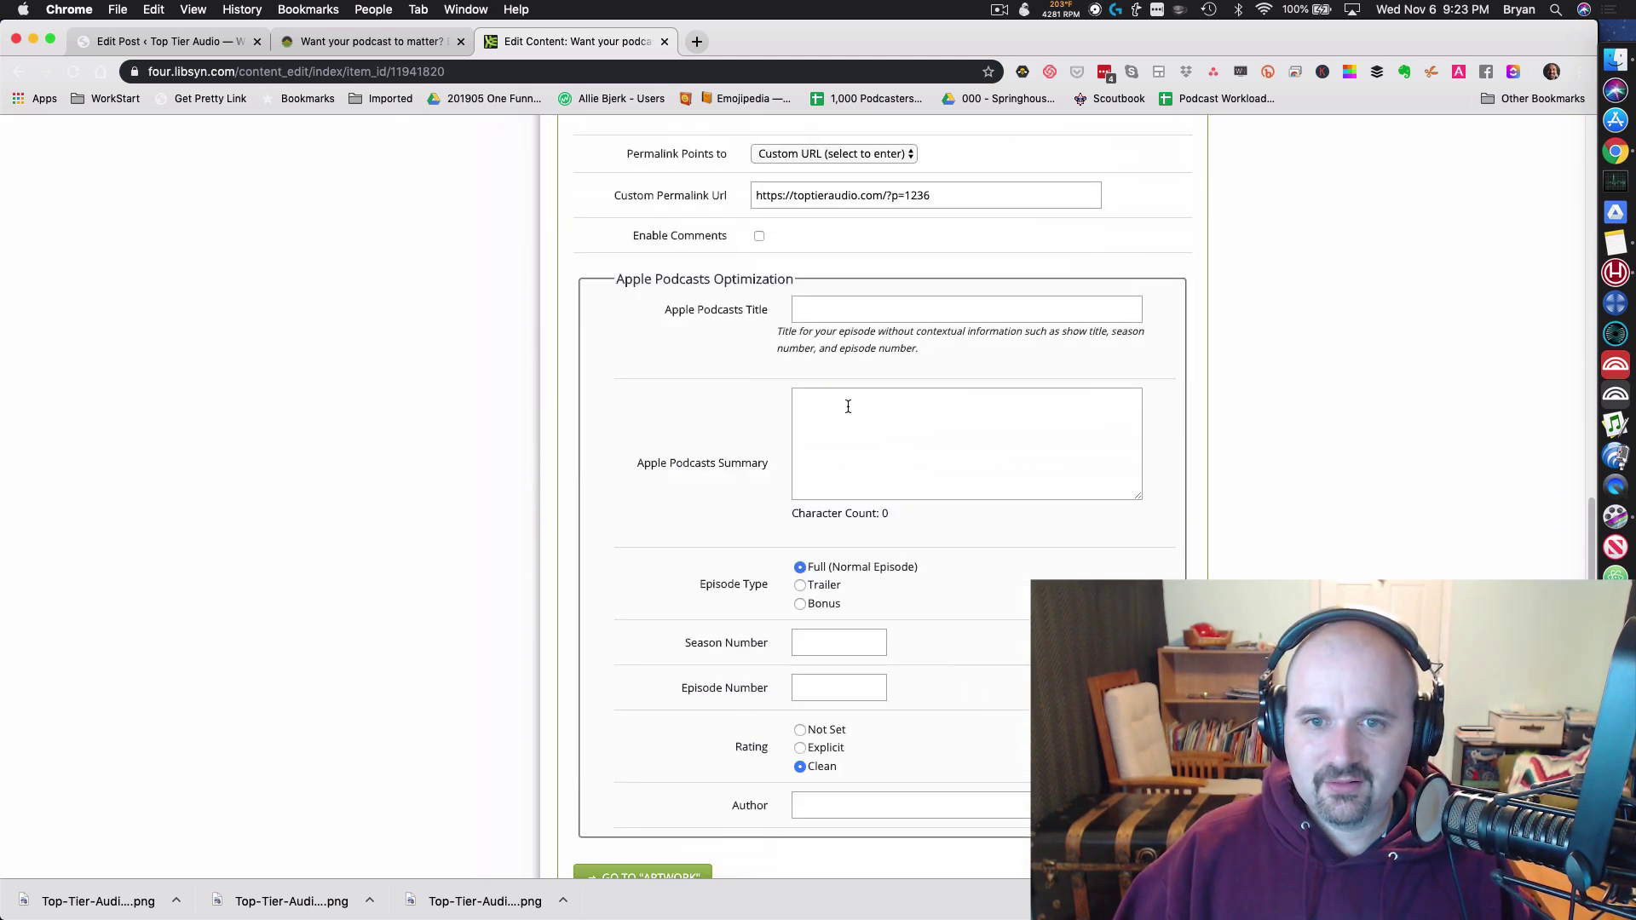
{"action": "left_click", "coordinate": [852, 309]}
{"action": "key", "text": "super+v"}
Step: Enter Apple Podcasts season 58, episode 1 and the author's name
{"action": "left_click", "coordinate": [822, 635]}
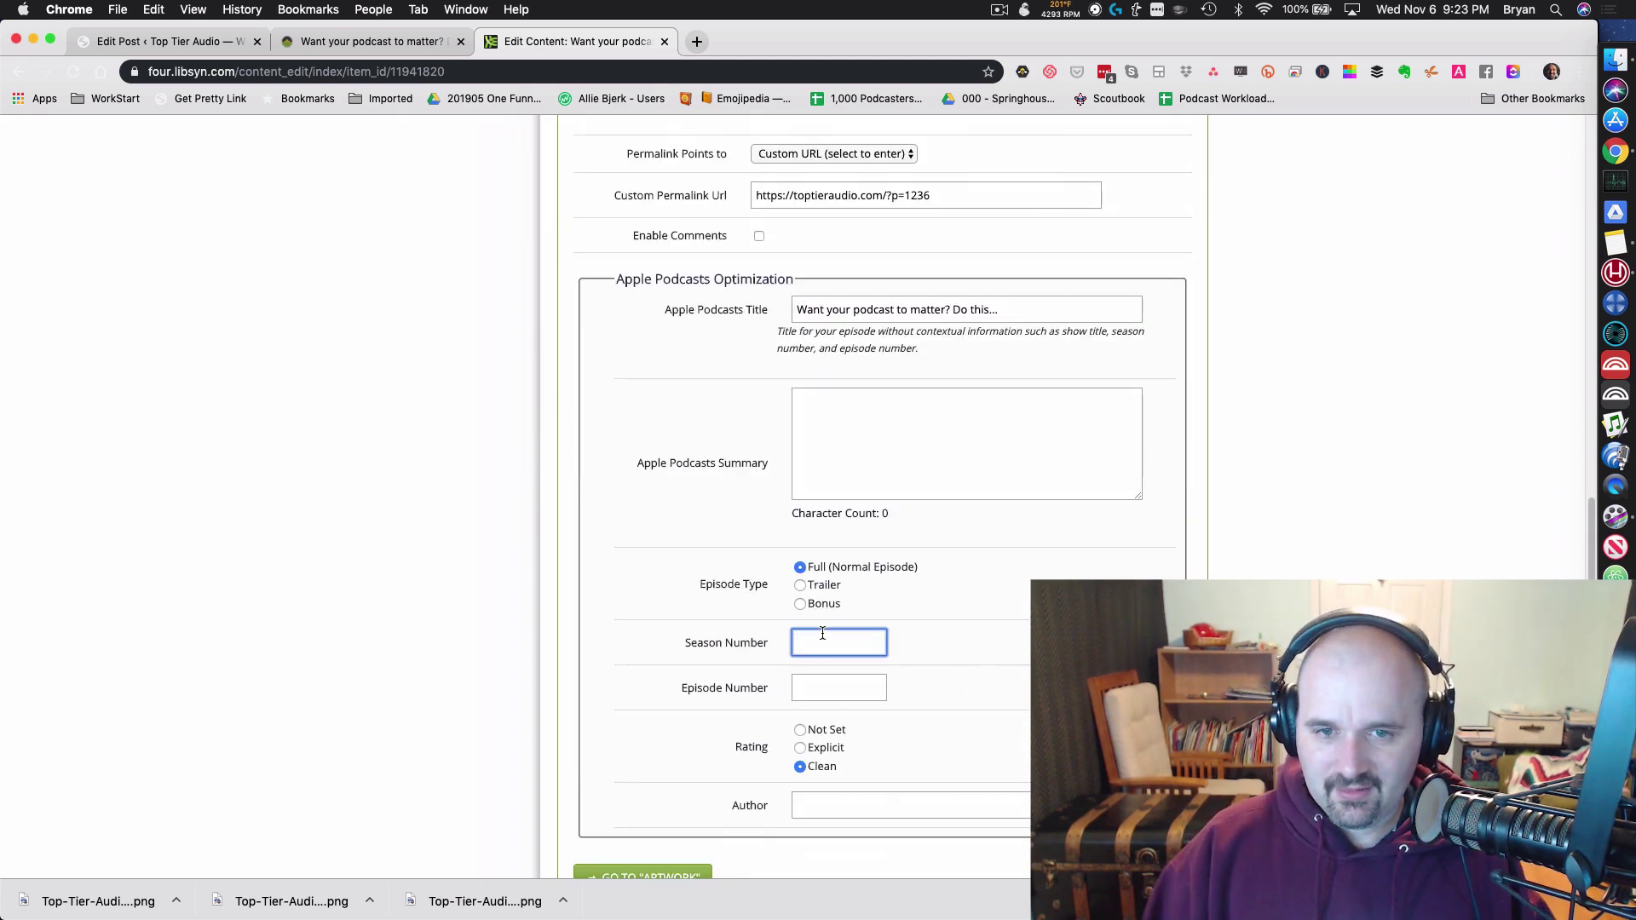
{"action": "key", "text": "Tab"}
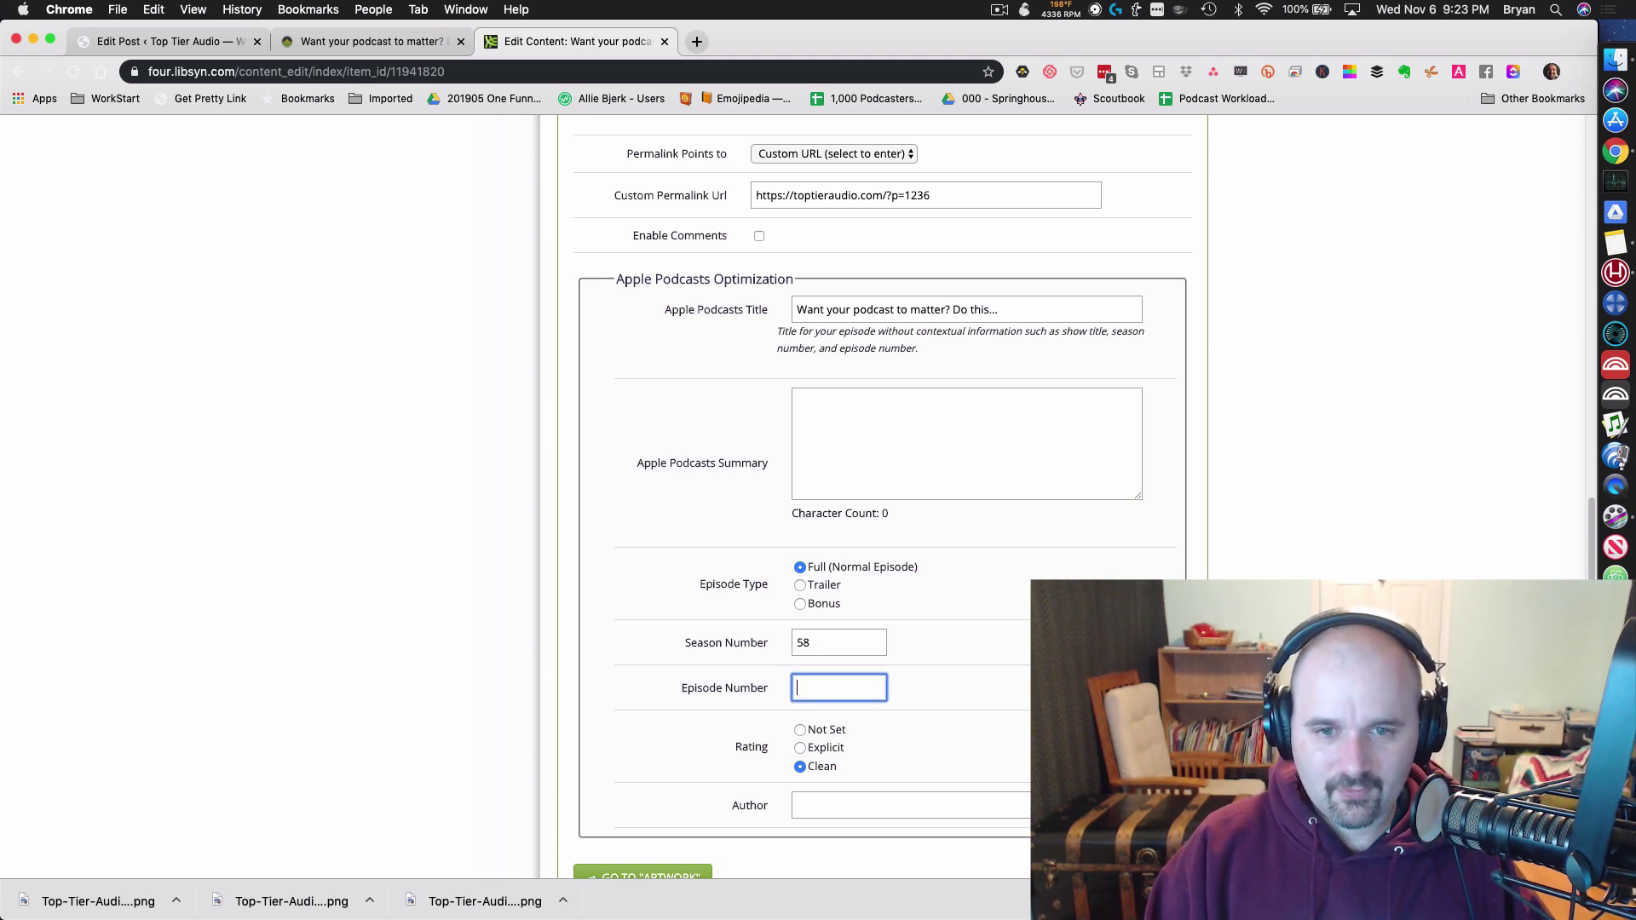
{"action": "key", "text": "Tab"}
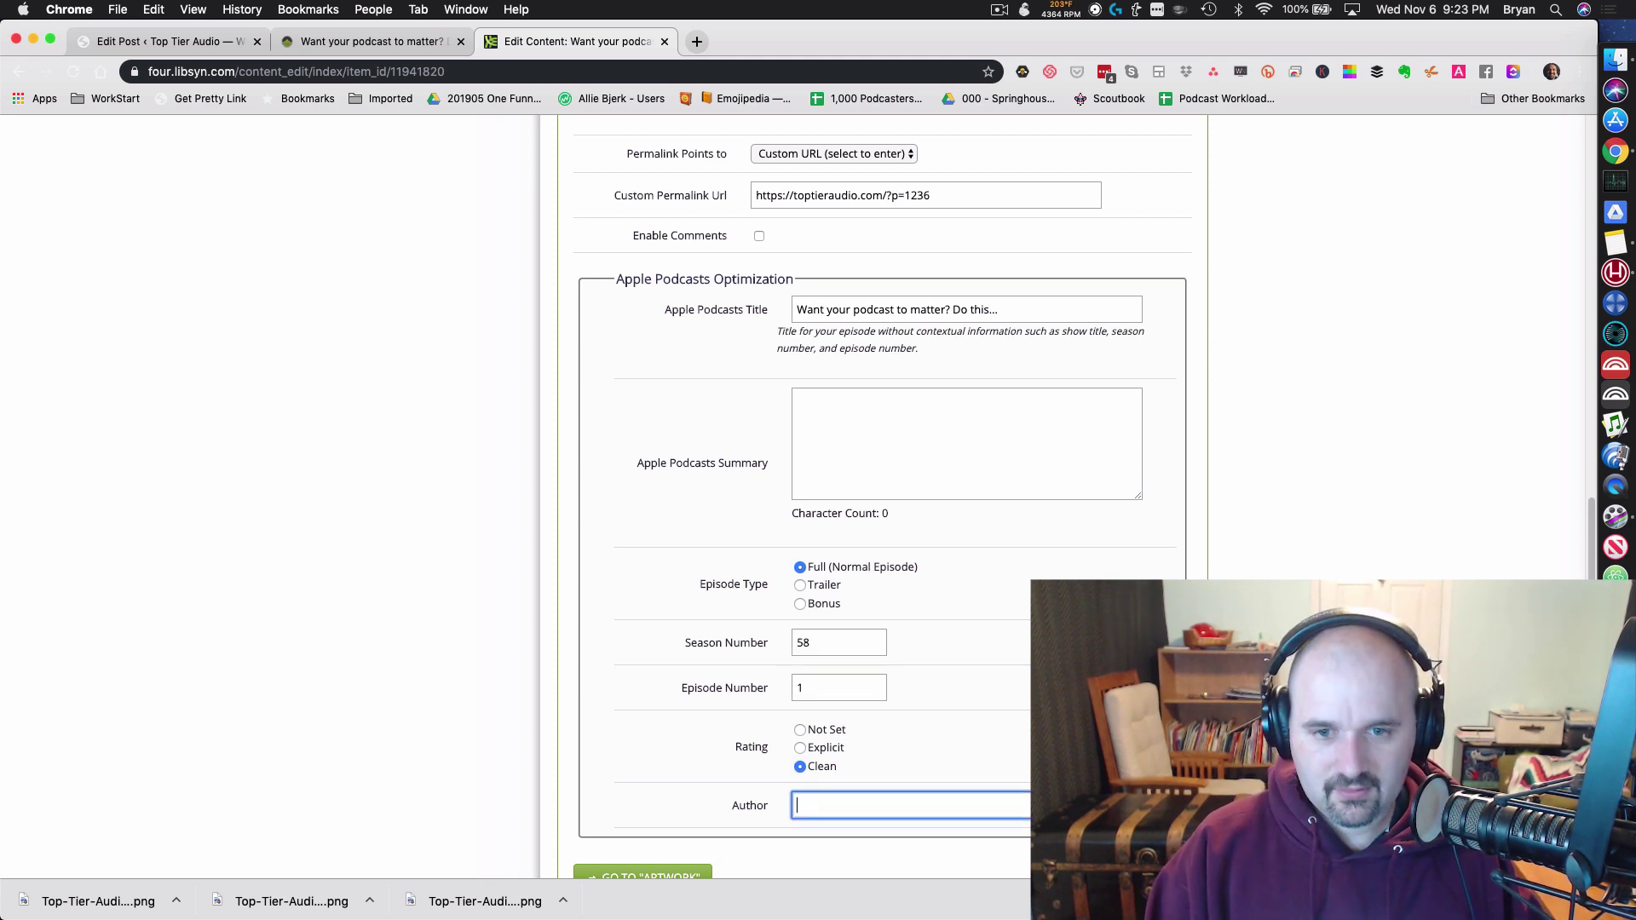
{"action": "key", "text": "Tab"}
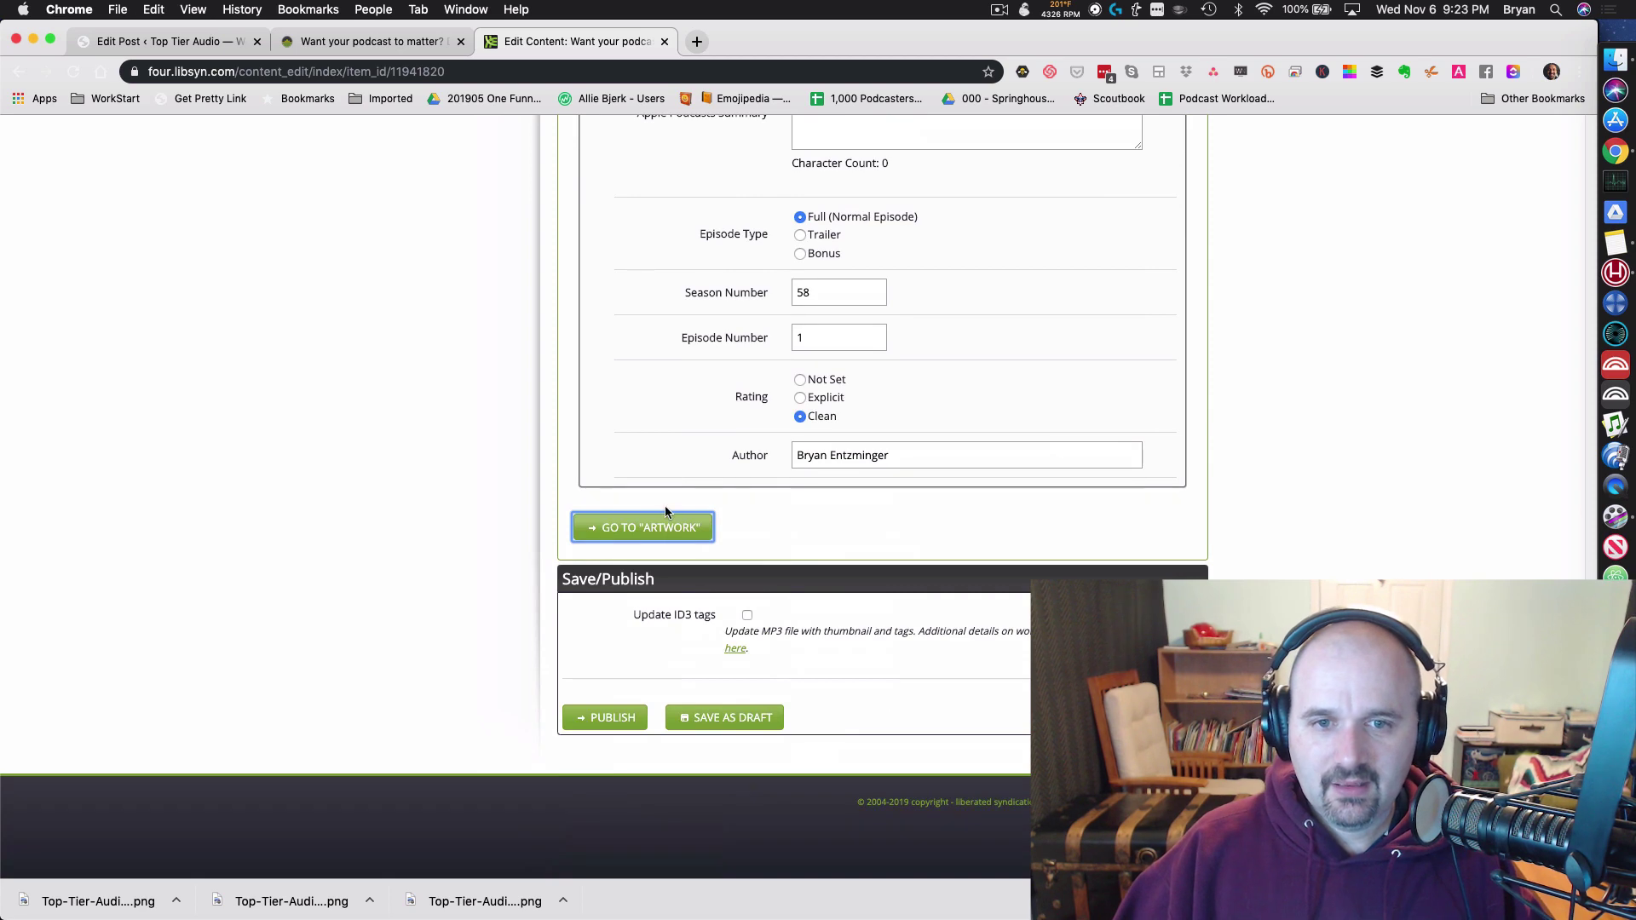
Step: Step through the Artwork, Social and Scheduling sections unchanged and publish the episode
{"action": "left_click", "coordinate": [663, 529]}
{"action": "scroll", "coordinate": [767, 765], "scroll_direction": "down", "scroll_amount": 4}
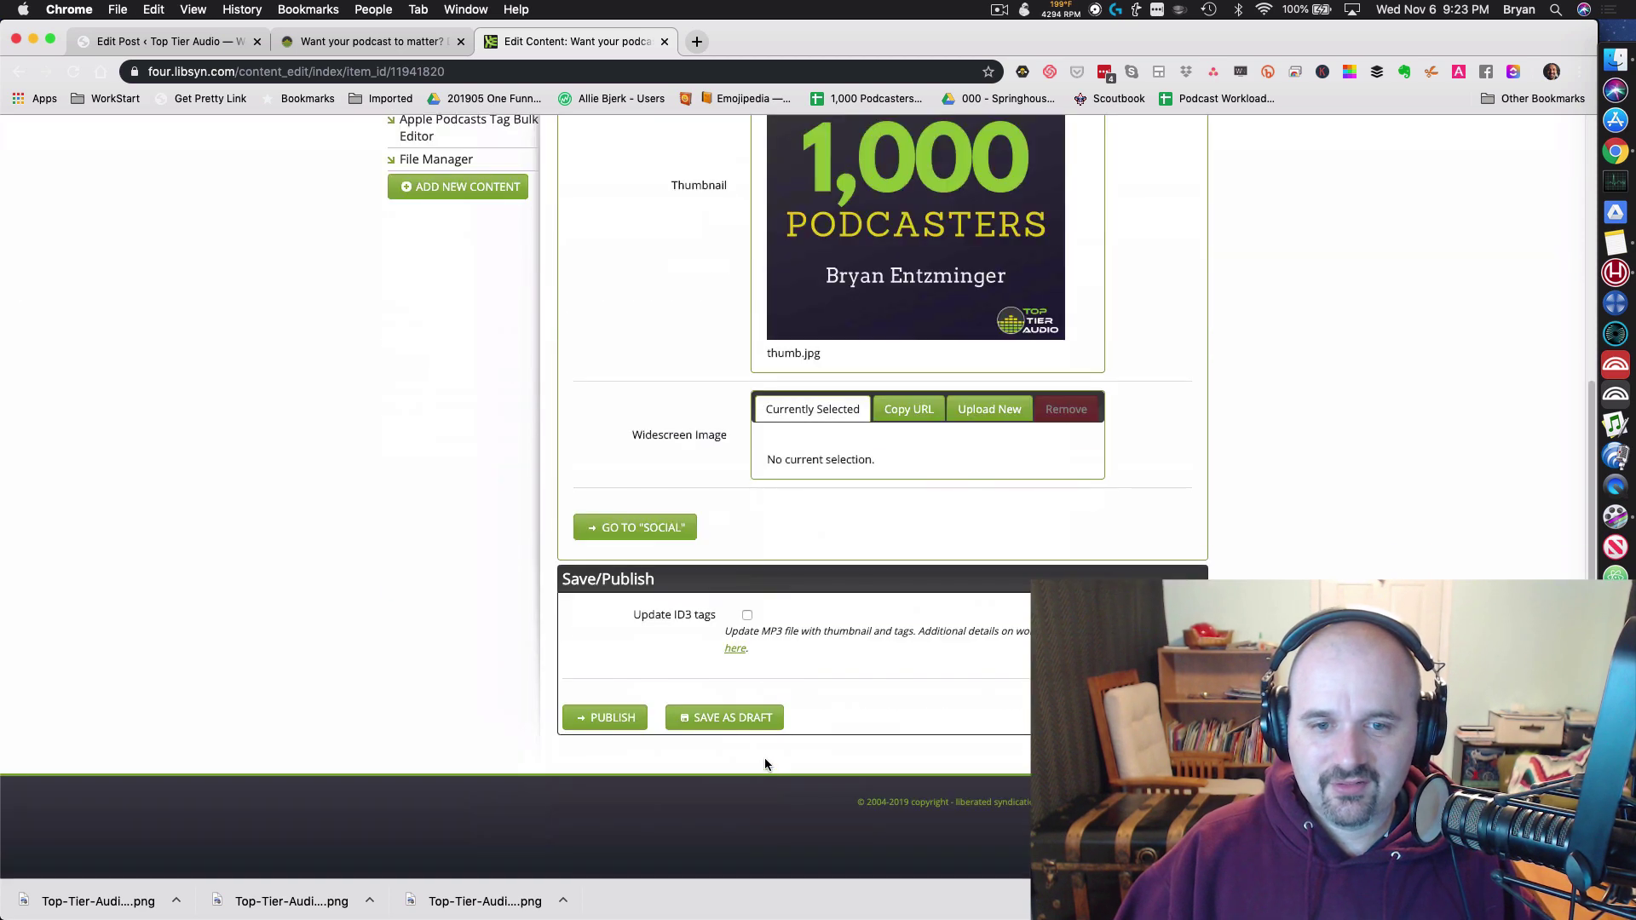
{"action": "left_click", "coordinate": [635, 527]}
{"action": "left_click", "coordinate": [652, 635]}
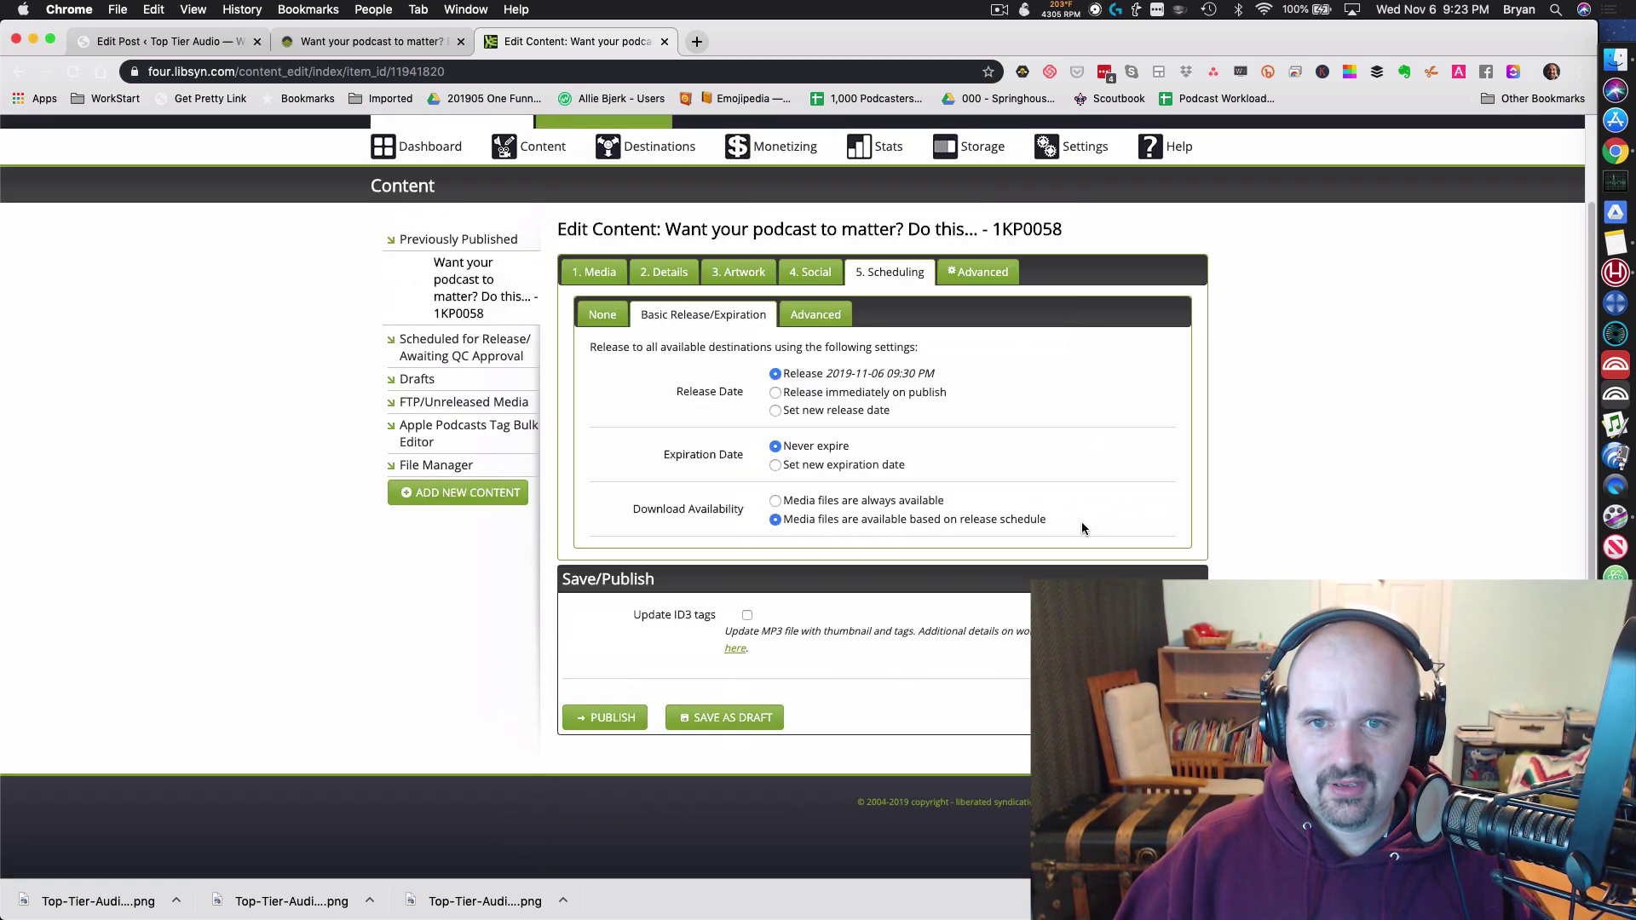
{"action": "left_click", "coordinate": [627, 723]}
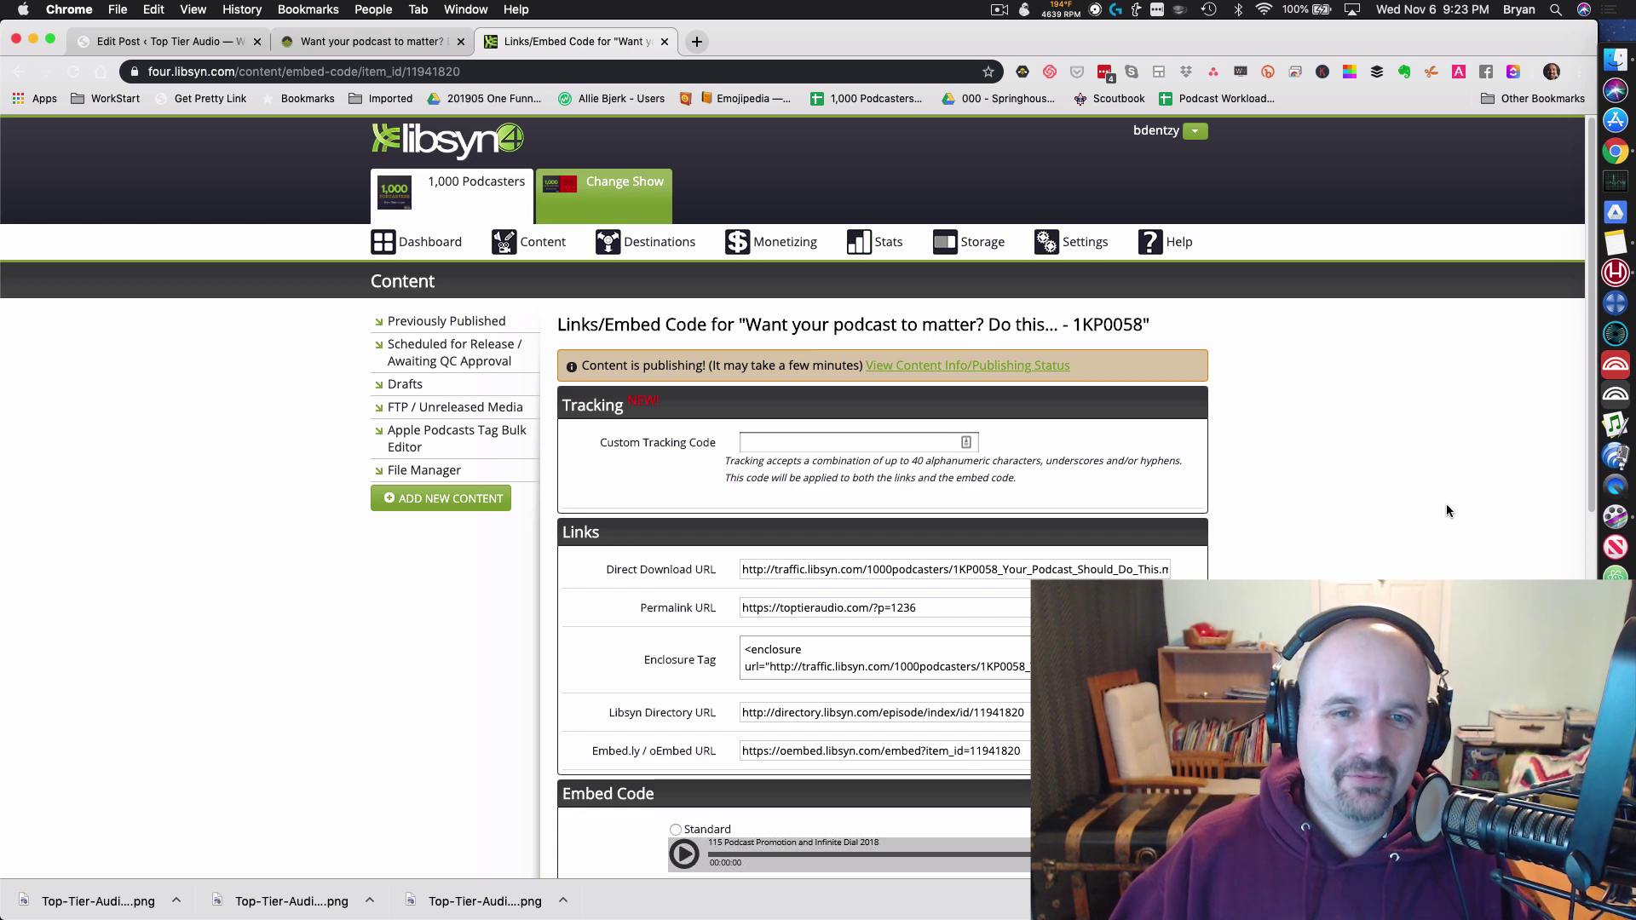
{"action": "scroll", "coordinate": [1446, 509], "scroll_direction": "down", "scroll_amount": 3}
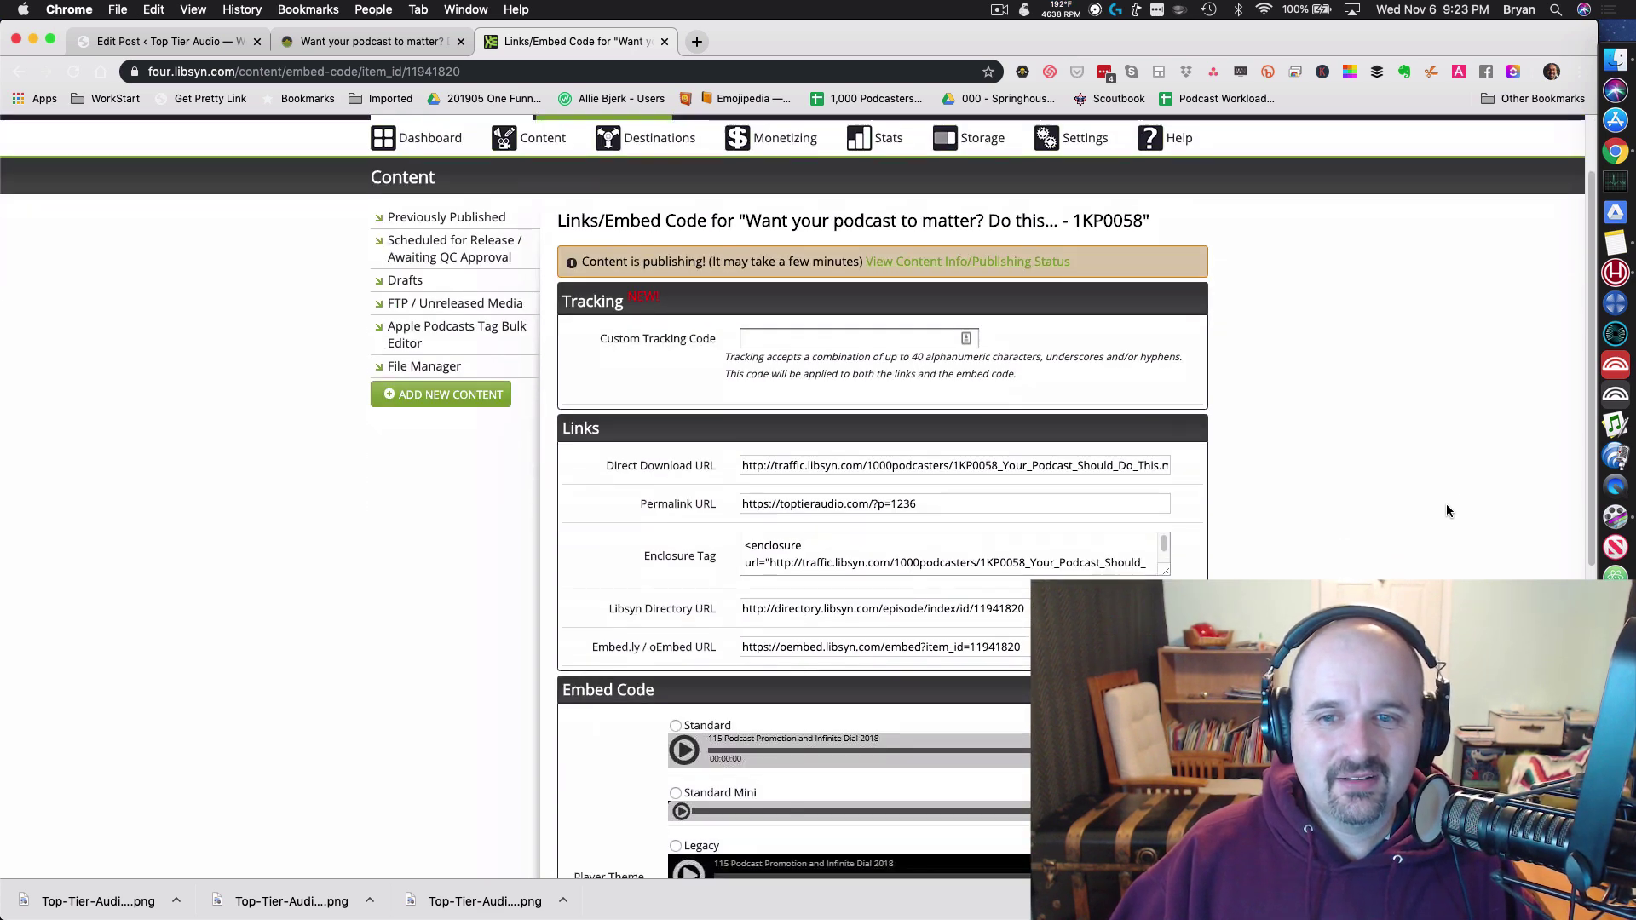